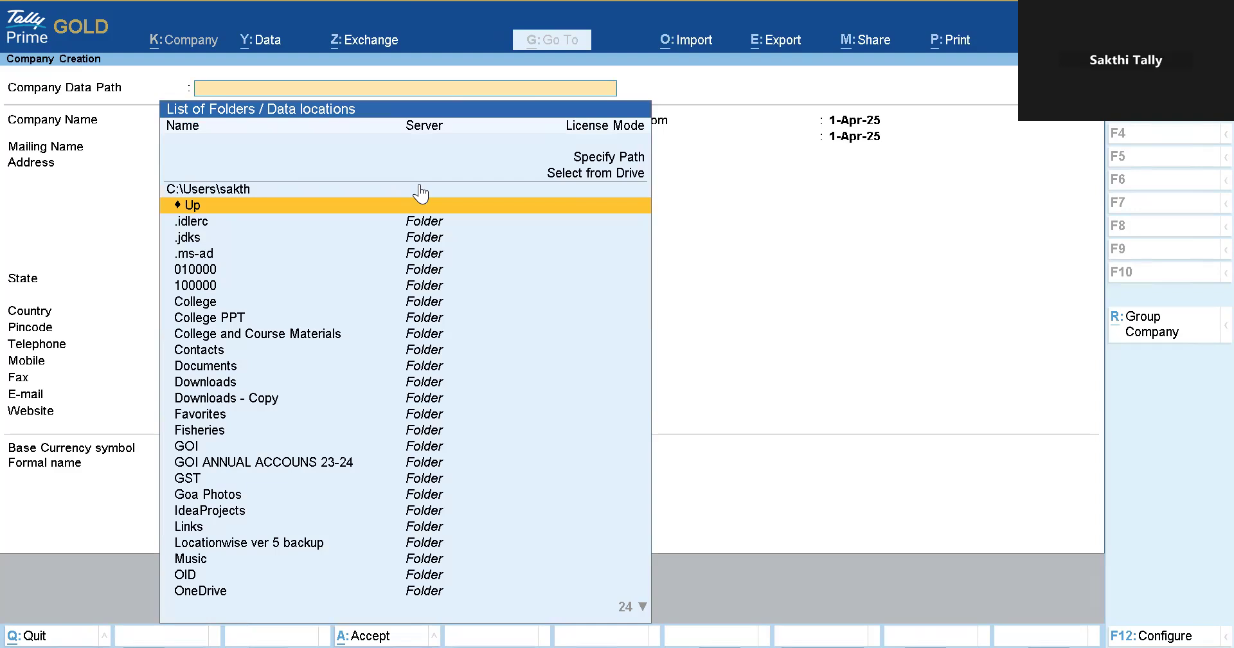
# Name the company SGM Traders in the default data path and enter its three-line address.
pyautogui.click(420, 190)
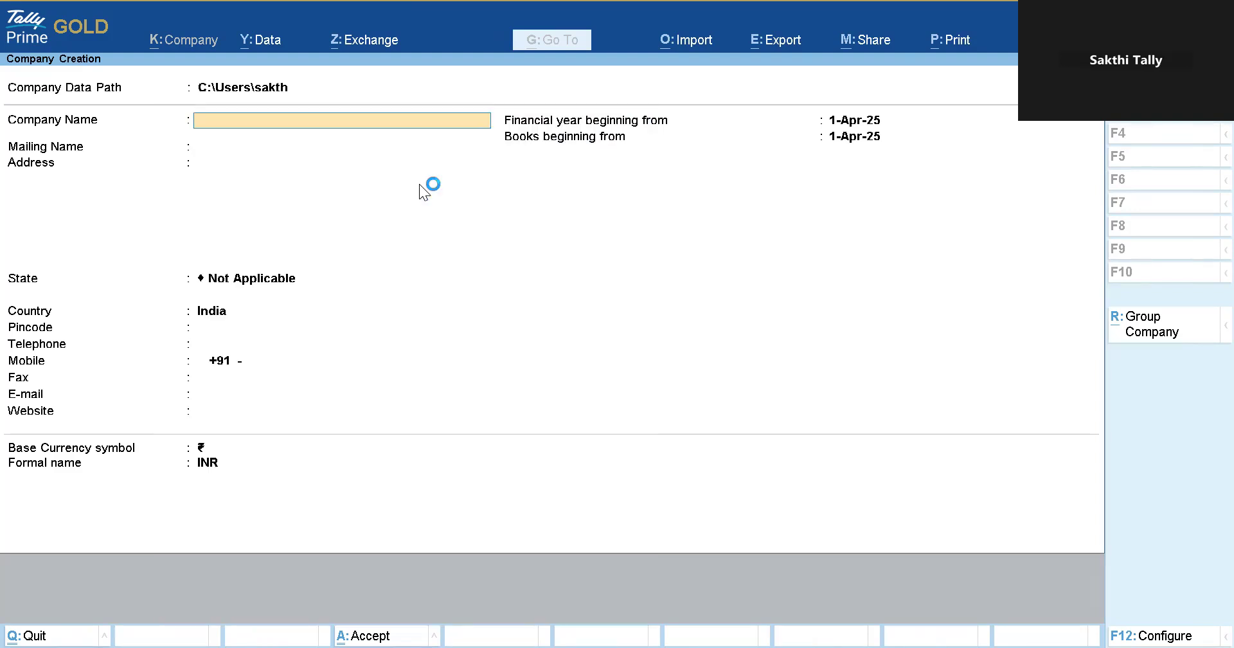
pyautogui.write('SGM Traders')
pyautogui.press('Return')
pyautogui.press('Return')
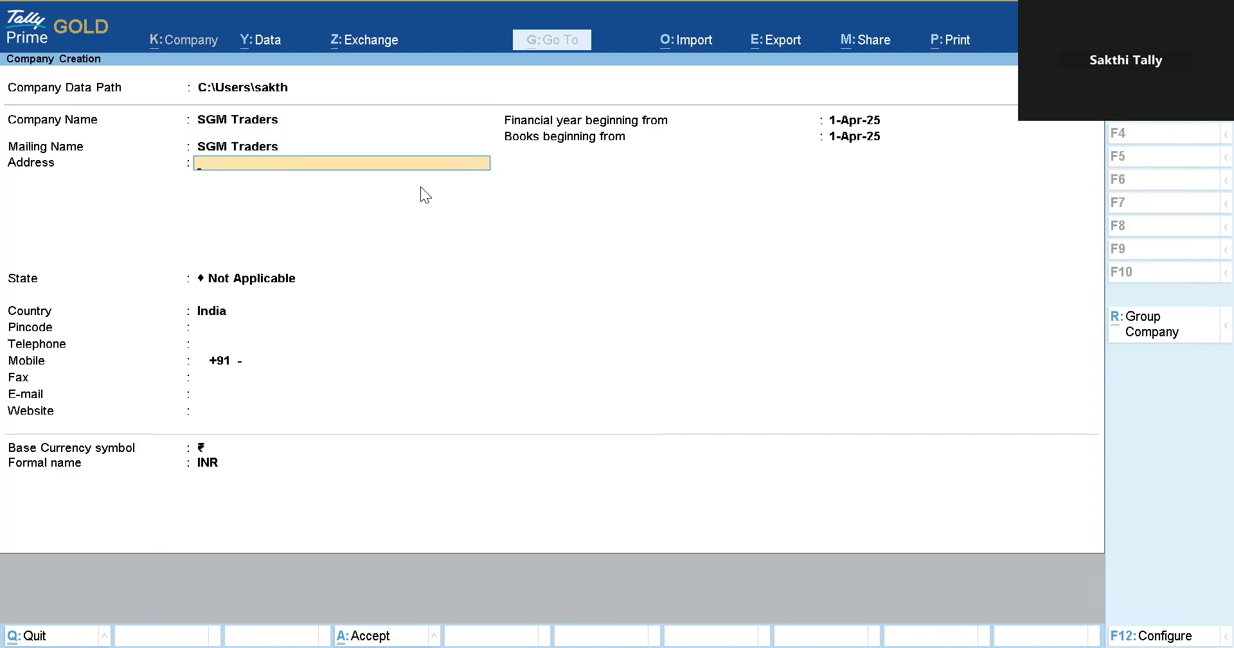
pyautogui.press('Return')
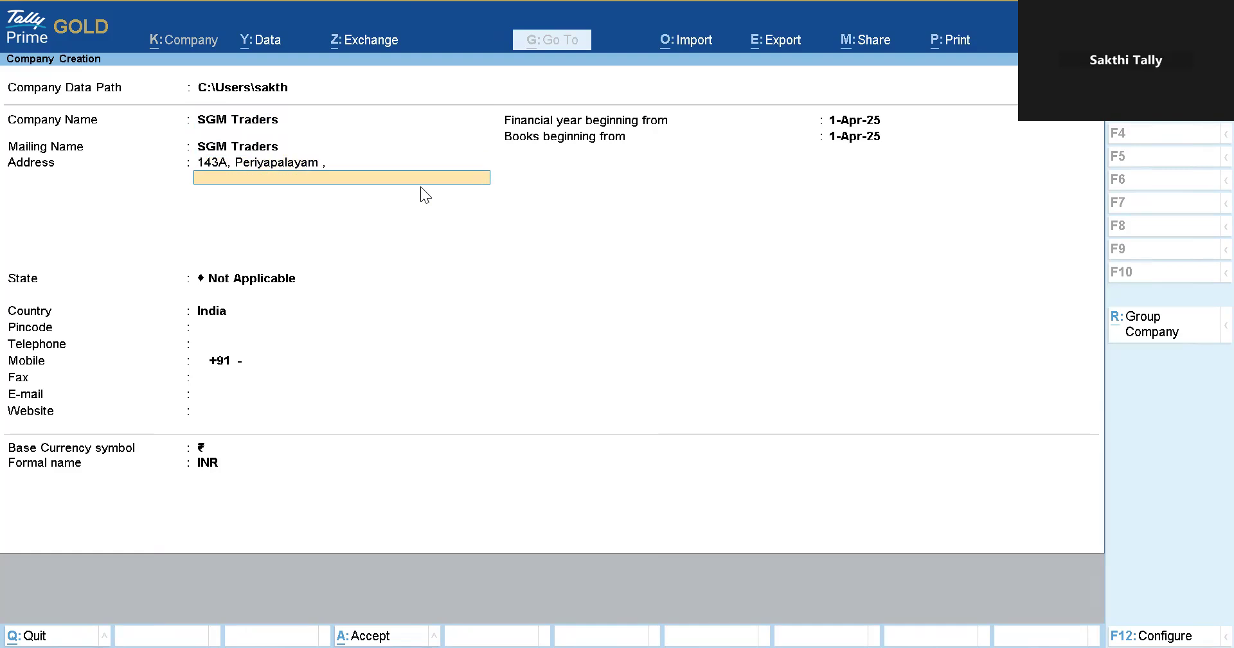
pyautogui.press('Return')
pyautogui.press('Return')
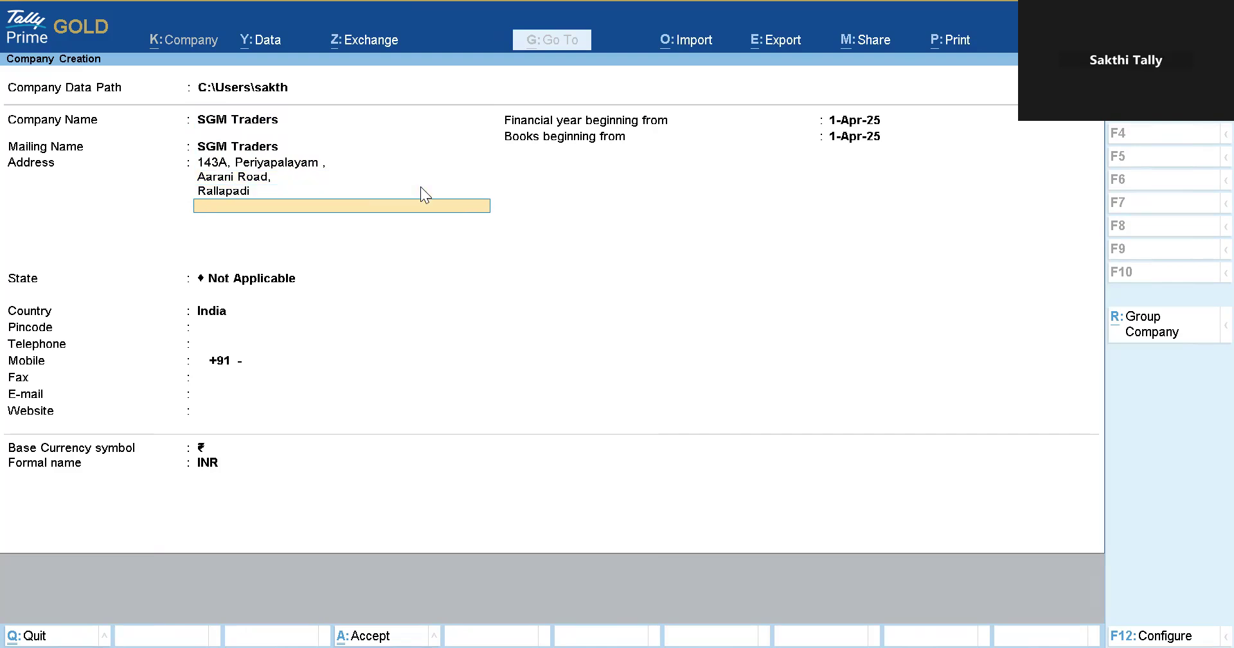
pyautogui.press('Return')
# Set state Tamil Nadu, enter the pincode and mobile number, keeping default year and ₹ currency.
pyautogui.write('Tam')
pyautogui.press('Return')
pyautogui.write('601102')
pyautogui.press('Return')
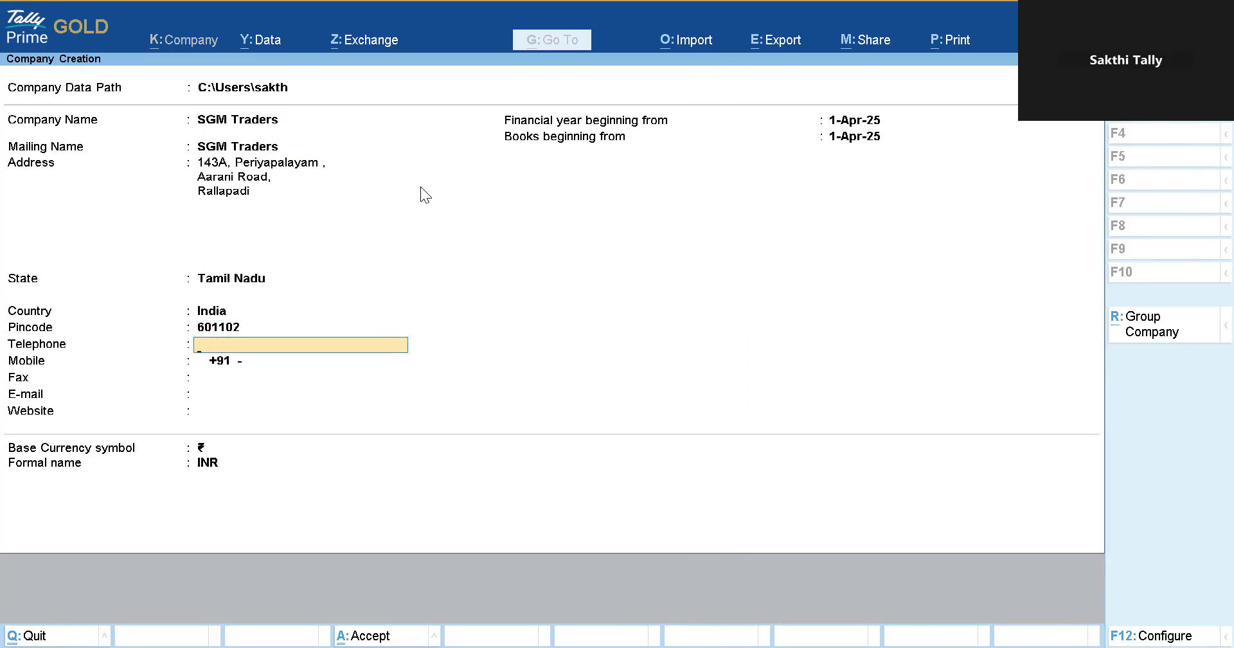
pyautogui.press('Return')
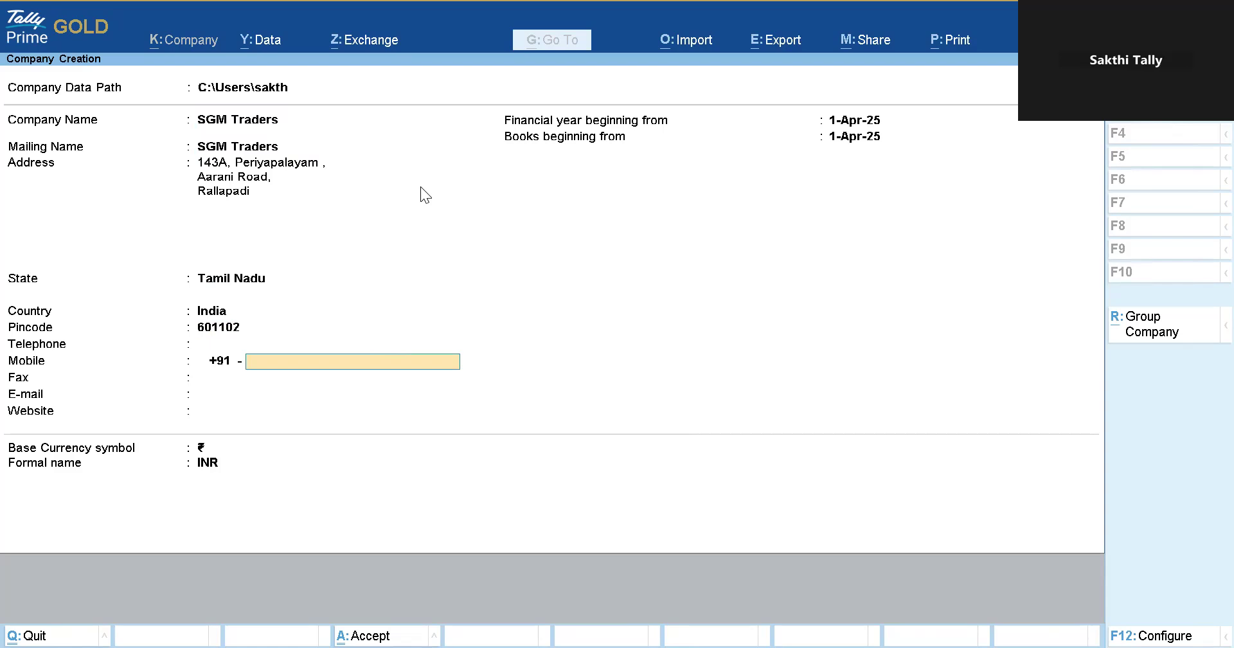
pyautogui.press('Return')
pyautogui.press('Return')
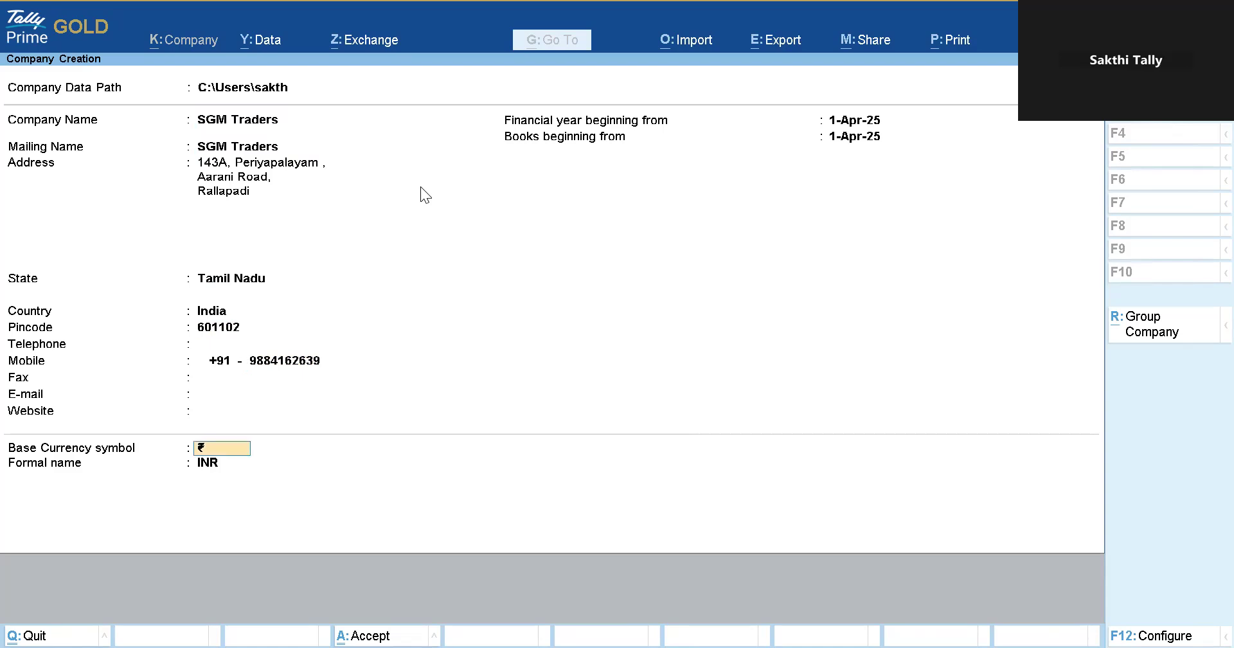
pyautogui.press('Return')
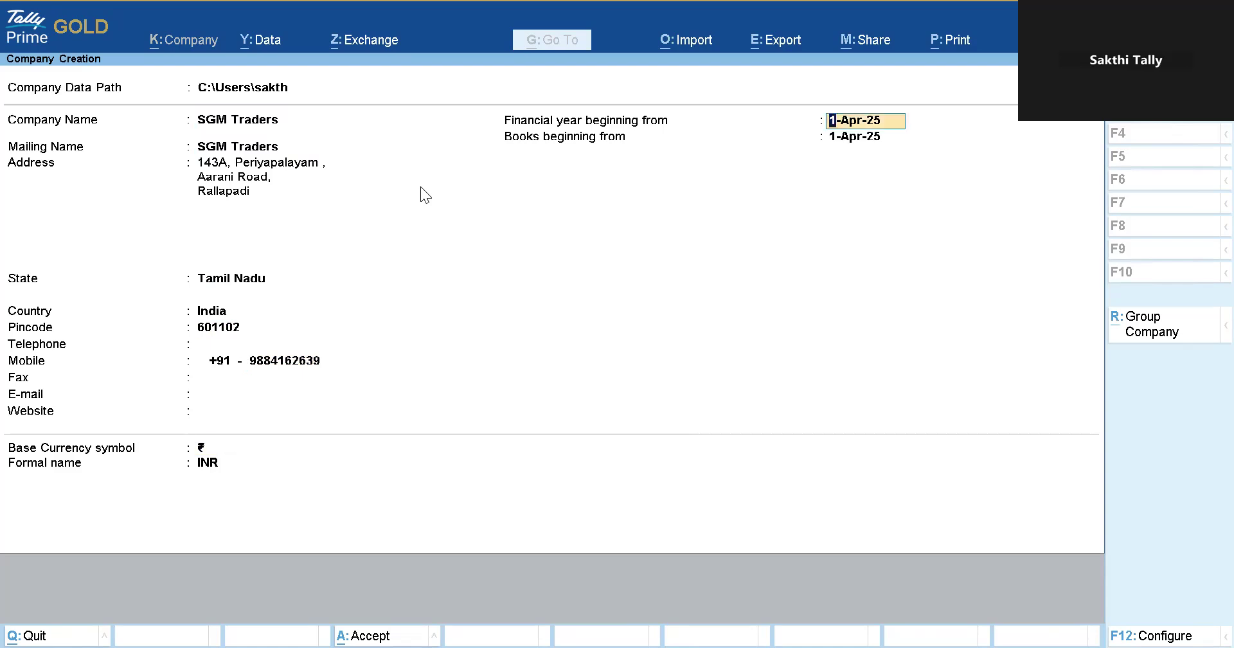
pyautogui.press('Return')
pyautogui.press('Return')
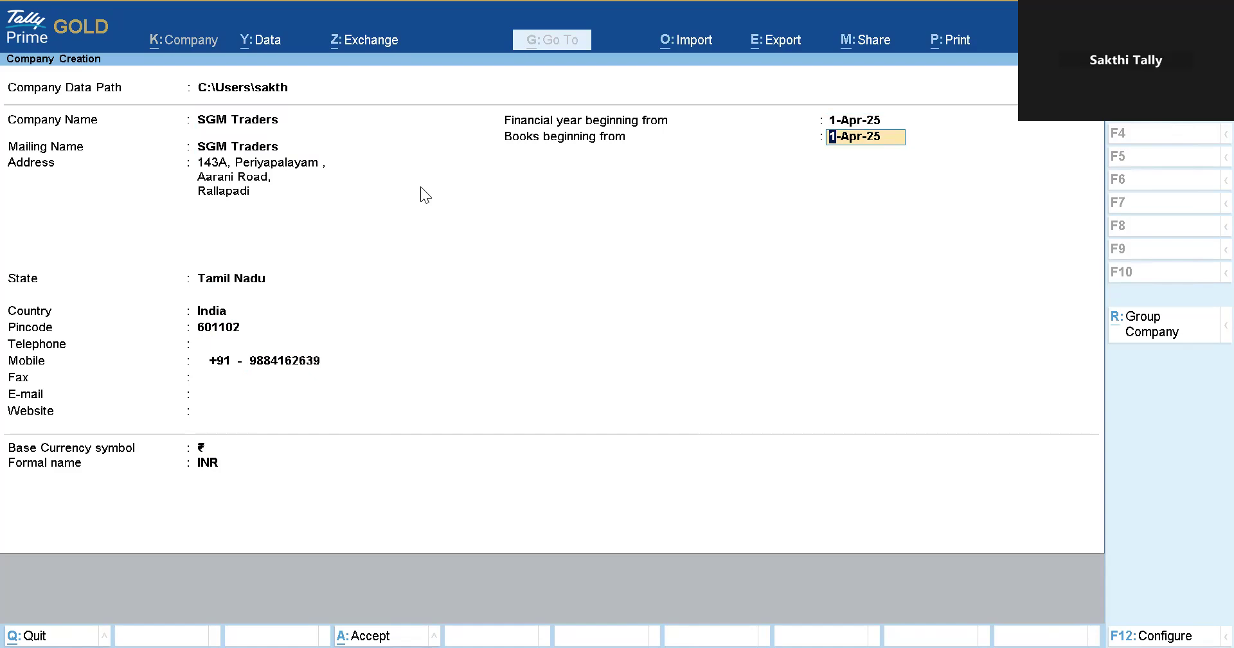
pyautogui.press('Return')
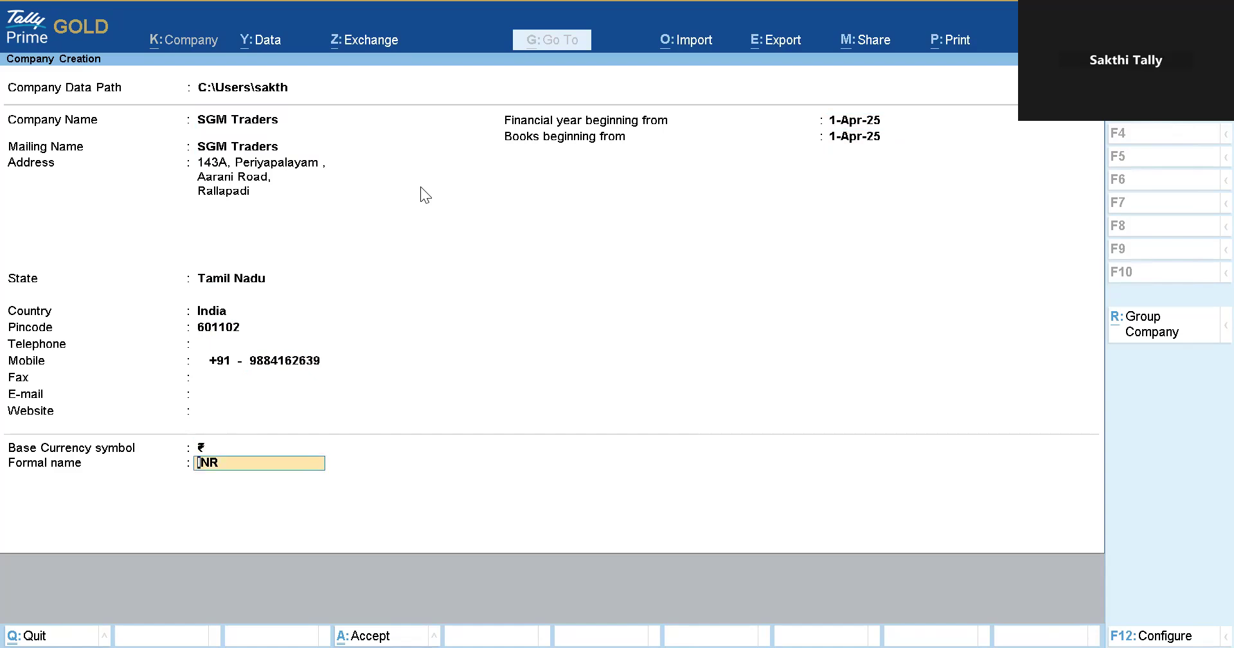
pyautogui.press('Return')
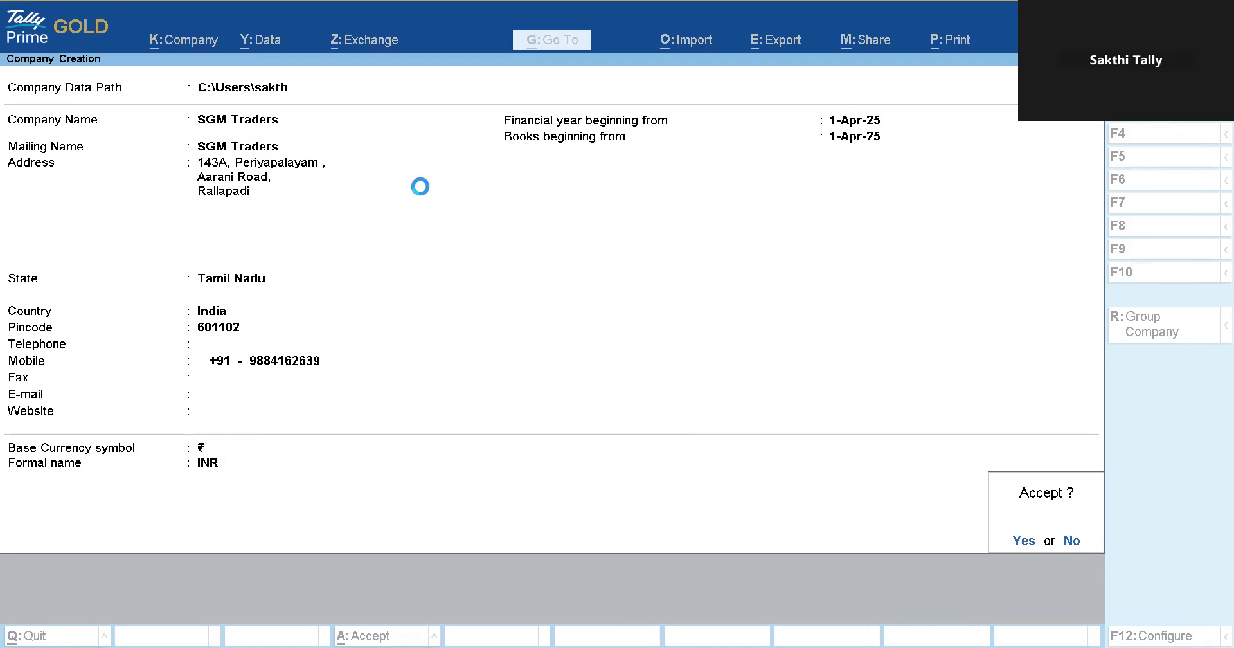
# Accept the company and open GST details as a Regular Tamil Nadu registration.
pyautogui.press('Return')
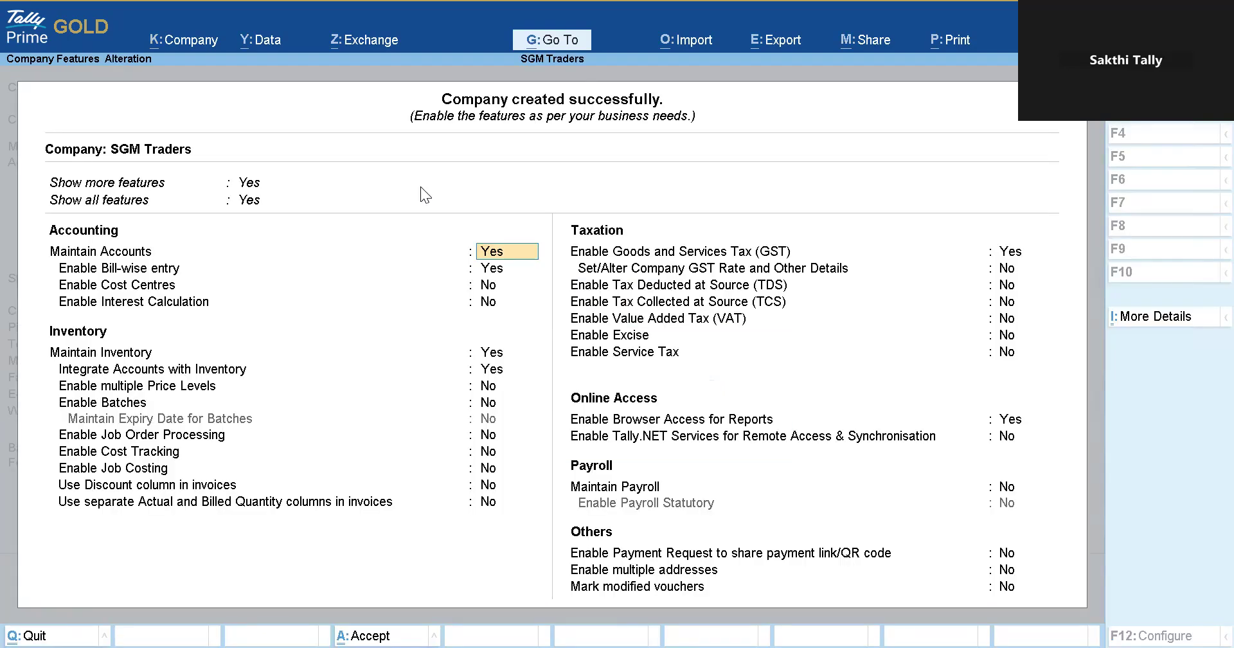
pyautogui.press('Return')
pyautogui.press('Return')
pyautogui.press('Return')
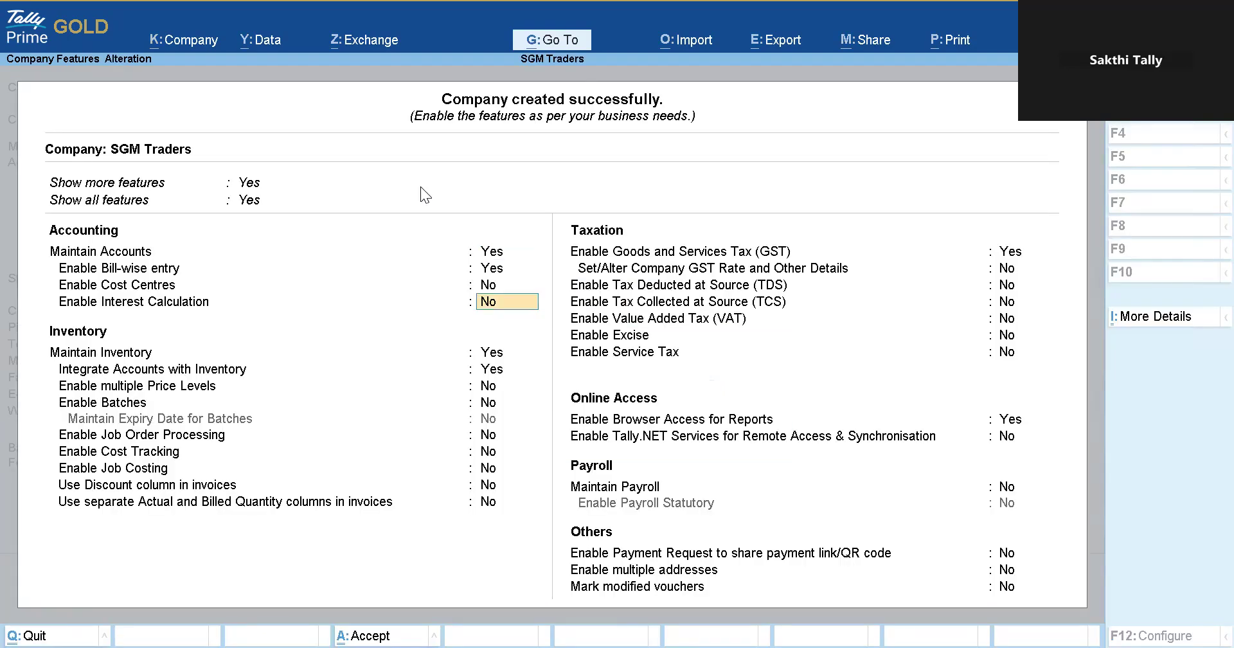
pyautogui.press('Return')
pyautogui.press('Return')
pyautogui.press('Return')
pyautogui.press('Return')
pyautogui.press('Return')
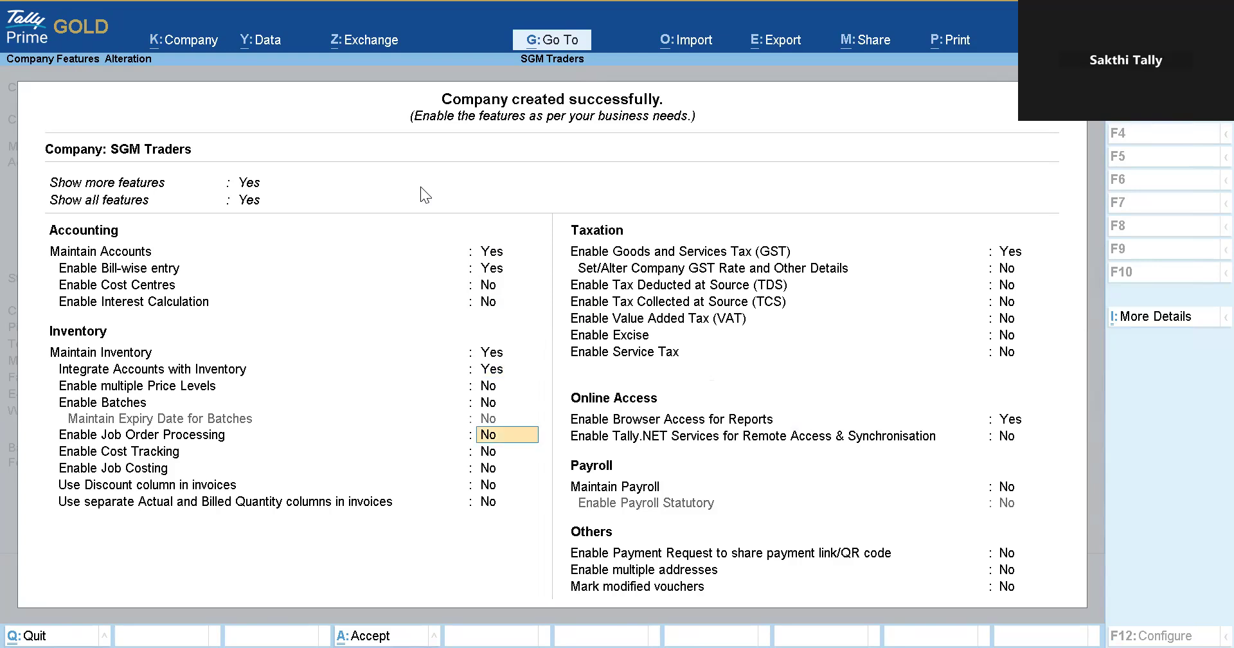
pyautogui.press('Return')
pyautogui.press('Return')
pyautogui.press('Return')
pyautogui.press('Return')
pyautogui.press('Return')
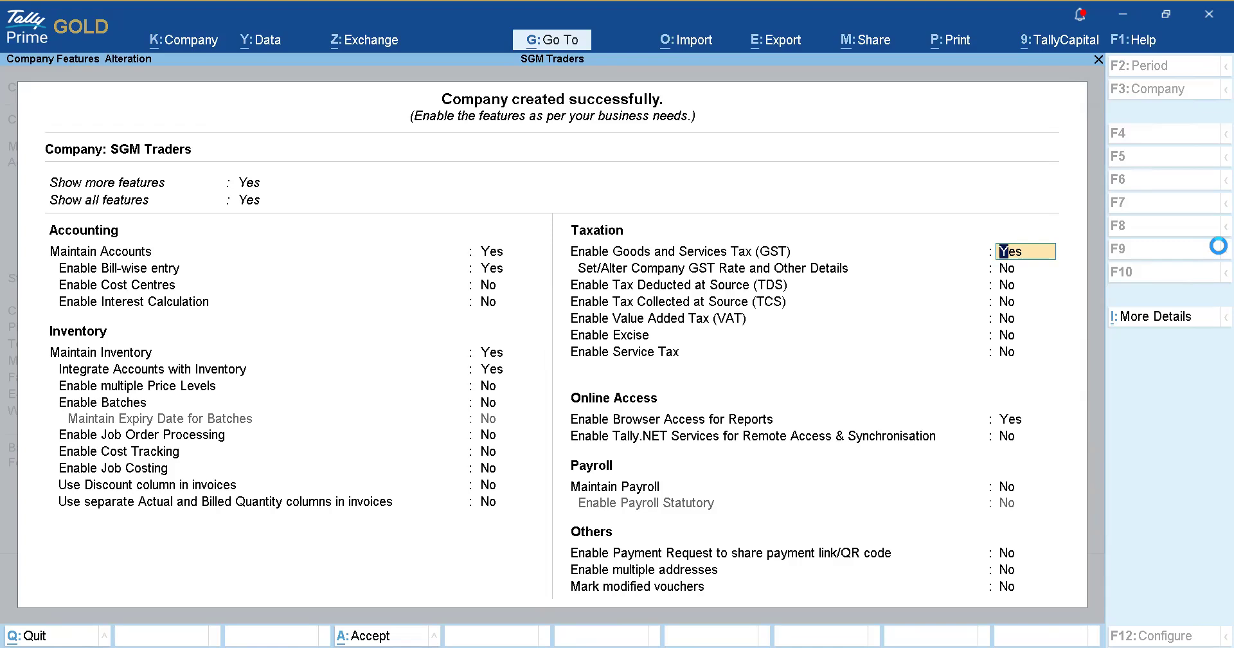
pyautogui.press('Return')
pyautogui.press('Return')
pyautogui.press('Return')
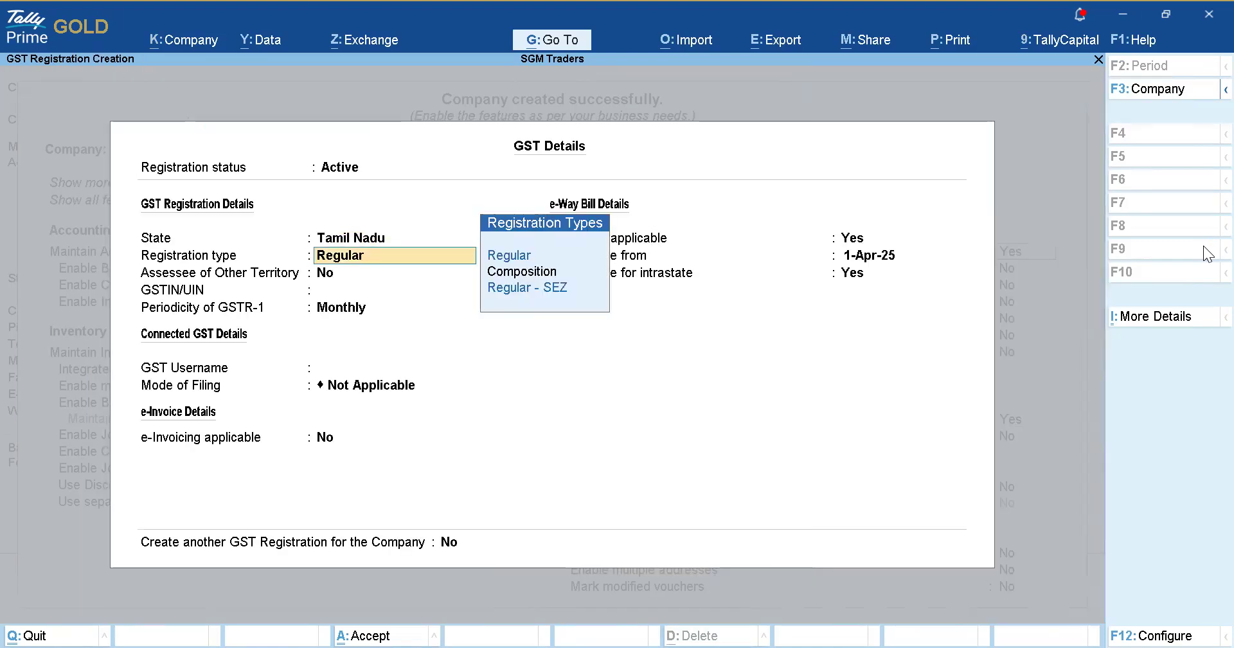
pyautogui.press('Return')
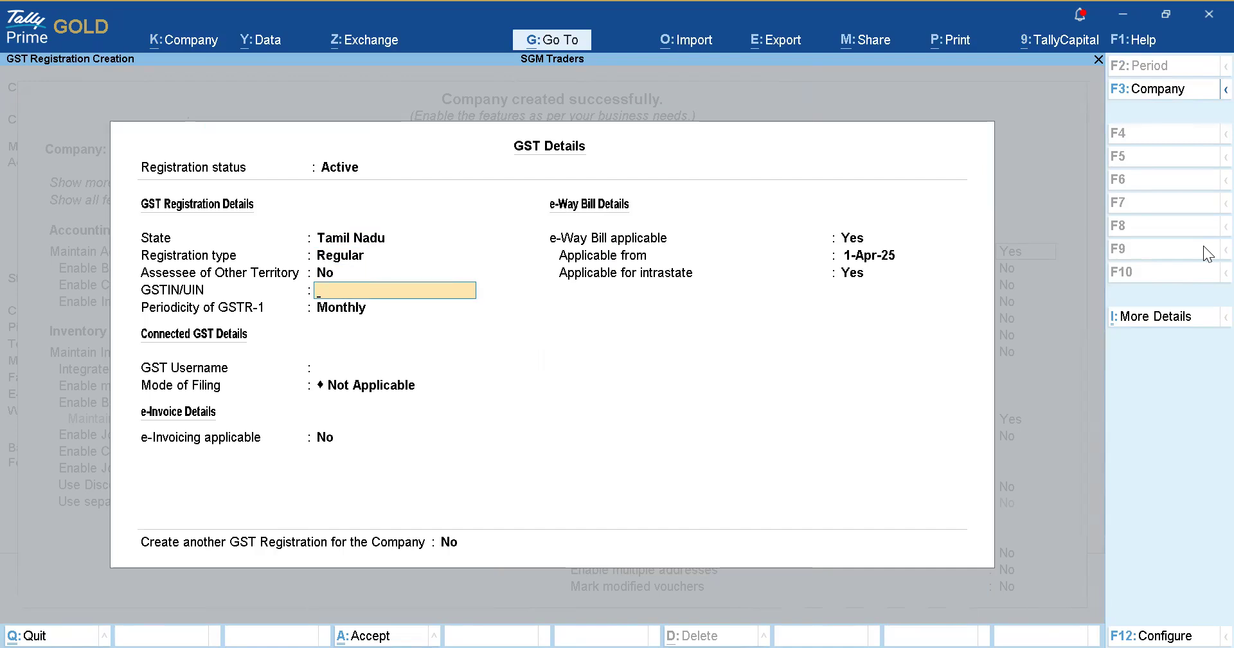
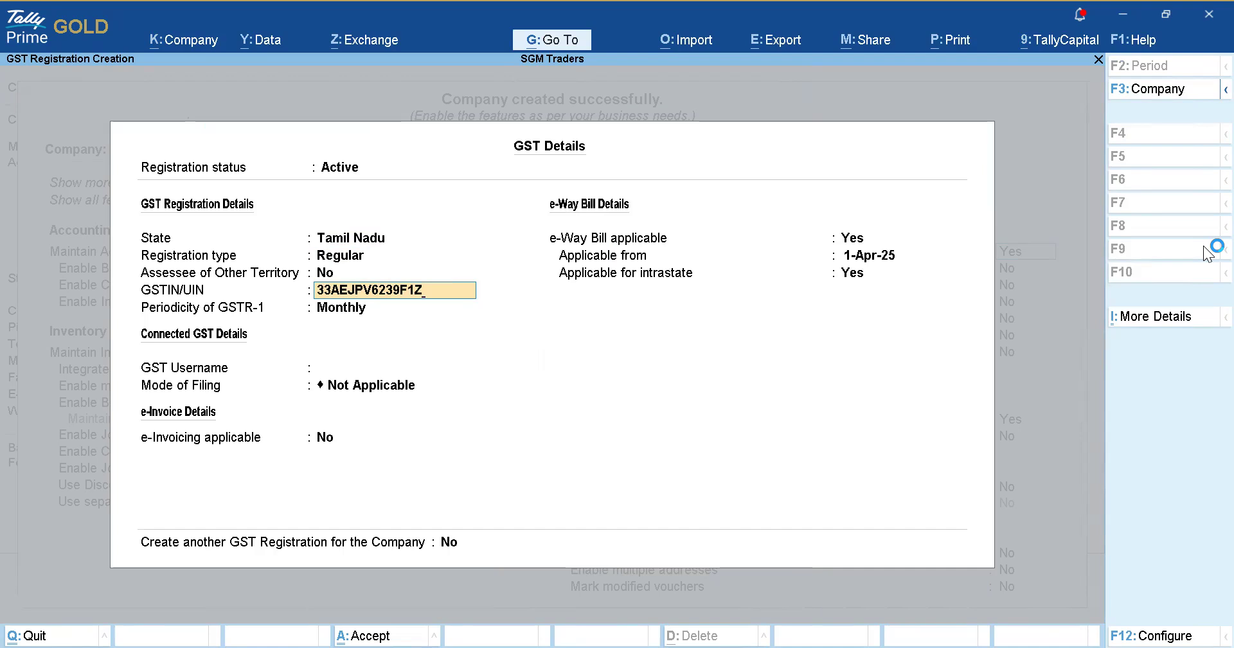
# Enter the company's GSTIN with monthly GSTR-1, e-invoicing off and intrastate e-Way Bill applicable.
pyautogui.press('Return')
pyautogui.press('Return')
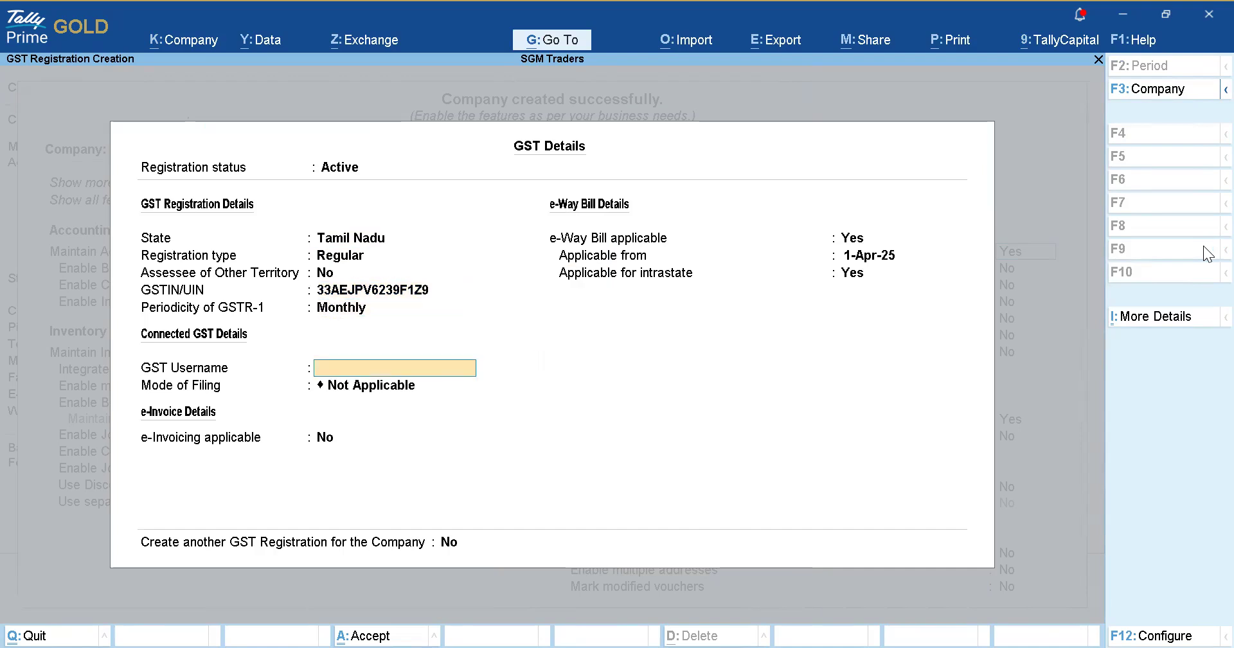
pyautogui.press('Return')
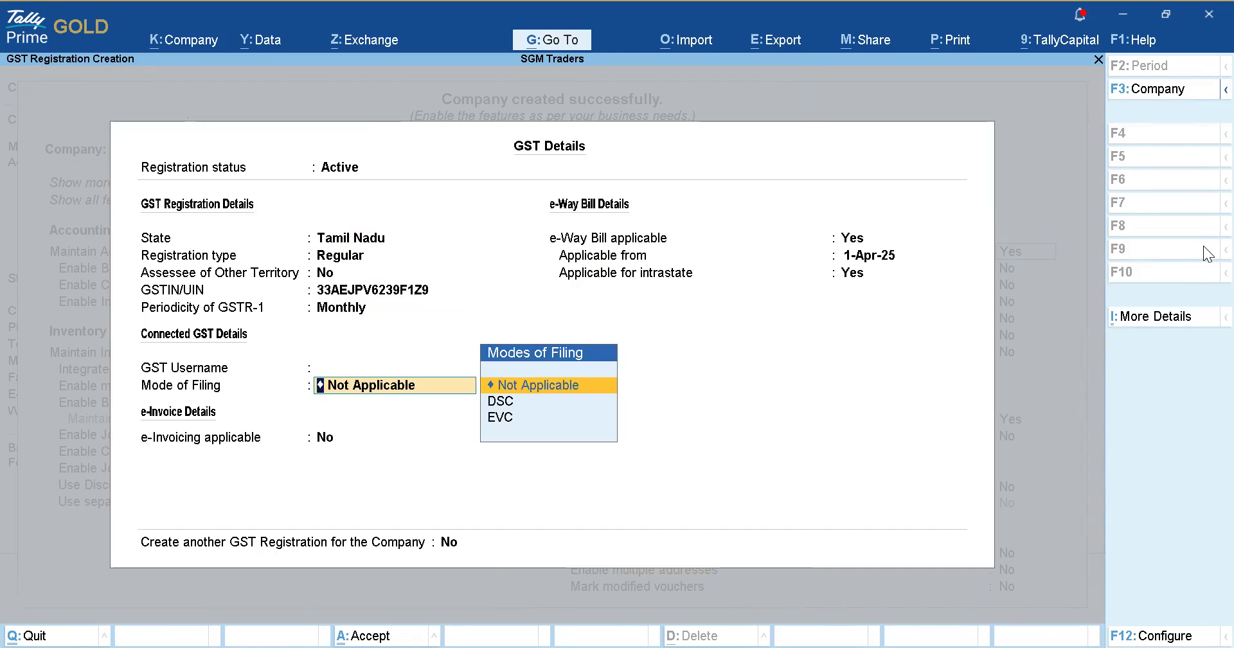
pyautogui.press('Return')
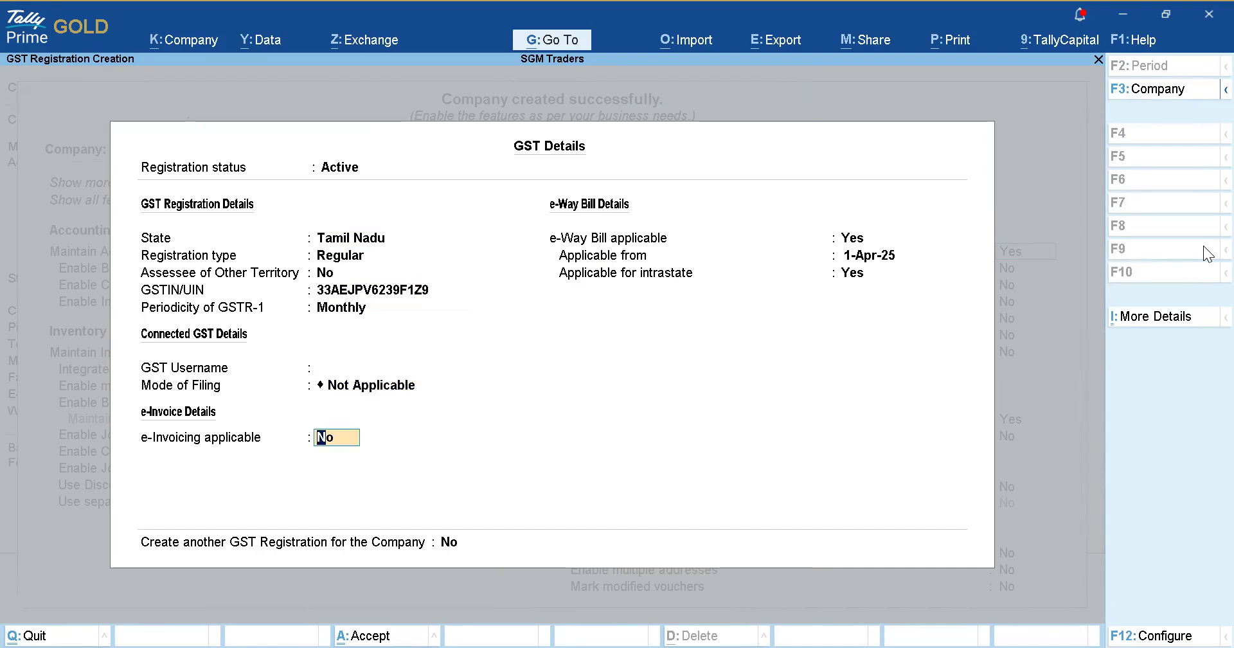
pyautogui.press('Return')
pyautogui.press('Return')
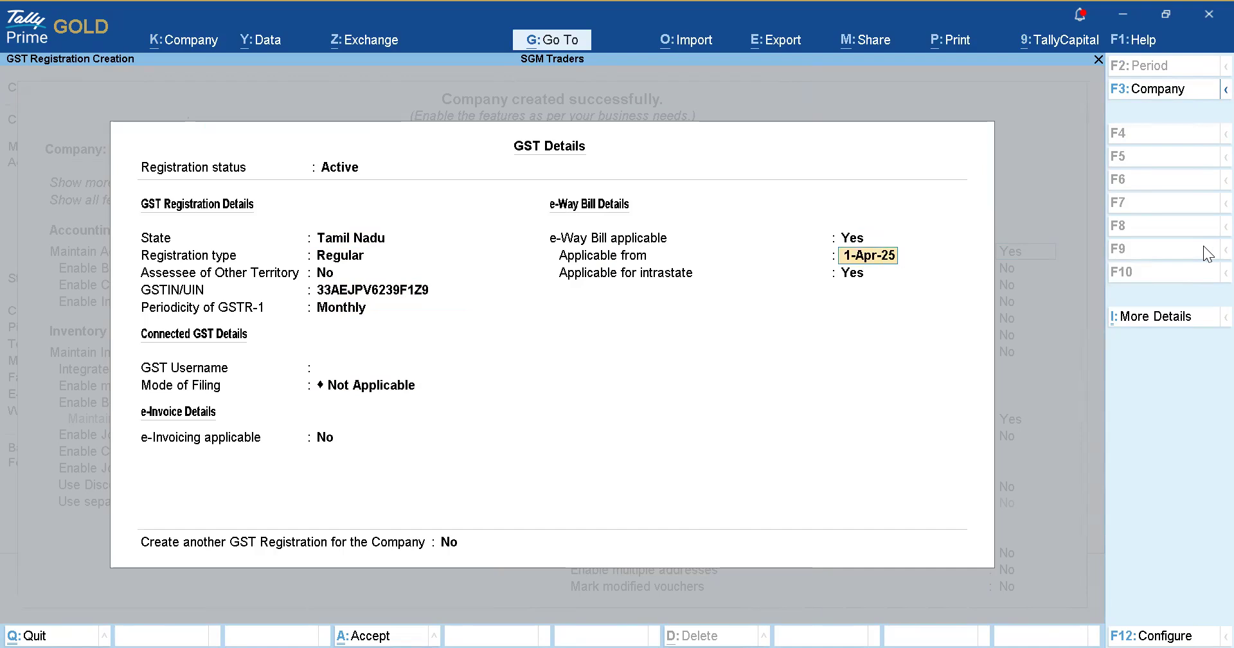
pyautogui.press('Return')
pyautogui.press('Return')
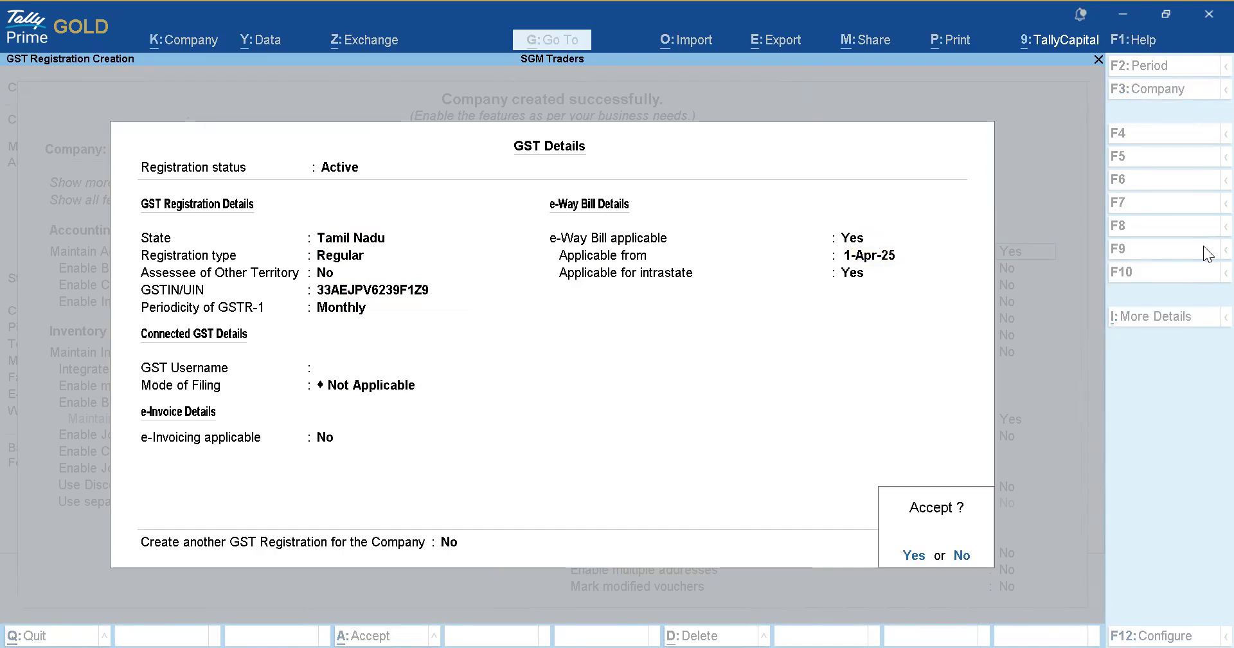
pyautogui.press('Return')
pyautogui.press('Return')
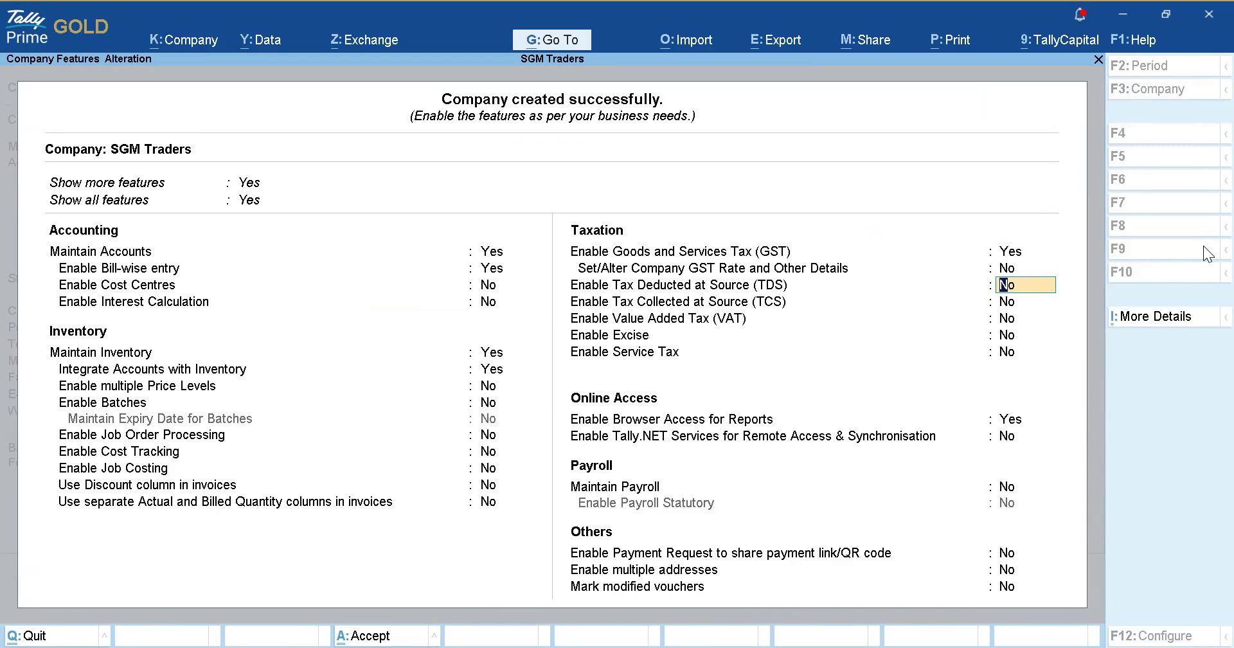
pyautogui.press('ctrl')
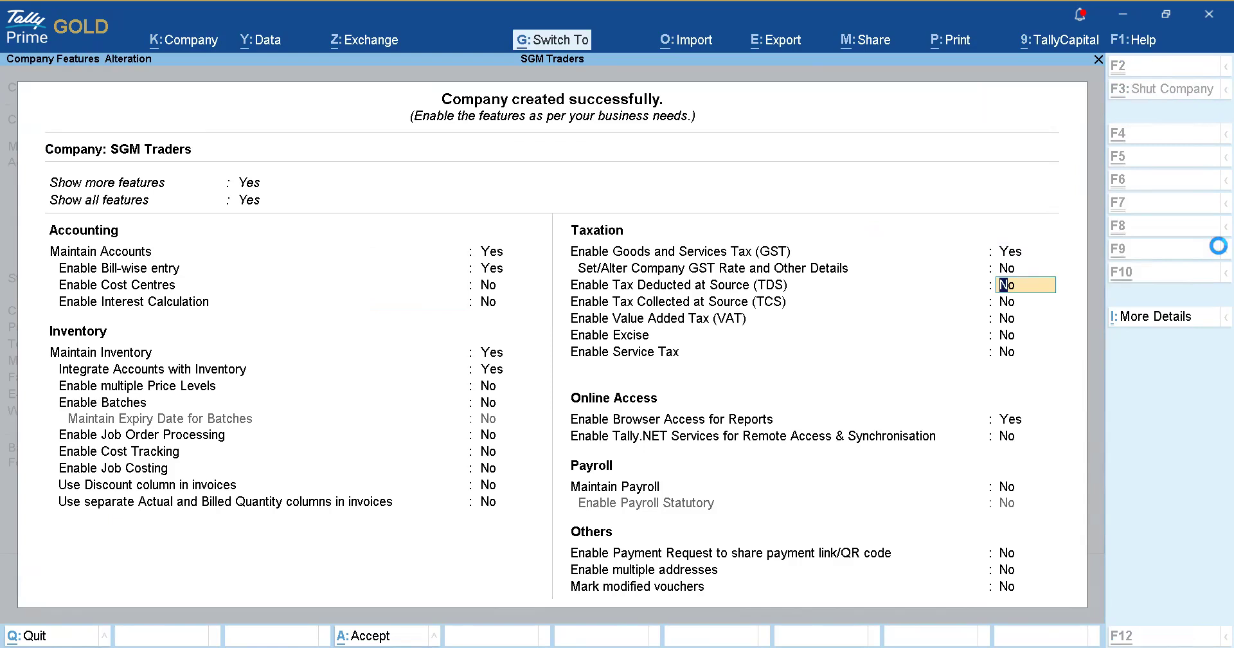
# Save the company features and start a new stock item from the Create masters list.
pyautogui.hotkey('ctrl', 'a')
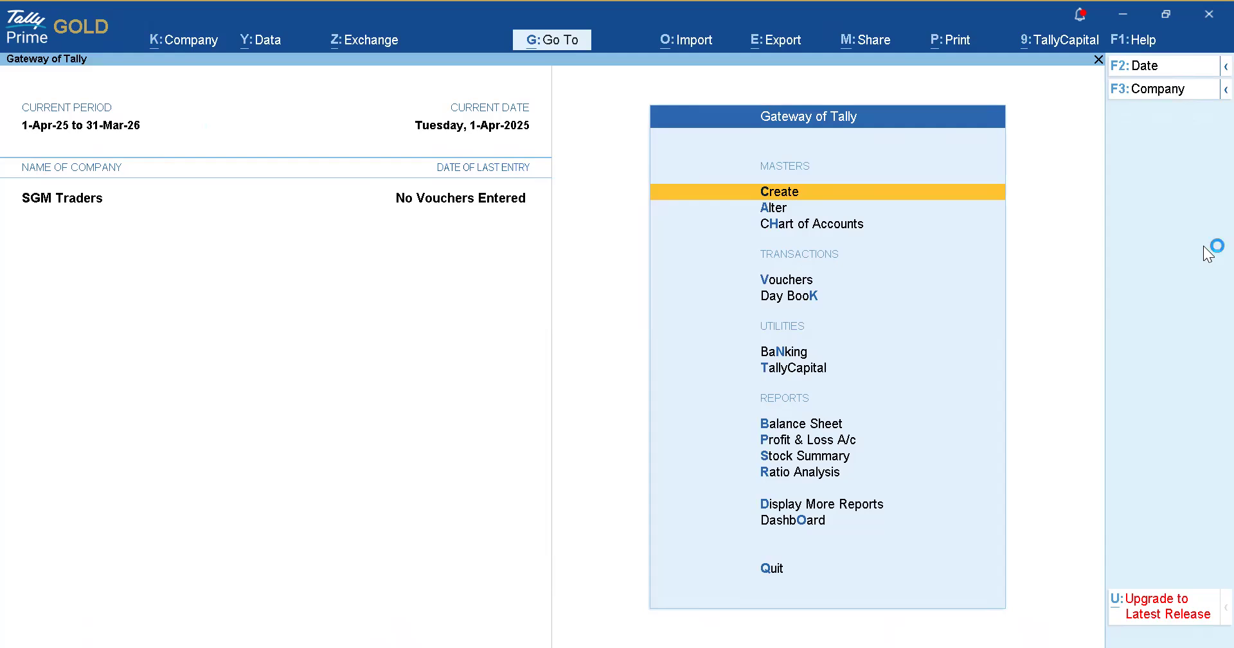
pyautogui.press('Down')
pyautogui.press('Up')
pyautogui.press('Return')
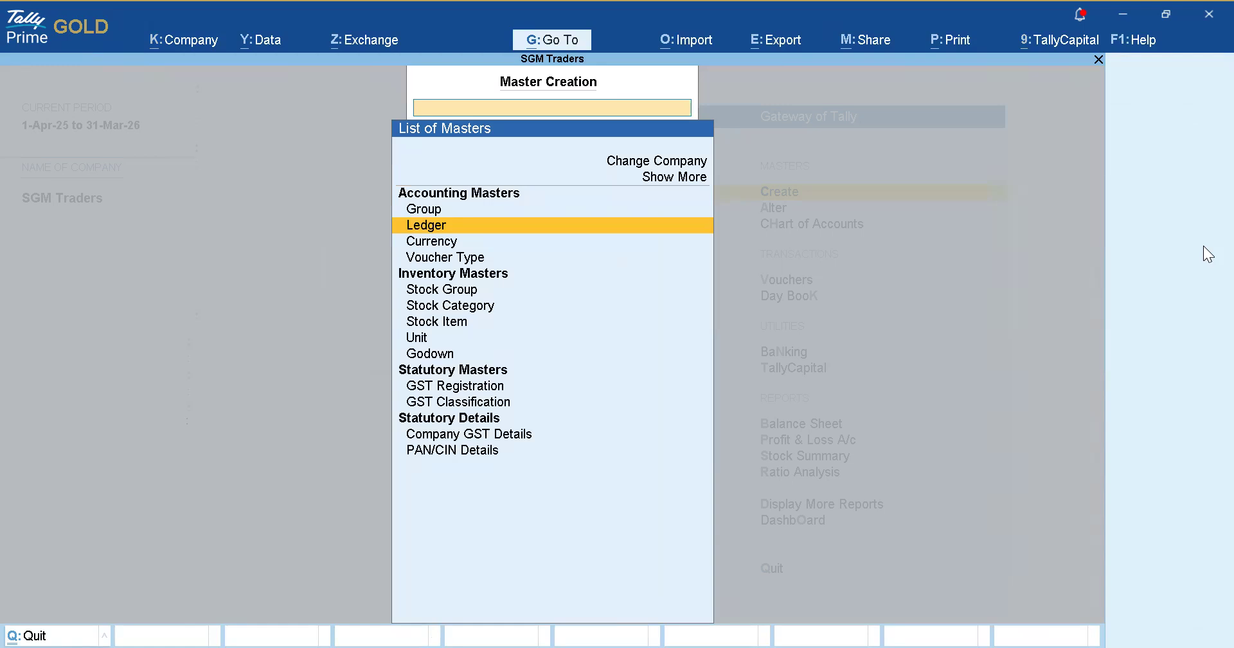
pyautogui.press('Down')
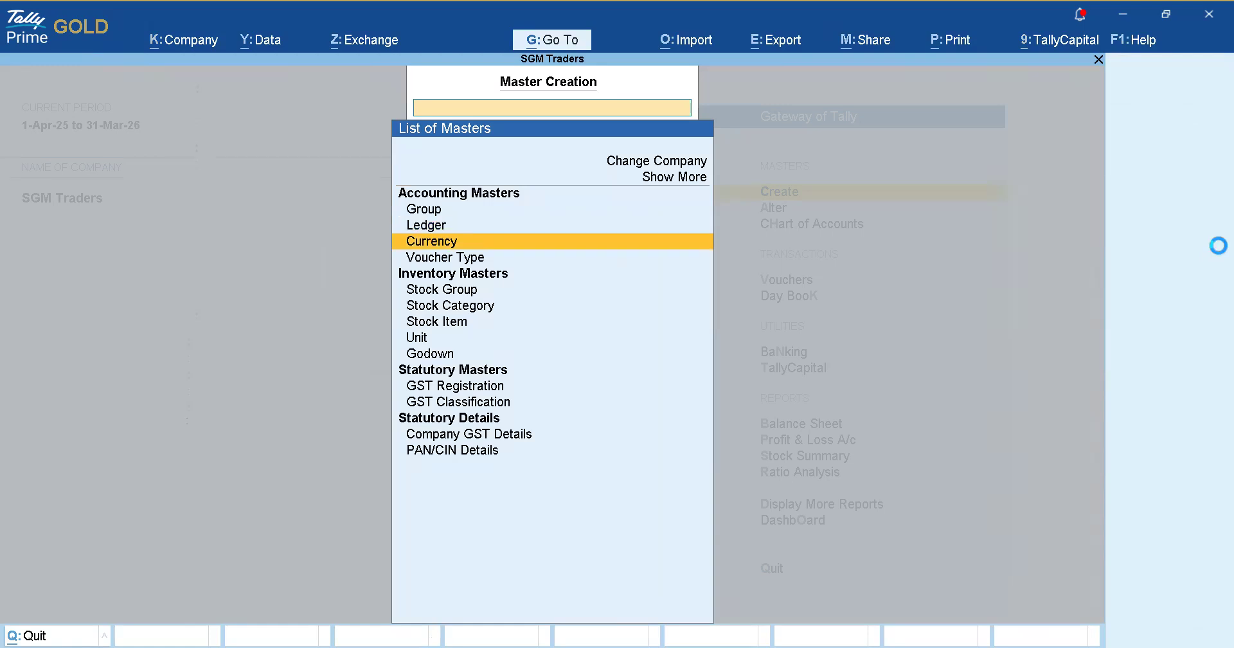
pyautogui.press('Down')
pyautogui.press('Down')
pyautogui.press('Down')
pyautogui.press('Down')
pyautogui.press('Return')
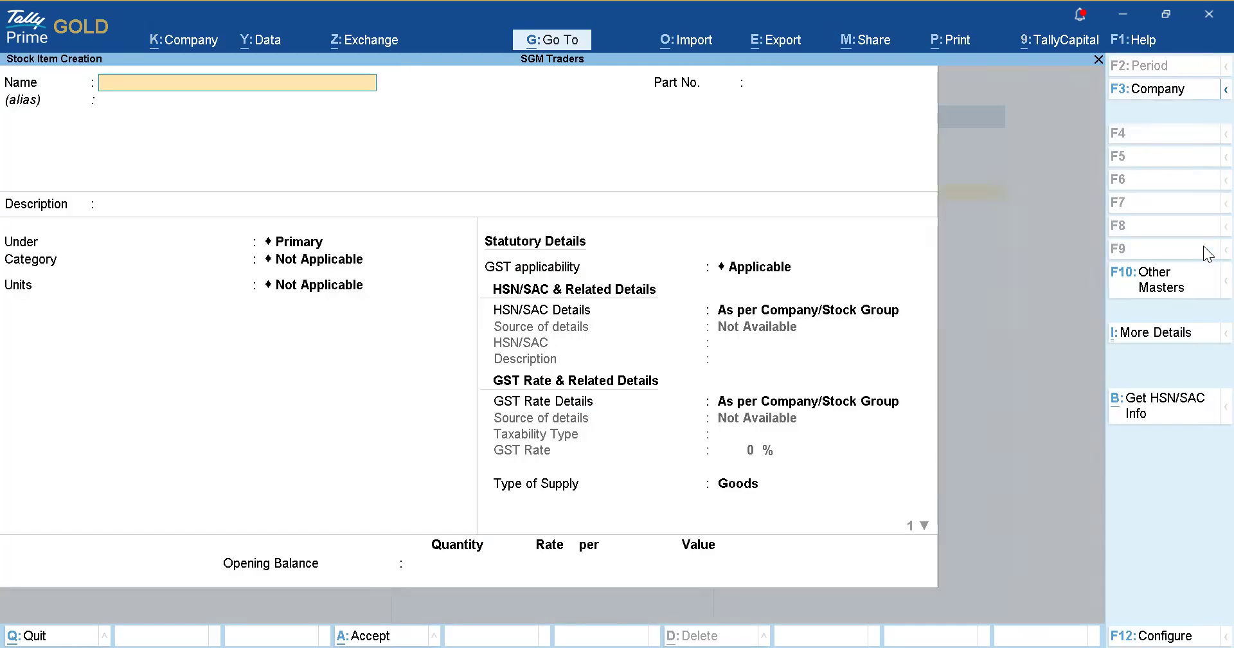
# Name the stock item M Sand and begin a new stock group named Quality 1 M Sand.
pyautogui.write('S')
pyautogui.press('BackSpace')
pyautogui.write('M Sand')
pyautogui.press('Return')
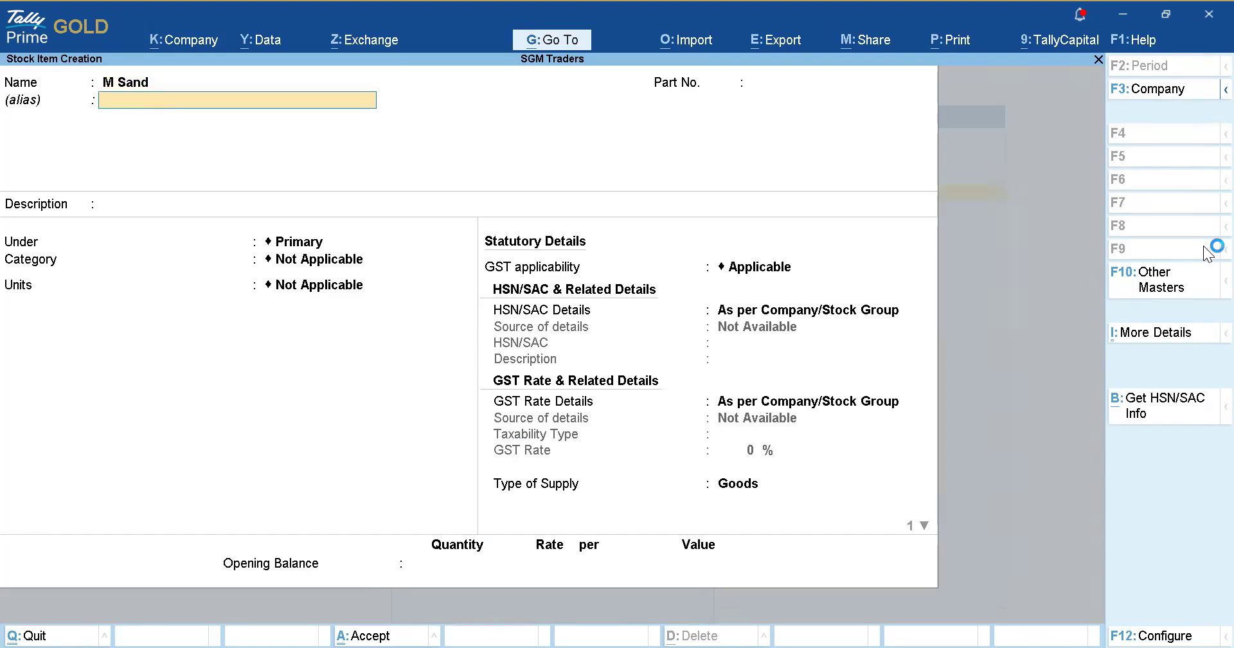
pyautogui.press('Return')
pyautogui.press('Return')
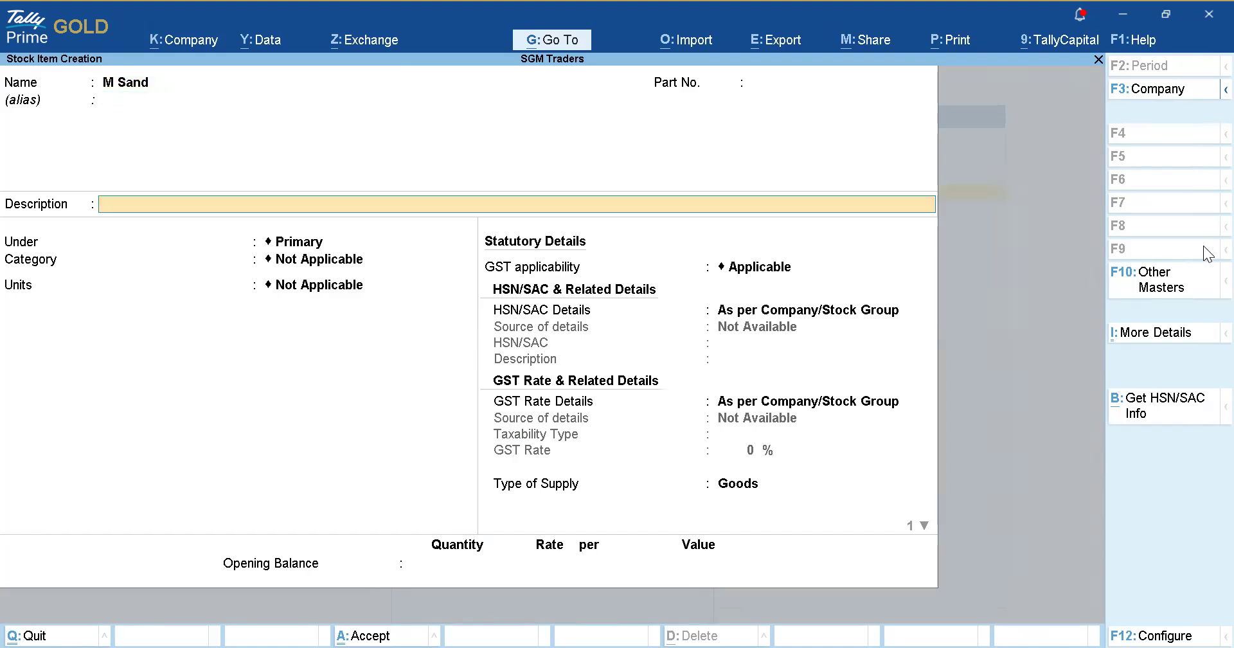
pyautogui.press('Return')
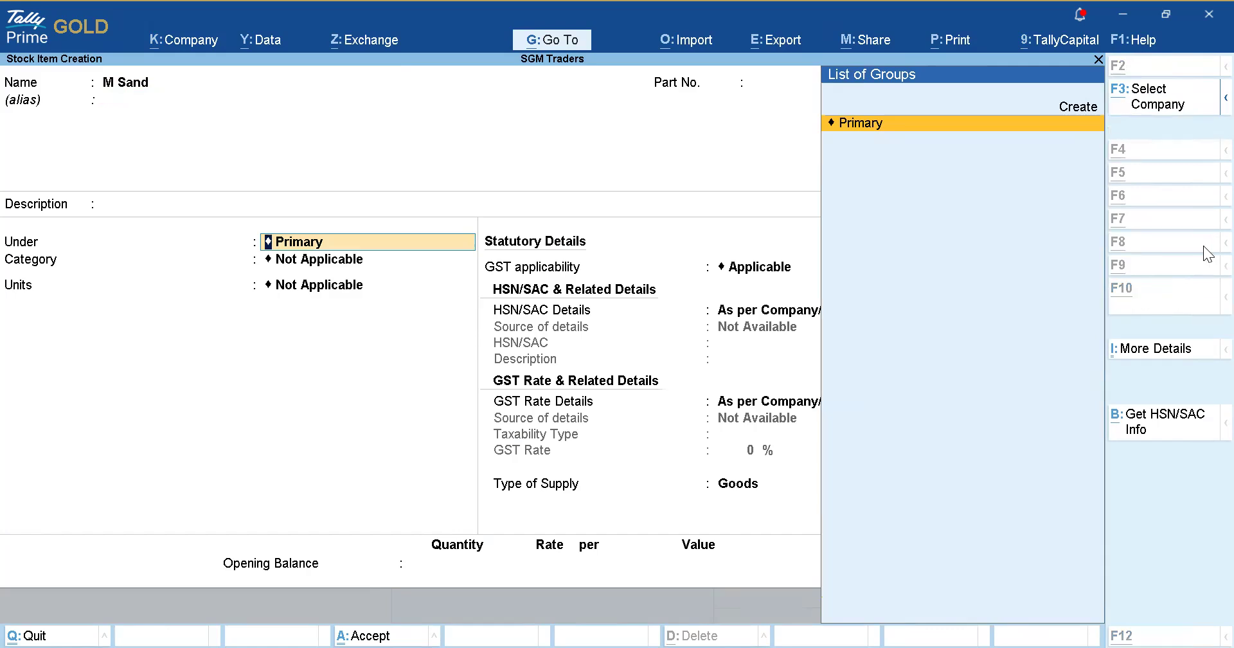
pyautogui.hotkey('alt', 'c')
pyautogui.write('Quality')
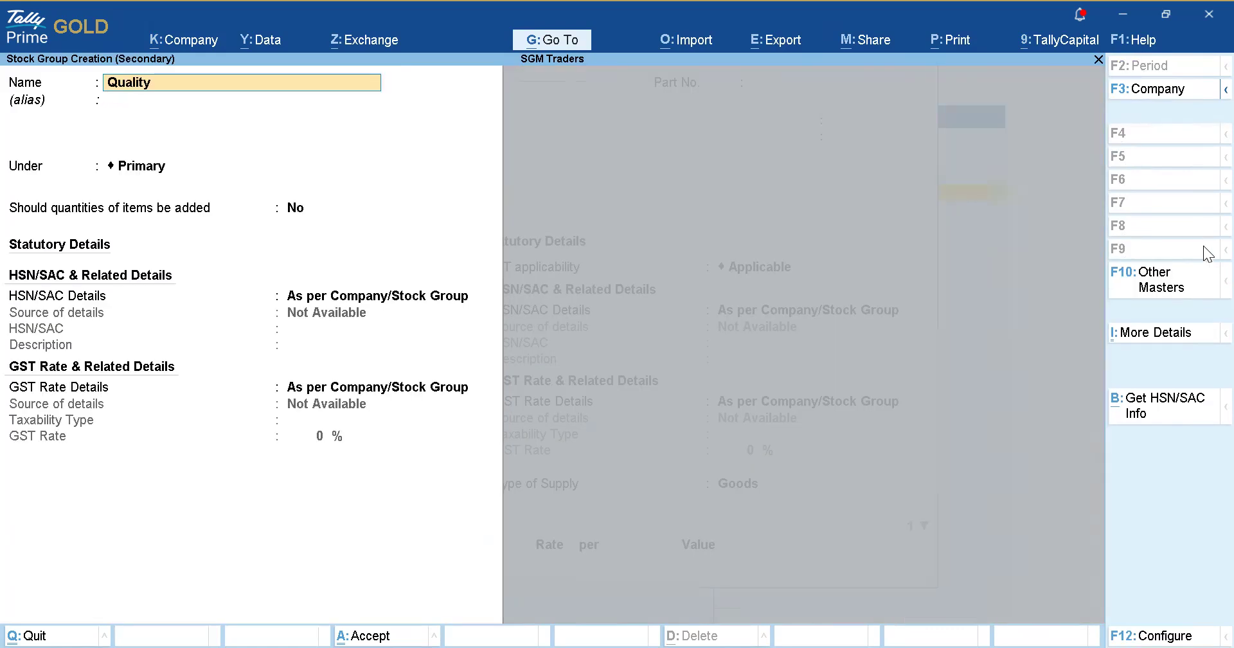
pyautogui.write(' 1 M Sand')
# Save stock group Quality 1 M Sand under Primary, with M Sand filed under it.
pyautogui.press('Return')
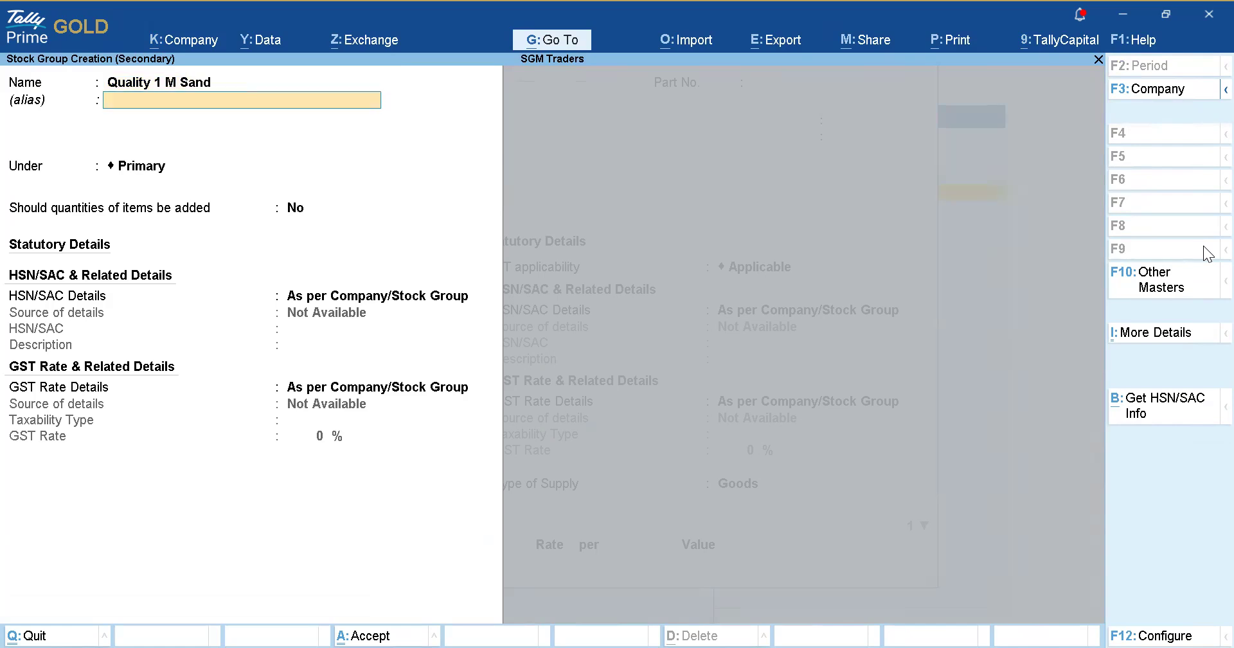
pyautogui.press('Return')
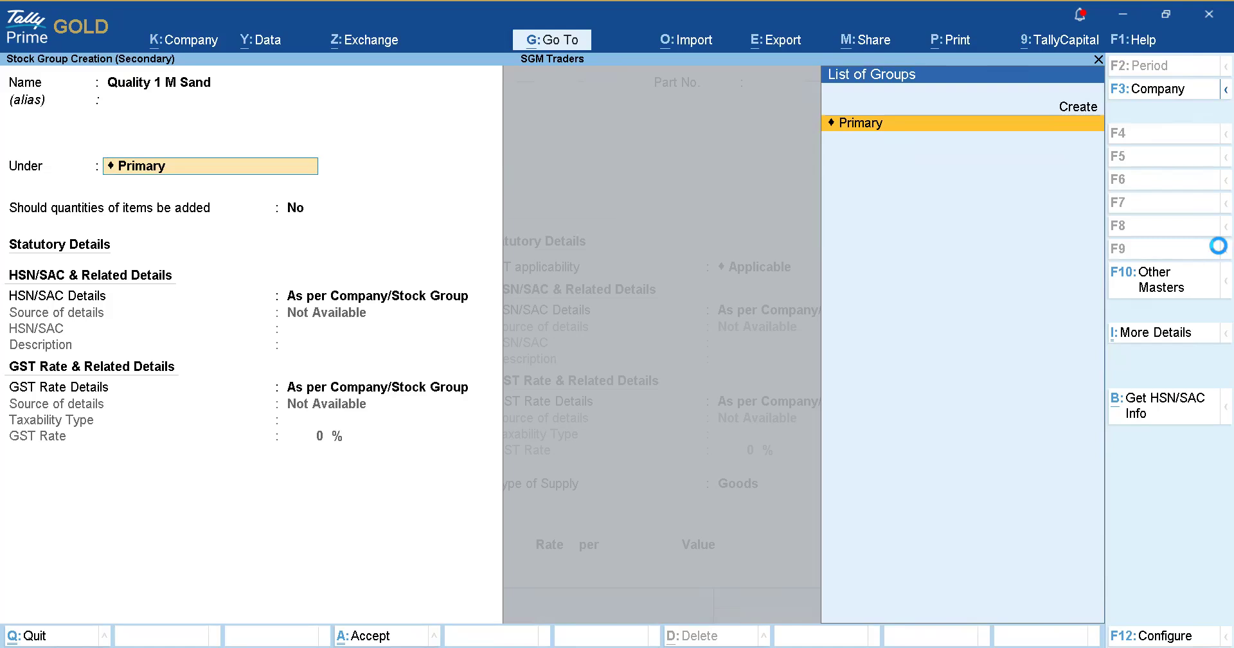
pyautogui.press('ctrl')
pyautogui.hotkey('ctrl', 'a')
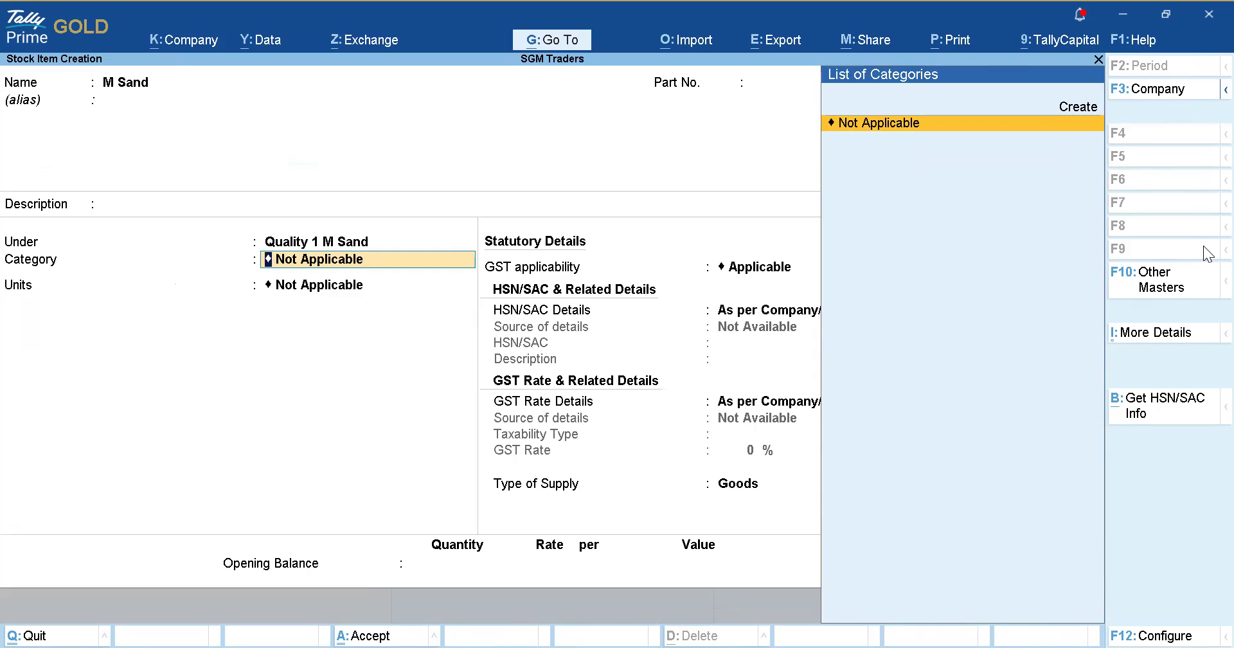
# Create the unit Kgs, formal name Kilograms, with UQC KGS-KILOGRAMS for M Sand.
pyautogui.press('Return')
pyautogui.press('Up')
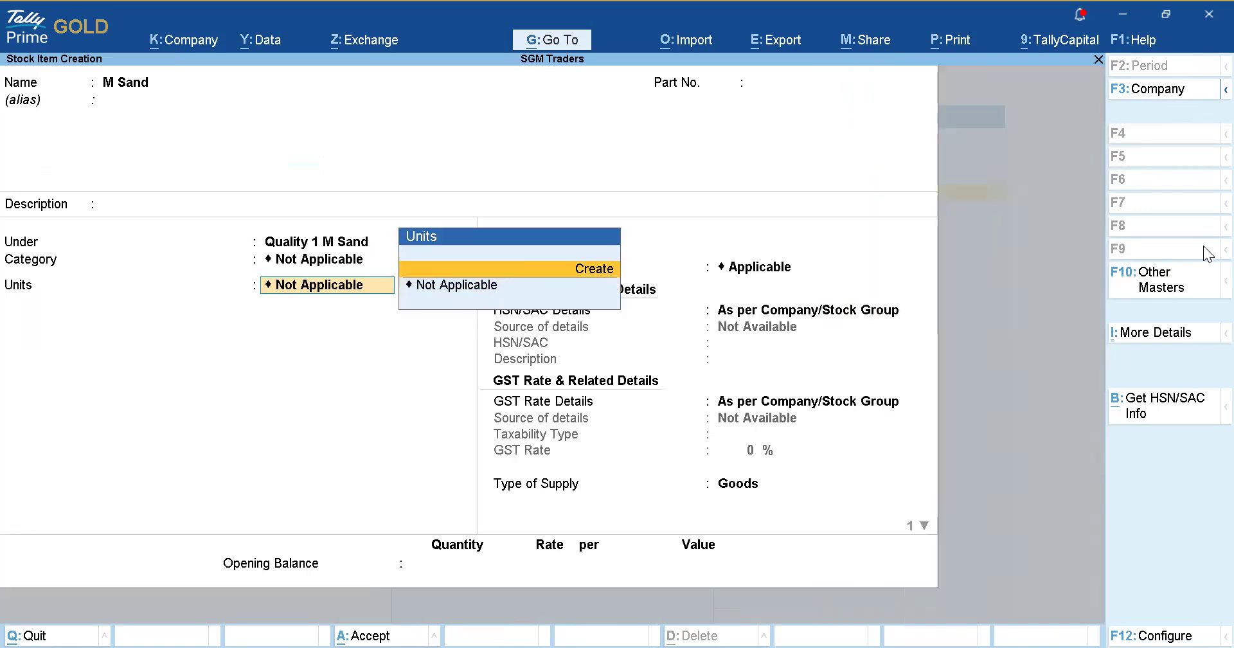
pyautogui.press('Return')
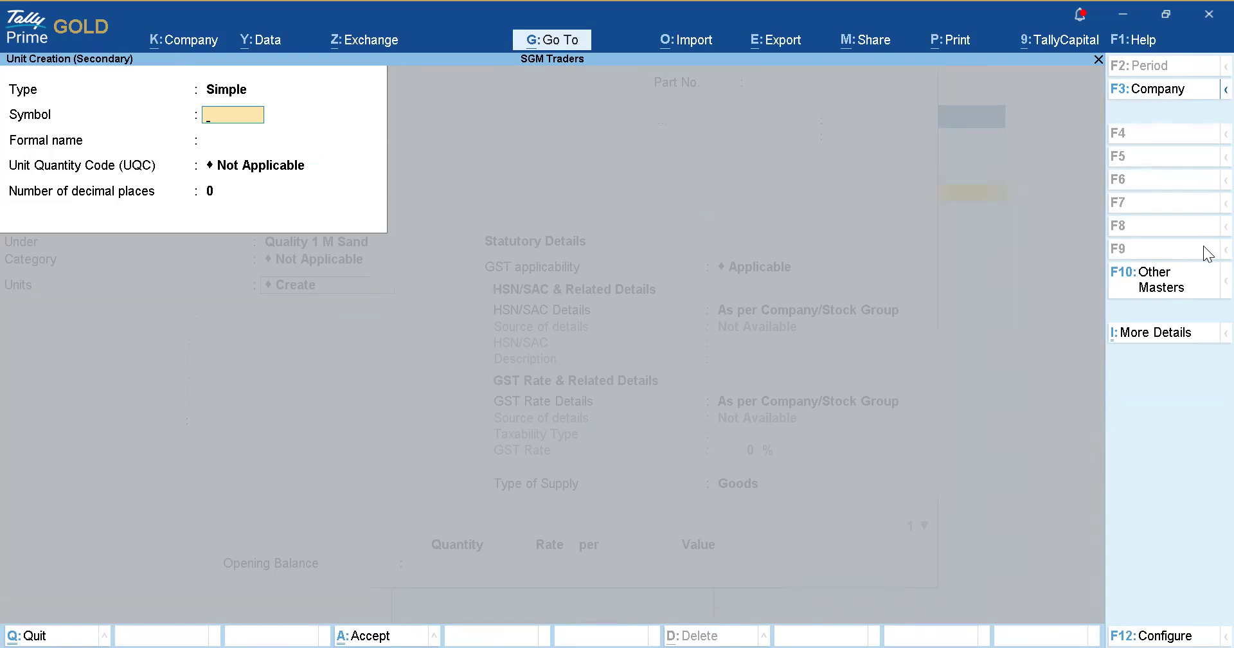
pyautogui.write('Nos')
pyautogui.press('Return')
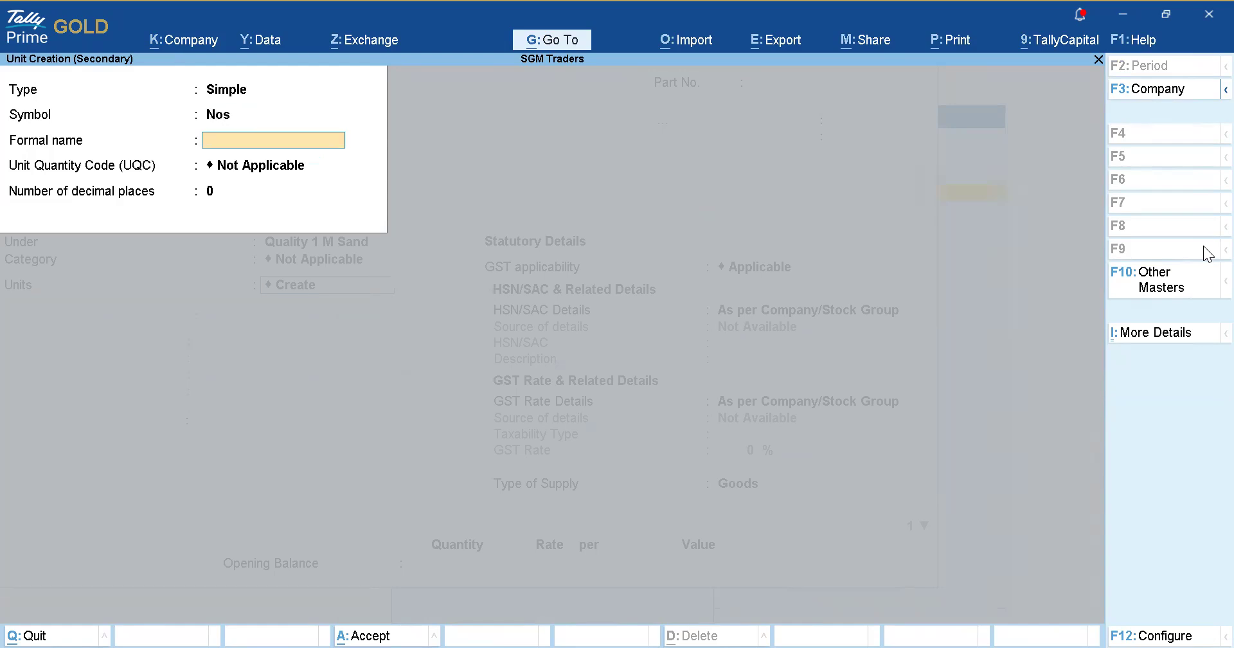
pyautogui.press('BackSpace')
pyautogui.write('Kg')
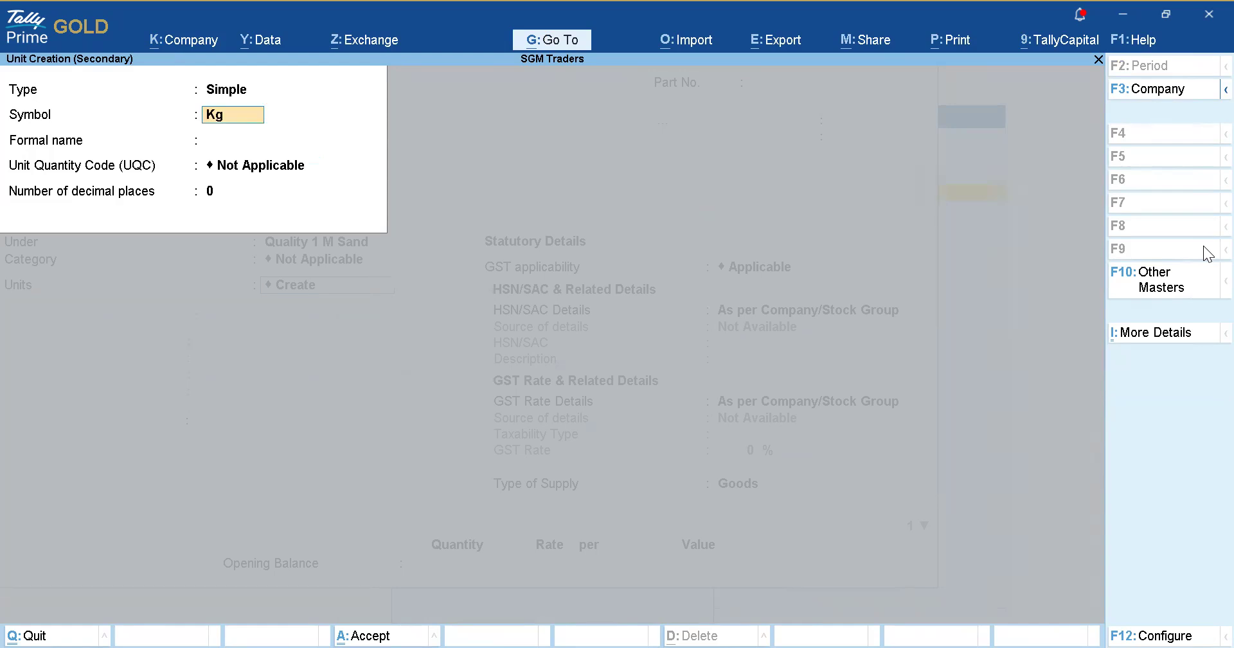
pyautogui.write('s')
pyautogui.press('Return')
pyautogui.write('Kilograms')
pyautogui.press('Return')
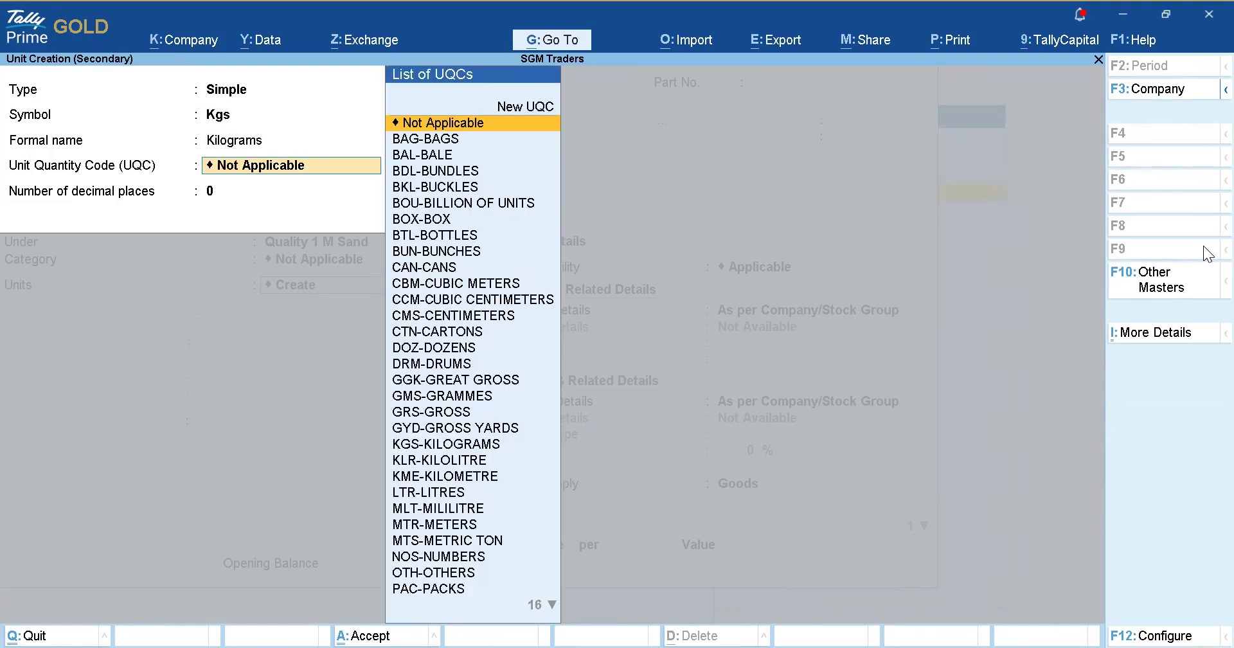
pyautogui.write('kgs')
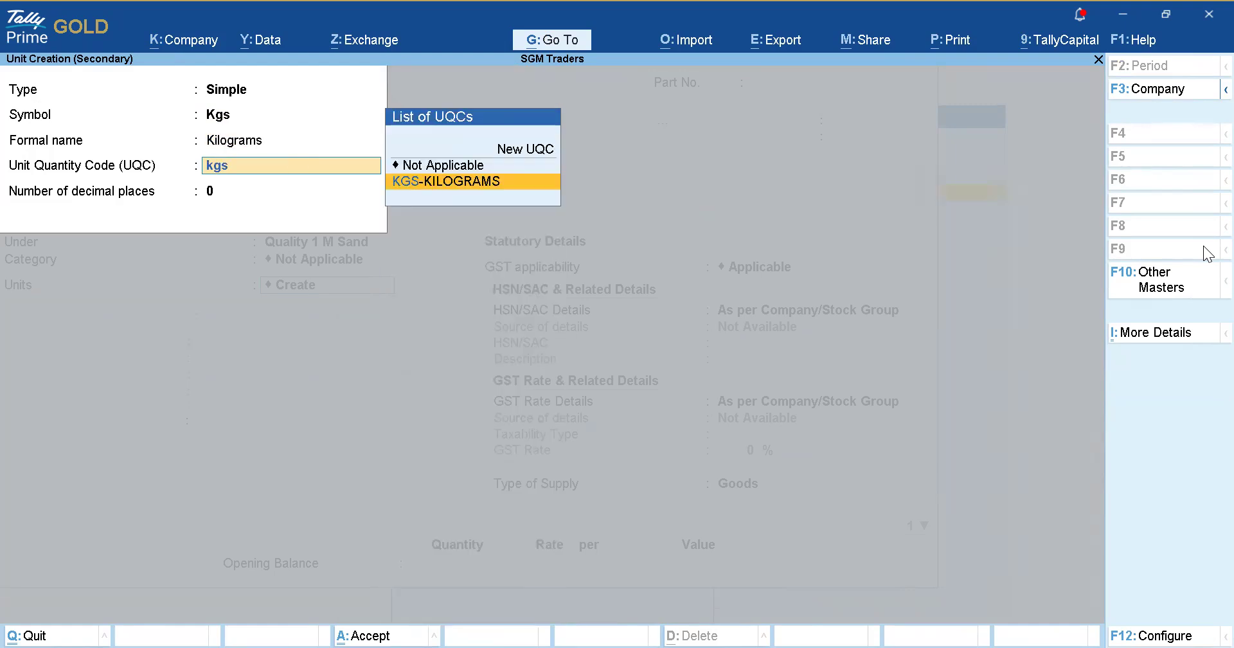
pyautogui.press('Return')
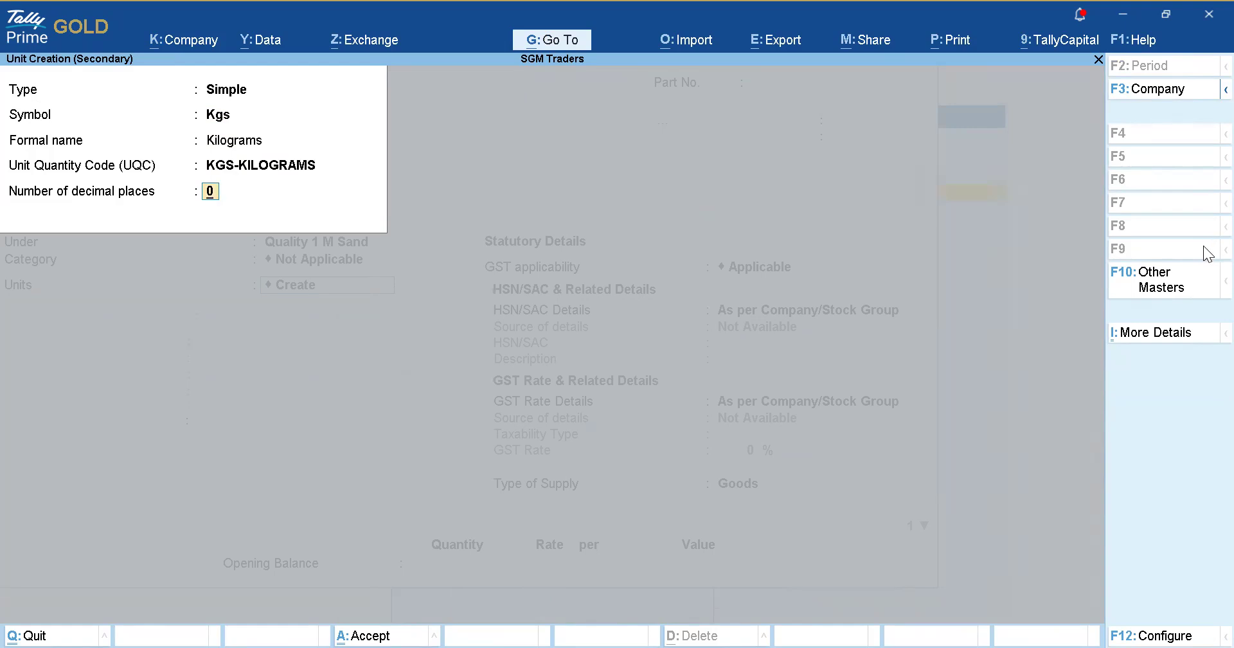
# Save the Kgs unit with 0 decimals and give M Sand HSN/SAC code 8945678.
pyautogui.press('Return')
pyautogui.press('Return')
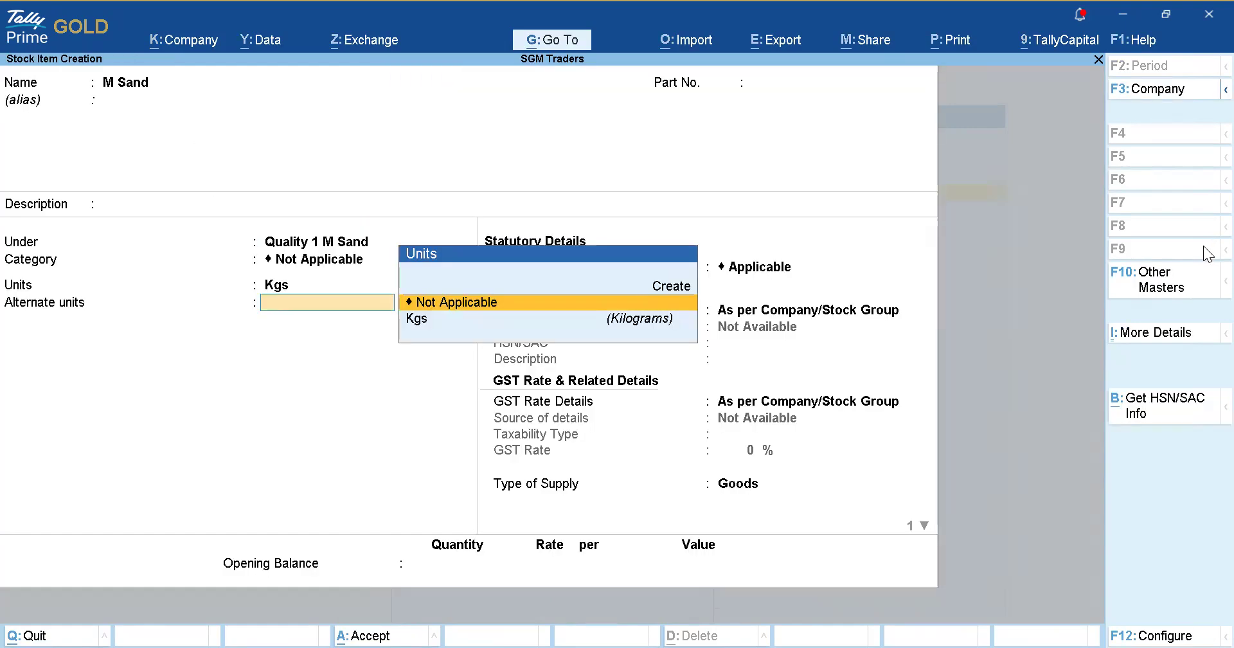
pyautogui.press('Return')
pyautogui.press('Return')
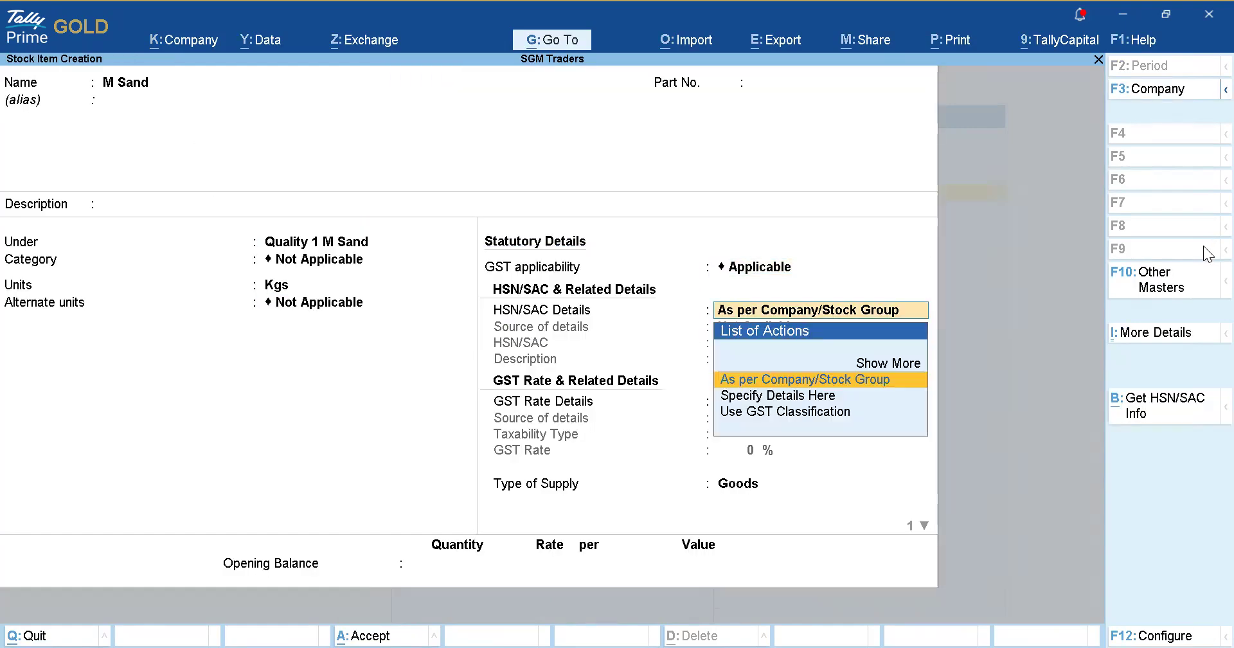
pyautogui.press('Down')
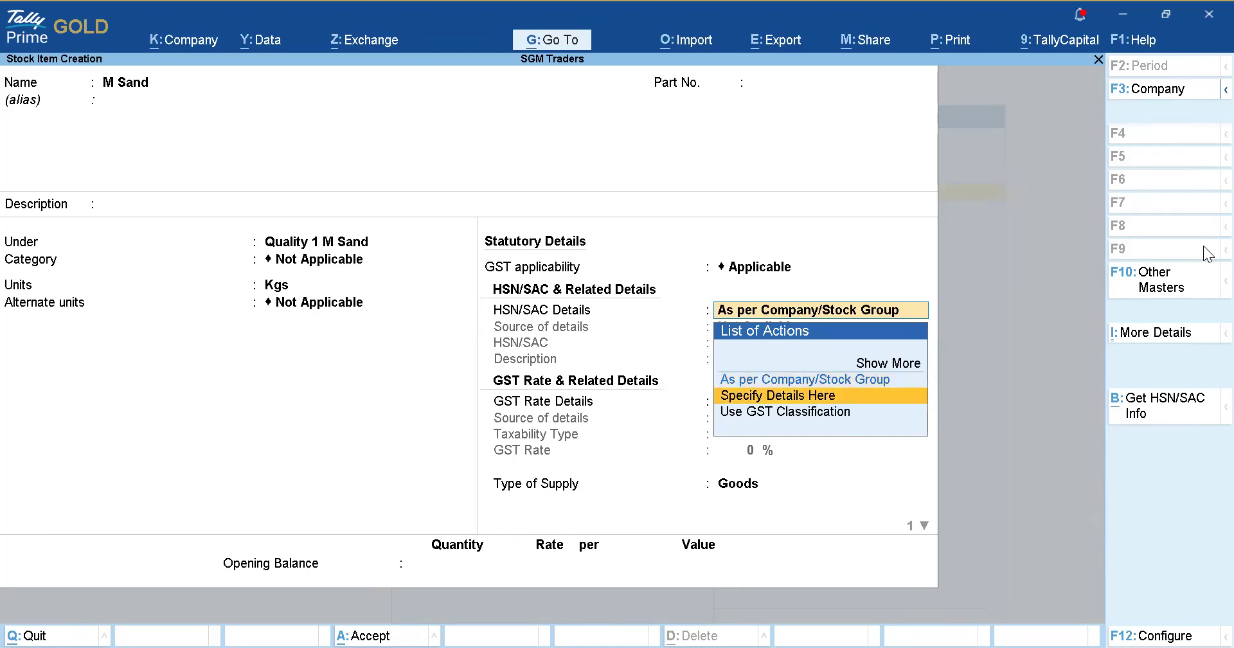
pyautogui.press('Return')
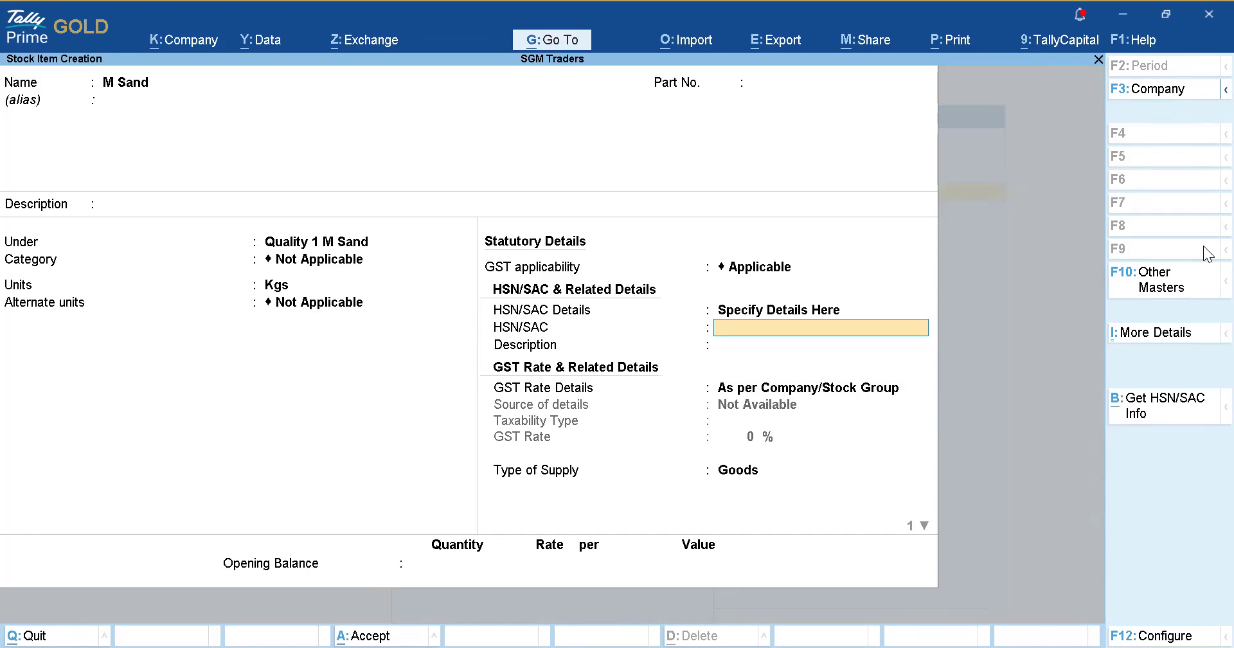
pyautogui.write('8945678')
pyautogui.press('Return')
pyautogui.press('Return')
pyautogui.press('Return')
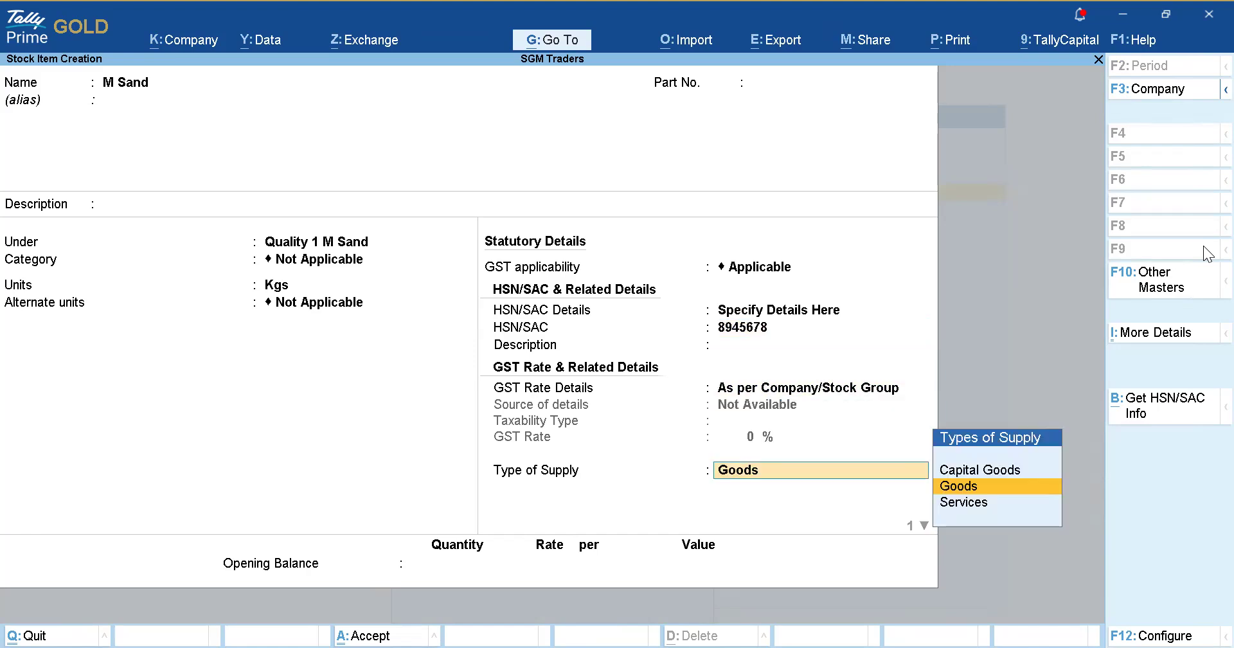
# Set M Sand's GST rate as Taxable at 18% and save the item.
pyautogui.press('BackSpace')
pyautogui.press('Down')
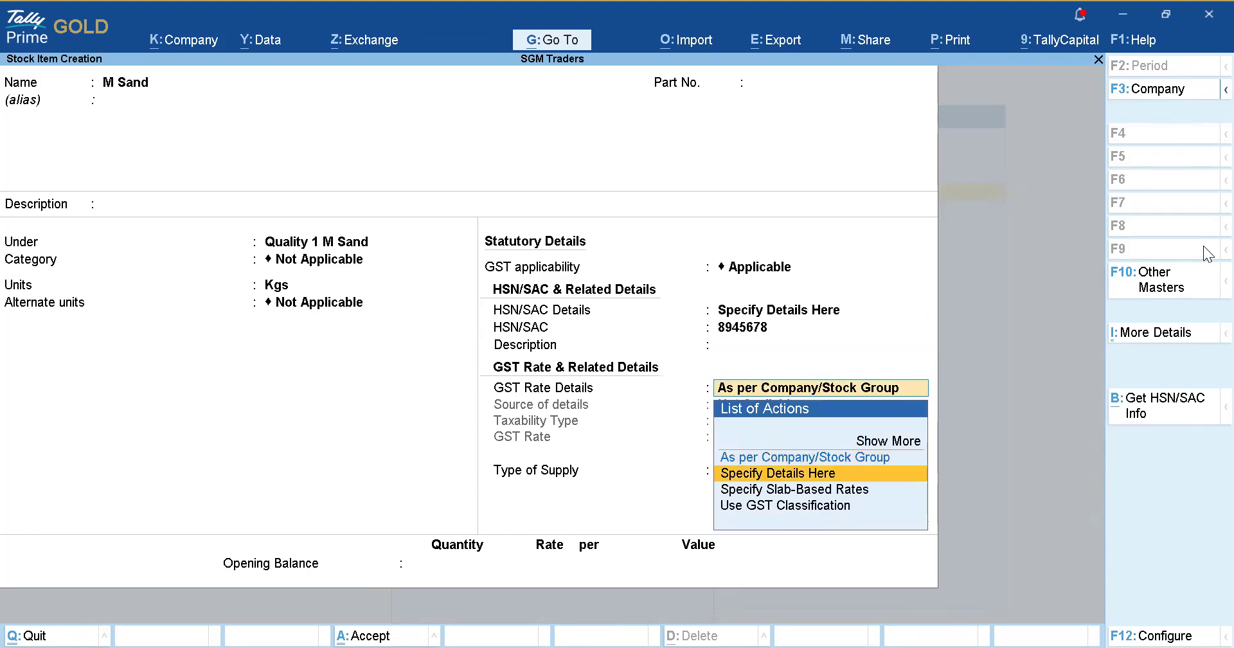
pyautogui.press('Return')
pyautogui.press('Return')
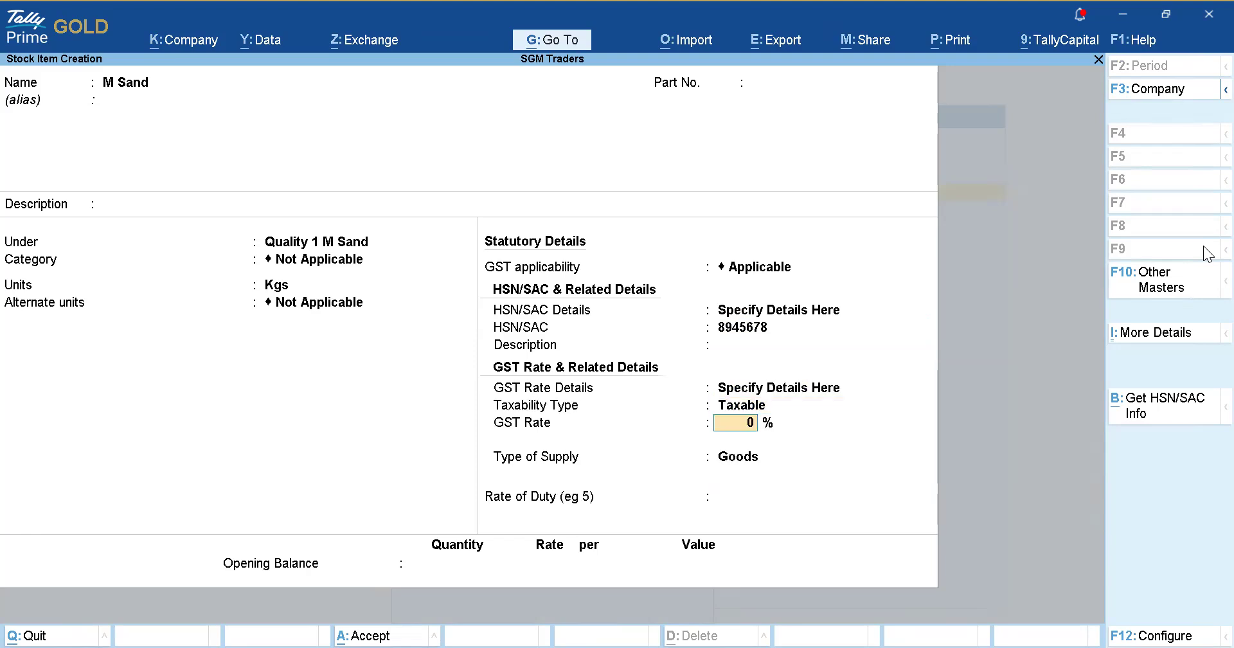
pyautogui.write('18')
pyautogui.press('Return')
pyautogui.press('Return')
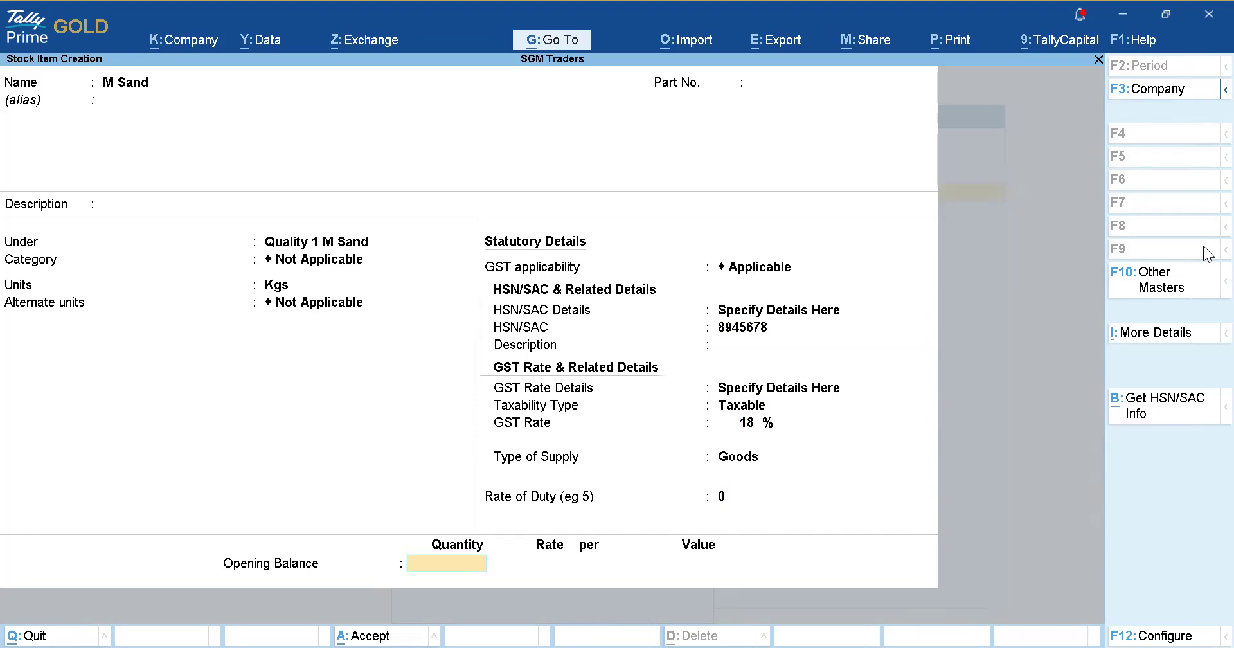
pyautogui.press('Return')
pyautogui.press('Escape')
pyautogui.press('Return')
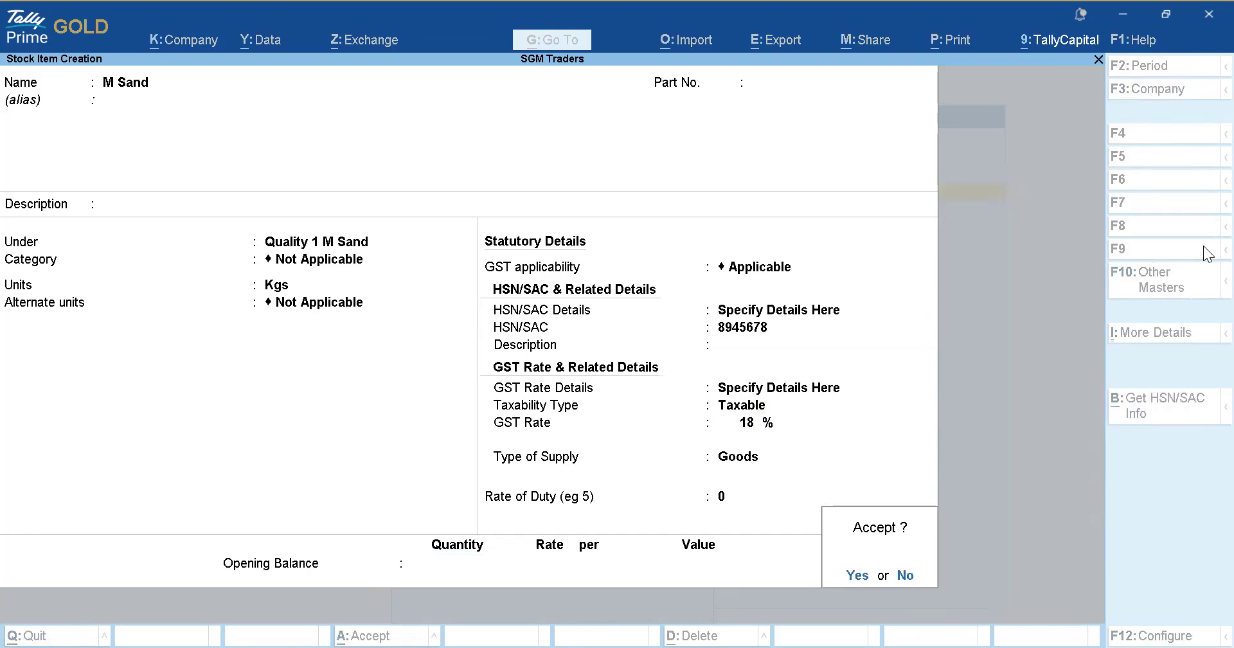
pyautogui.press('Return')
# Name the new item Cement and file it under a new stock group Ultra Cement.
pyautogui.write('Cement')
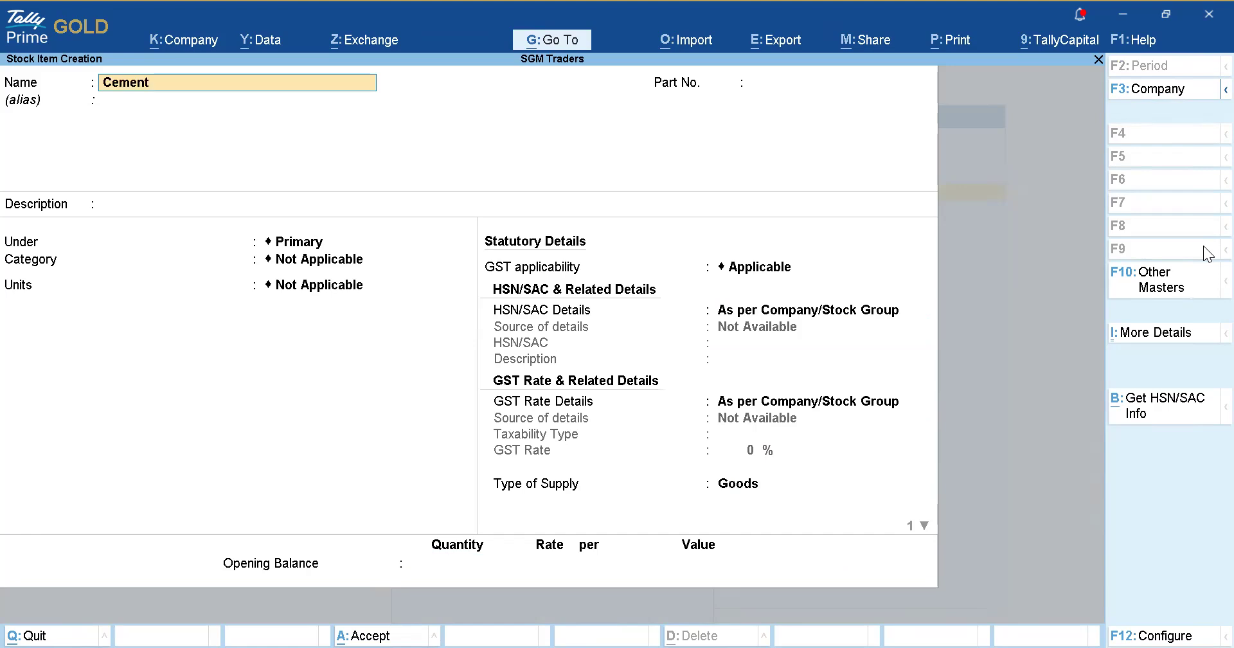
pyautogui.press('Return')
pyautogui.press('Return')
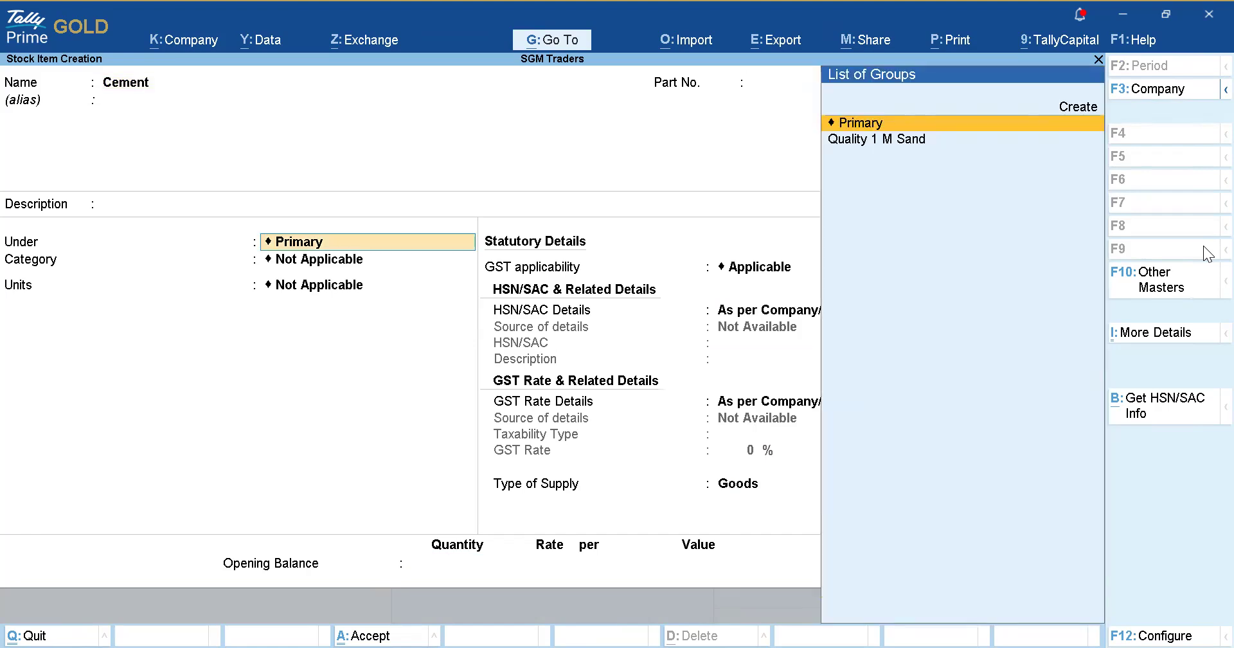
pyautogui.press('alt')
pyautogui.hotkey('alt', 'c')
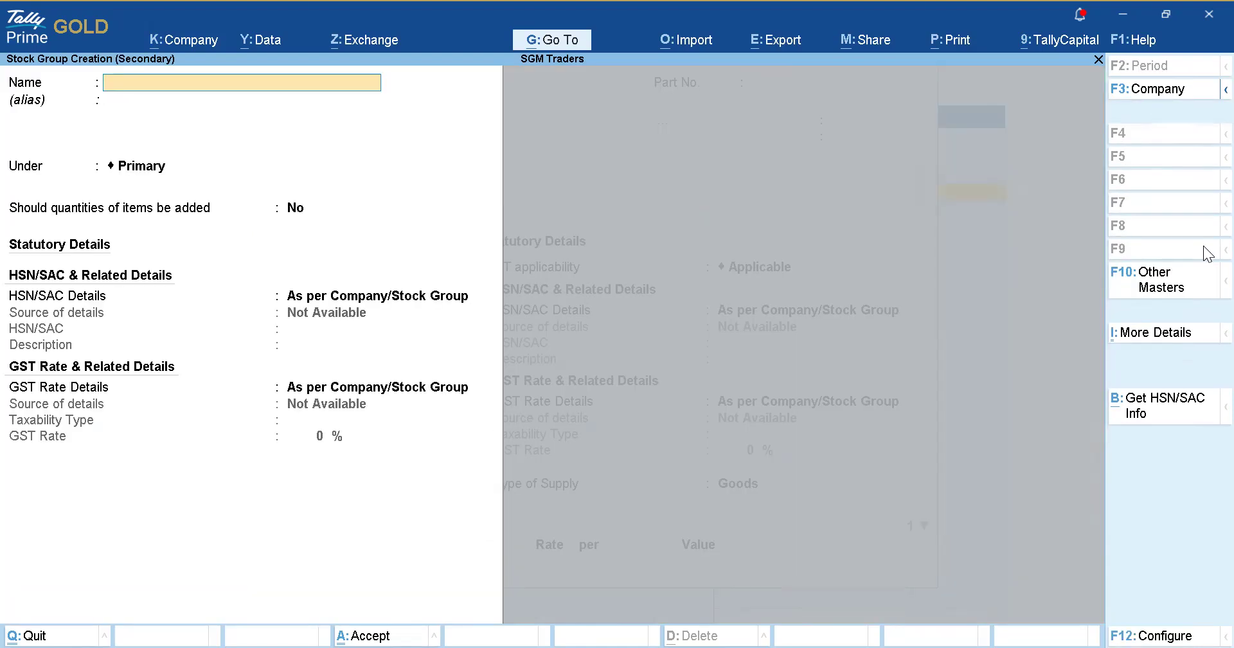
pyautogui.write('Ultra C')
pyautogui.press('BackSpace')
pyautogui.write('Cement')
pyautogui.press('Return')
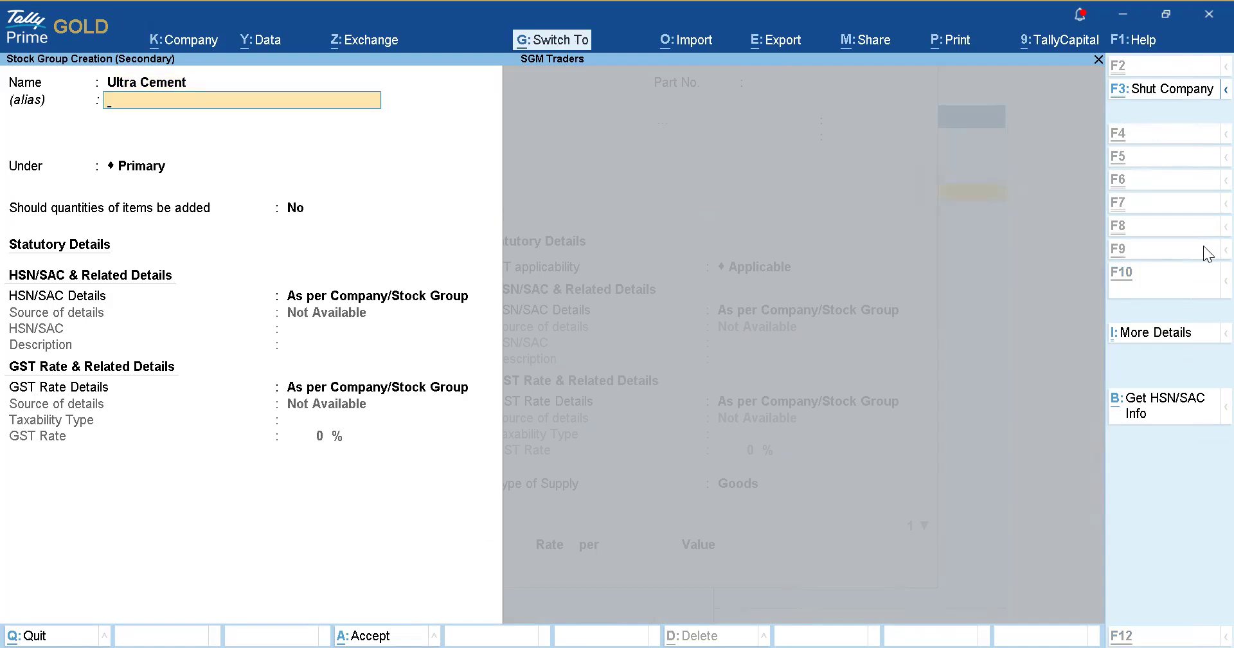
pyautogui.hotkey('ctrl', 'a')
pyautogui.press('Return')
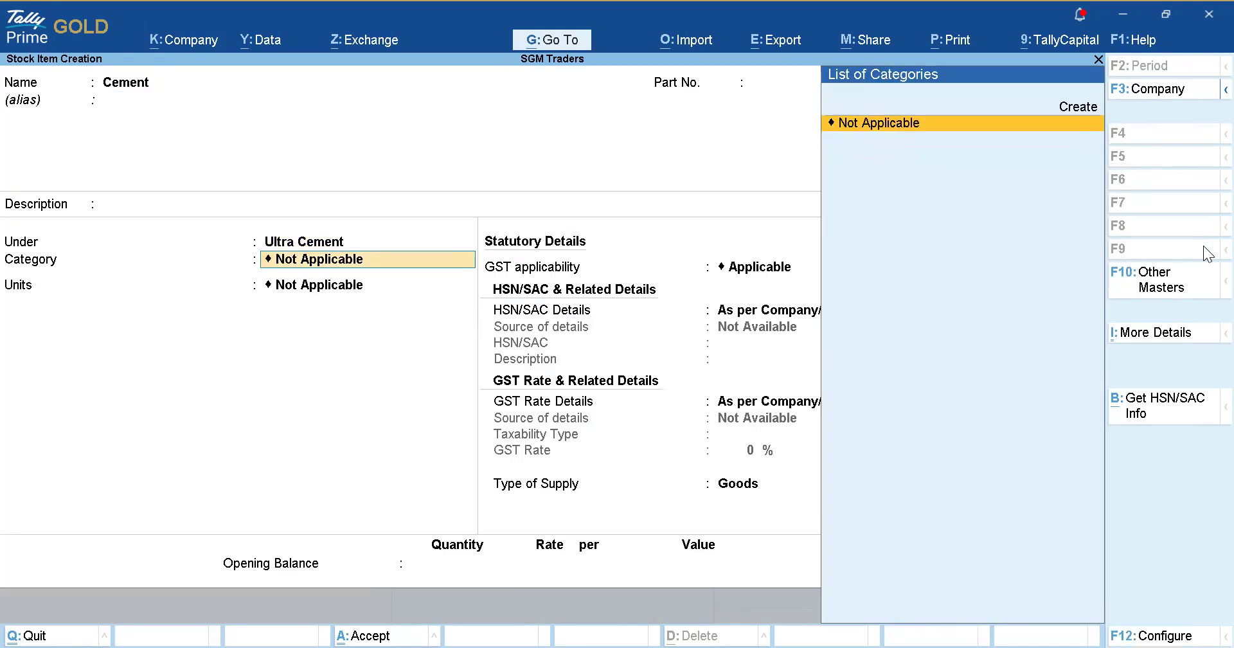
# Give Cement the Kgs unit, mark it GST applicable, and set HSN/SAC 2546389.
pyautogui.press('Return')
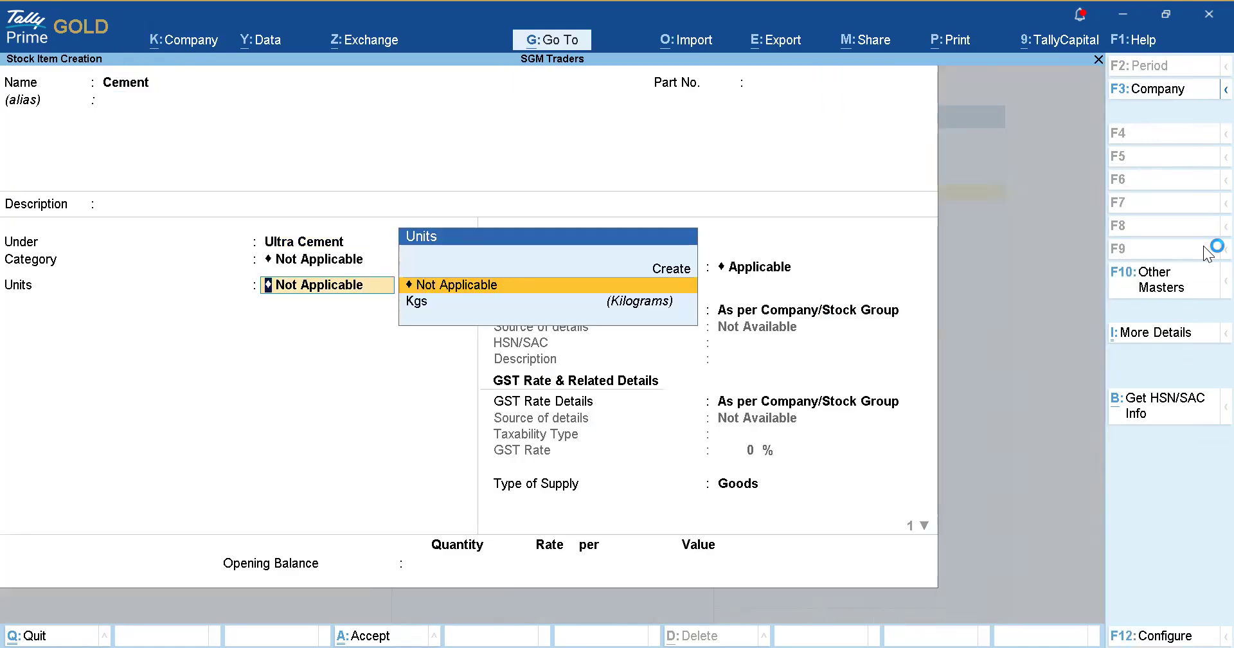
pyautogui.press('Down')
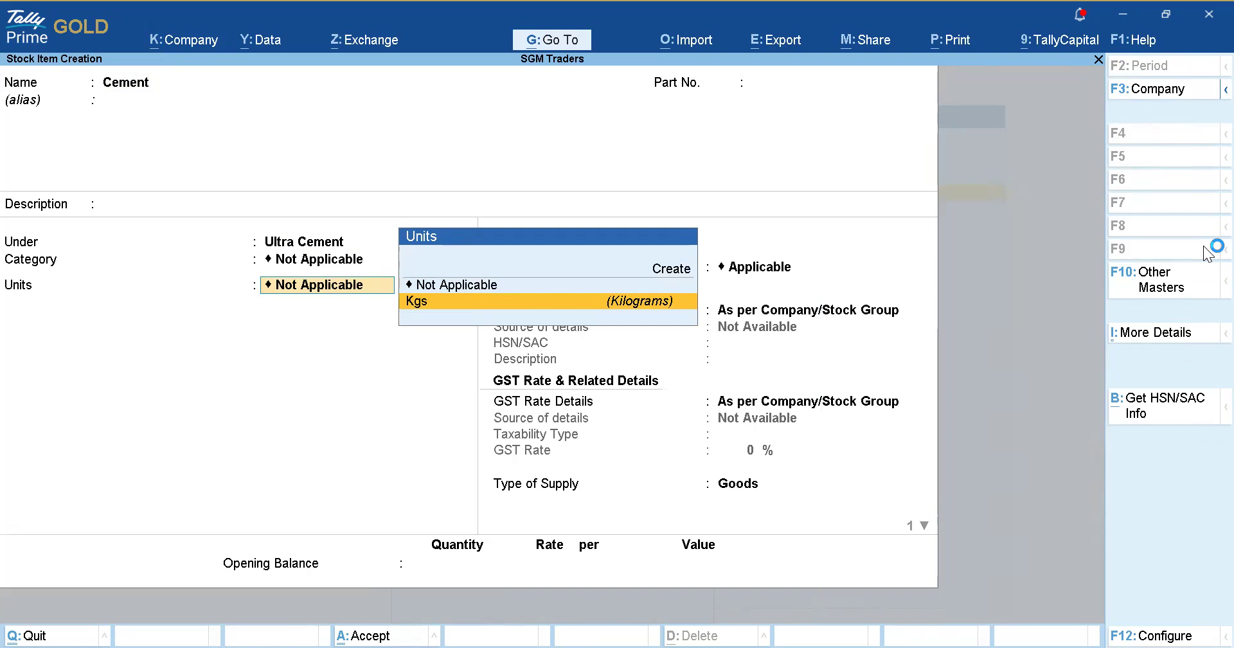
pyautogui.press('Return')
pyautogui.press('Return')
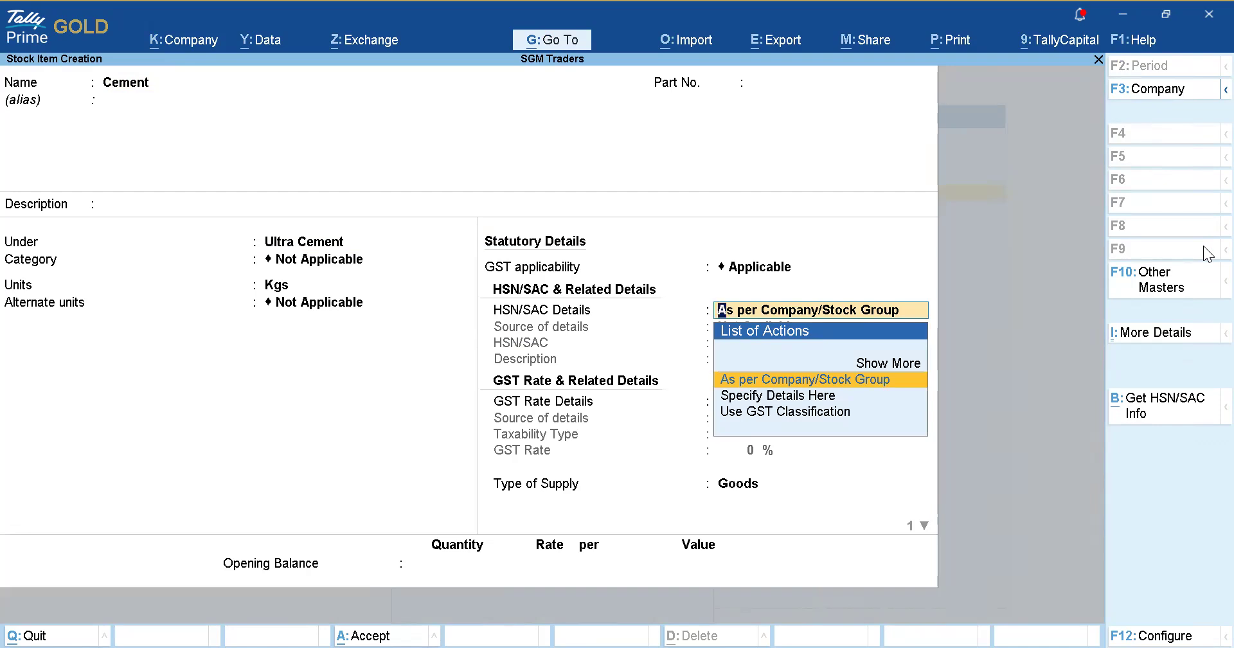
pyautogui.press('BackSpace')
pyautogui.press('BackSpace')
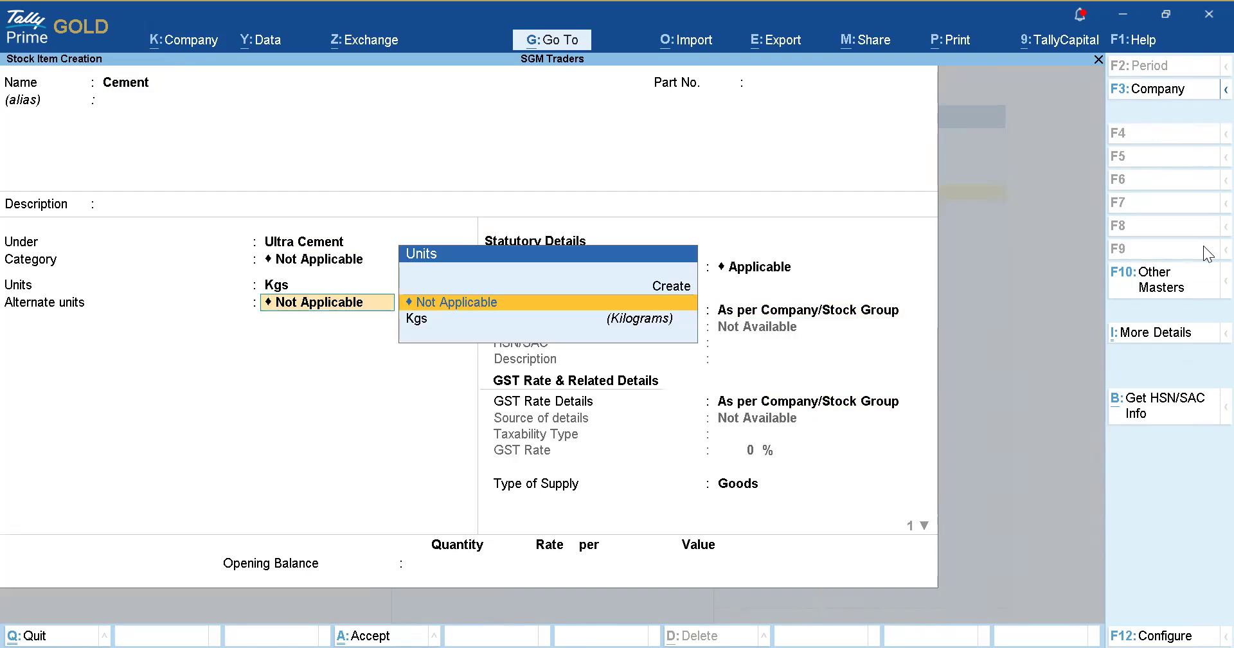
pyautogui.press('Return')
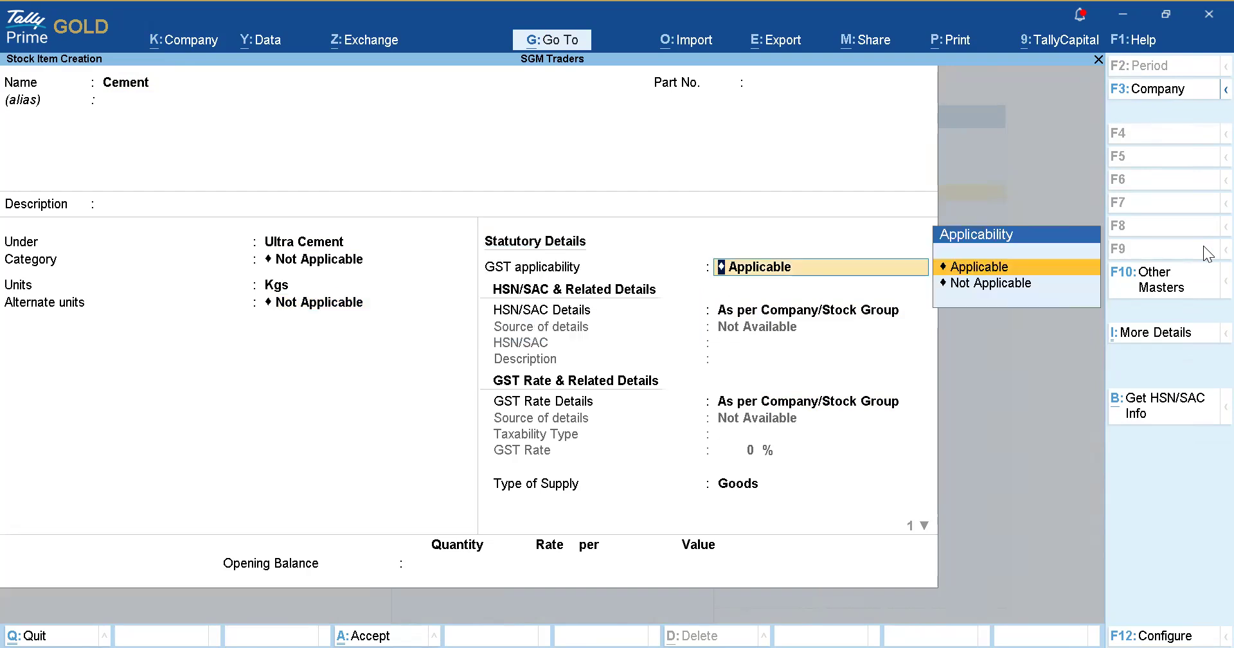
pyautogui.press('Return')
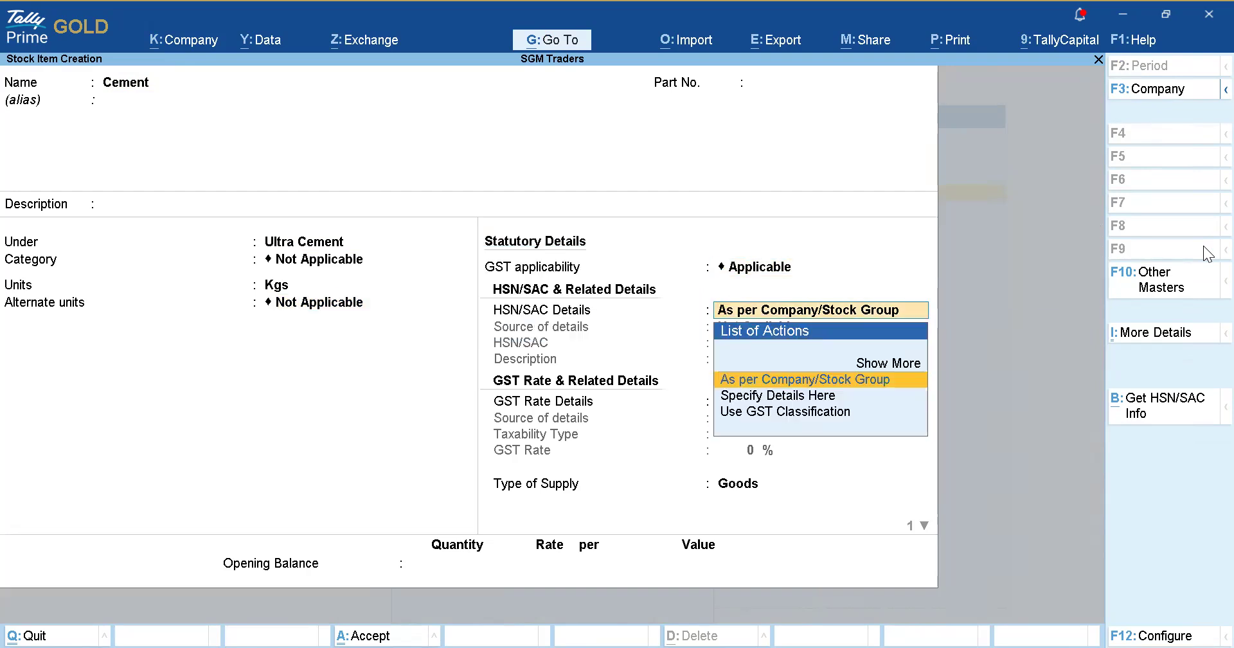
pyautogui.press('Down')
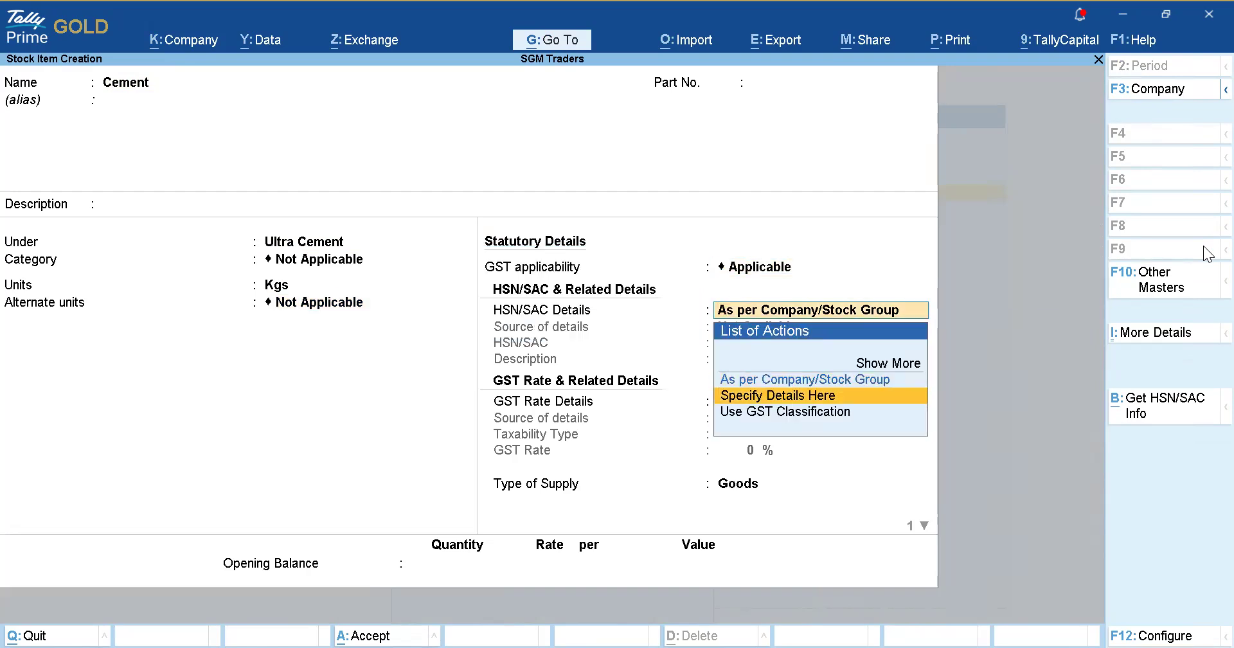
pyautogui.press('Return')
pyautogui.write('2546389')
pyautogui.press('Return')
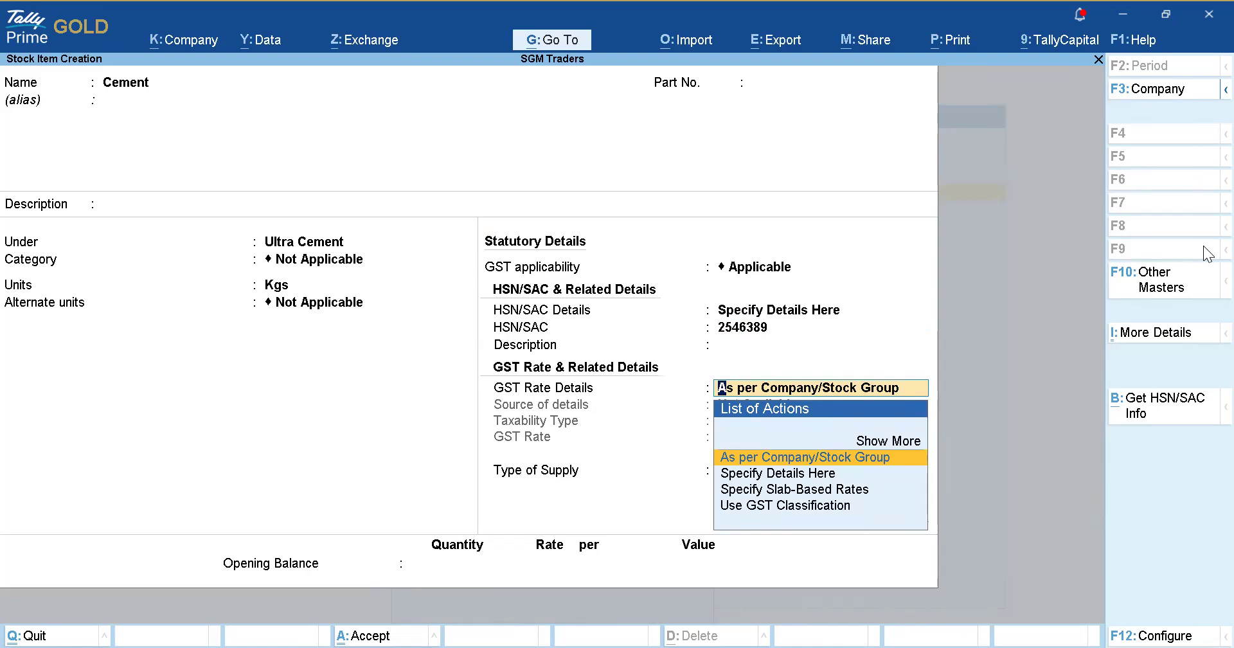
# Set Cement's GST rate as Taxable at 18% and save the item.
pyautogui.press('Down')
pyautogui.press('Return')
pyautogui.press('Return')
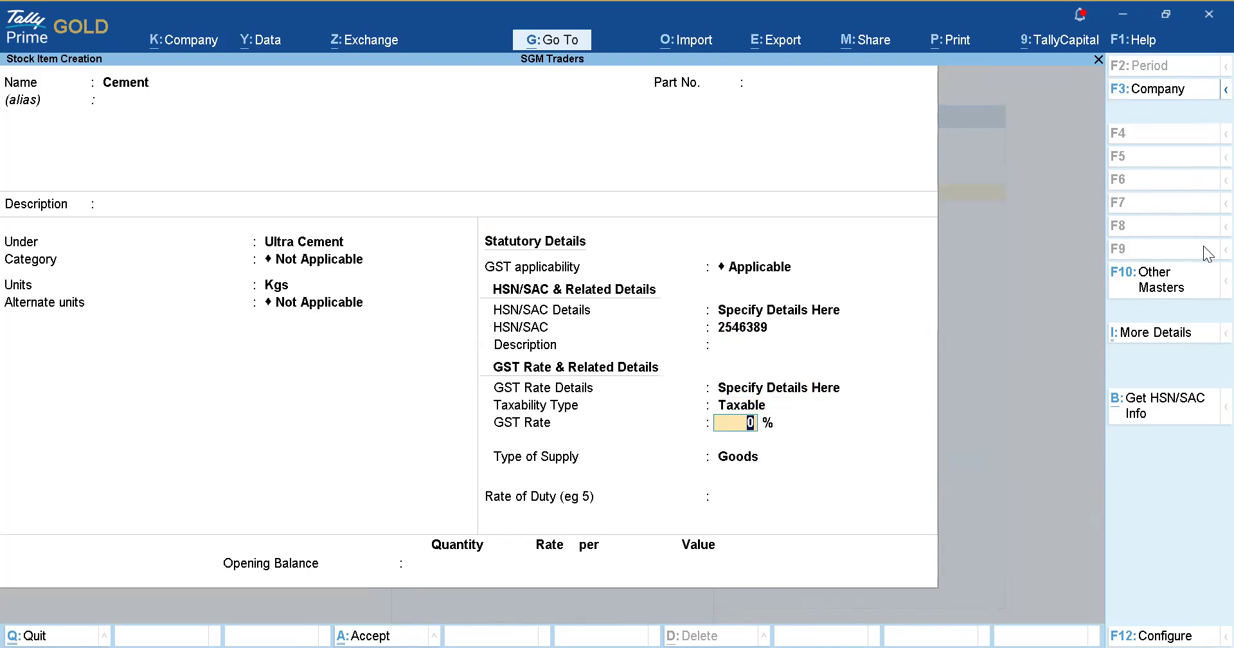
pyautogui.write('187')
pyautogui.press('BackSpace')
pyautogui.press('Return')
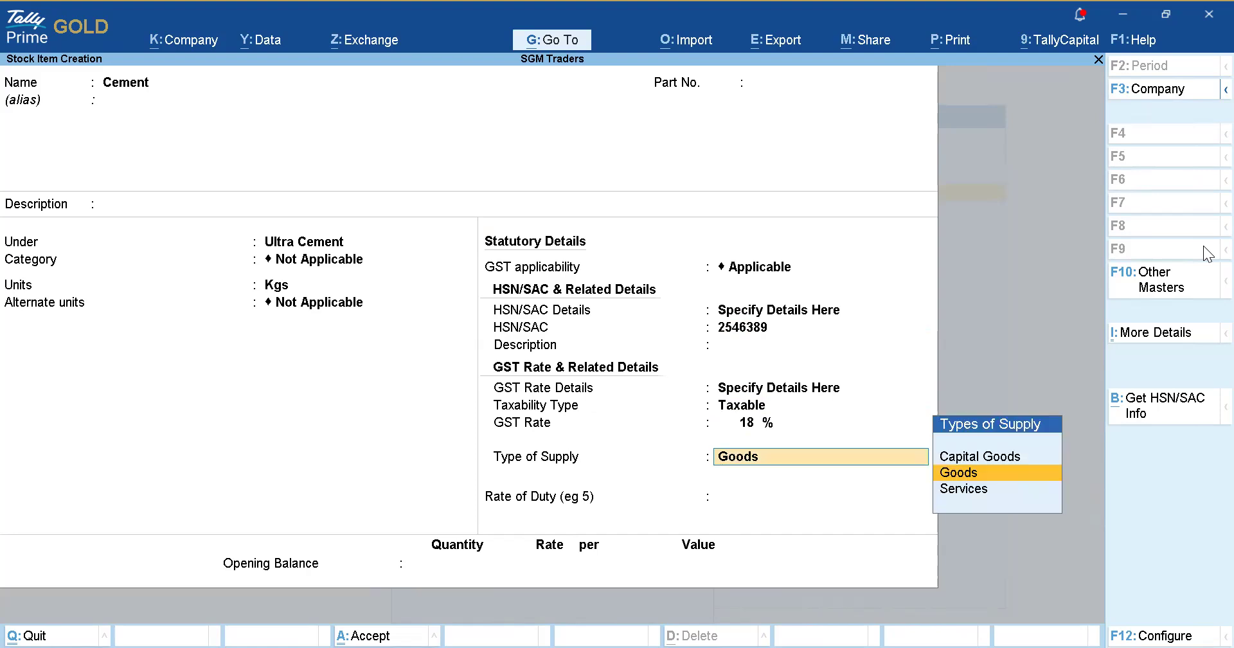
pyautogui.press('Return')
pyautogui.press('Return')
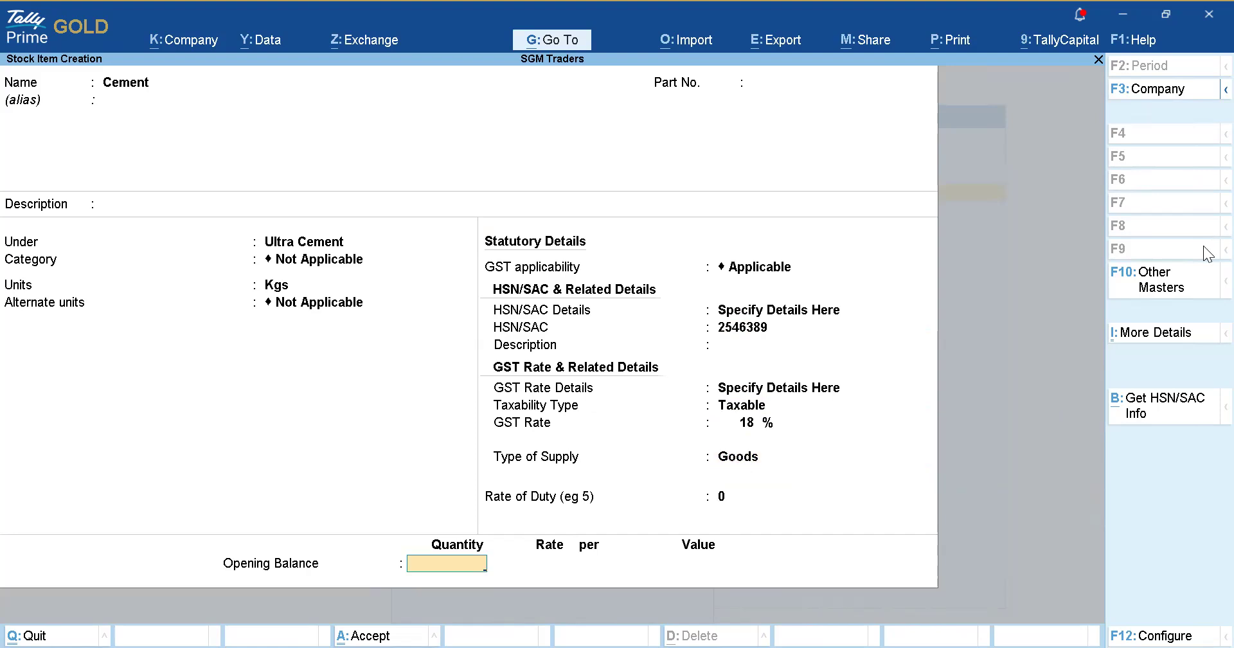
pyautogui.press('Return')
pyautogui.press('Return')
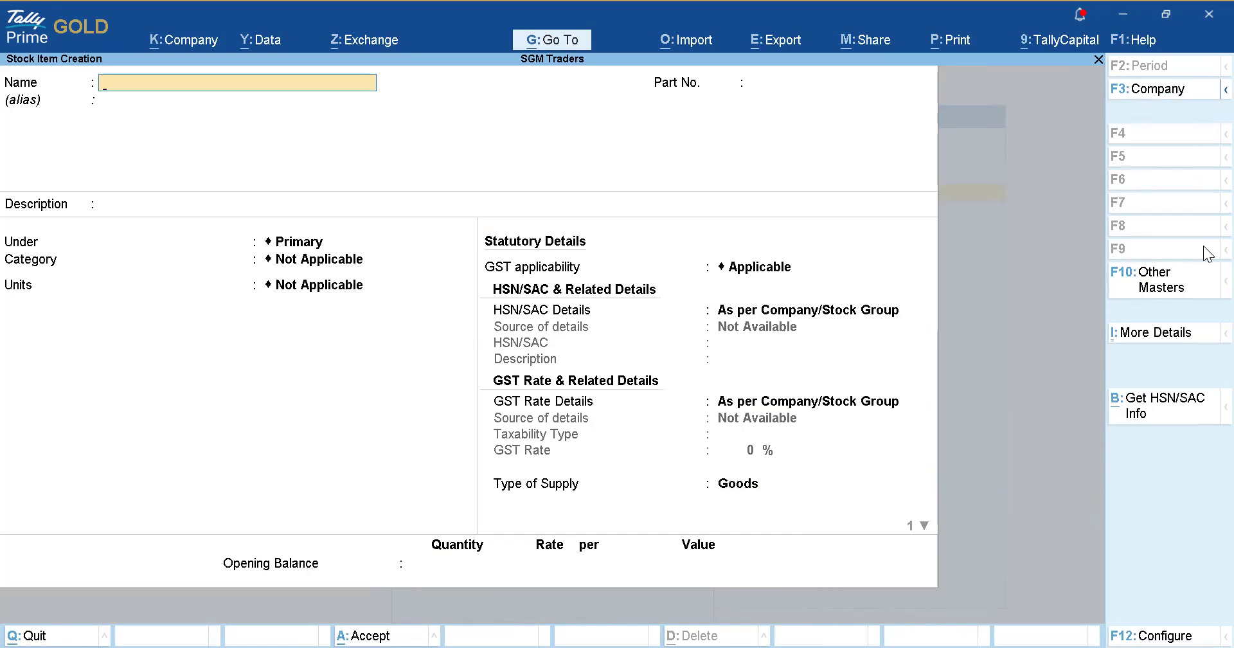
# Exit Stock Item Creation and decline quitting so the Gateway of Tally remains open.
pyautogui.press('Escape')
pyautogui.press('Escape')
pyautogui.press('Escape')
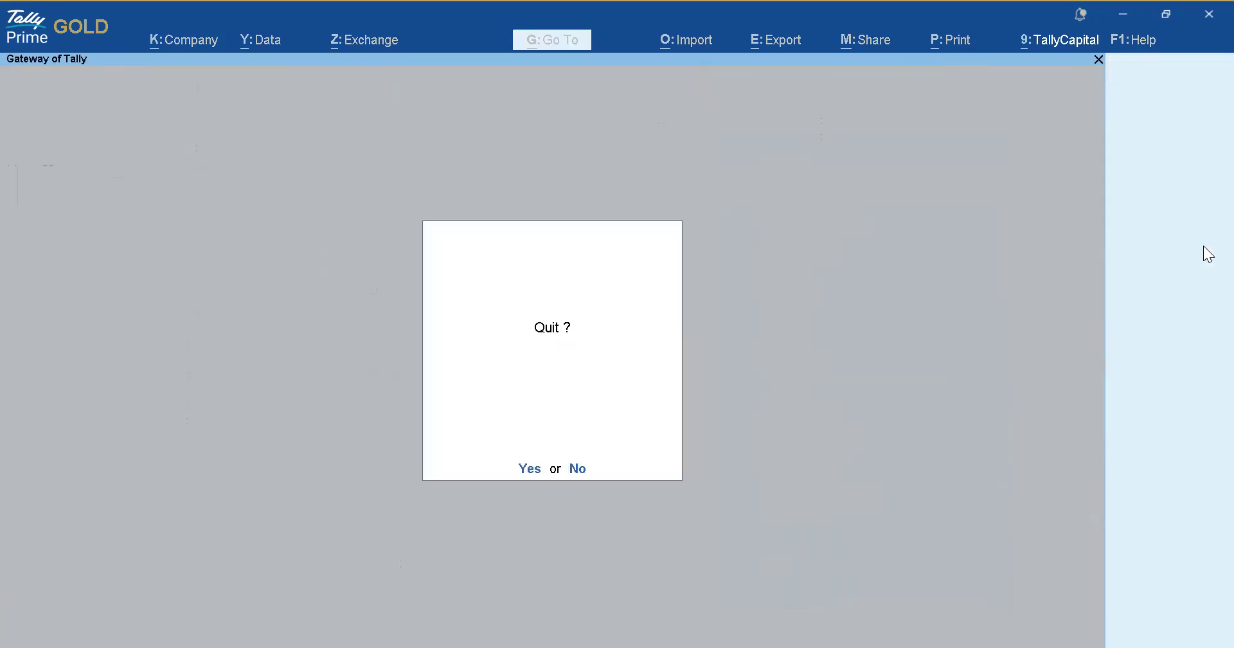
pyautogui.press('n')
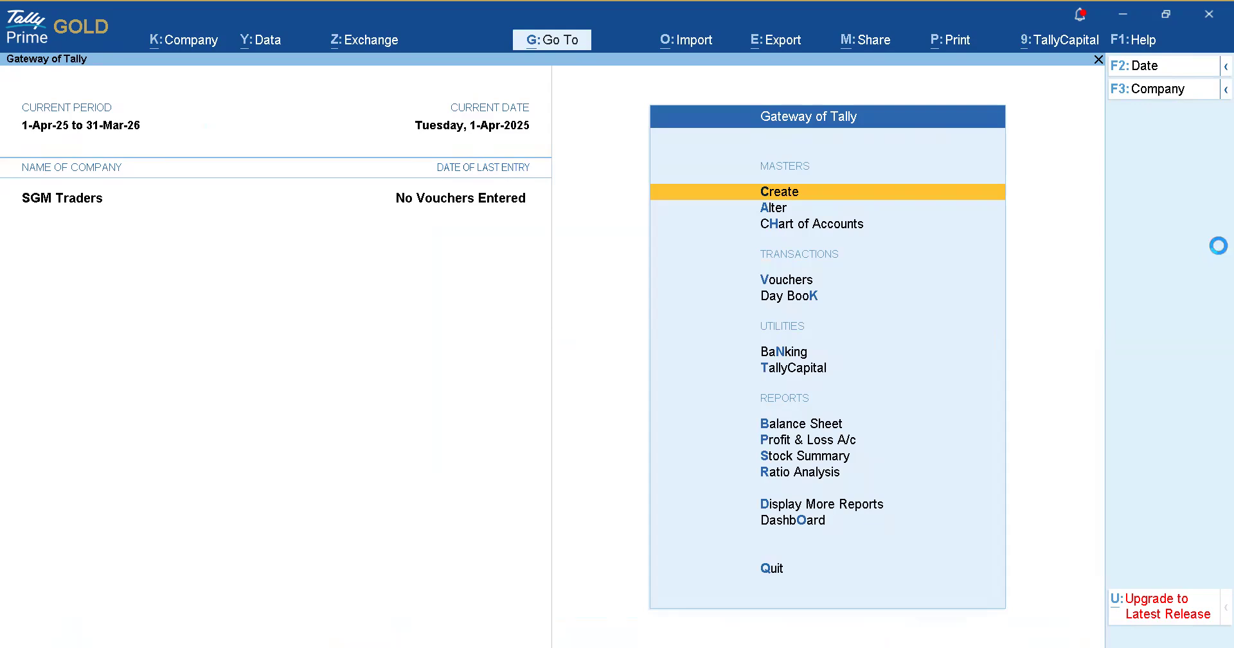
# Open voucher entry from the Gateway and switch the voucher type to Purchase with F9.
pyautogui.press('v')
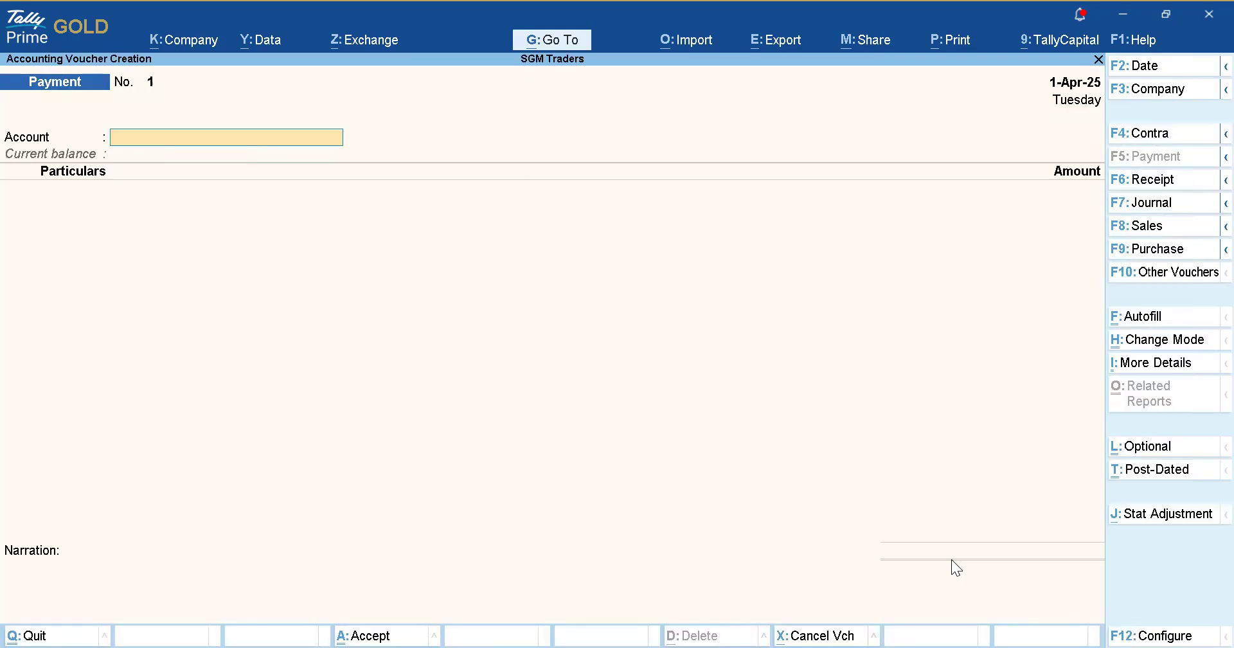
pyautogui.press('Escape')
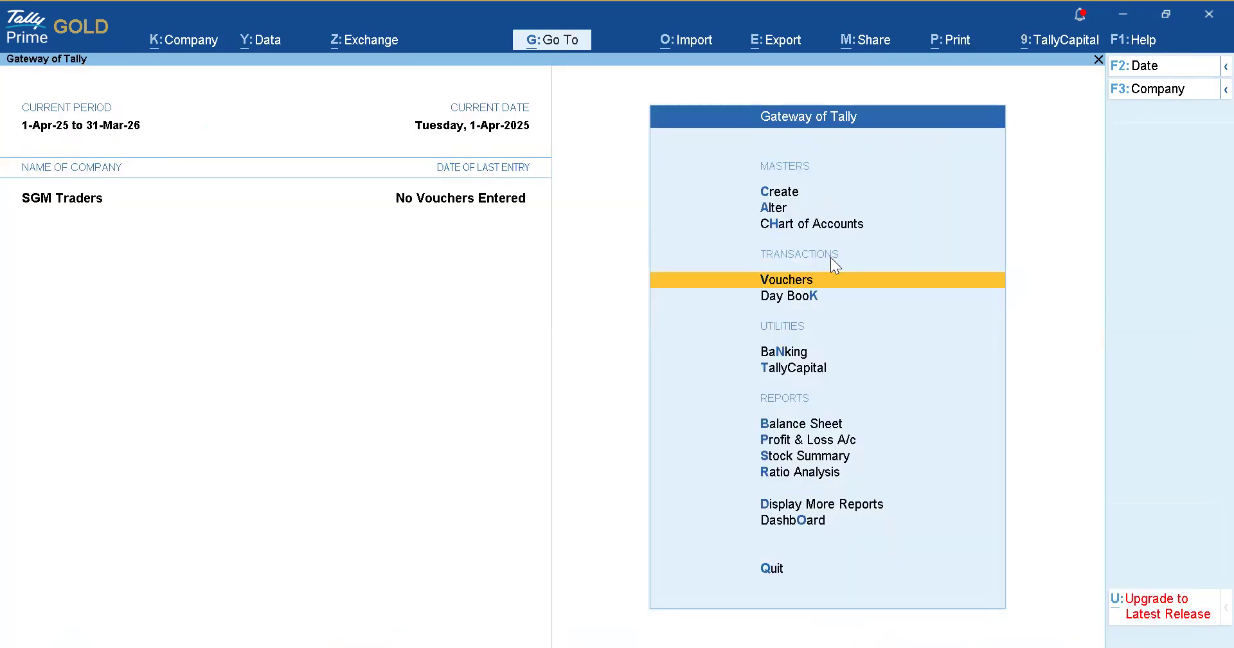
pyautogui.click(988, 283)
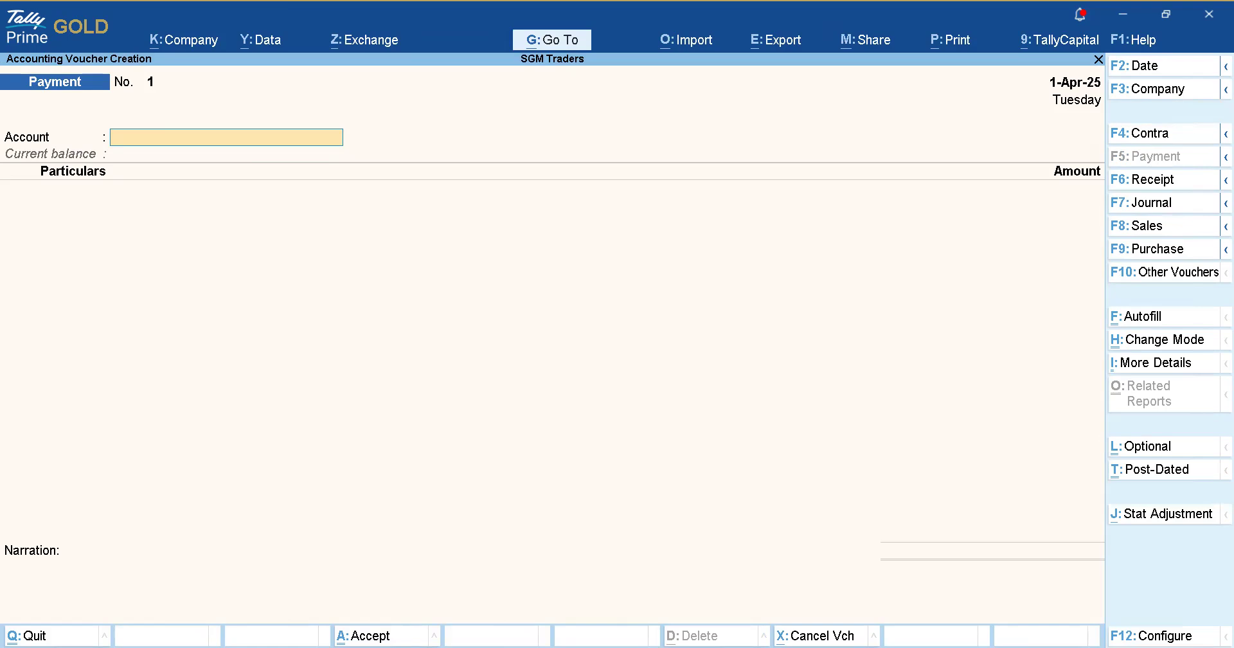
pyautogui.press('F9')
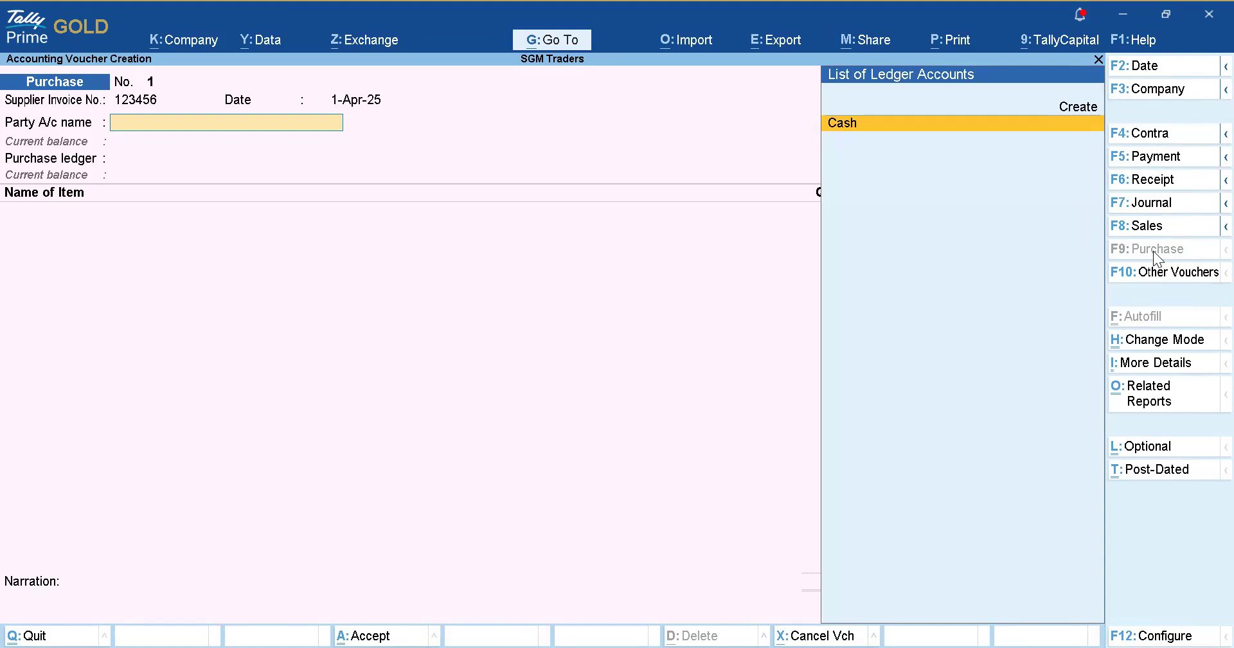
pyautogui.press('Up')
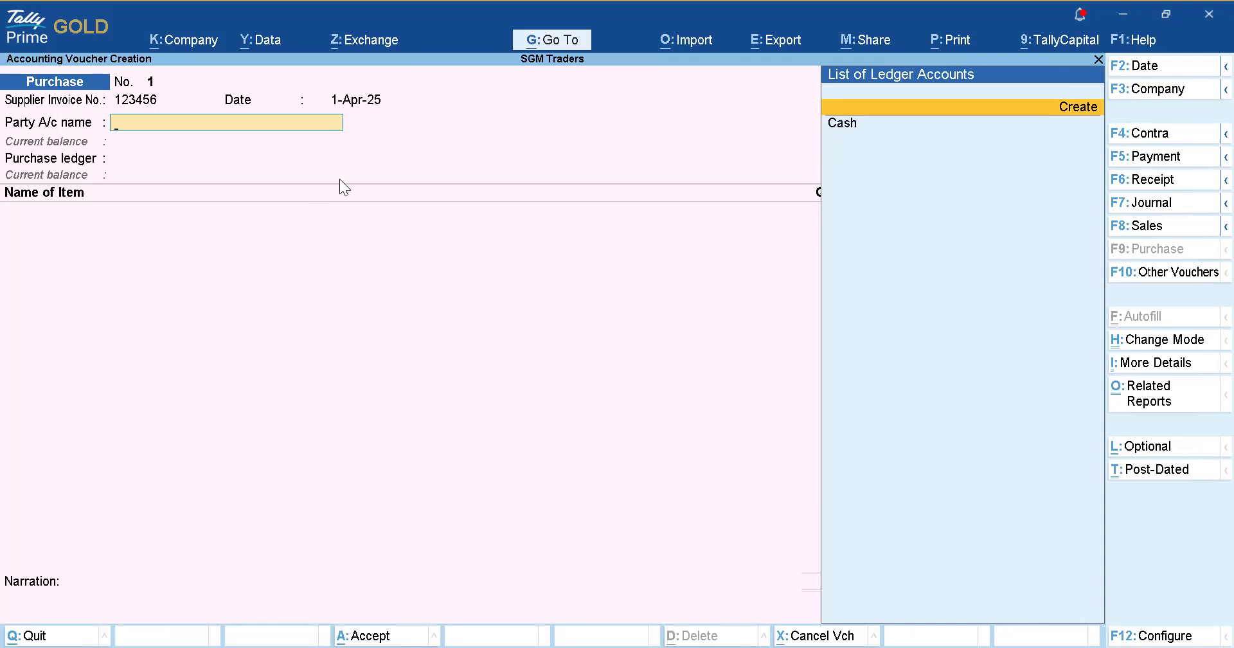
pyautogui.press('BackSpace')
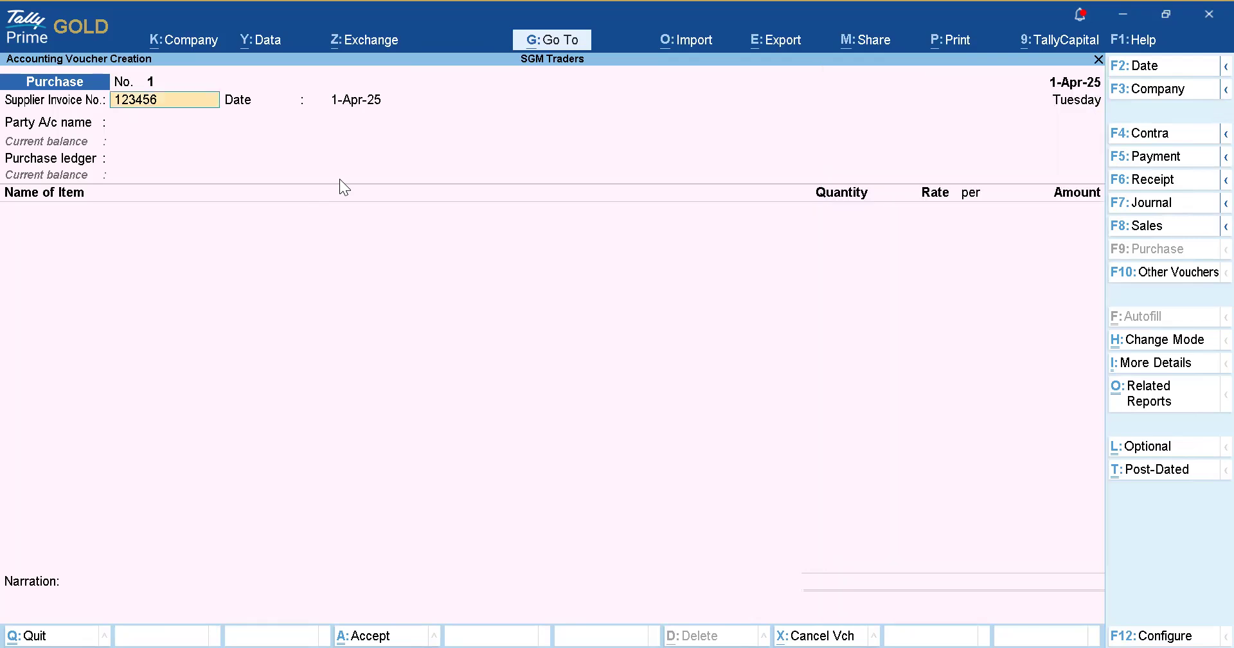
pyautogui.press('Return')
pyautogui.press('Return')
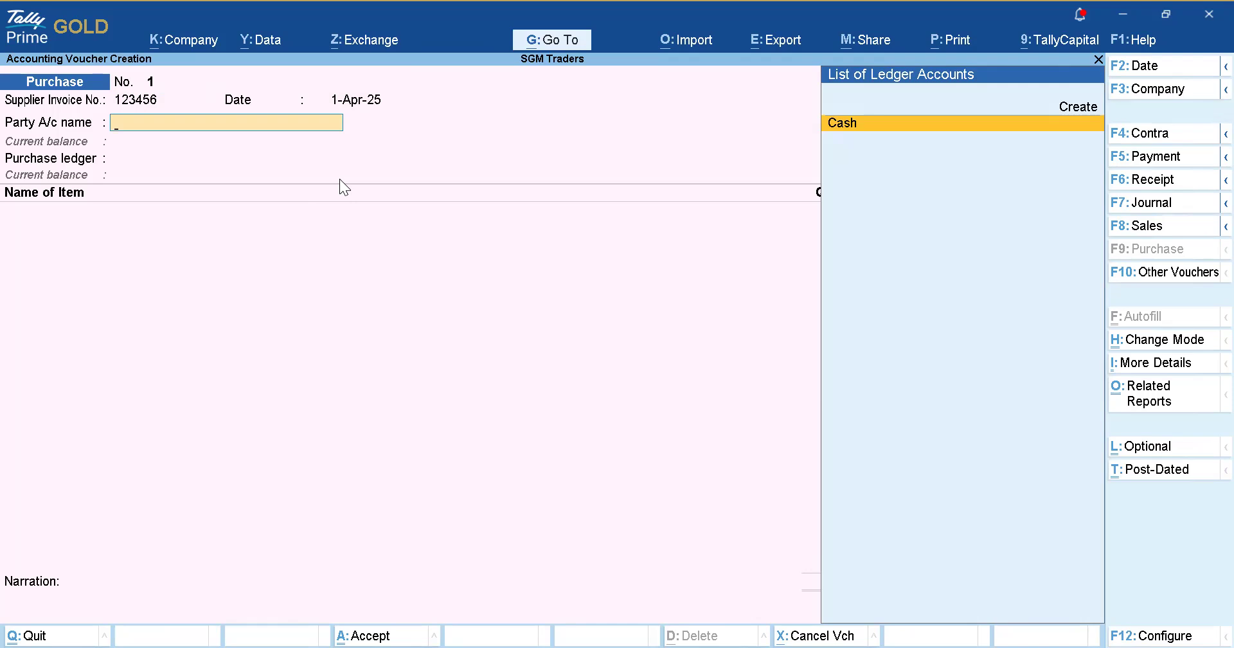
pyautogui.press('Up')
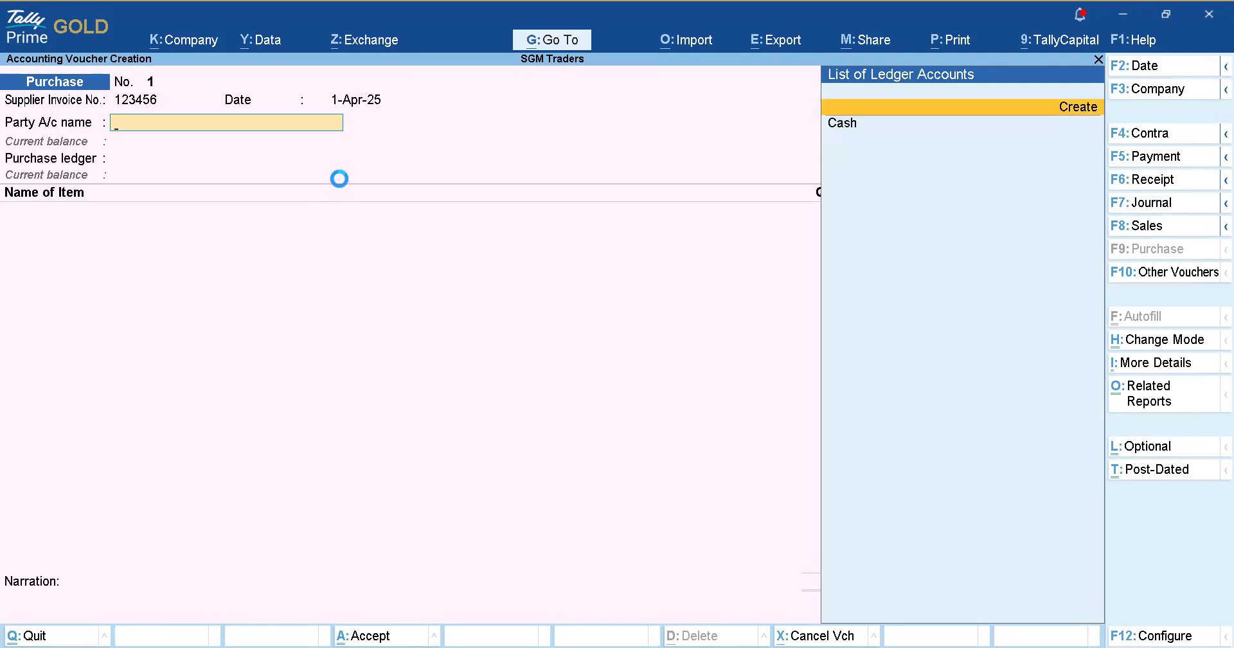
# Create a new party ledger named ABC and Co under Sundry Creditors.
pyautogui.press('Return')
pyautogui.write('ABC and Co')
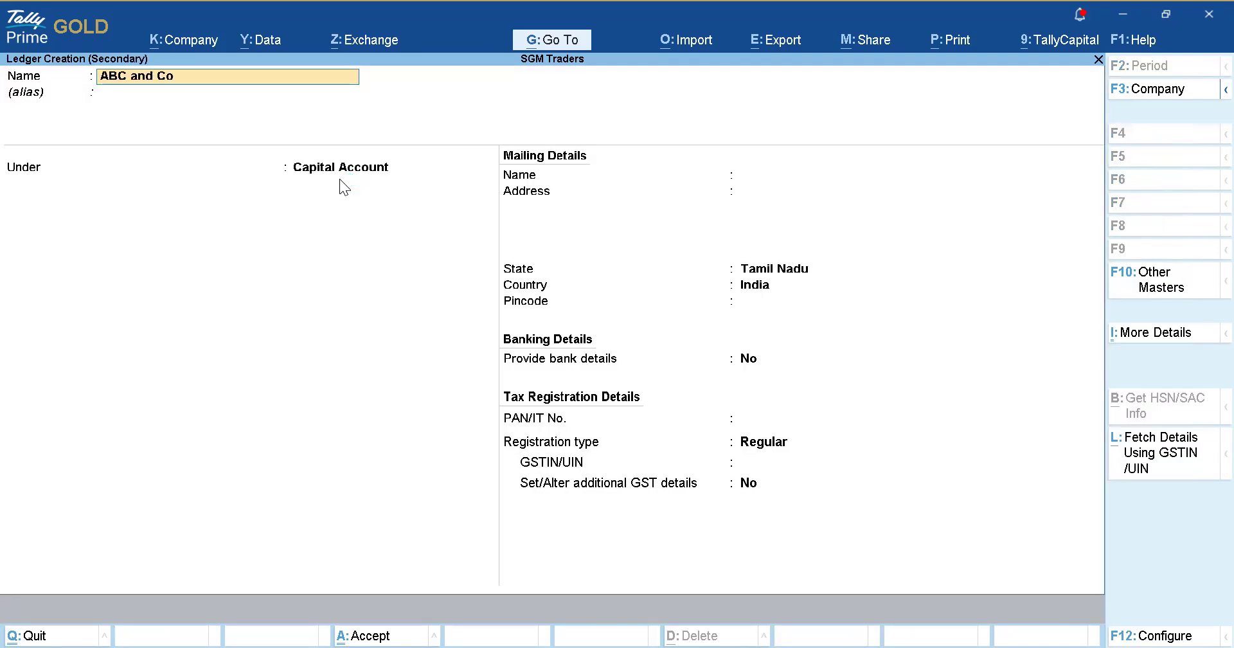
pyautogui.press('Return')
pyautogui.press('Return')
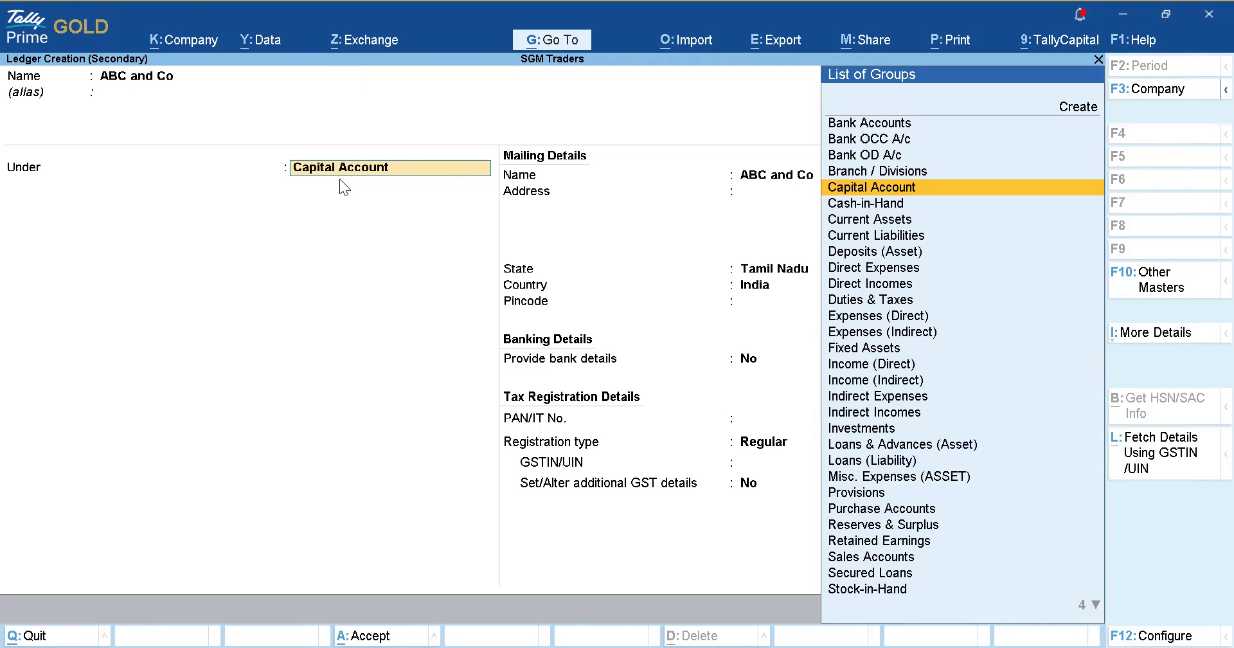
pyautogui.write('Credi')
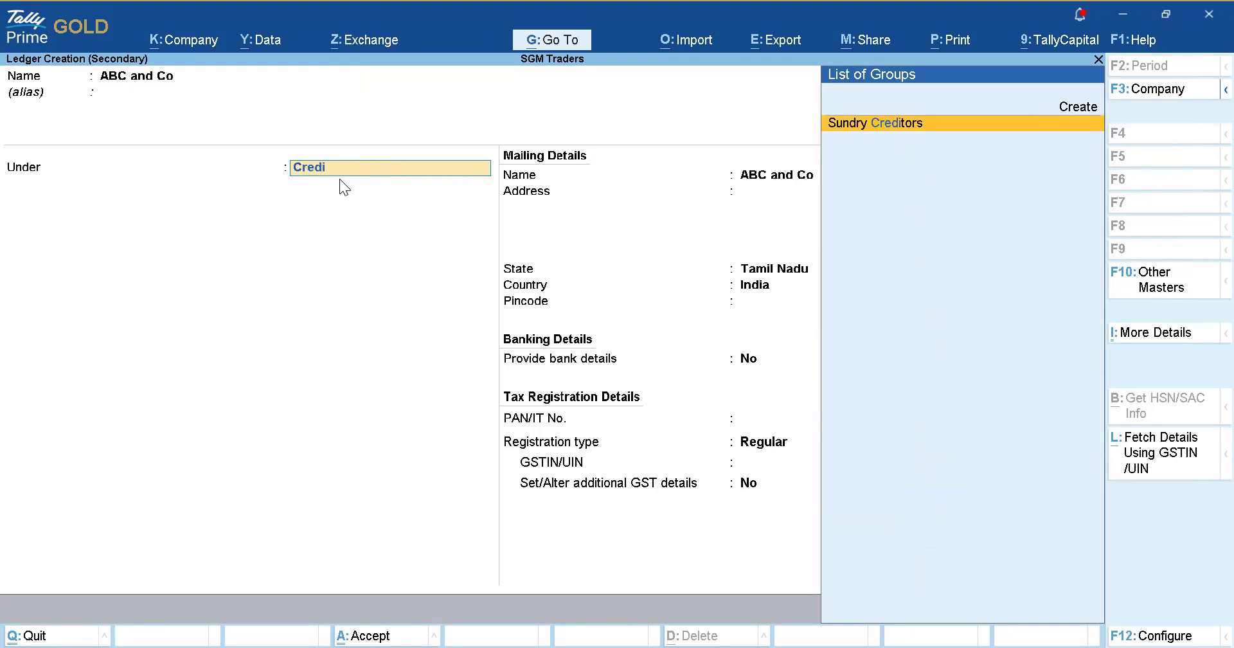
pyautogui.press('Return')
# Keep bill-by-bill tracking, set GST registration to Regular, accept the GSTIN and save the ledger.
pyautogui.press('Return')
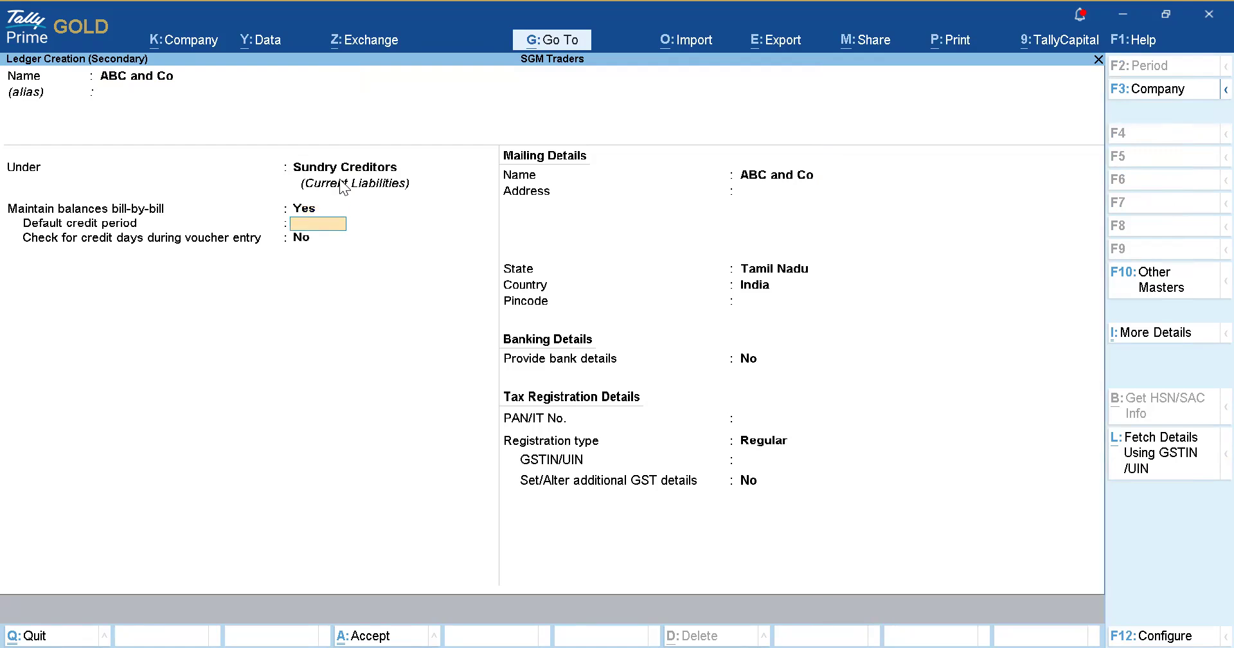
pyautogui.press('Return')
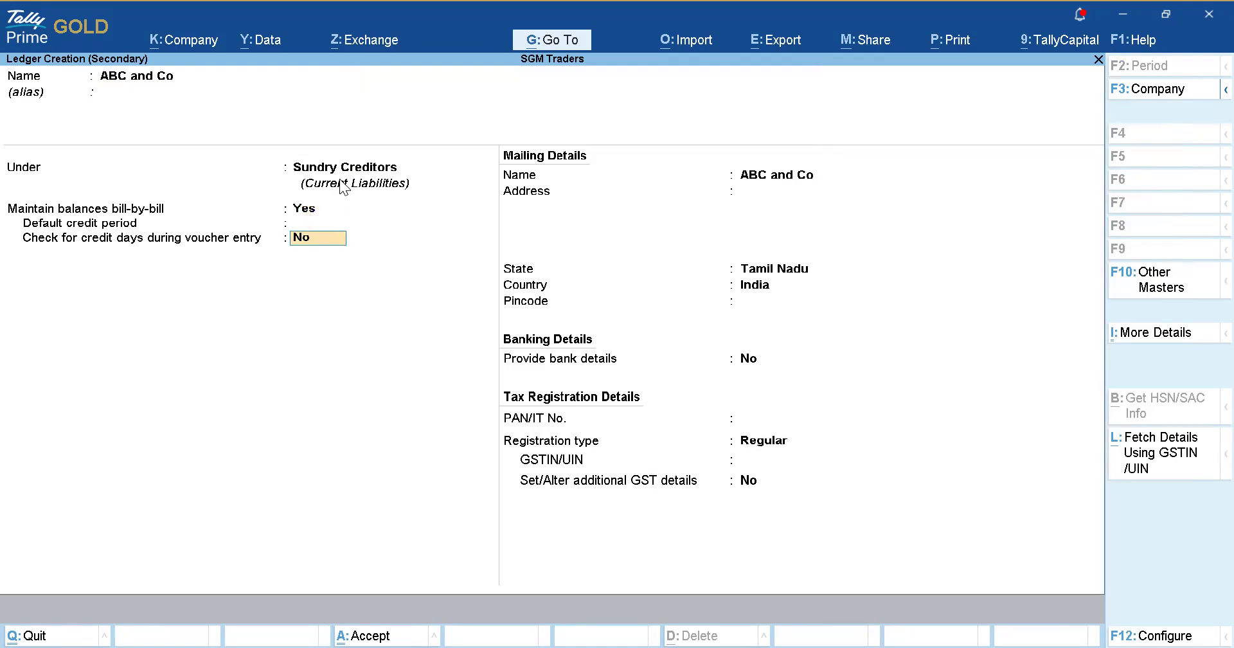
pyautogui.press('Return')
pyautogui.press('Return')
pyautogui.press('Return')
pyautogui.press('Return')
pyautogui.press('Return')
pyautogui.press('Return')
pyautogui.press('Return')
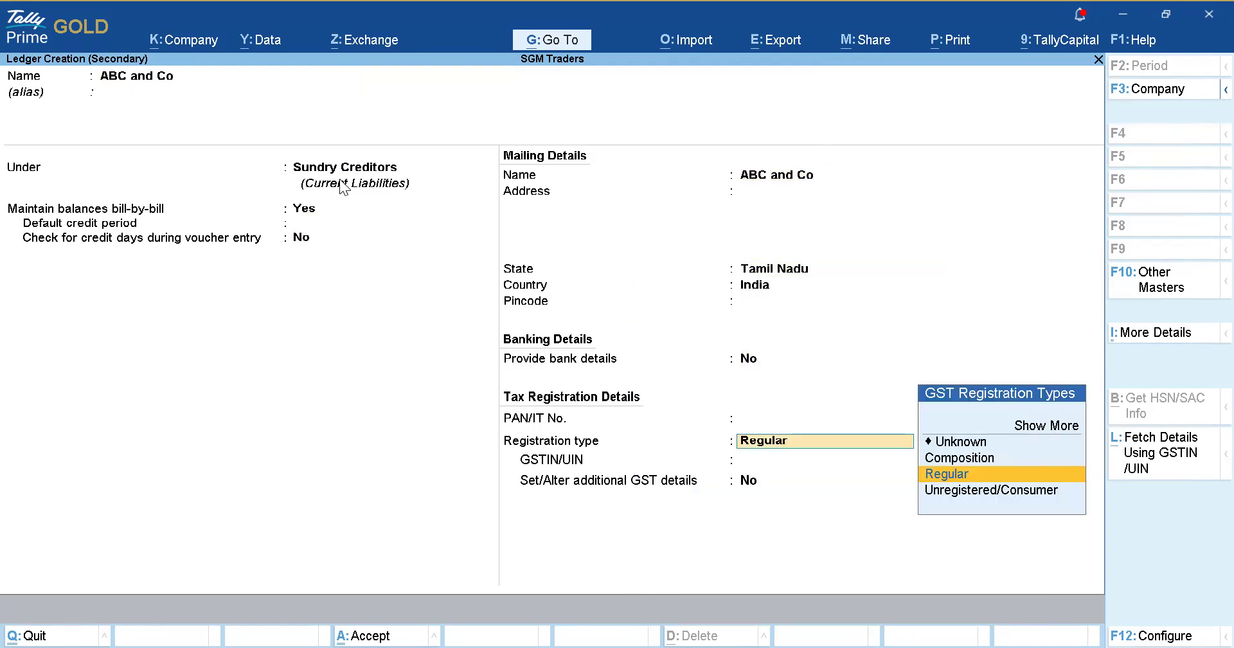
pyautogui.press('Return')
pyautogui.write('33')
pyautogui.press('Return')
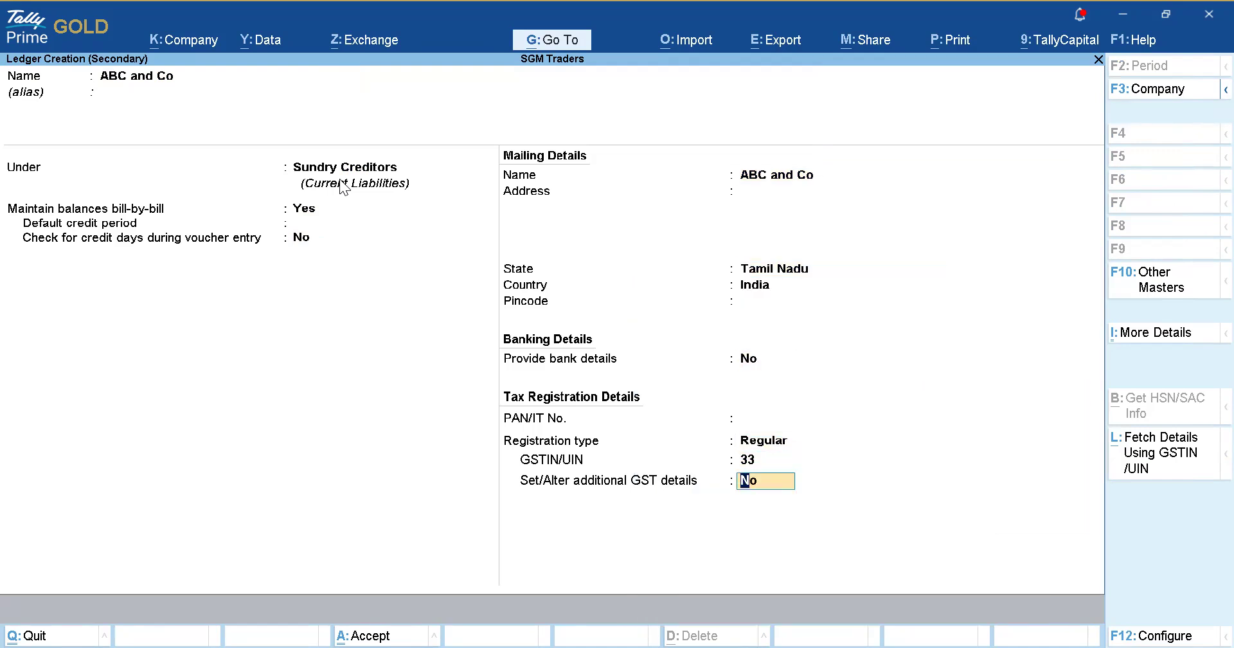
pyautogui.press('Return')
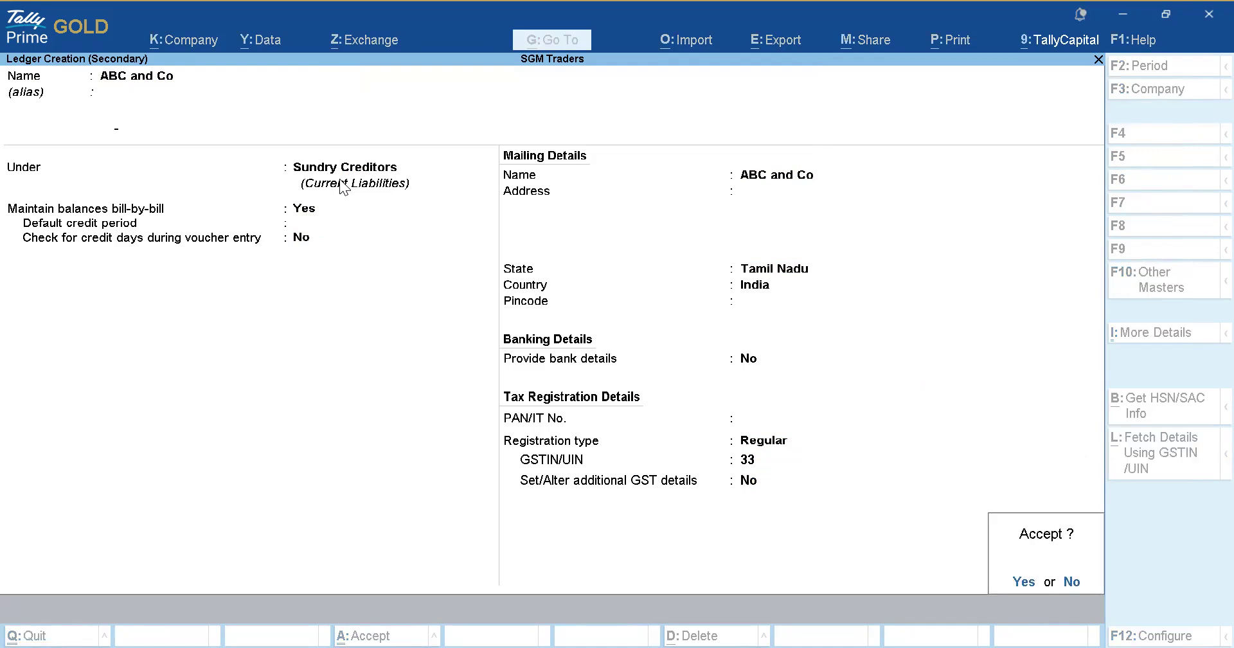
pyautogui.press('Return')
pyautogui.press('Return')
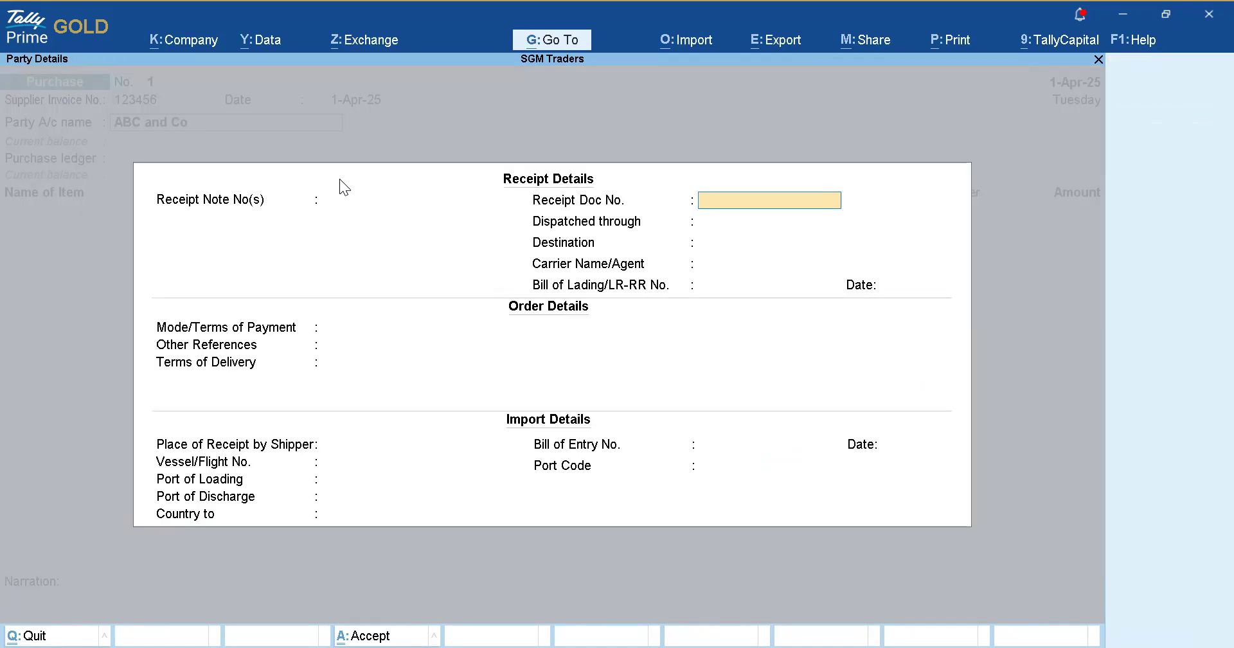
# Skip the receipt details and accept ABC and Co's party details: Tamil Nadu, Regular registration.
pyautogui.press('Return')
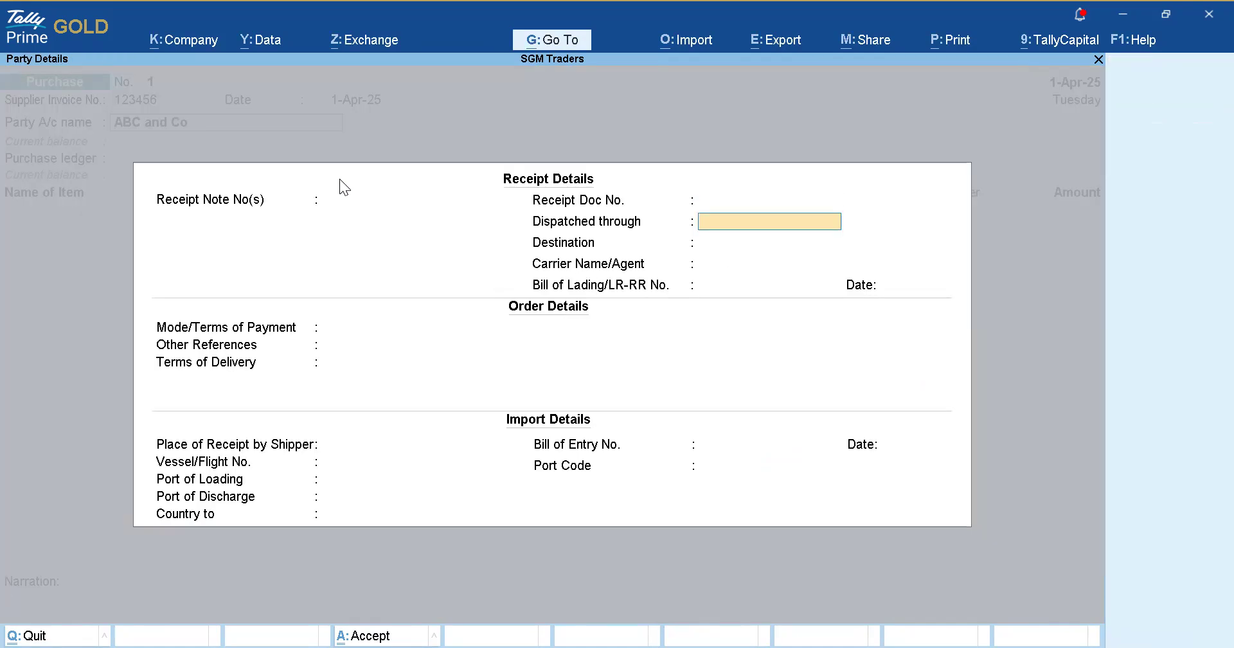
pyautogui.press('Return')
pyautogui.press('Return')
pyautogui.press('Return')
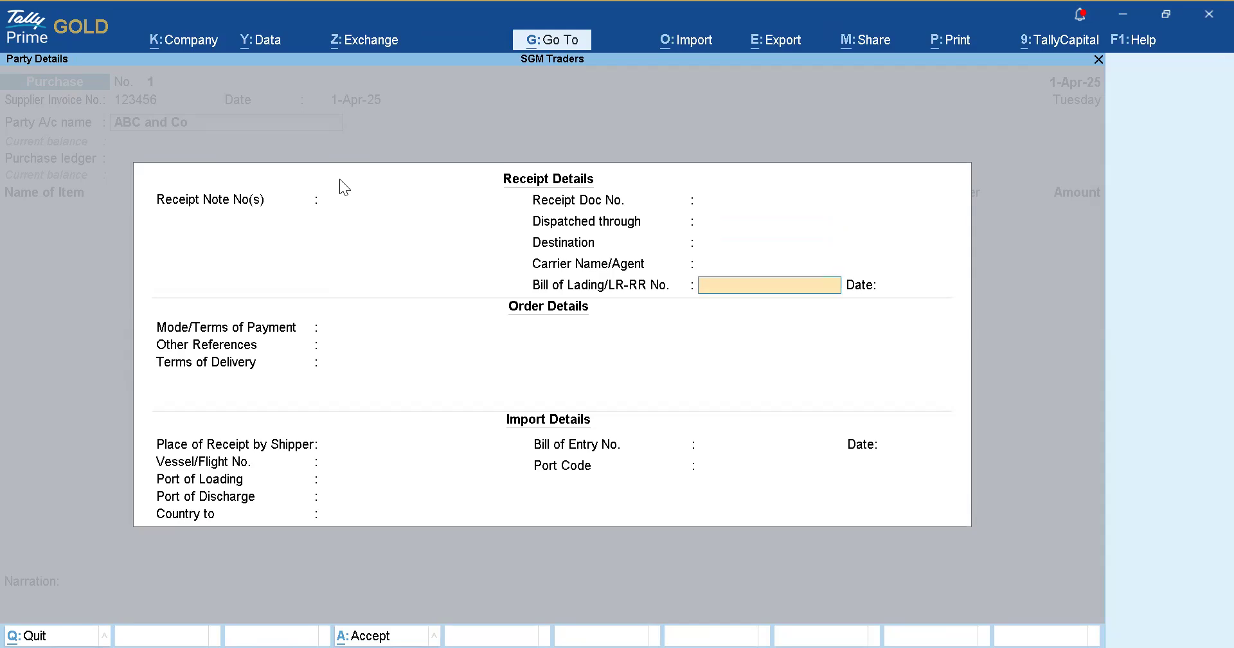
pyautogui.press('Return')
pyautogui.press('Return')
pyautogui.press('Return')
pyautogui.press('Return')
pyautogui.press('Return')
pyautogui.press('Return')
pyautogui.press('Return')
pyautogui.press('Return')
pyautogui.press('Return')
pyautogui.press('Return')
pyautogui.press('Return')
pyautogui.press('Return')
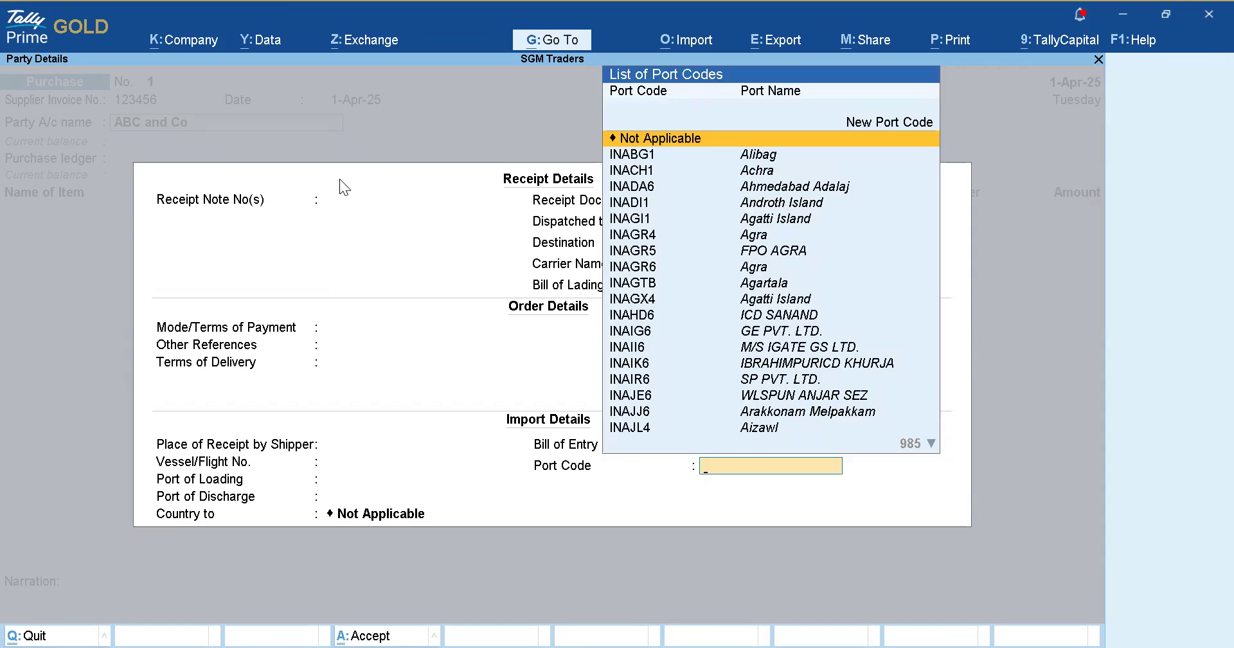
pyautogui.press('Return')
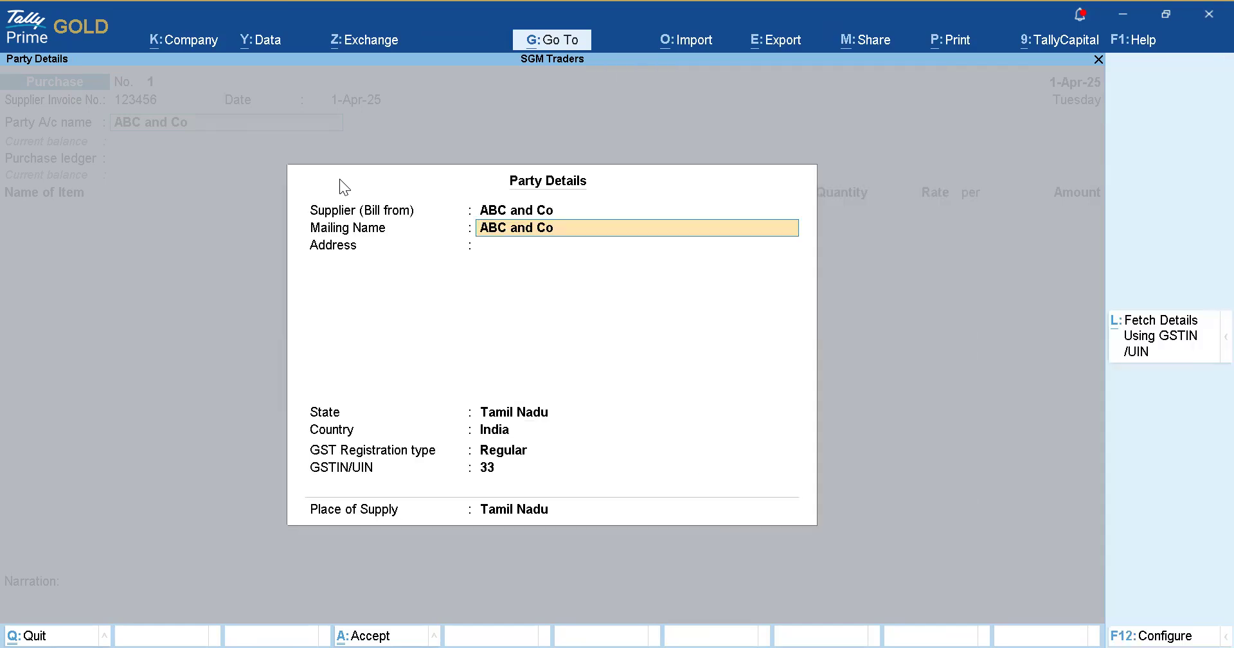
pyautogui.press('Return')
pyautogui.press('Return')
pyautogui.press('Return')
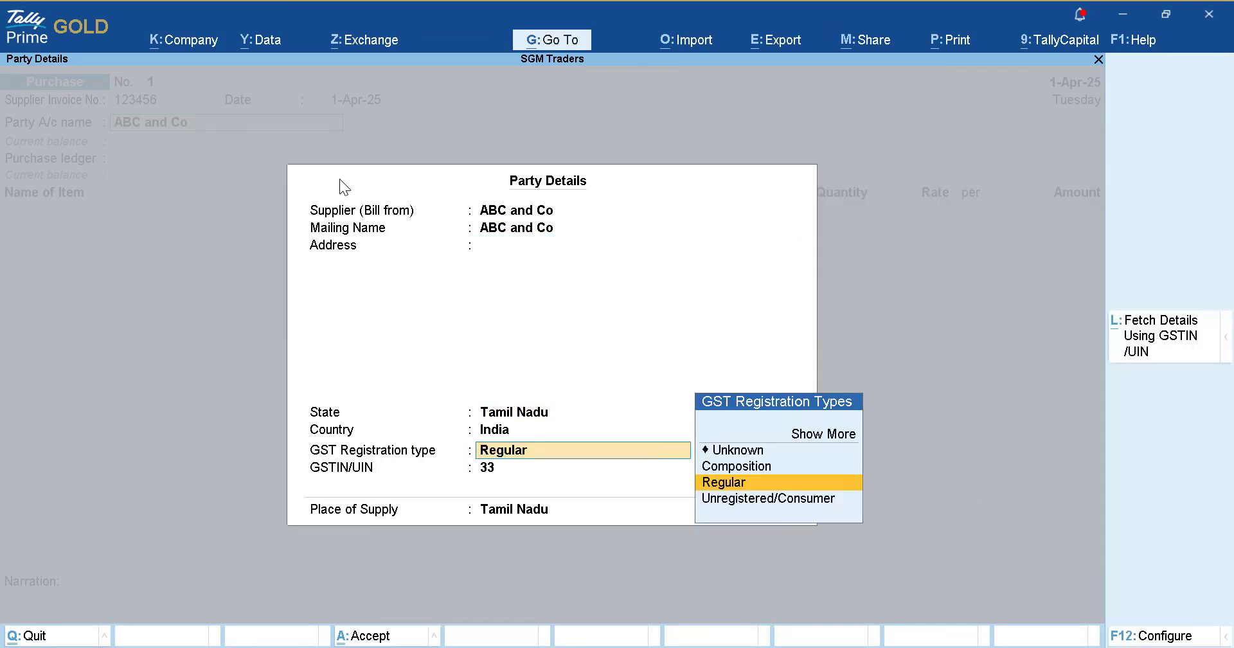
pyautogui.press('Return')
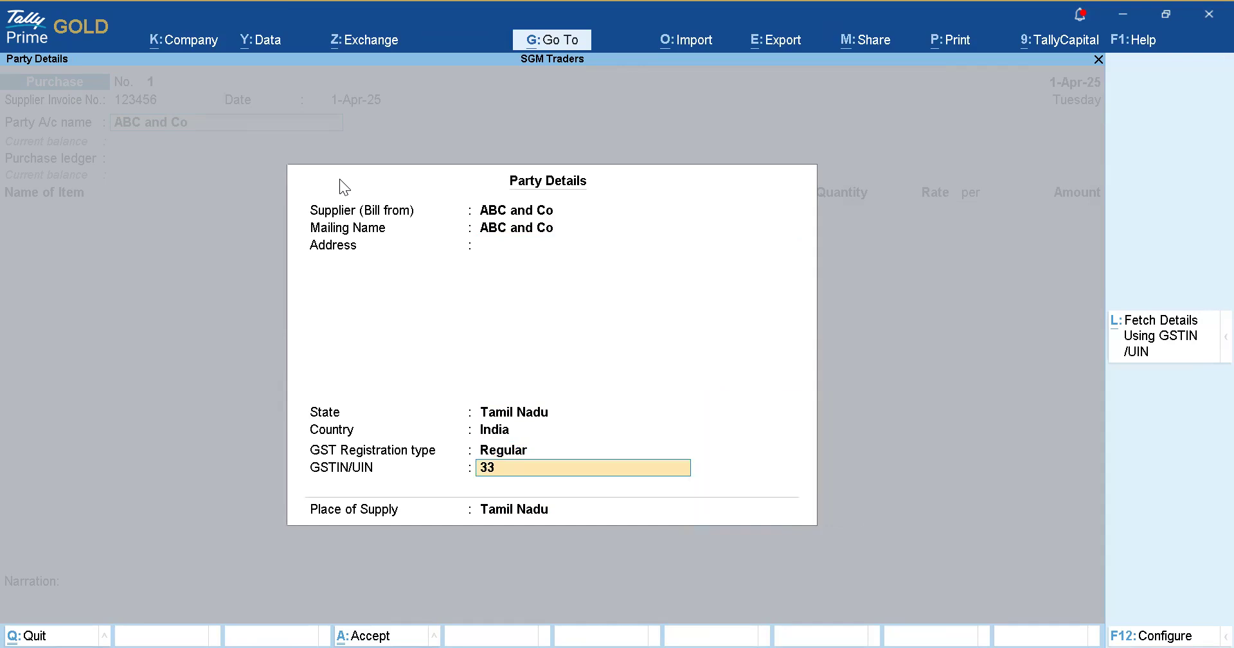
pyautogui.press('Return')
pyautogui.press('Return')
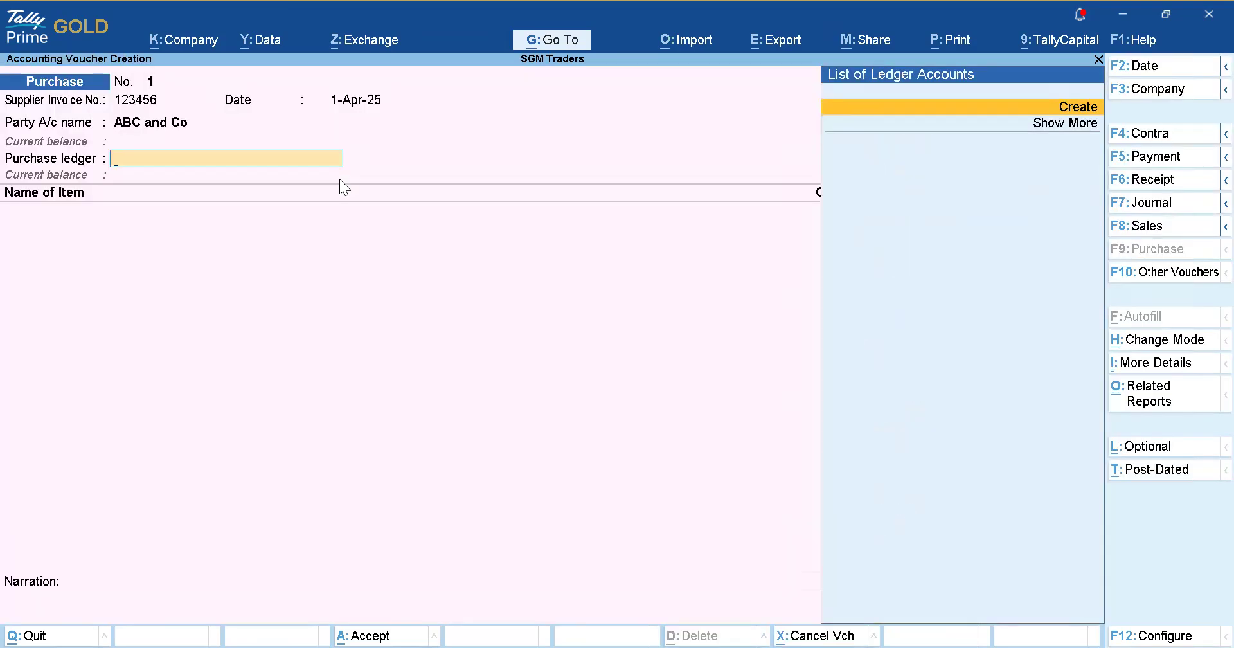
pyautogui.press('Return')
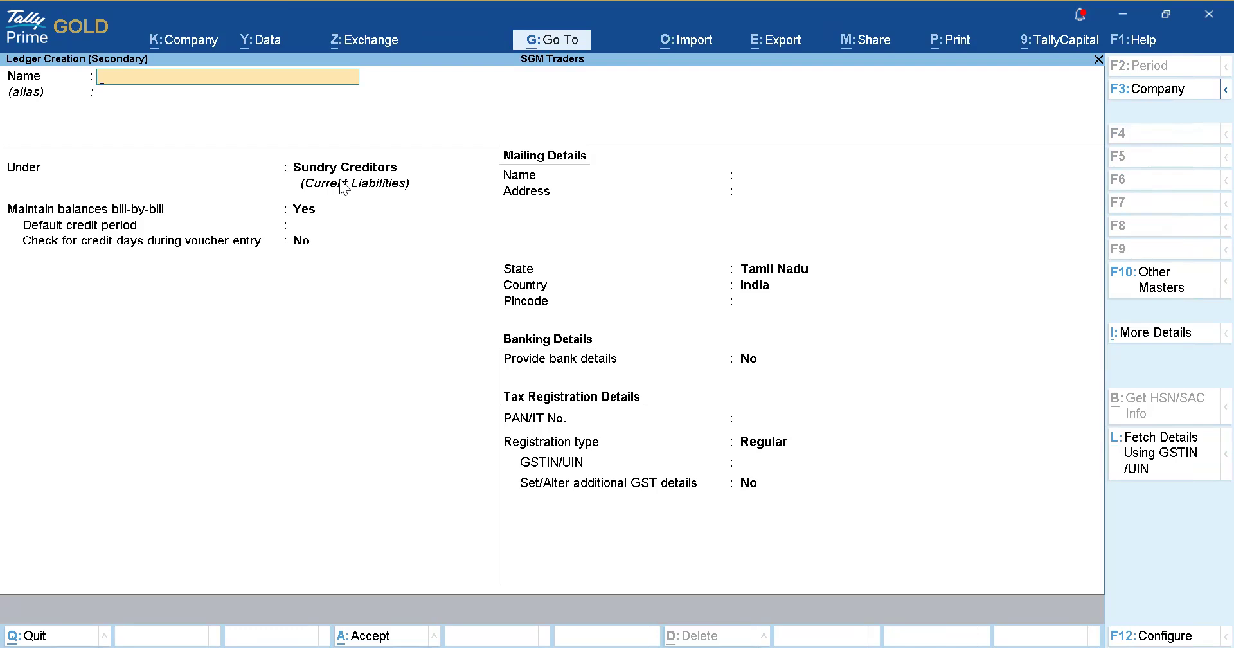
# Save a GST Purchase ledger under Purchase Accounts with ledger type Not Applicable.
pyautogui.write('GST Purchase')
pyautogui.press('Return')
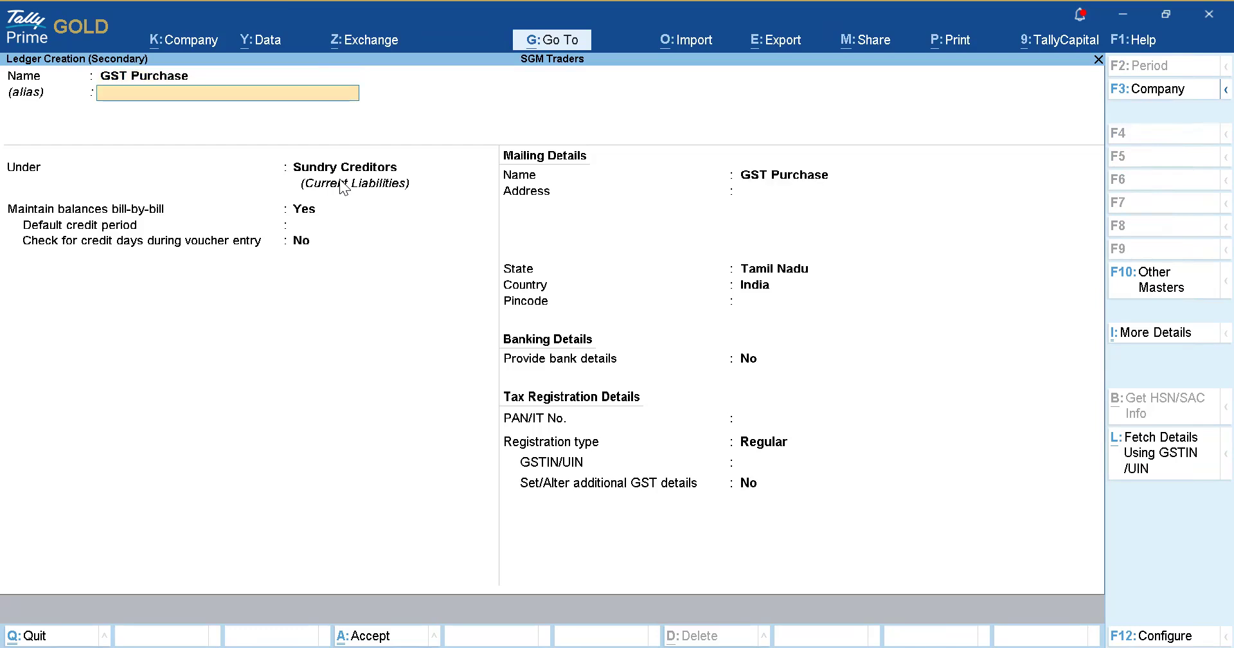
pyautogui.press('Return')
pyautogui.write('Purchase Accounts')
pyautogui.press('Return')
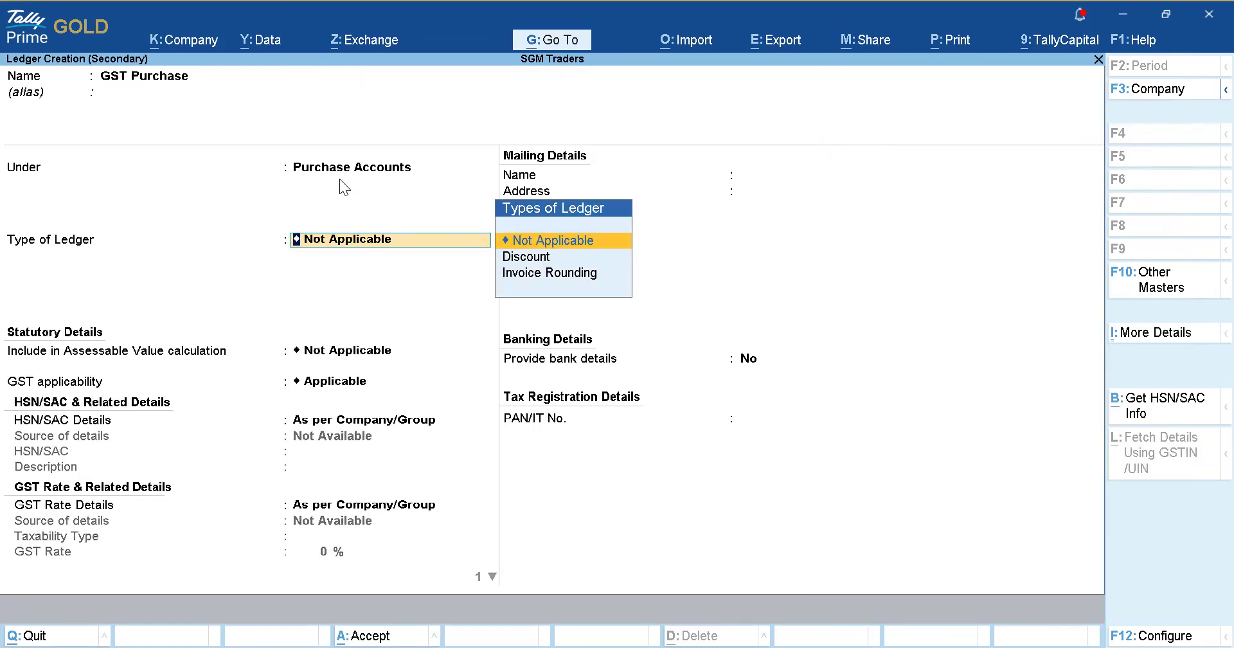
pyautogui.press('Return')
pyautogui.press('Return')
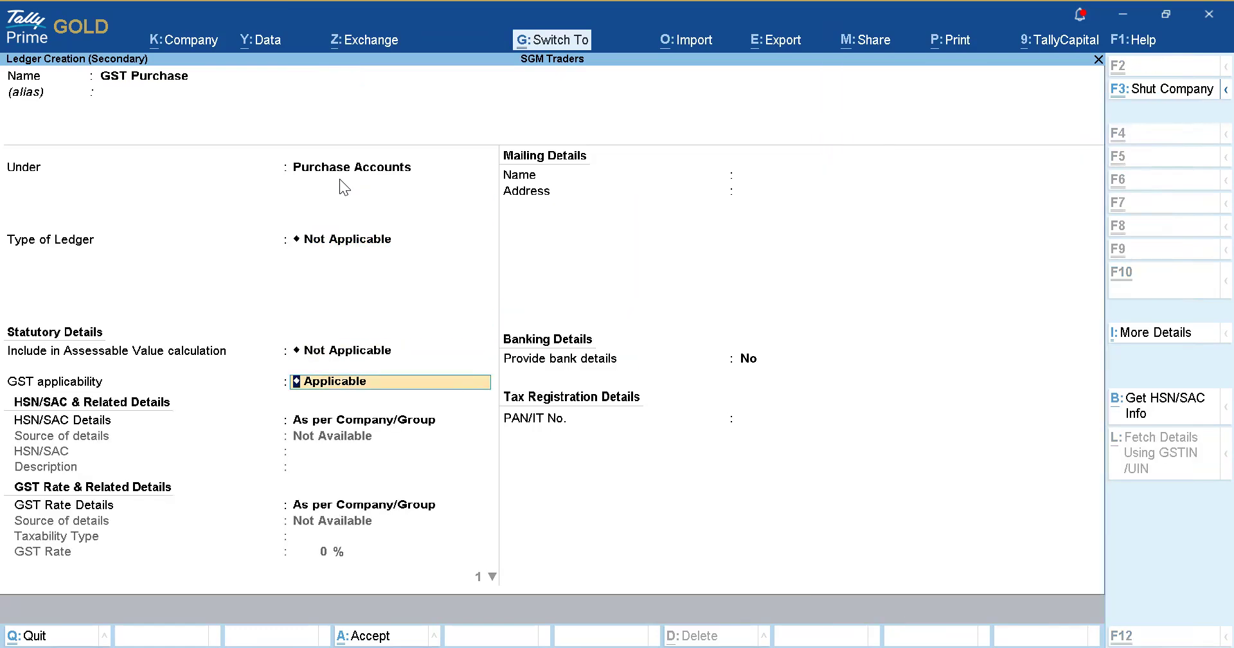
pyautogui.hotkey('ctrl', 'a')
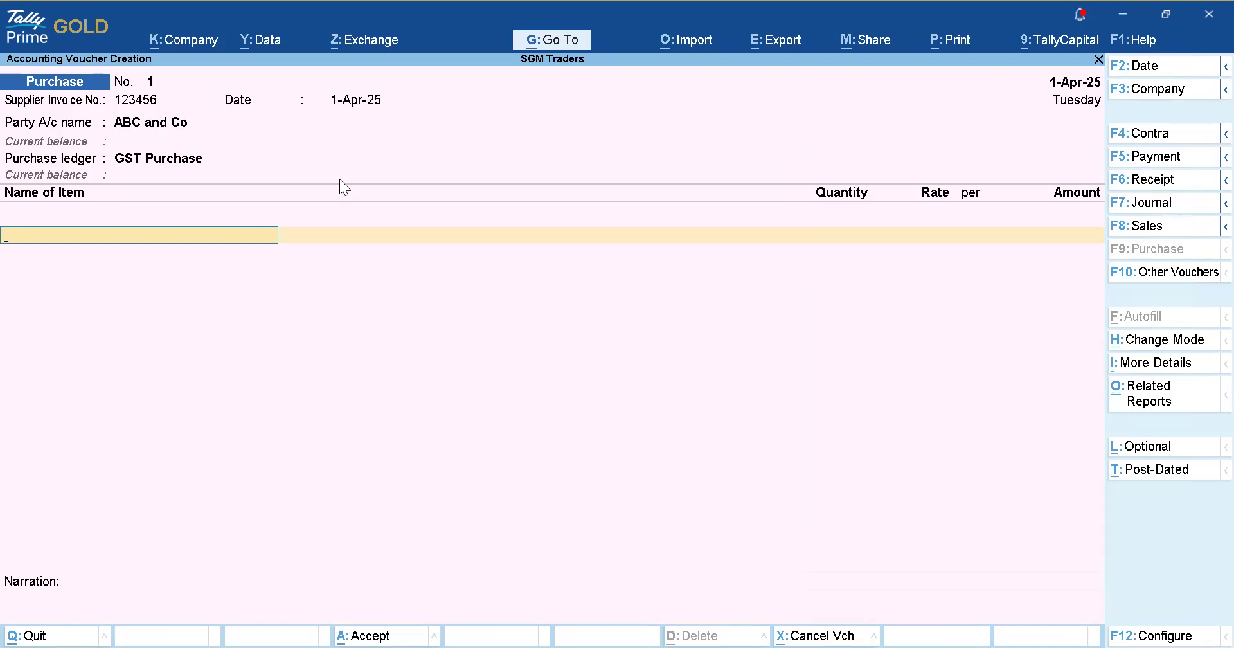
# Discard the unfinished purchase voucher without saving and reopen voucher entry at Payment No. 1.
pyautogui.press('space')
pyautogui.press('Up')
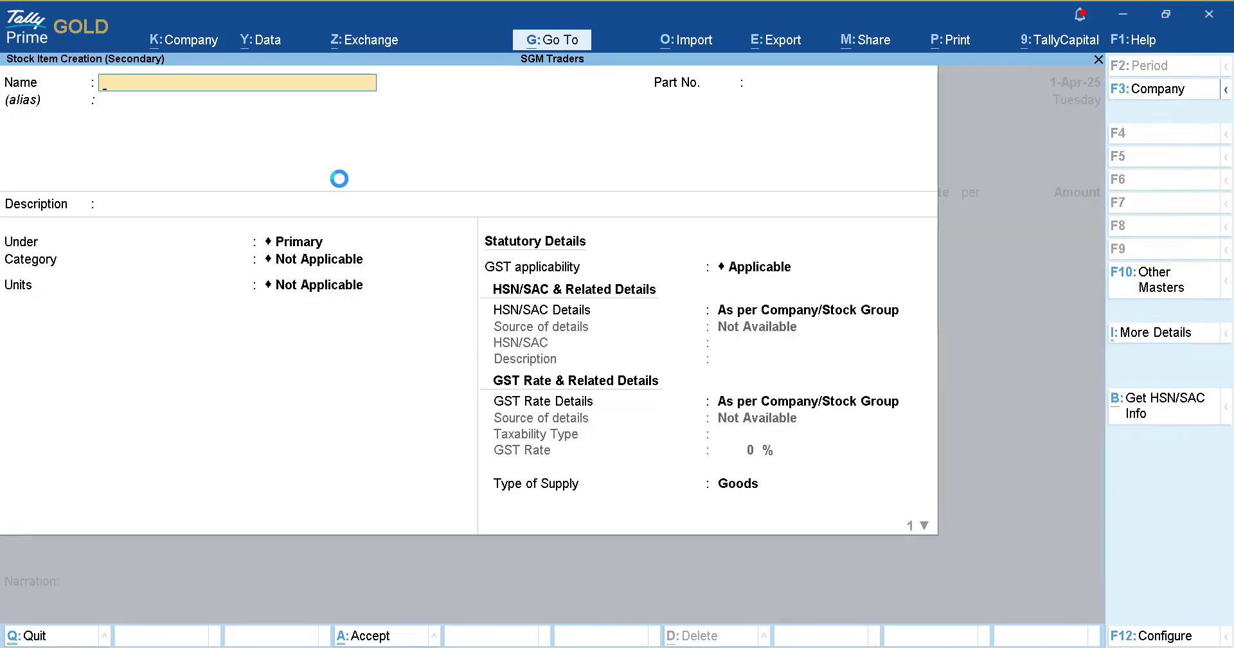
pyautogui.press('Escape')
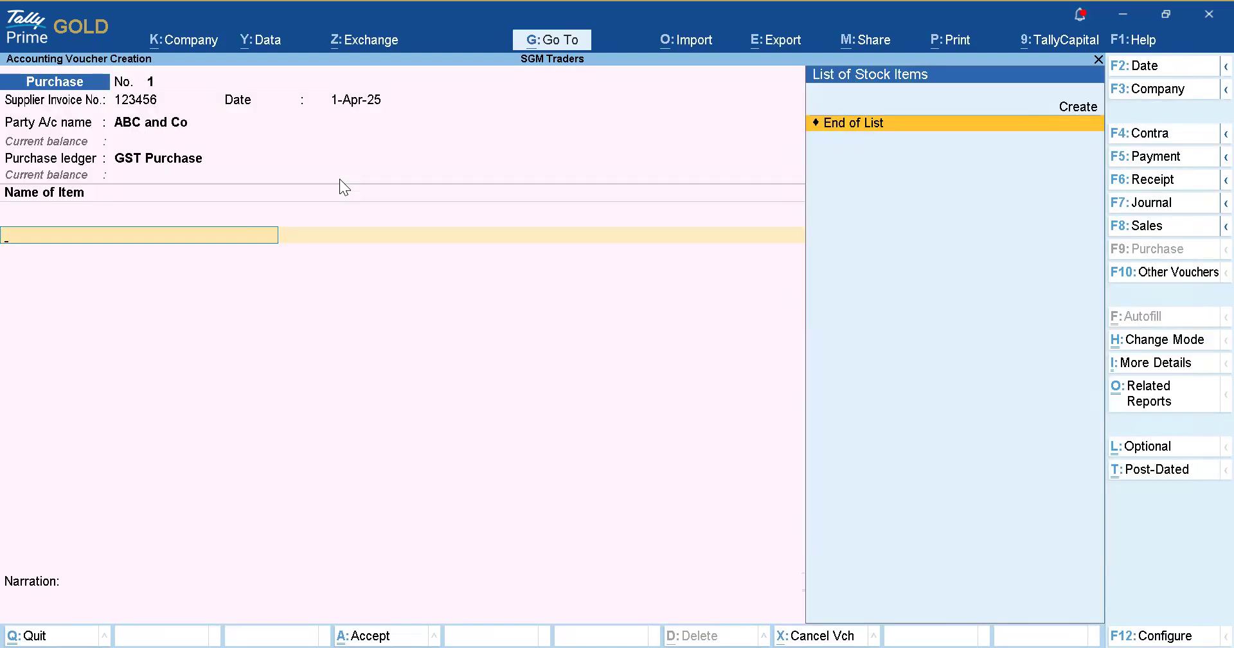
pyautogui.press('Escape')
pyautogui.press('y')
pyautogui.press('Escape')
pyautogui.press('Escape')
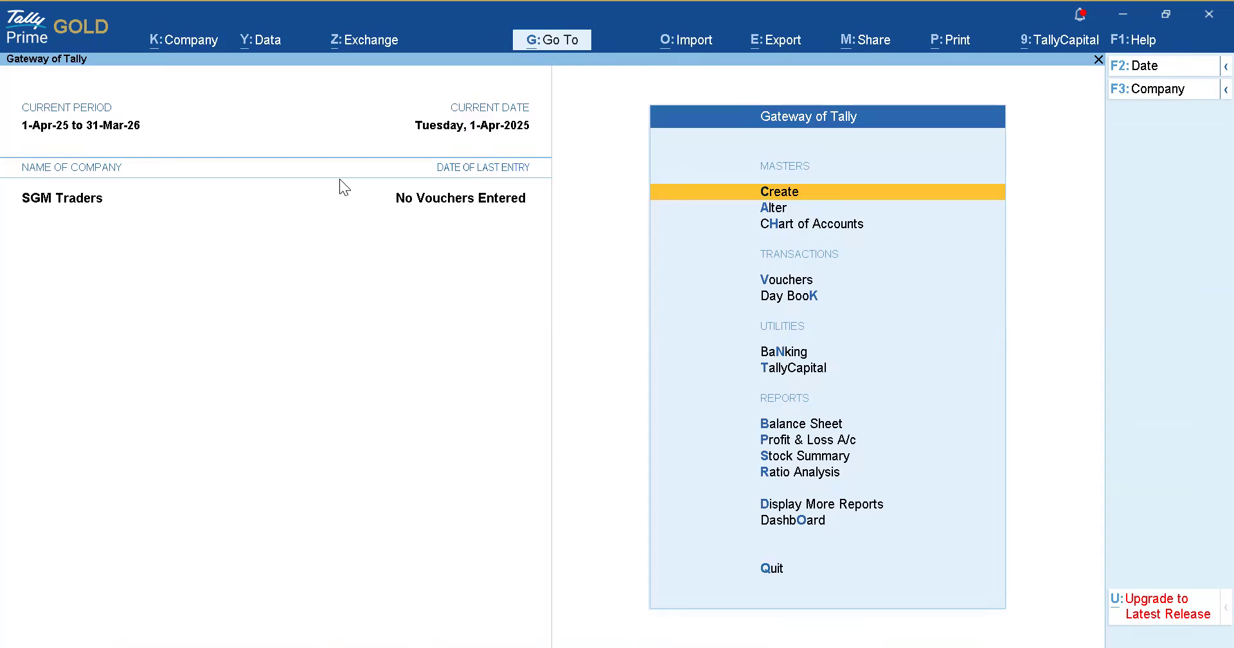
pyautogui.hotkey('alt', 'Tab')
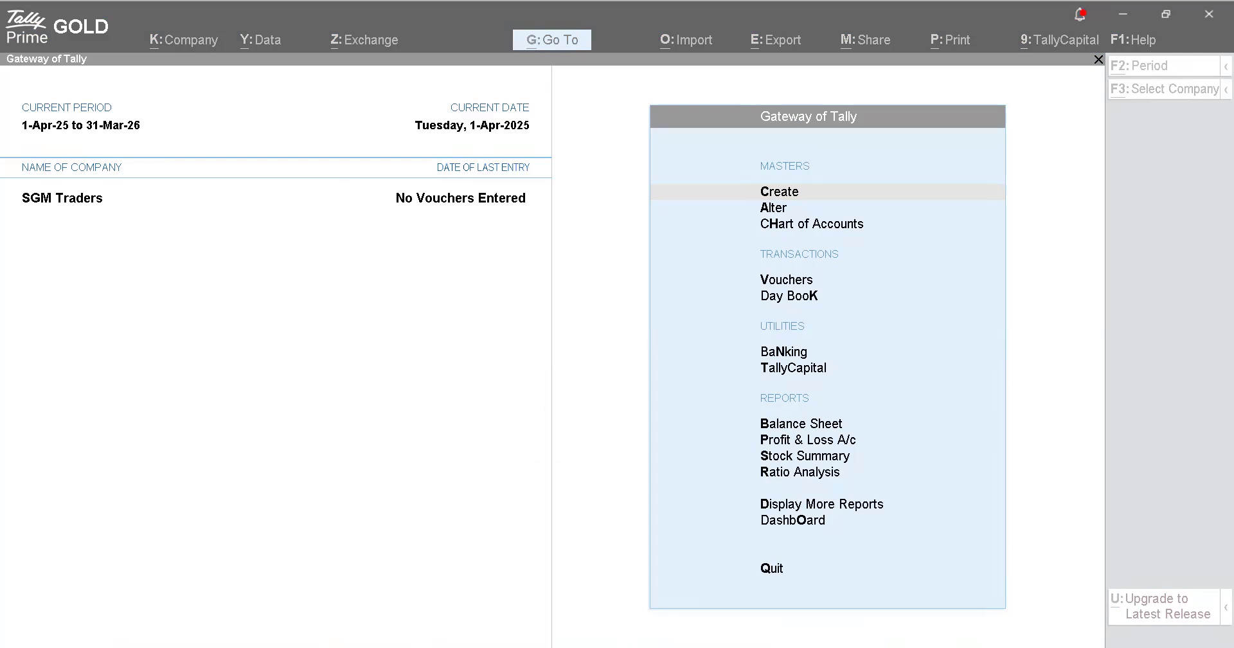
pyautogui.press('v')
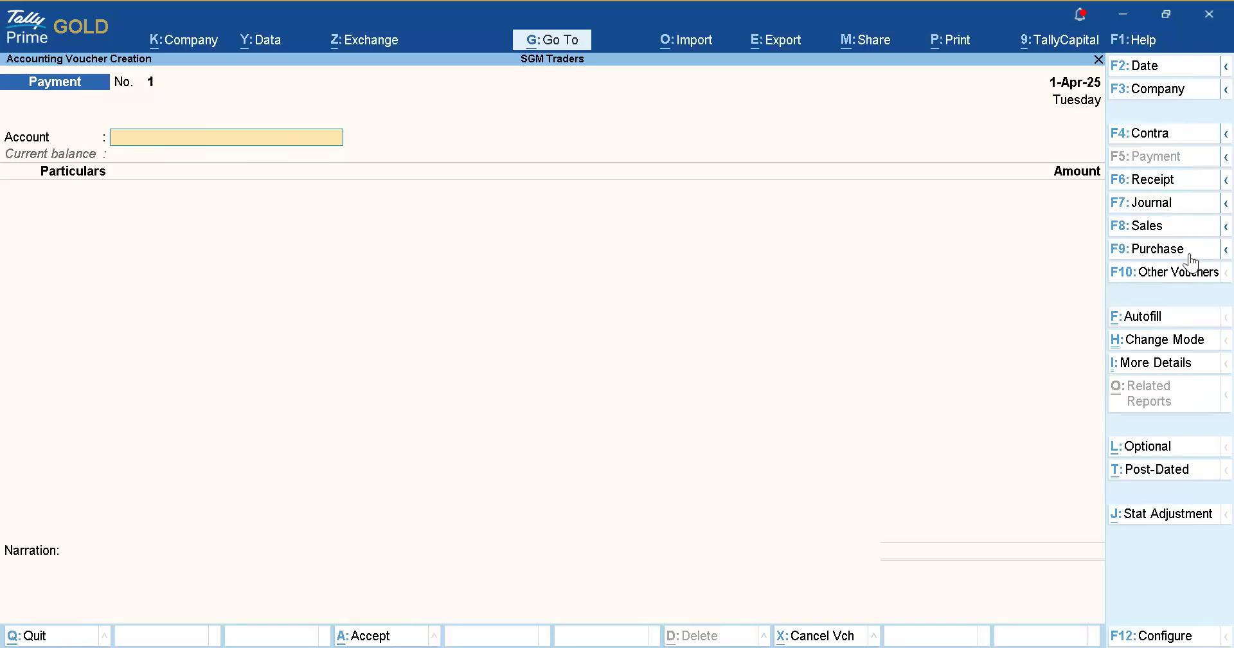
# Switch to a Purchase voucher with supplier invoice number 123456 dated 1-Apr-25.
pyautogui.press('F9')
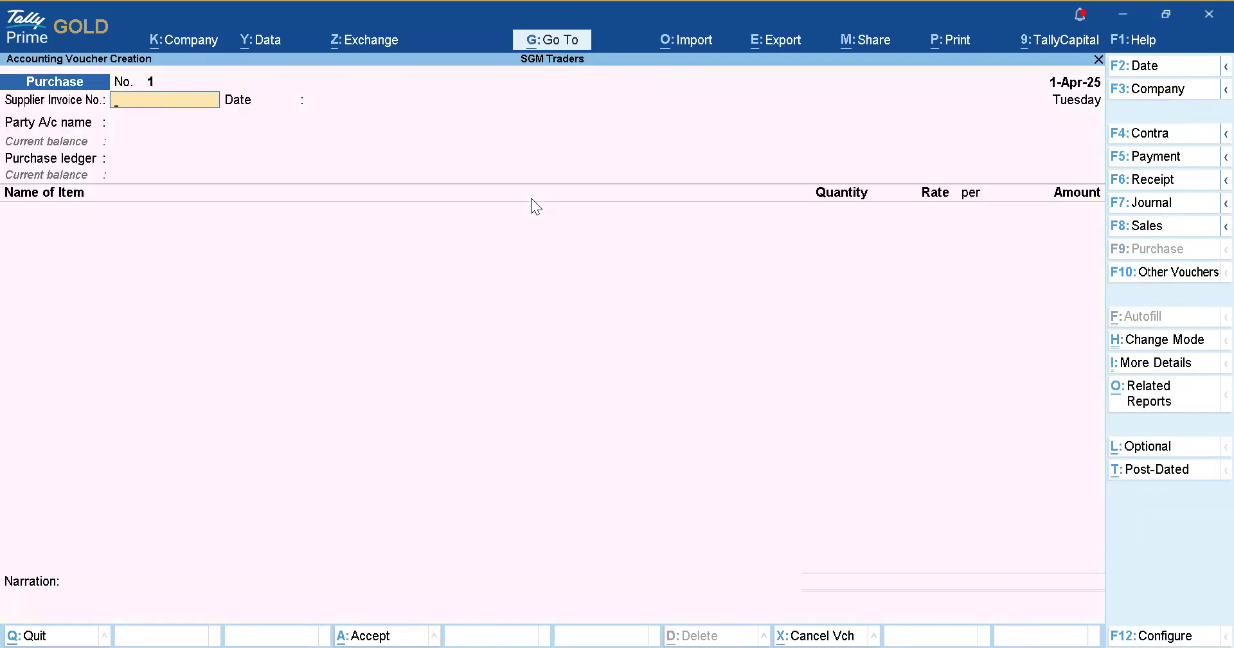
pyautogui.write('123456')
pyautogui.press('Return')
pyautogui.press('Return')
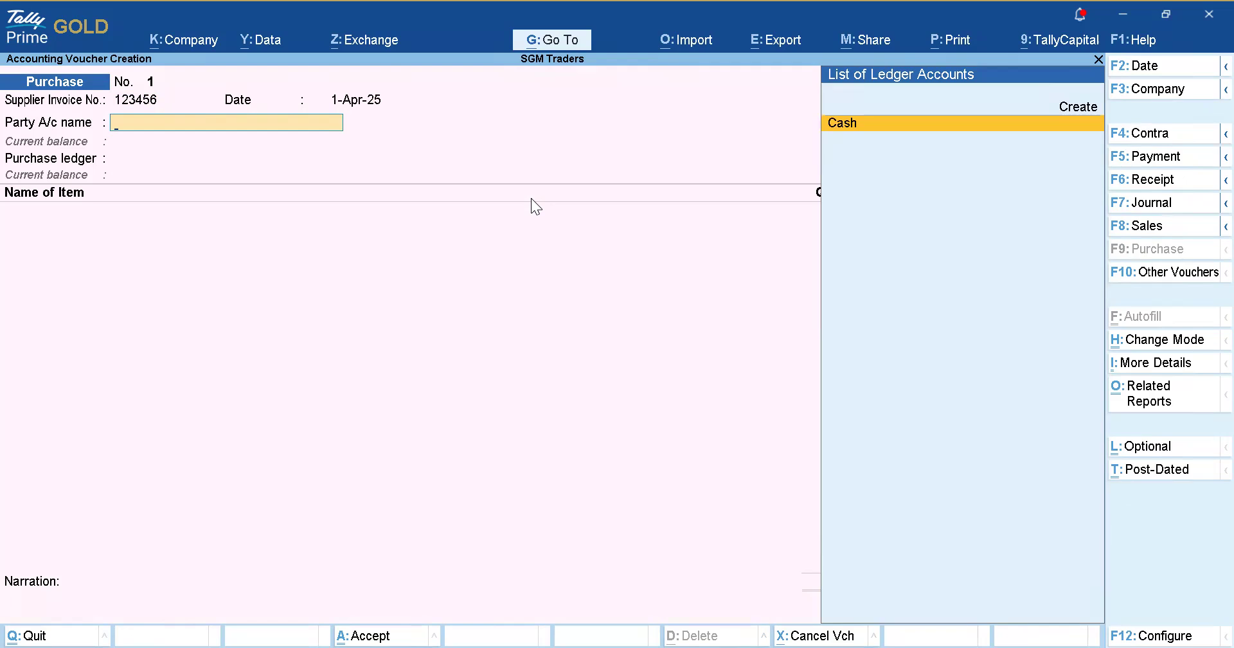
# Create a party ledger named ABC and Co under Sundry Creditors.
pyautogui.press('Up')
pyautogui.press('Return')
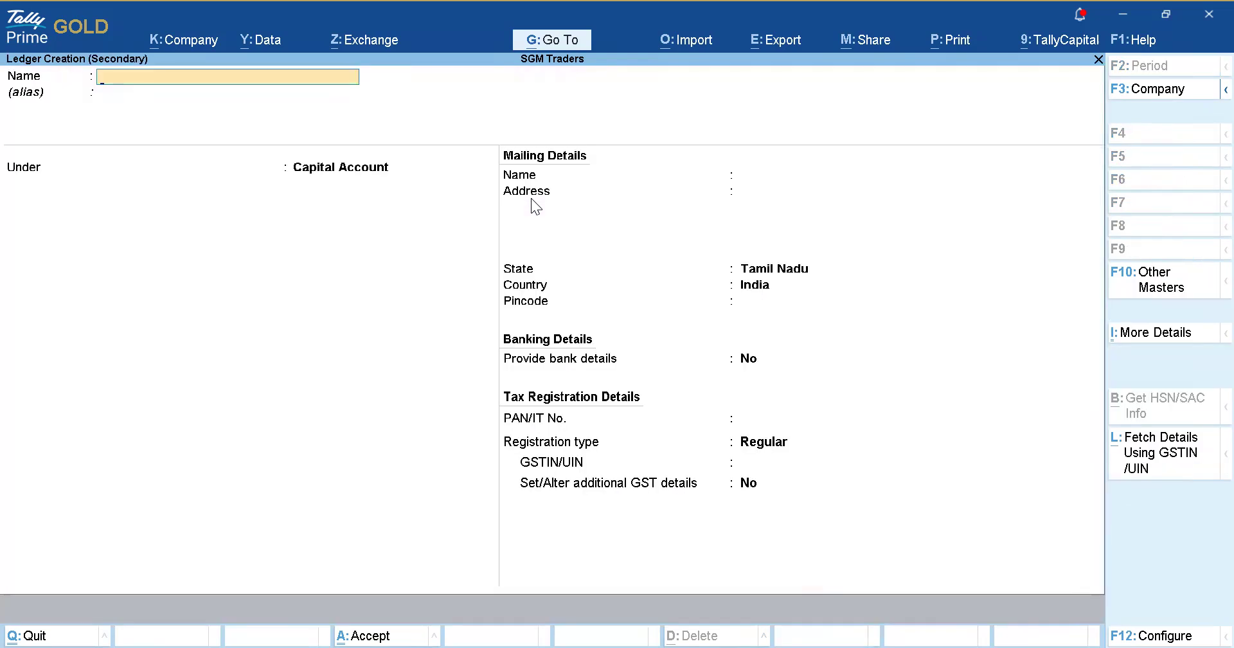
pyautogui.write('ABC and Co')
pyautogui.press('Return')
pyautogui.press('Return')
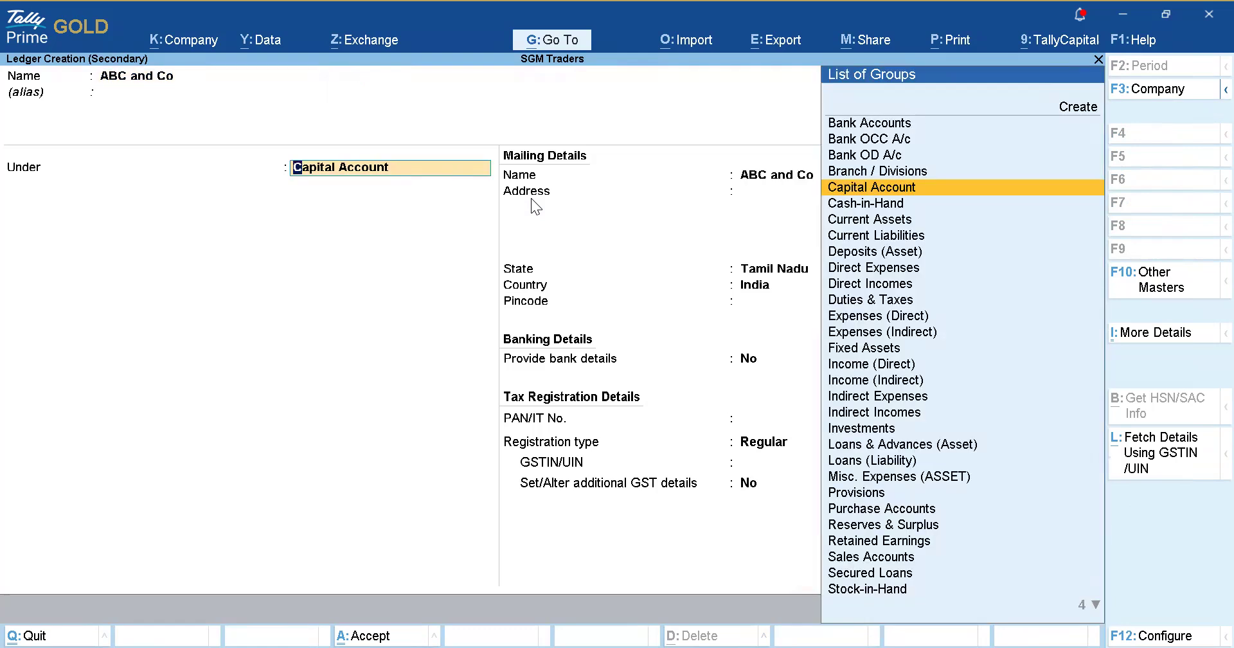
pyautogui.write('Cre')
pyautogui.press('Return')
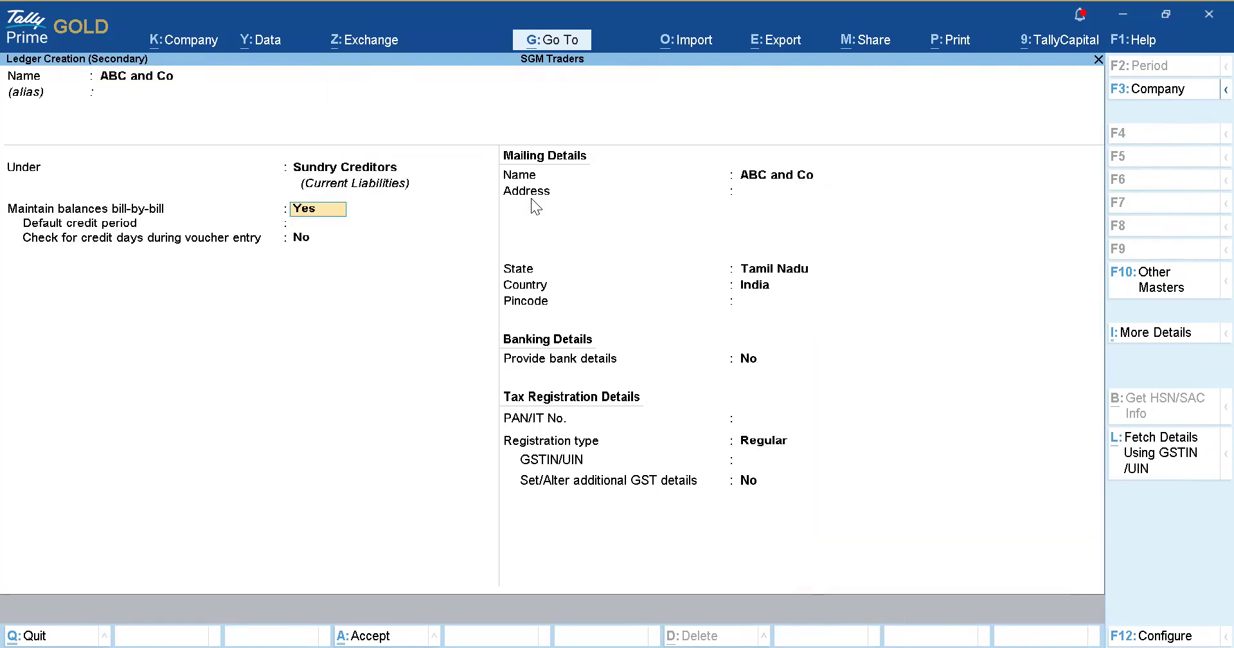
# Save the ABC and Co ledger and accept its receipt and party details.
pyautogui.hotkey('ctrl', 'a')
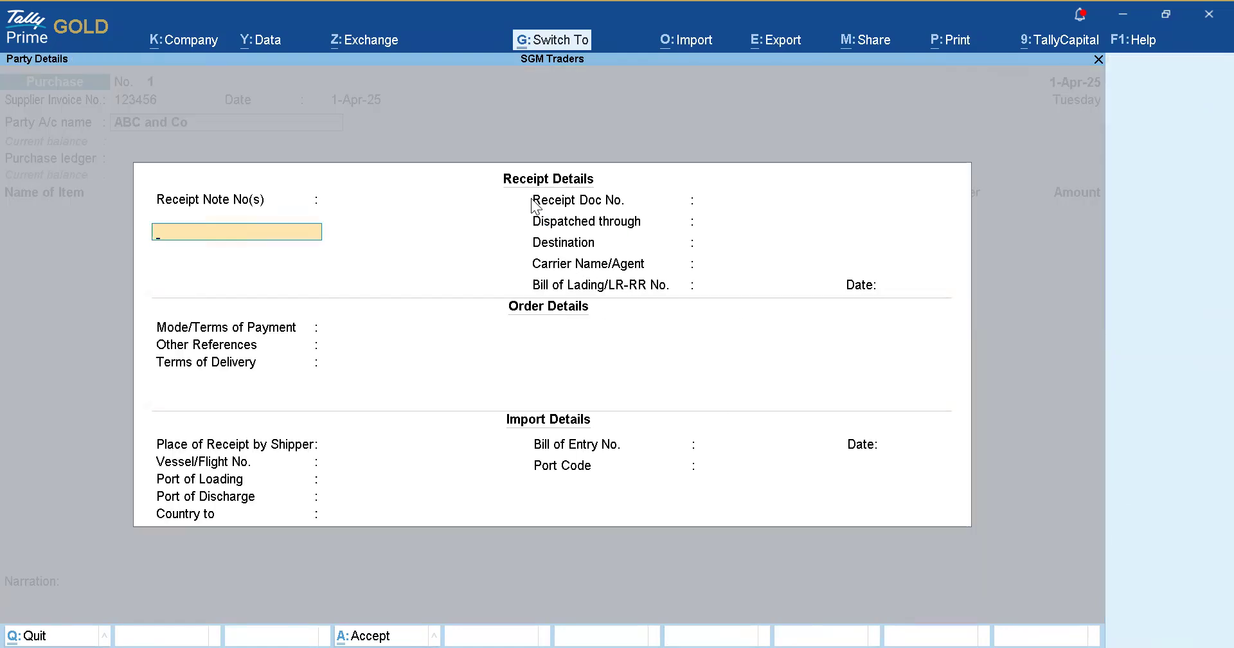
pyautogui.hotkey('ctrl', 'a')
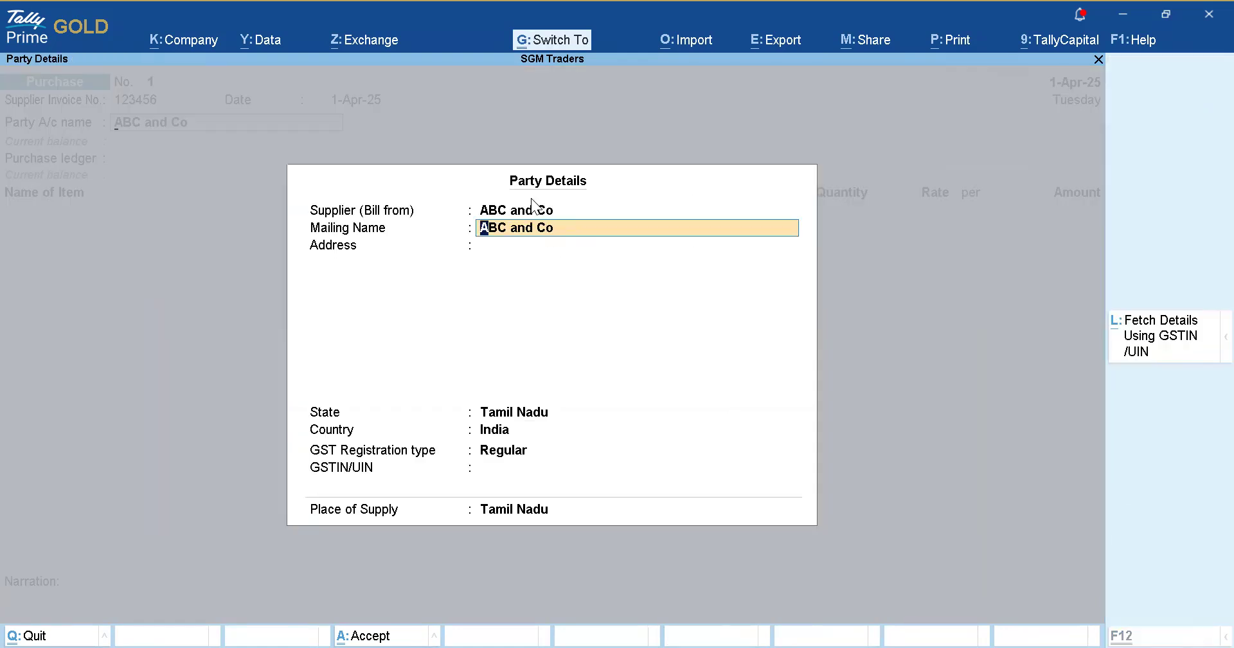
pyautogui.hotkey('ctrl', 'a')
# Create the GST Purchase ledger under Purchase Accounts as the purchase ledger.
pyautogui.hotkey('alt', 'c')
pyautogui.write('GST Purchase')
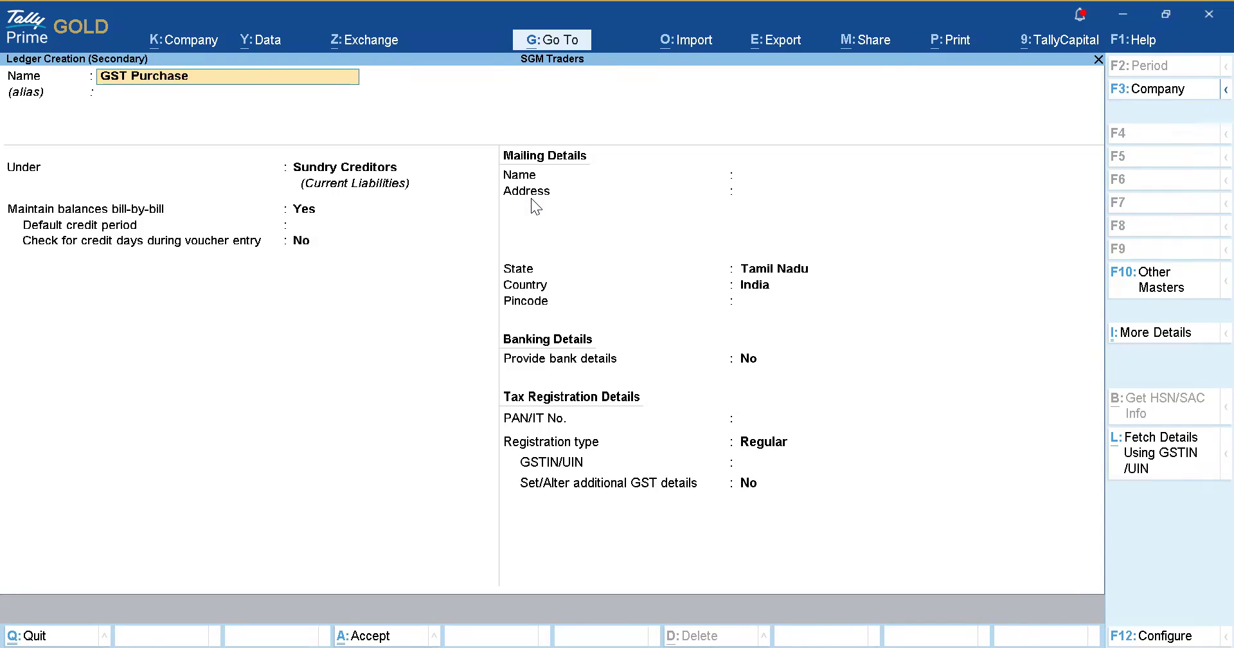
pyautogui.press('Return')
pyautogui.press('Return')
pyautogui.write('Purchase')
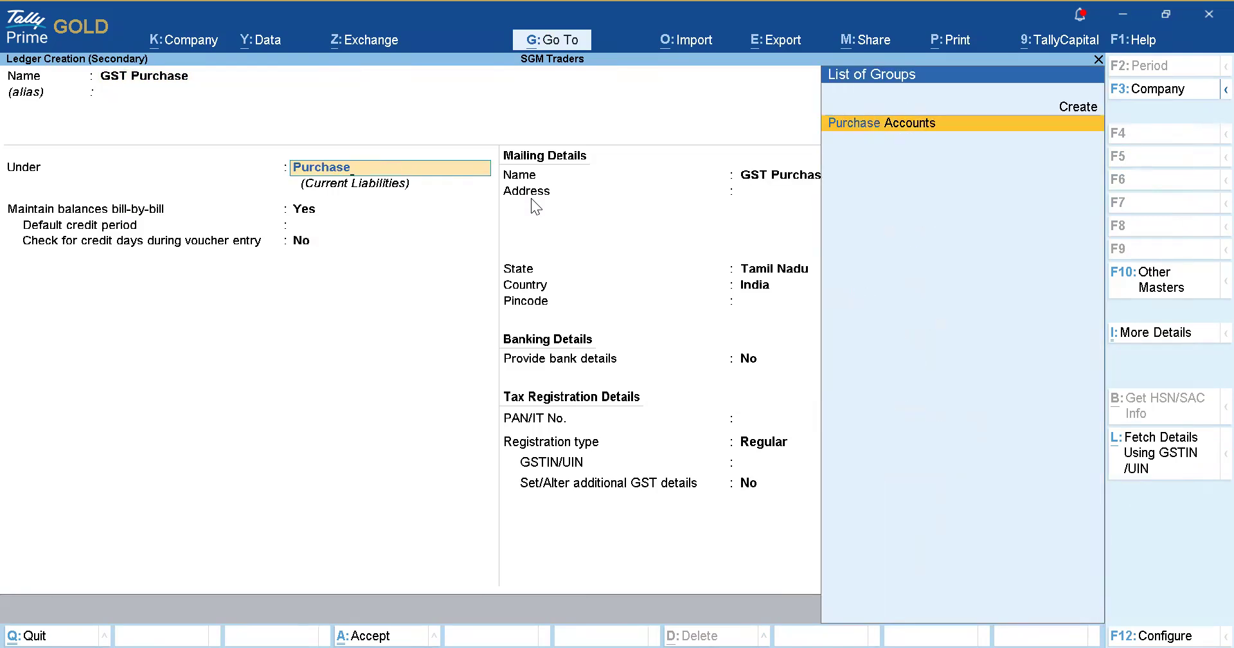
pyautogui.press('Return')
pyautogui.press('ctrl')
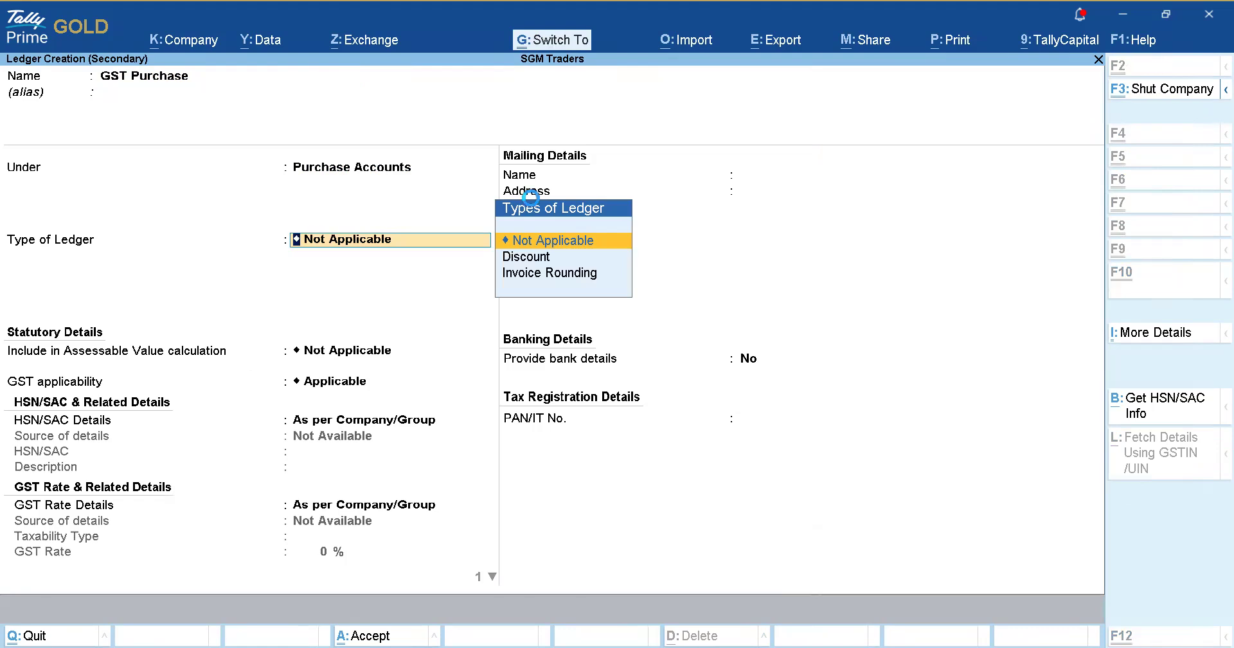
pyautogui.hotkey('ctrl', 'a')
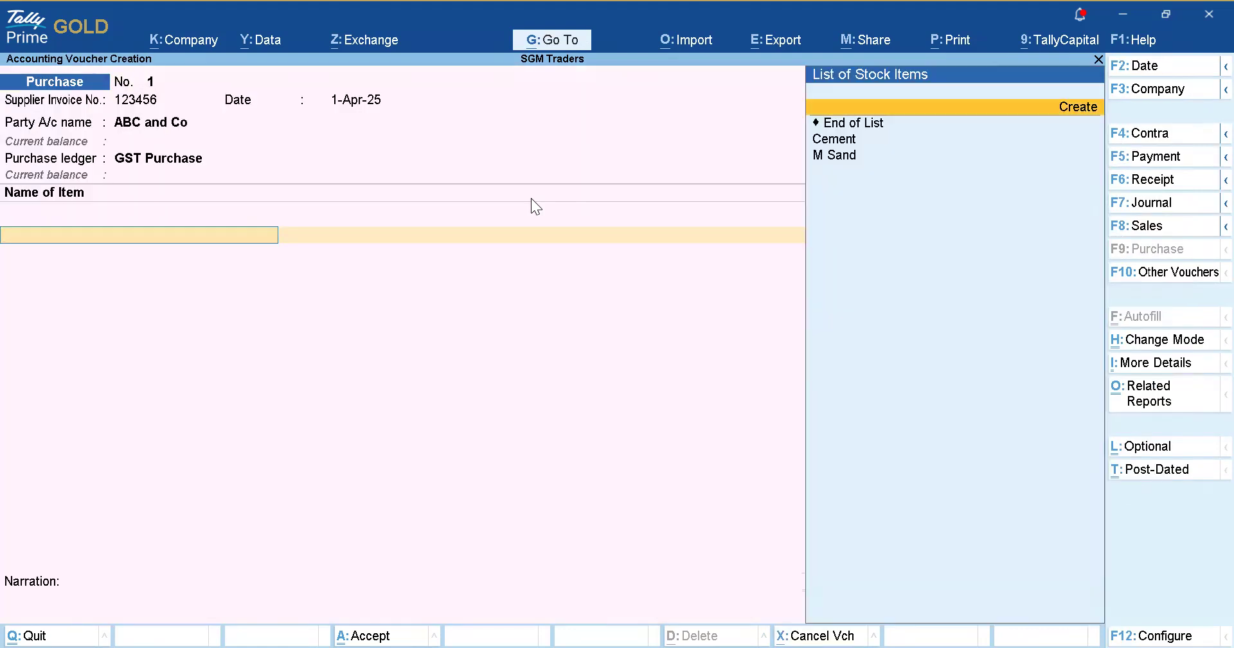
# Add Cement as the first item: 150 Kgs at a corrected rate of 10.00.
pyautogui.press('Down')
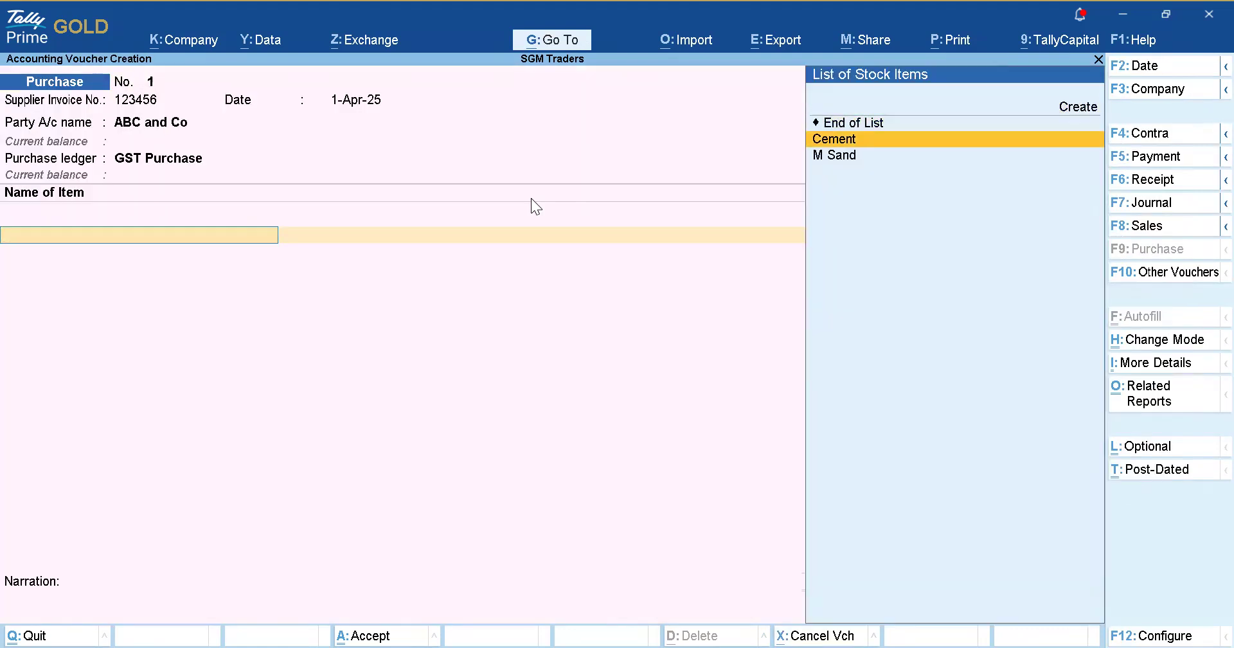
pyautogui.press('Return')
pyautogui.press('Return')
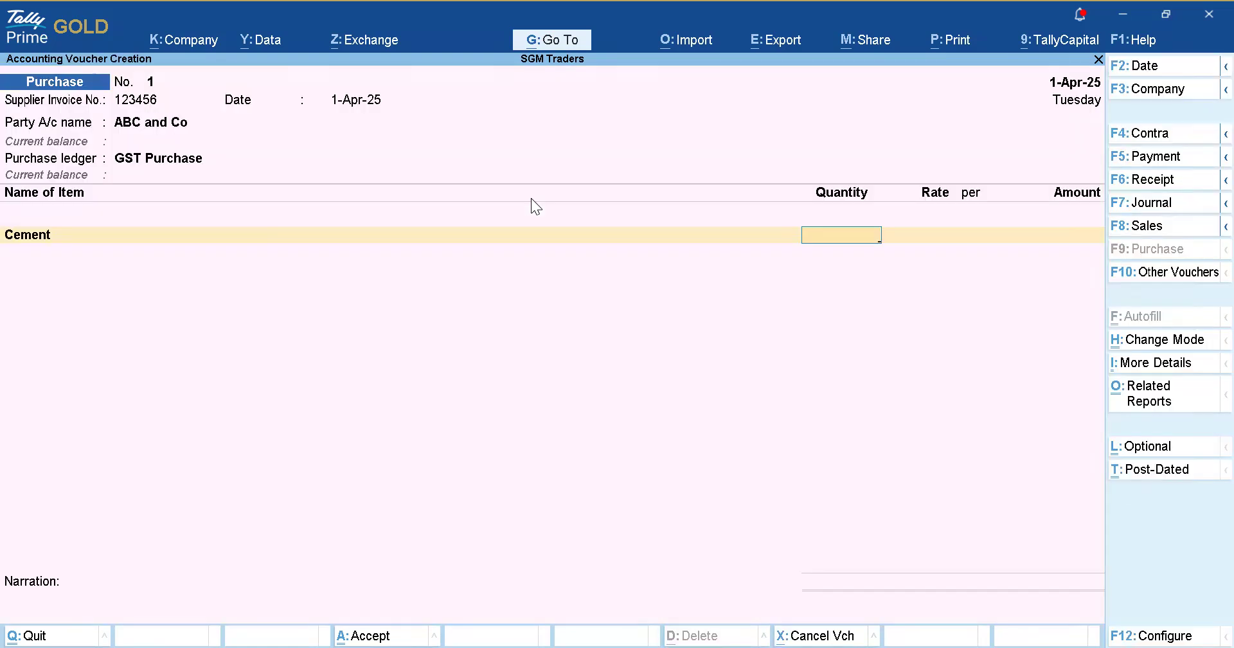
pyautogui.write('150')
pyautogui.press('Return')
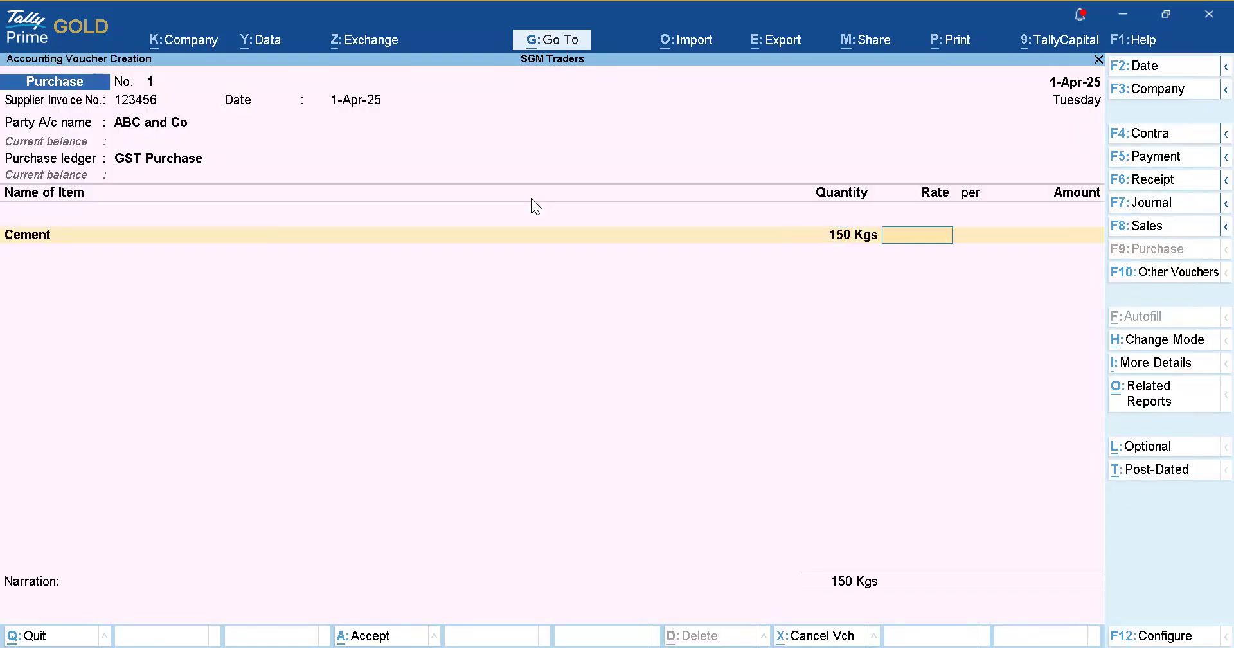
pyautogui.write('1500')
pyautogui.press('Return')
pyautogui.press('Return')
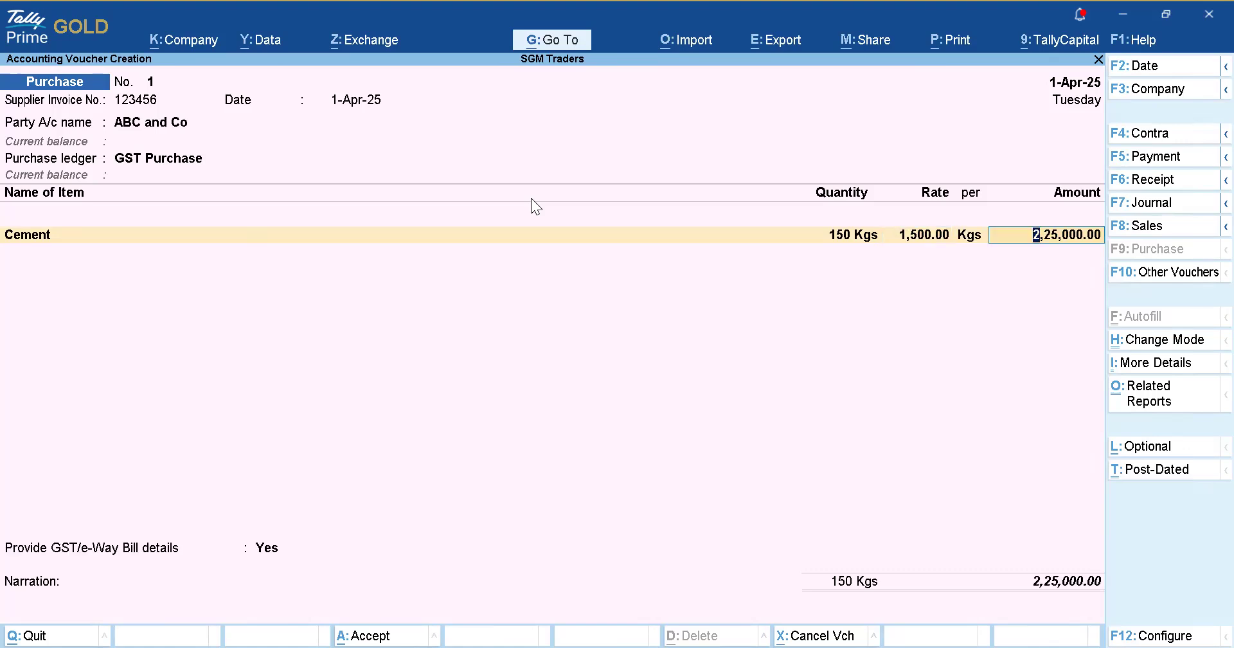
pyautogui.press('Return')
pyautogui.press('BackSpace')
pyautogui.press('BackSpace')
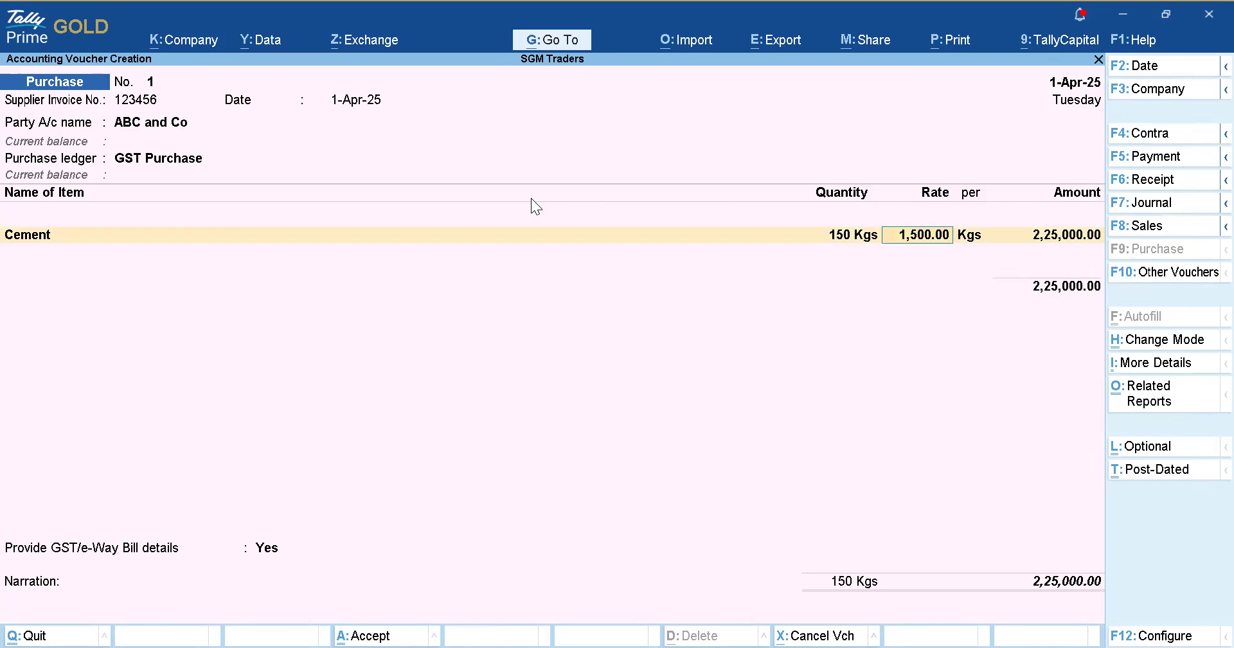
pyautogui.write('10')
pyautogui.press('Return')
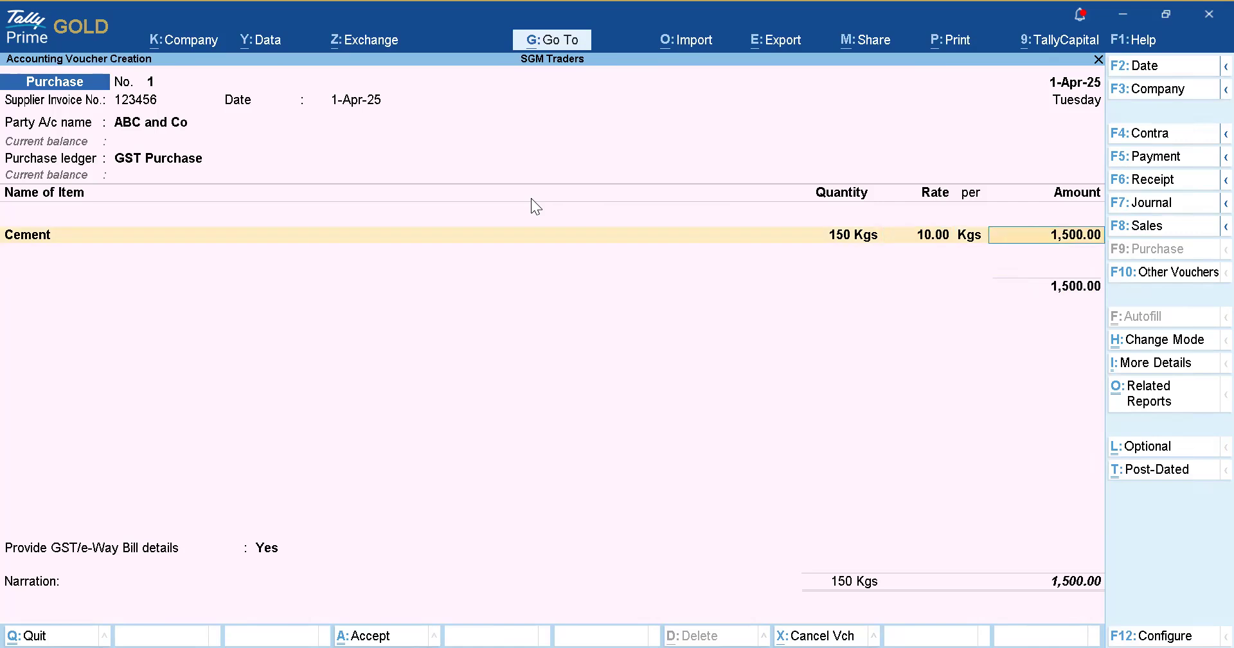
pyautogui.press('Return')
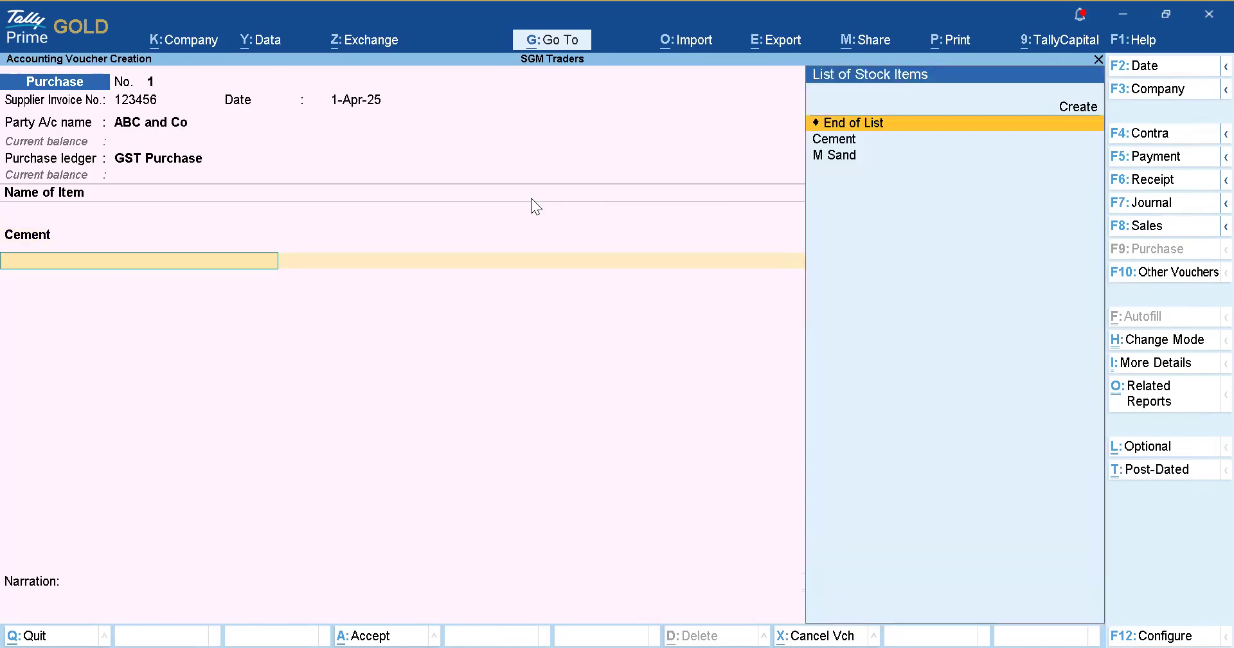
# Add M Sand at 2,000 Kgs and 150.00 rate, then close the item lines.
pyautogui.press('Down')
pyautogui.press('Down')
pyautogui.press('Return')
pyautogui.press('Return')
pyautogui.write('2')
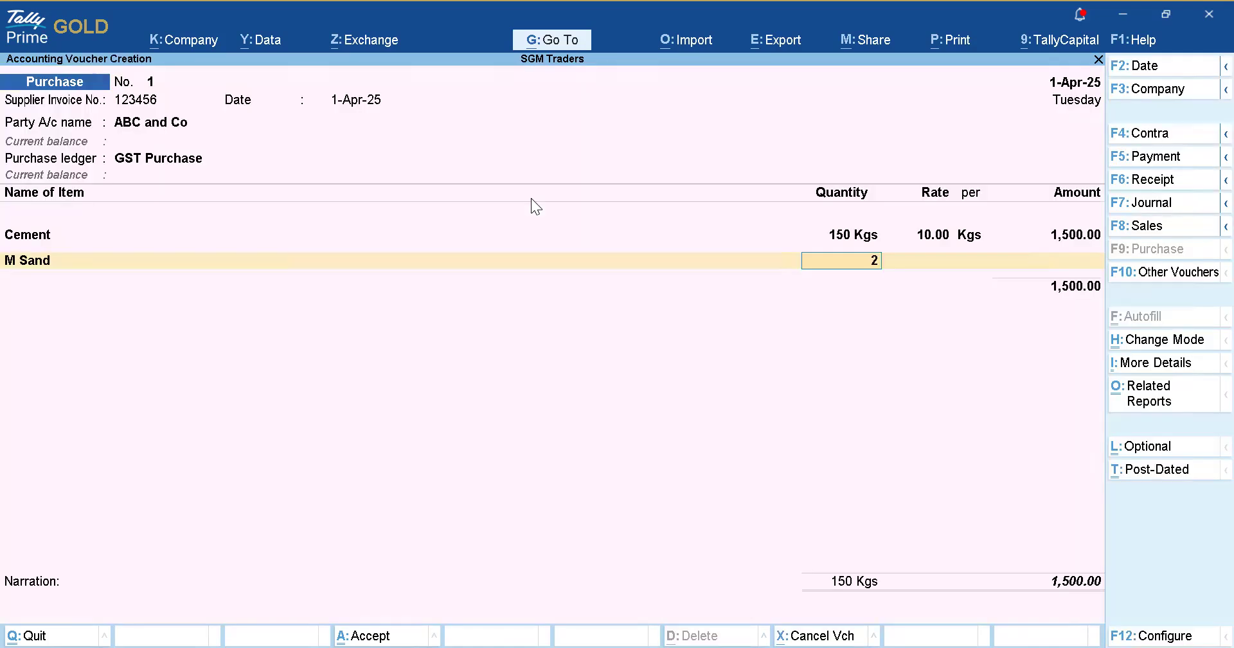
pyautogui.write('000')
pyautogui.press('Return')
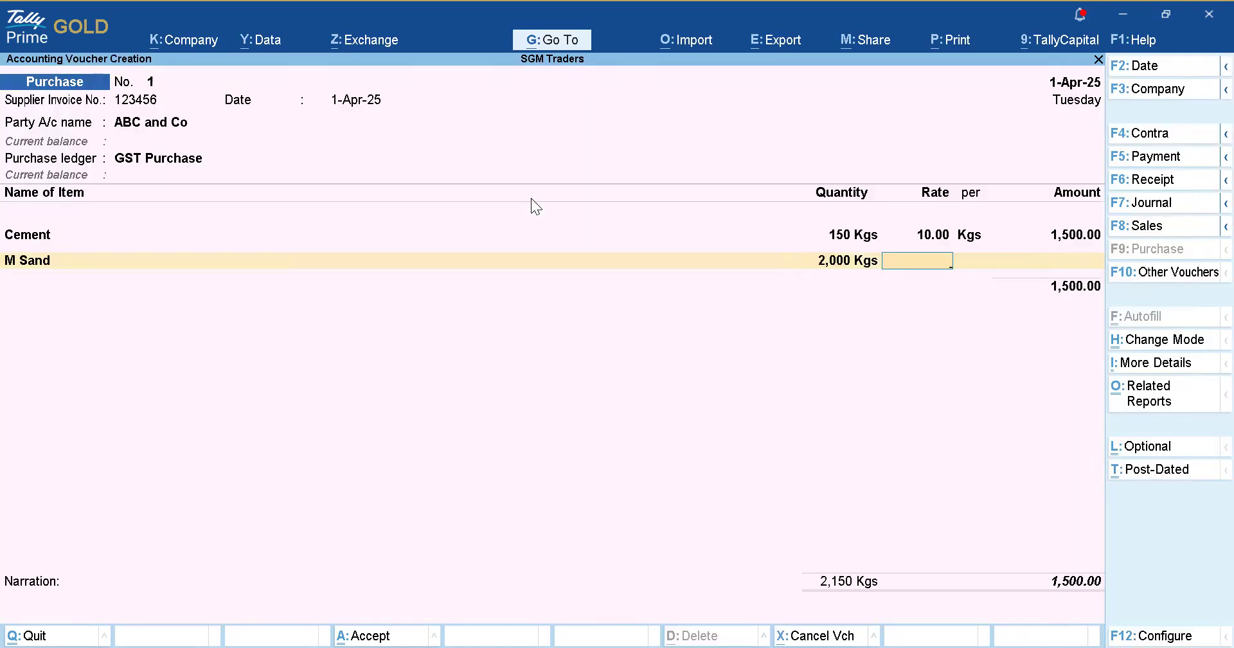
pyautogui.write('150')
pyautogui.press('Return')
pyautogui.press('Return')
pyautogui.press('Return')
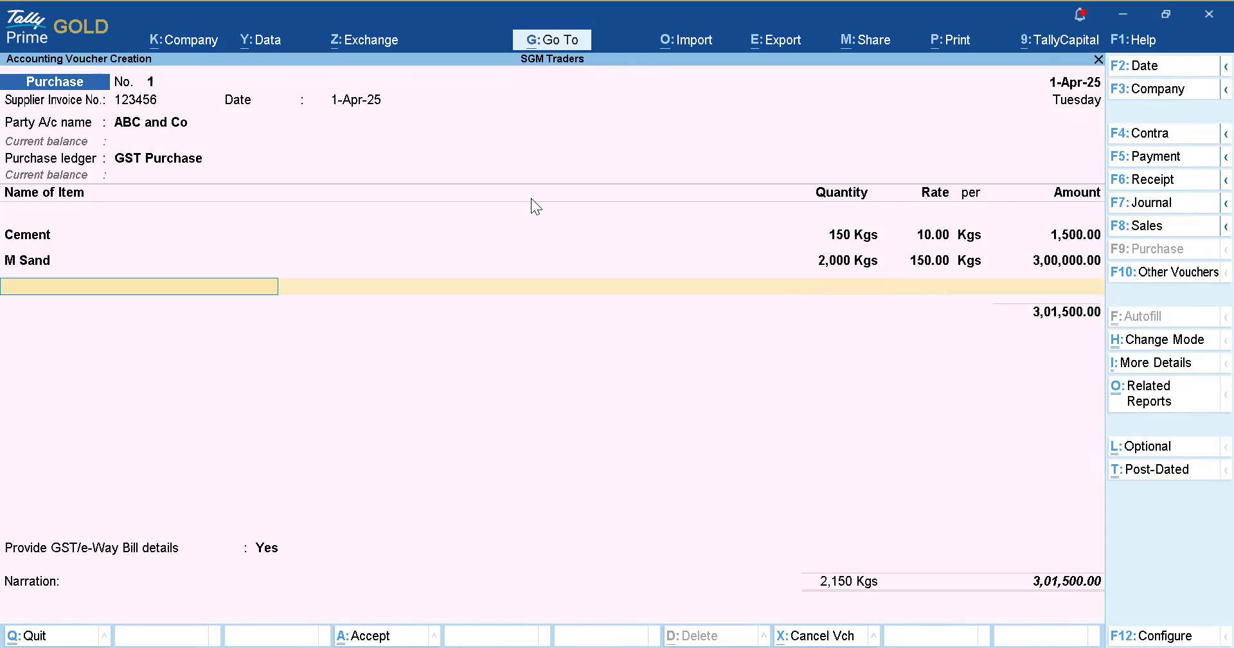
pyautogui.press('Return')
# Create a 9% CGST ledger under Duties & Taxes and add it for 27,135.00.
pyautogui.press('Up')
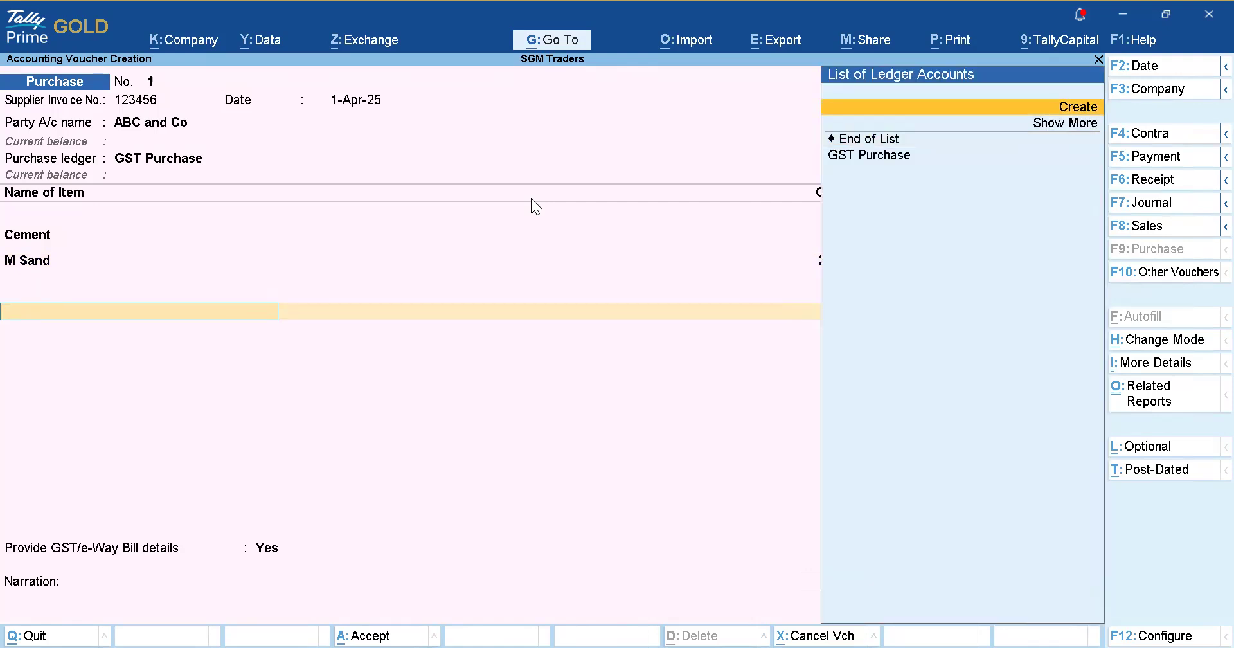
pyautogui.press('Return')
pyautogui.write('CGST')
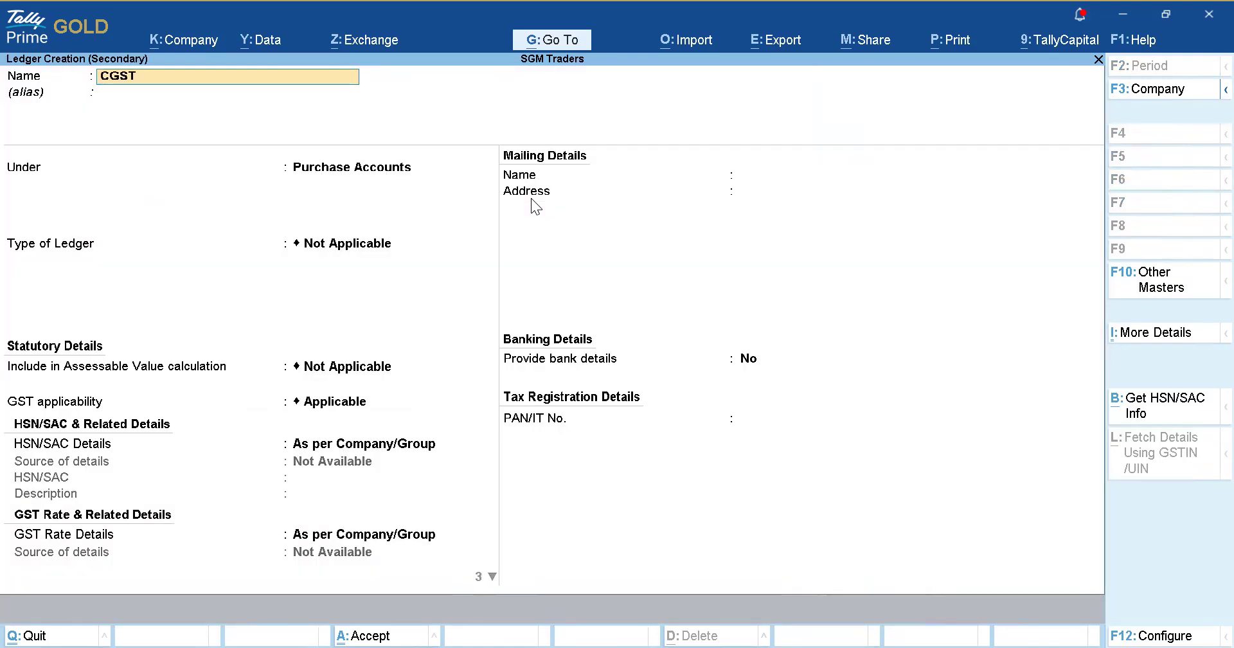
pyautogui.press('Return')
pyautogui.write('Dut')
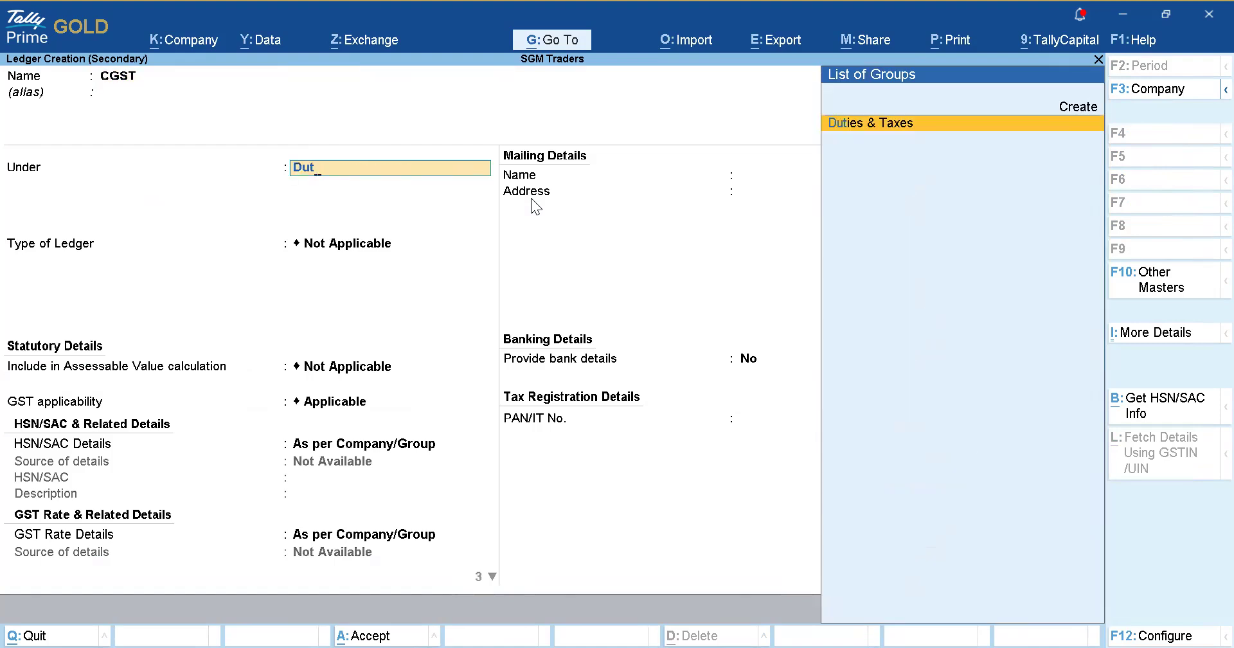
pyautogui.press('Return')
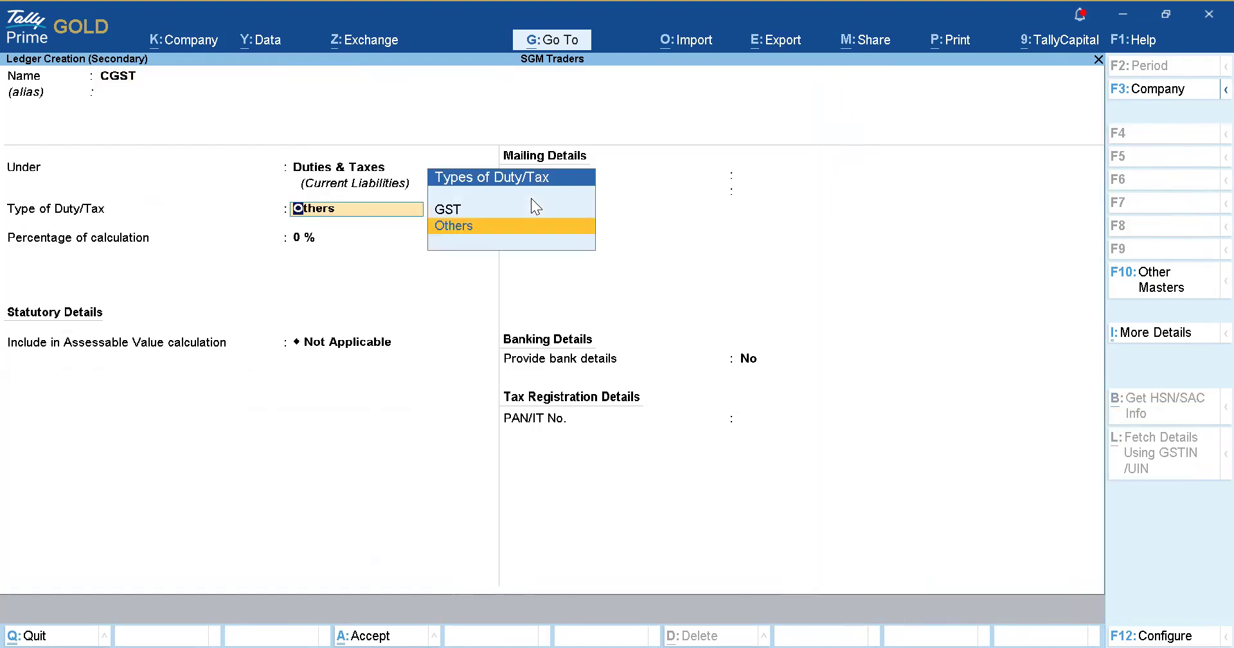
pyautogui.press('Up')
pyautogui.press('Return')
pyautogui.press('Down')
pyautogui.press('Return')
pyautogui.write('9')
pyautogui.hotkey('ctrl', 'a')
pyautogui.press('Return')
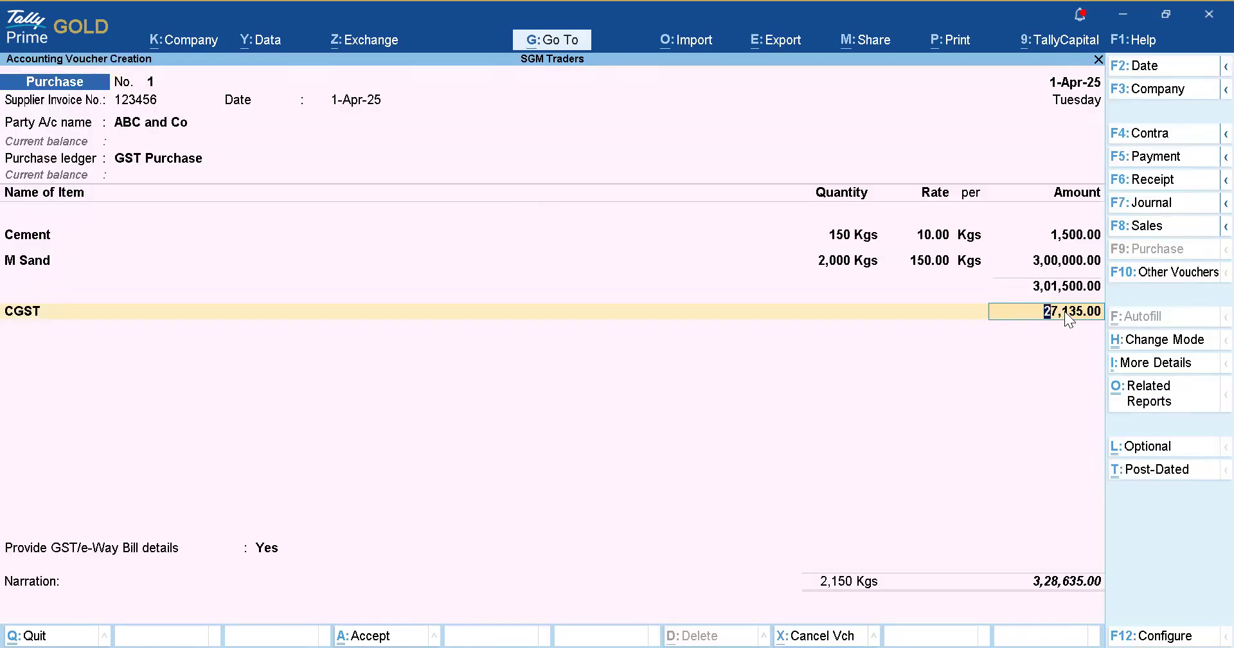
pyautogui.press('Return')
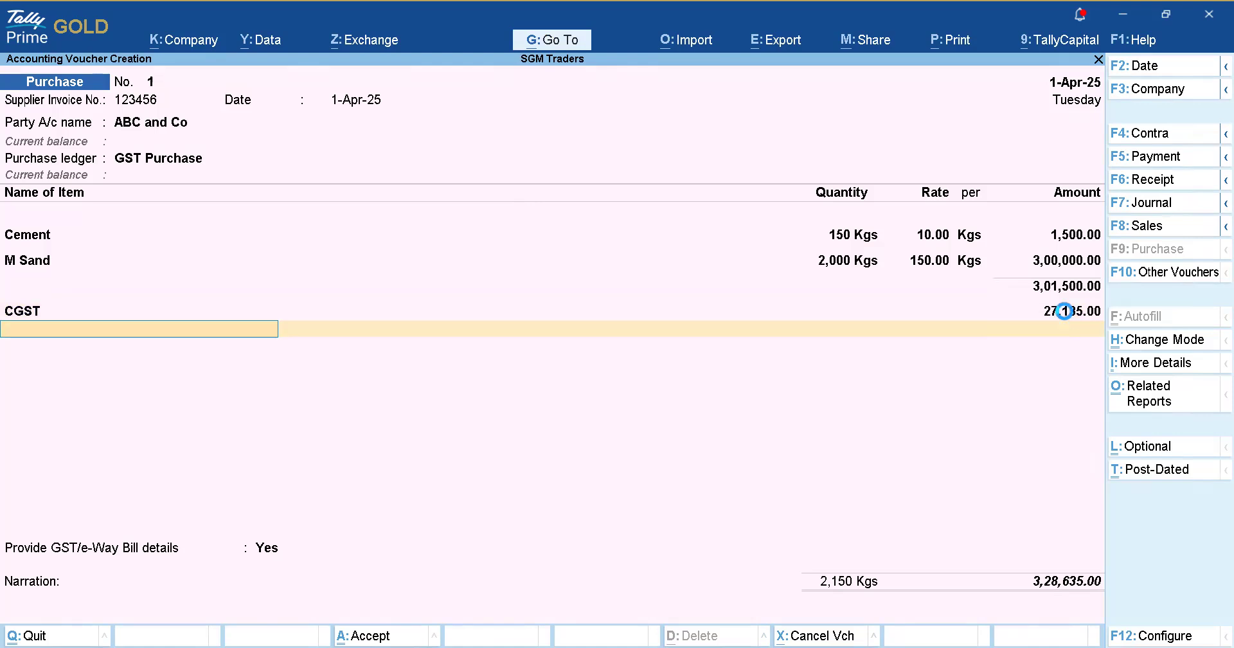
# Create a 9% SGST ledger with SGST/UTGST tax type and add it for 27,135.00.
pyautogui.hotkey('alt', 'c')
pyautogui.write('Sgst')
pyautogui.press('BackSpace')
pyautogui.press('BackSpace')
pyautogui.press('BackSpace')
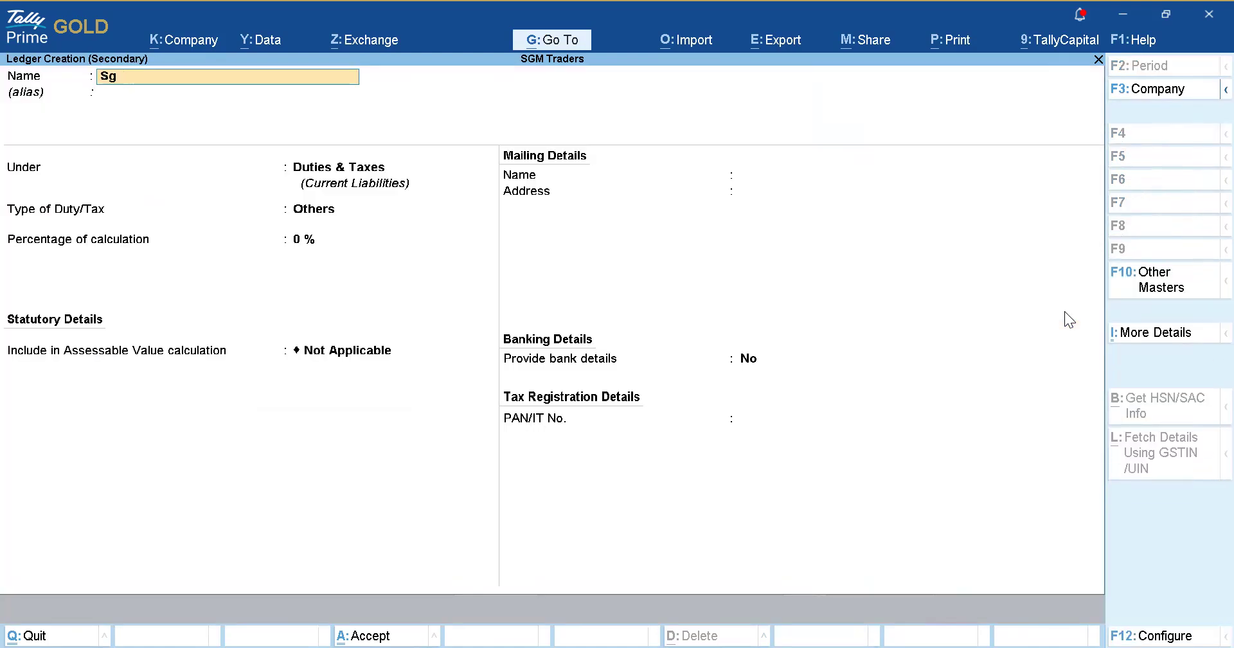
pyautogui.write('GST')
pyautogui.press('Return')
pyautogui.press('Return')
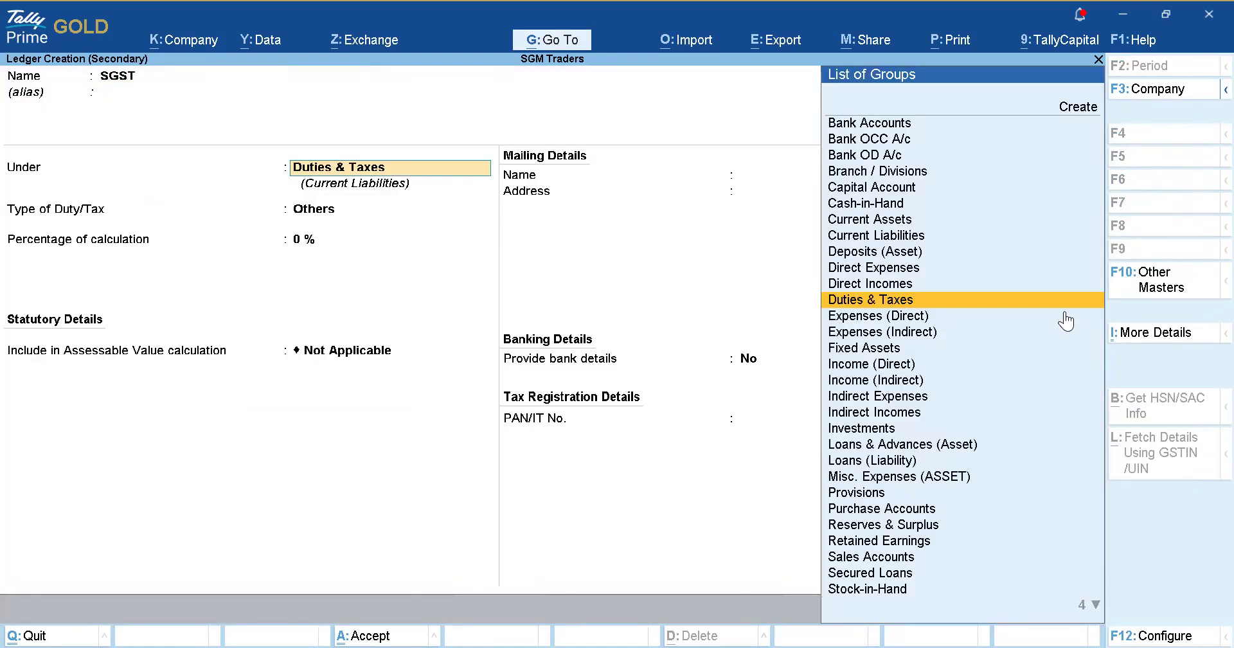
pyautogui.press('Return')
pyautogui.press('Up')
pyautogui.press('Return')
pyautogui.press('Down')
pyautogui.press('Down')
pyautogui.press('Return')
pyautogui.hotkey('ctrl', 'a')
pyautogui.press('Return')
pyautogui.press('Return')
pyautogui.press('Return')
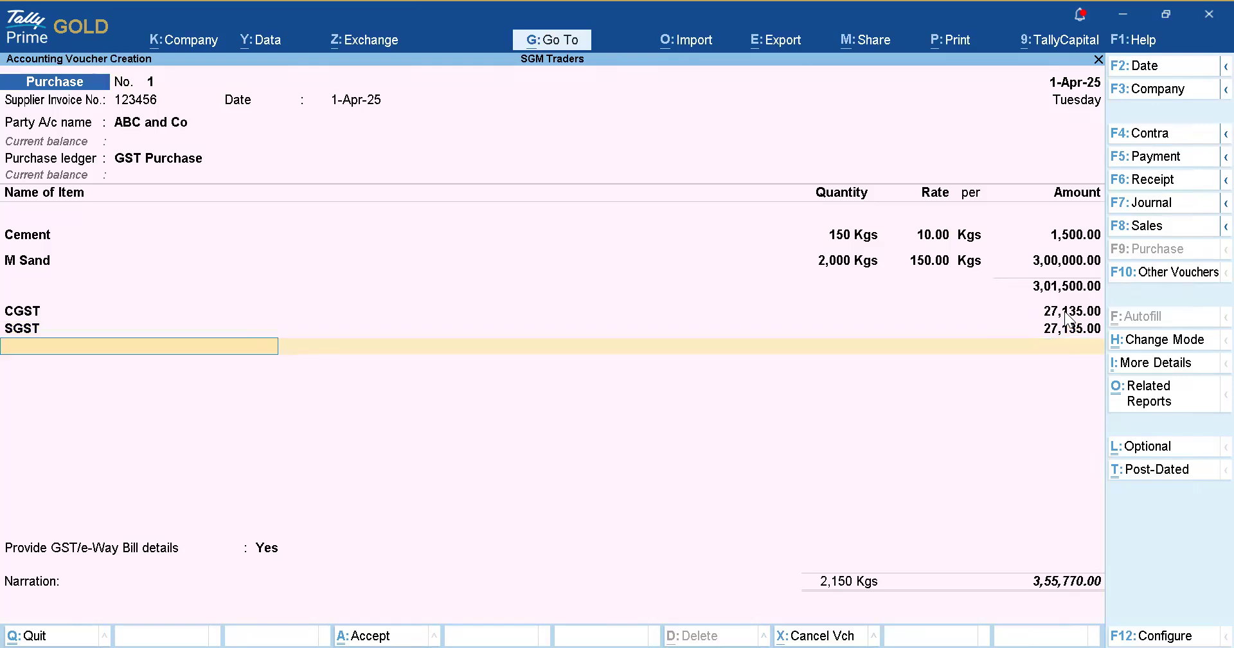
# Skip e-Way Bill details, record bill 123456 as a new reference due in 10 days, and save.
pyautogui.press('Return')
pyautogui.press('Return')
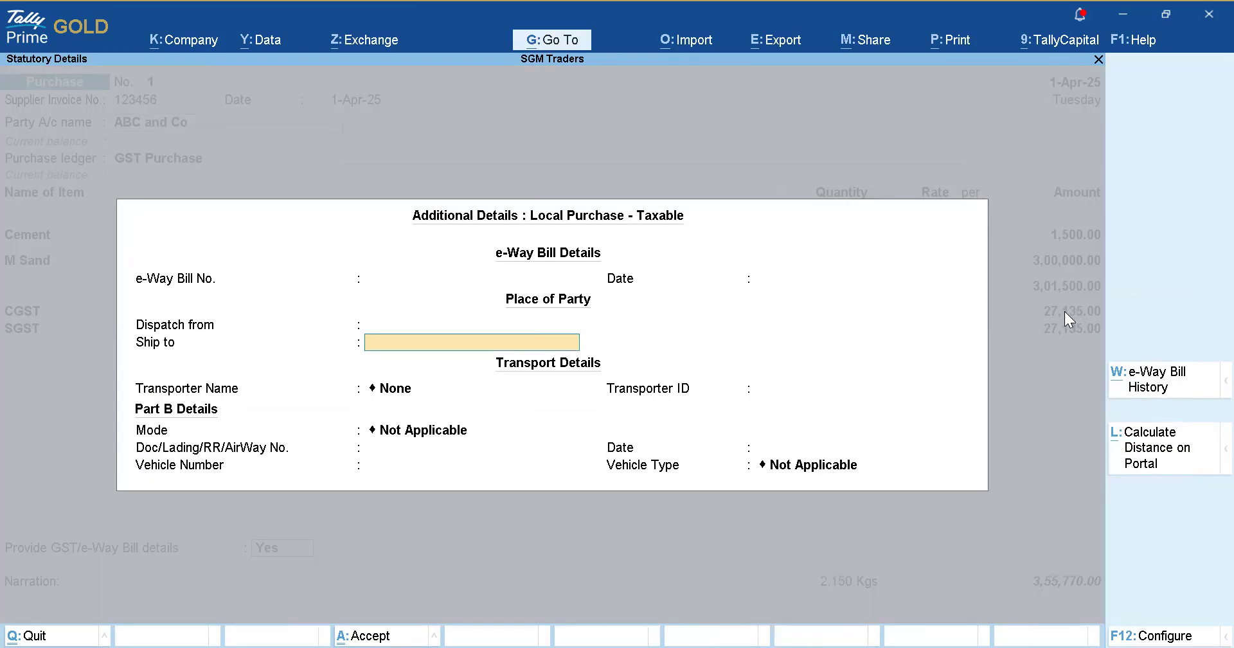
pyautogui.press('Return')
pyautogui.press('Return')
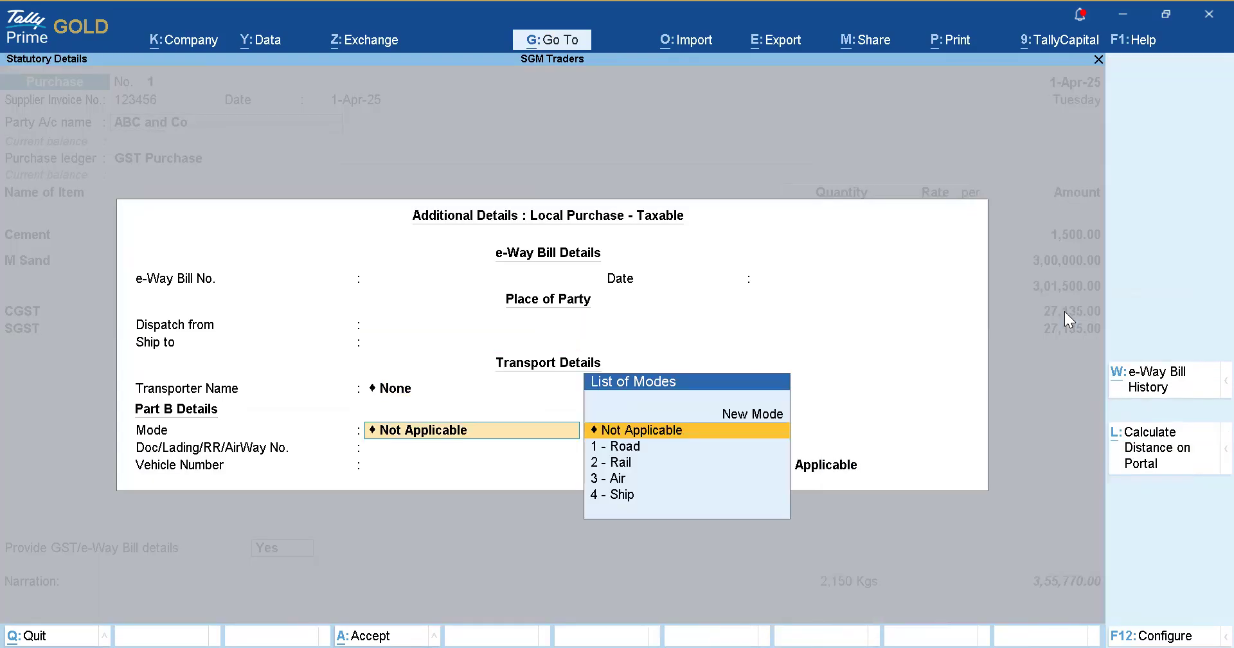
pyautogui.press('Return')
pyautogui.press('Return')
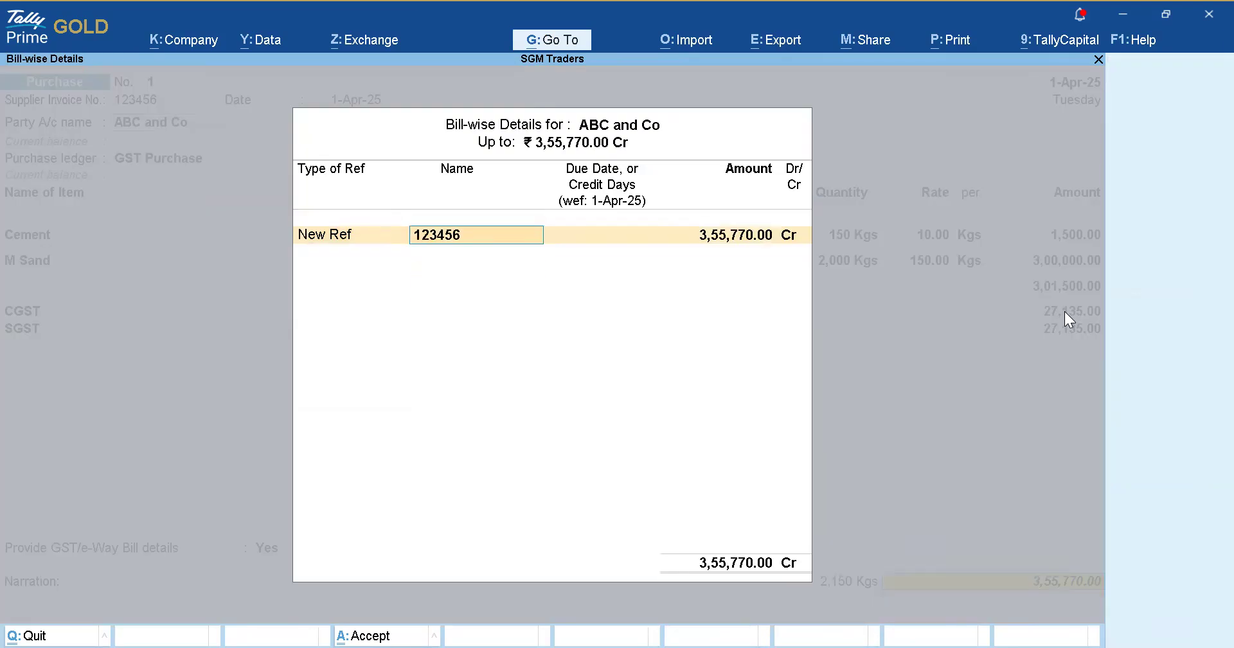
pyautogui.press('Return')
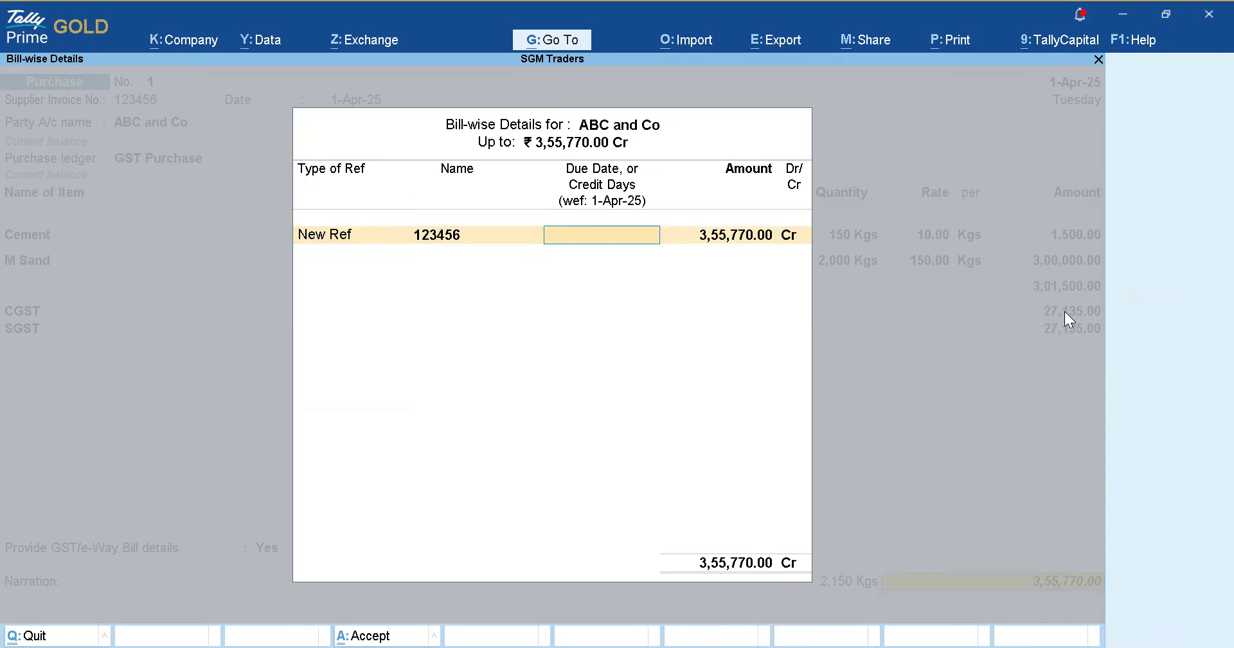
pyautogui.write('10')
pyautogui.press('Return')
pyautogui.press('Return')
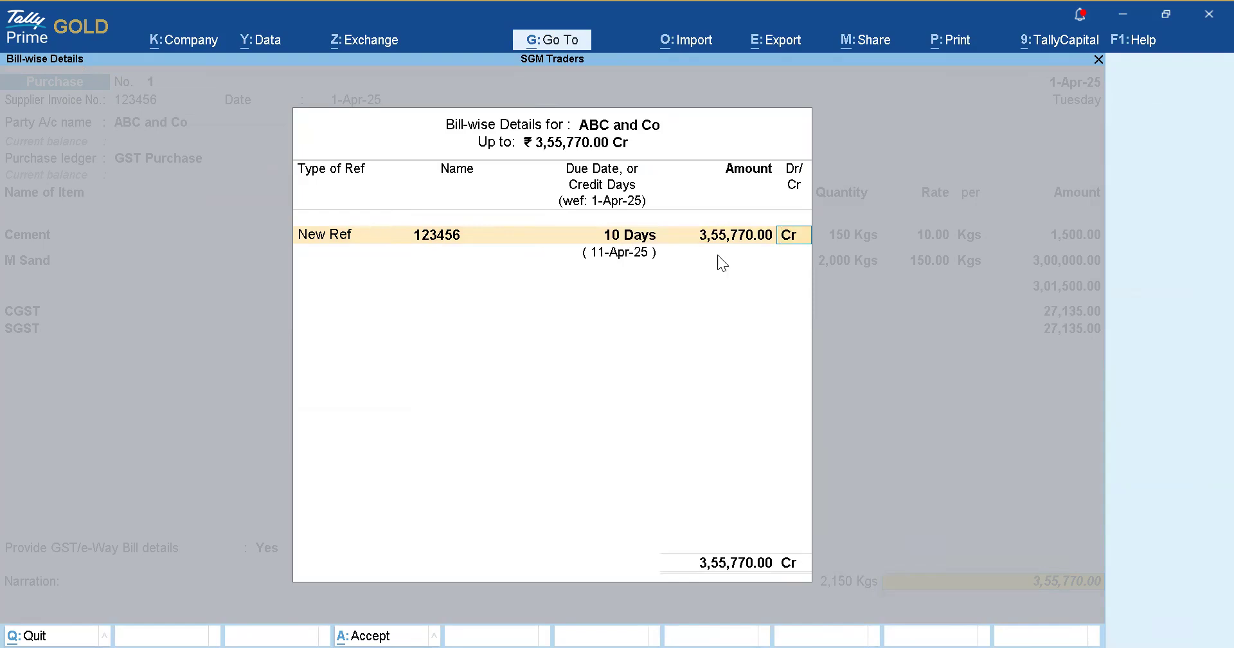
pyautogui.press('Return')
pyautogui.press('Return')
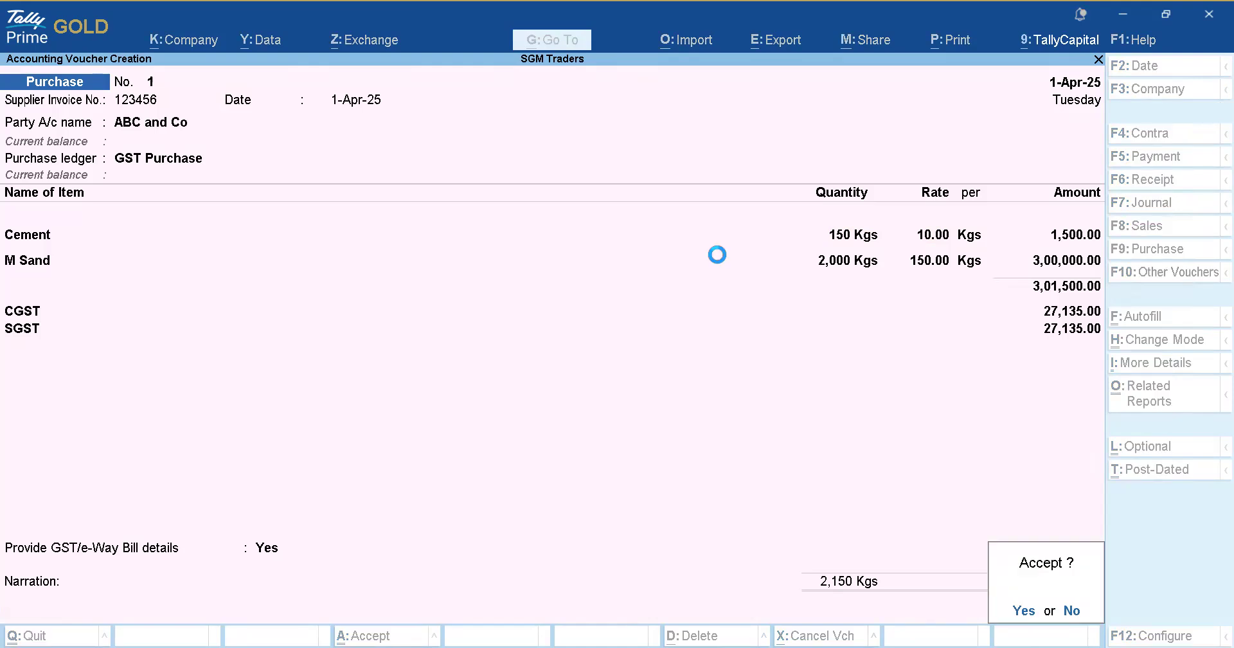
pyautogui.press('Return')
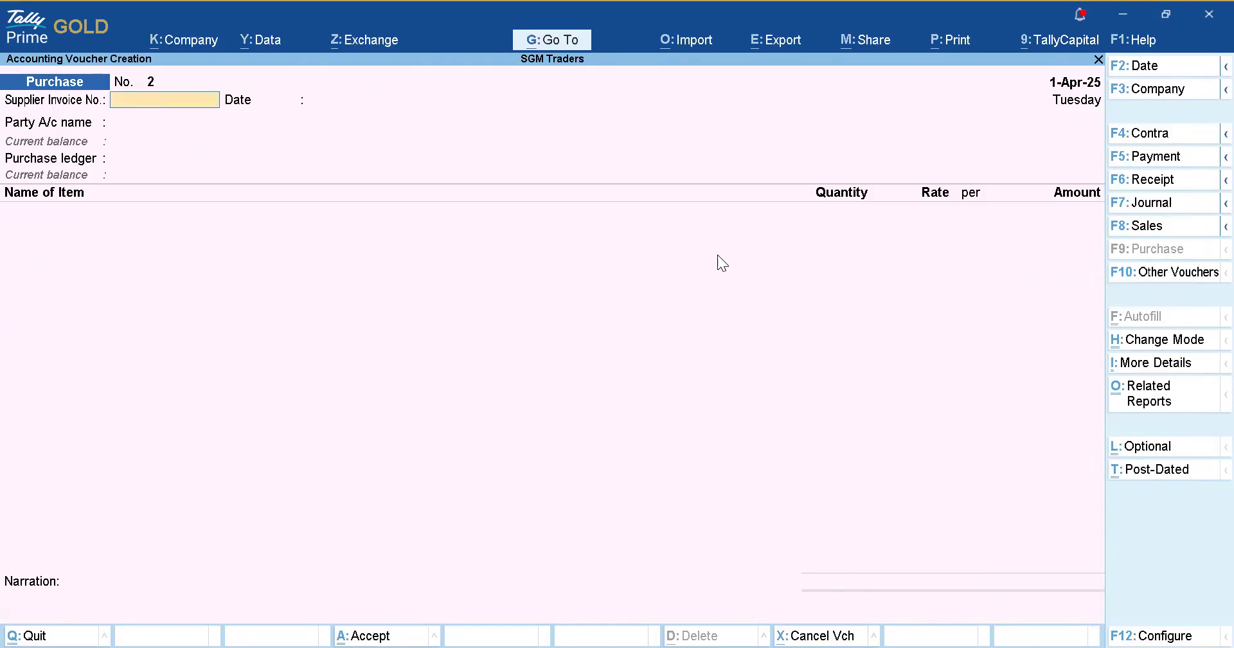
# In the Stock Summary, set the Quality 1 M Sand and Ultra Cement groups to add quantities.
pyautogui.press('Escape')
pyautogui.press('Return')
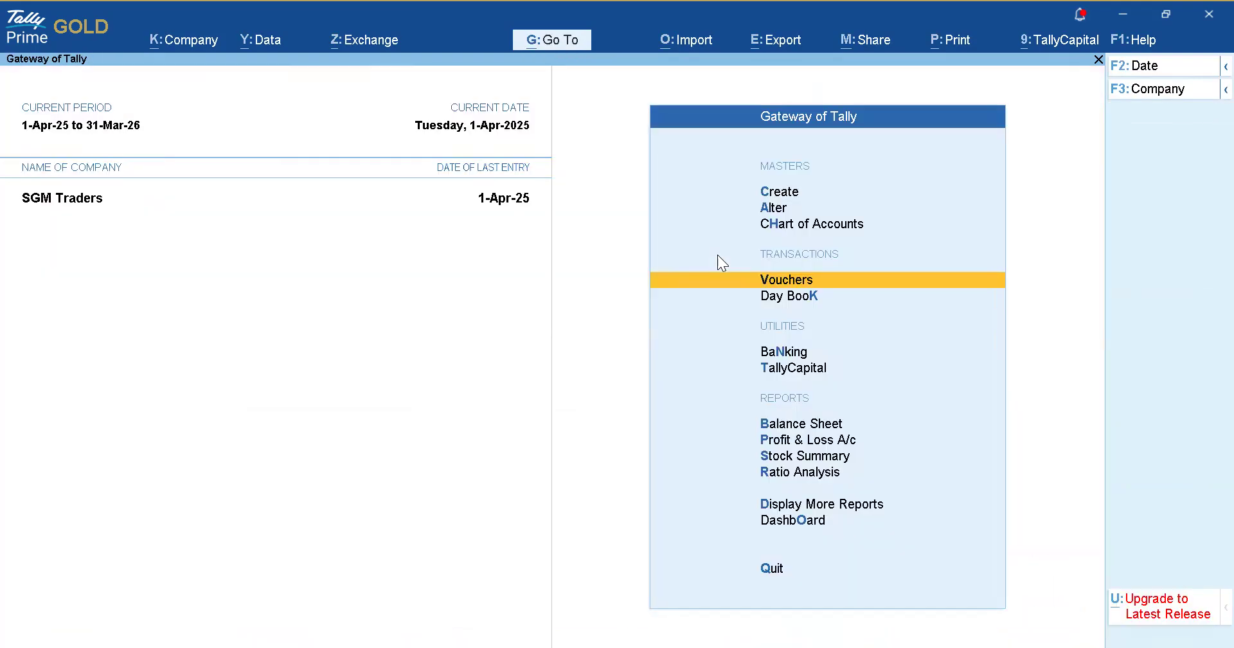
pyautogui.press('Down')
pyautogui.press('Down')
pyautogui.press('Down')
pyautogui.press('Down')
pyautogui.press('Down')
pyautogui.press('Down')
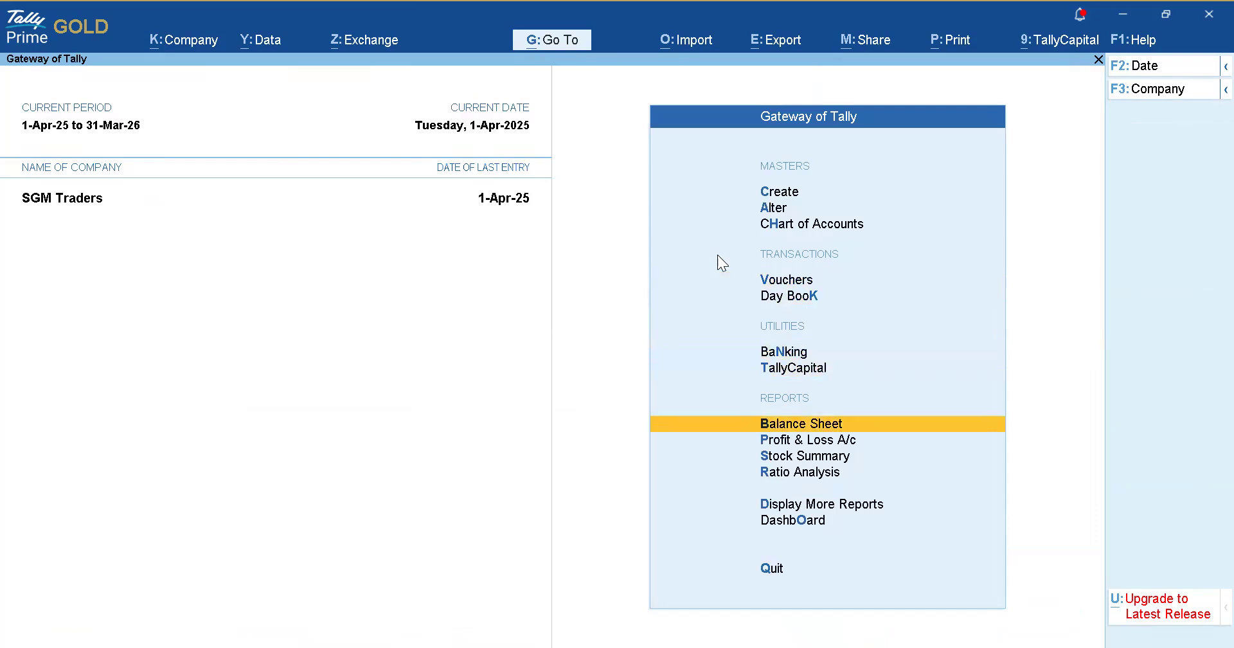
pyautogui.press('Return')
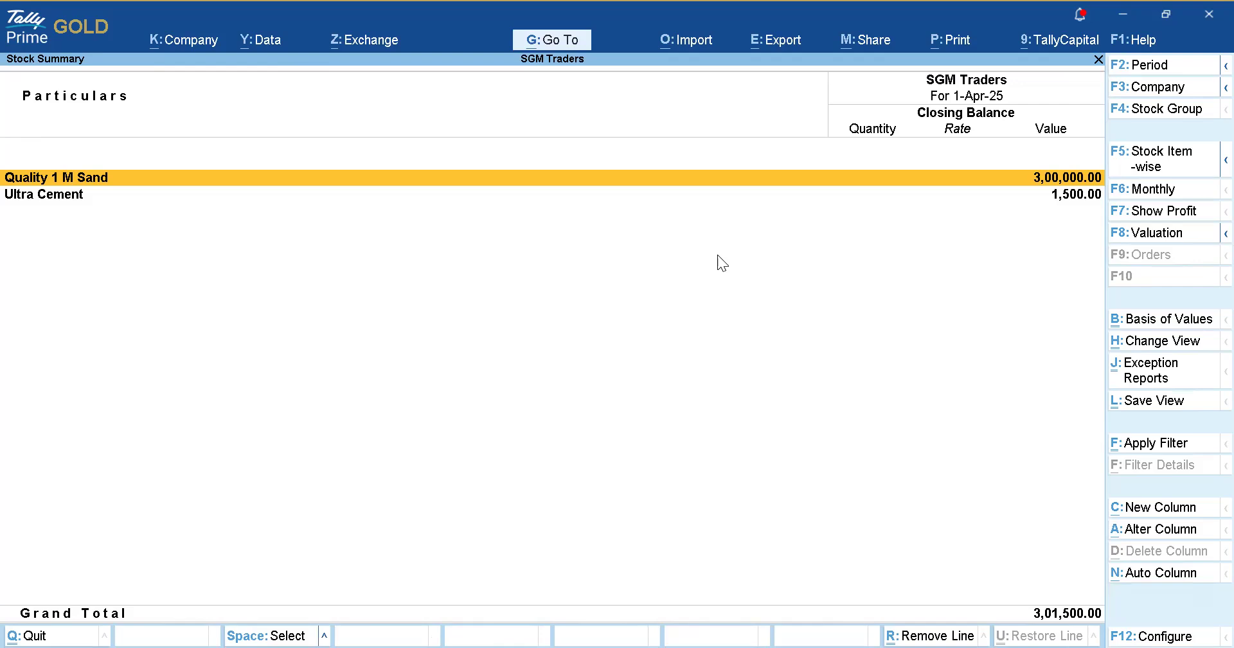
pyautogui.hotkey('ctrl', 'Return')
pyautogui.press('Return')
pyautogui.press('Return')
pyautogui.press('Return')
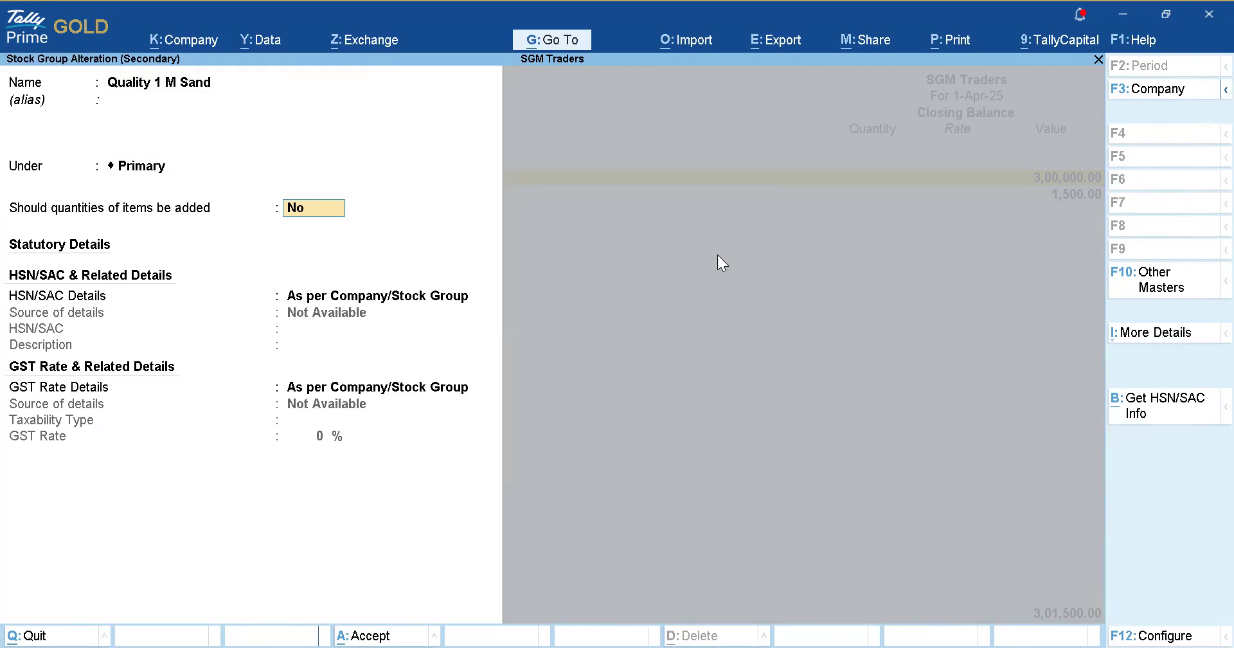
pyautogui.press('y')
pyautogui.hotkey('ctrl', 'a')
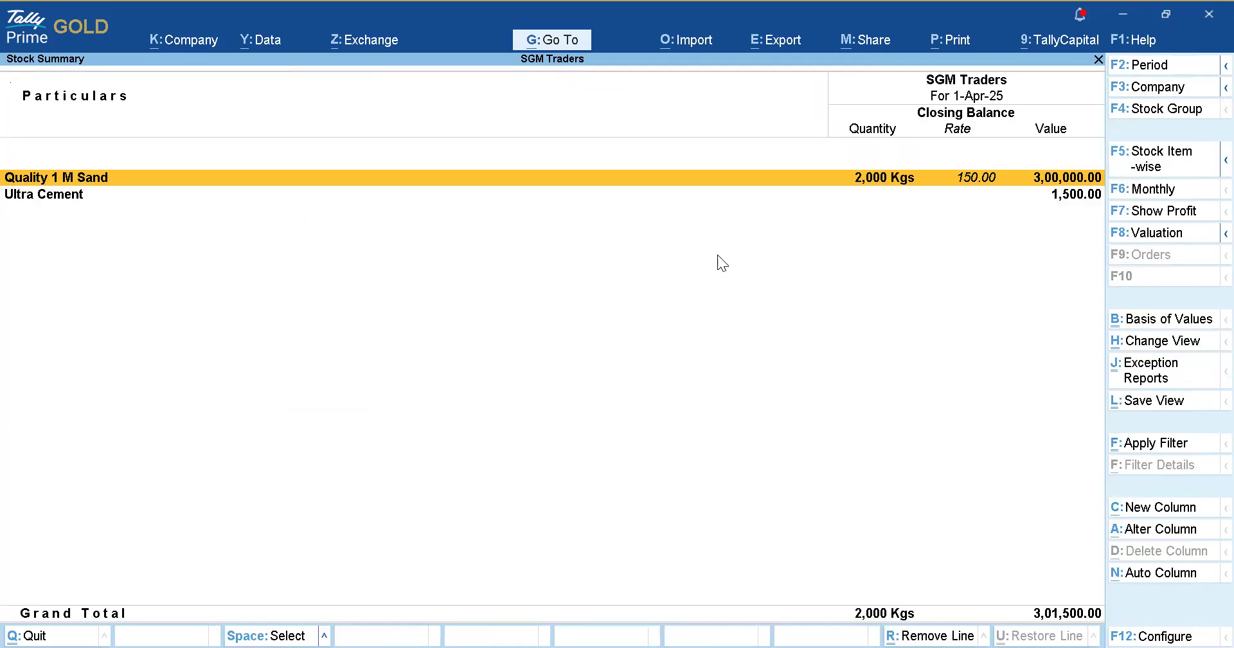
pyautogui.press('Down')
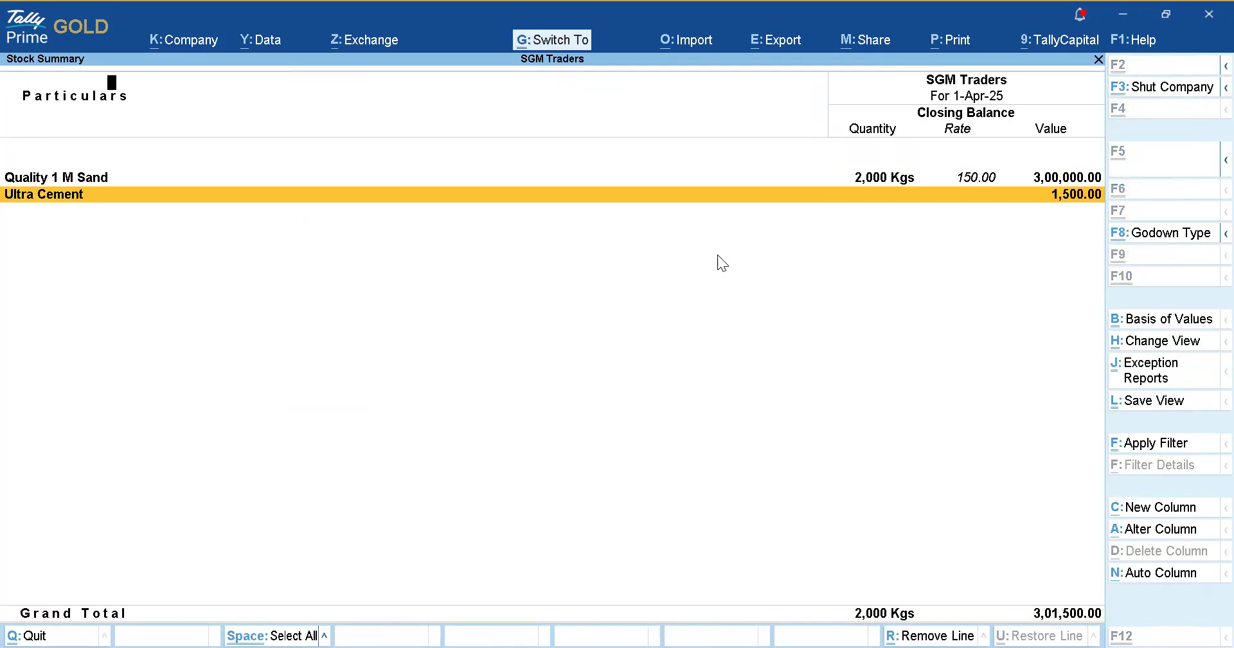
pyautogui.hotkey('ctrl', 'Return')
pyautogui.press('Return')
pyautogui.press('Return')
pyautogui.press('Return')
pyautogui.press('y')
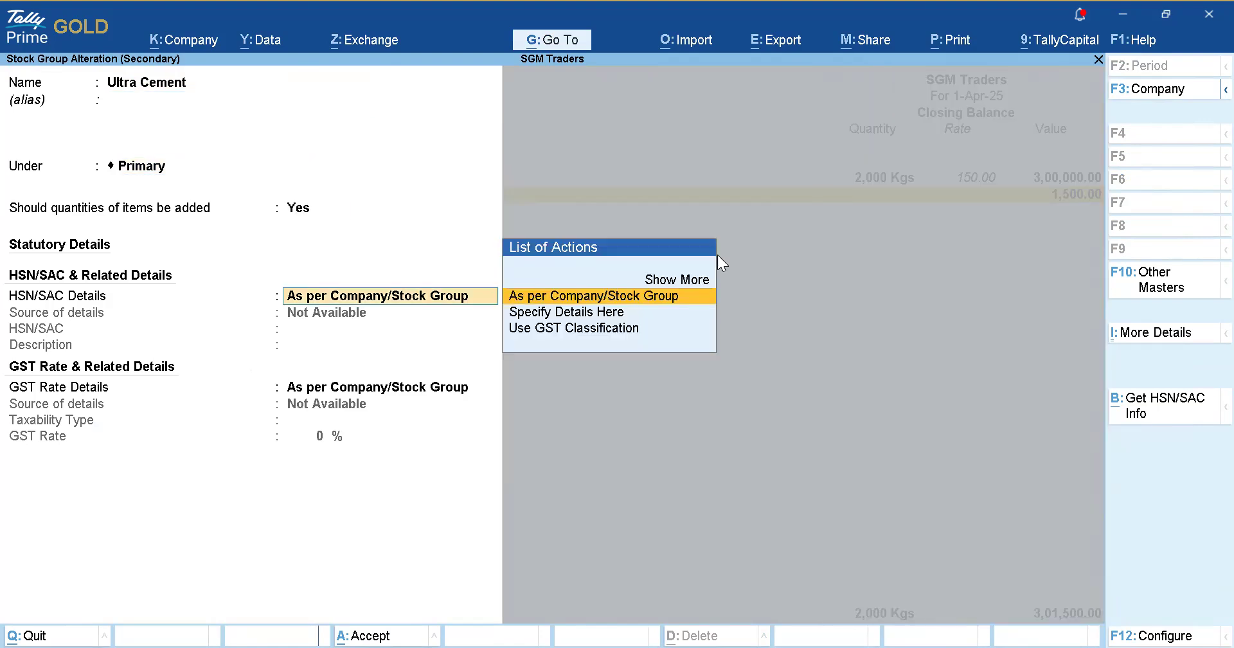
pyautogui.hotkey('ctrl', 'a')
# View the detailed Stock Summary (2,150 Kgs, 3,01,500.00), then return to voucher entry.
pyautogui.press('Up')
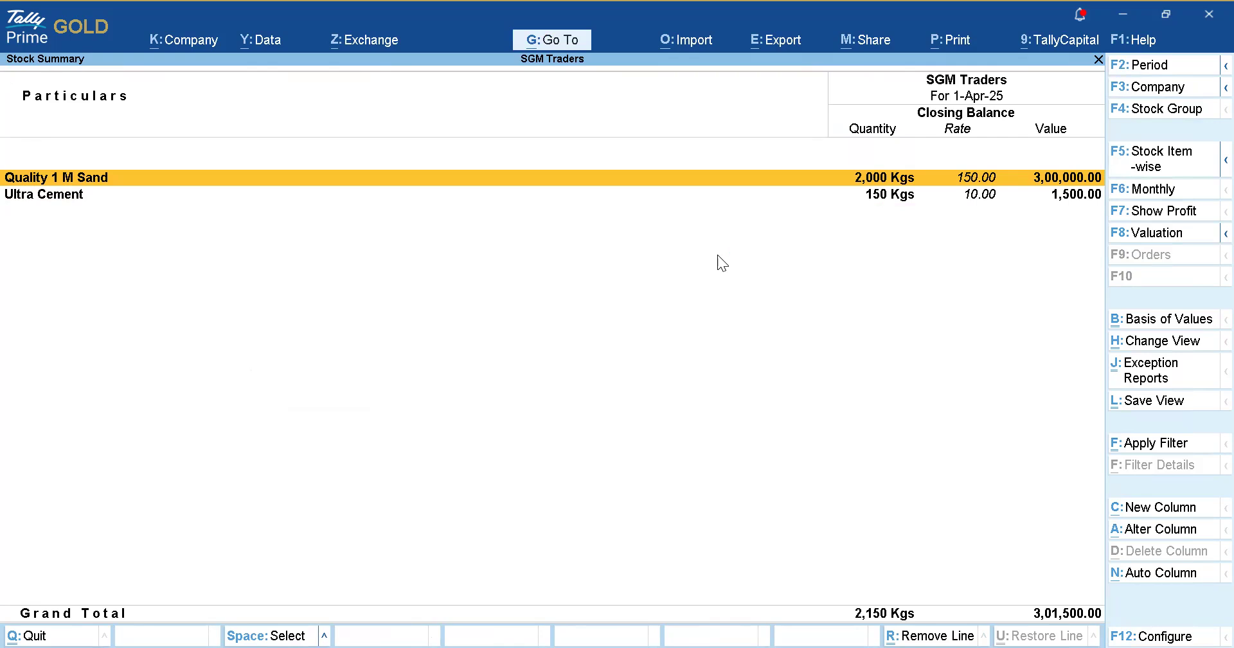
pyautogui.hotkey('alt', 'F5')
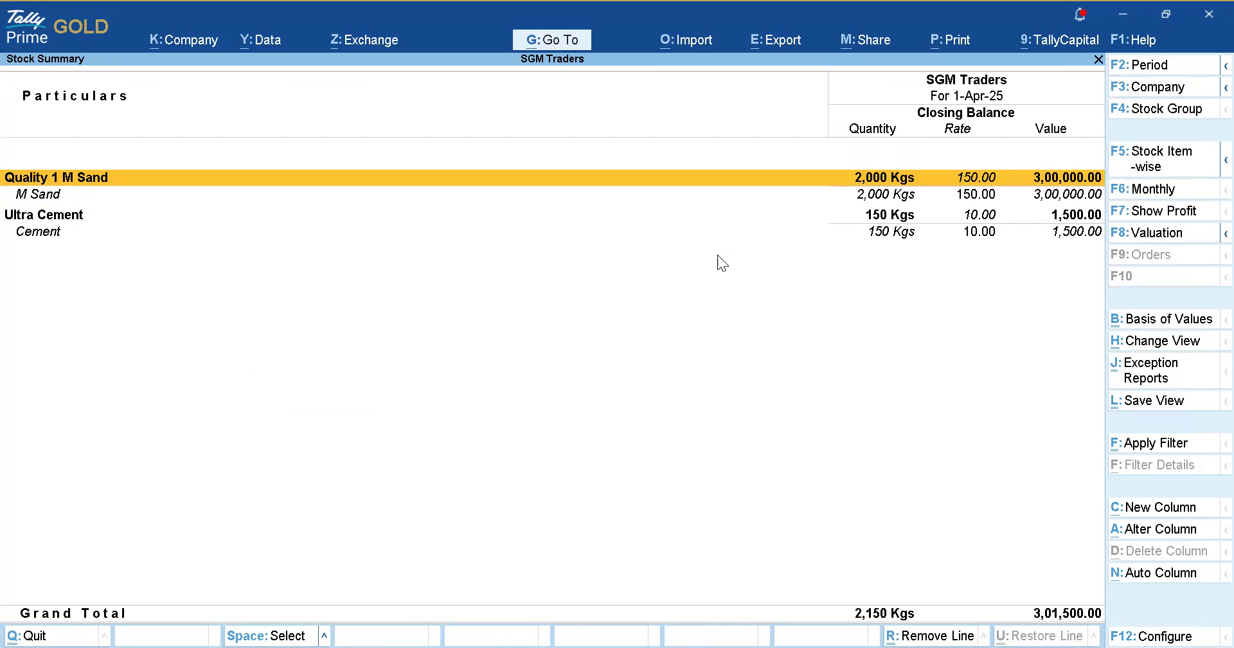
pyautogui.press('Escape')
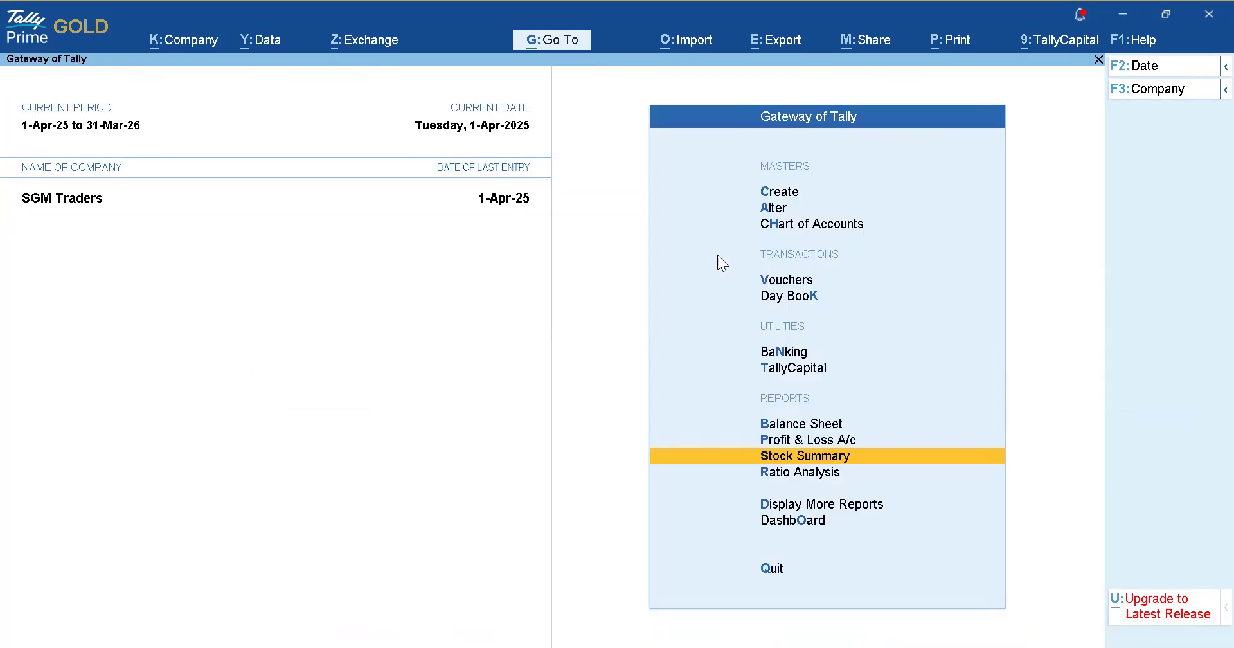
pyautogui.press('v')
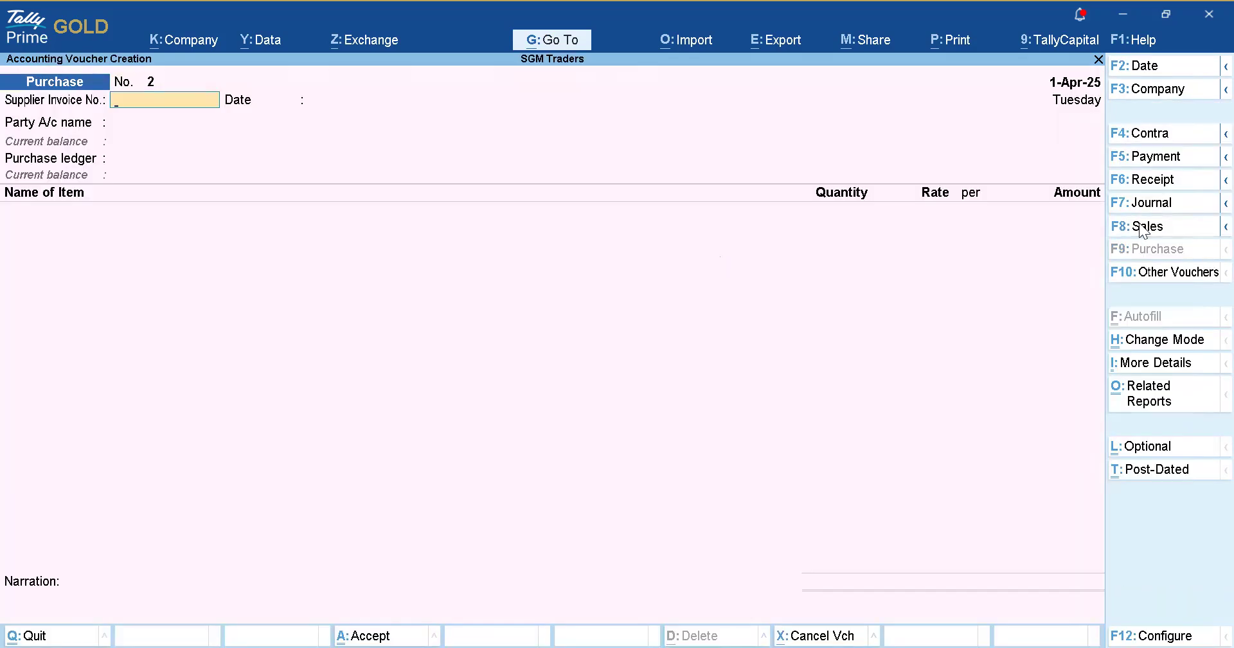
# From the sales voucher's party field, start a new ledger named PQR.
pyautogui.click(1205, 233)
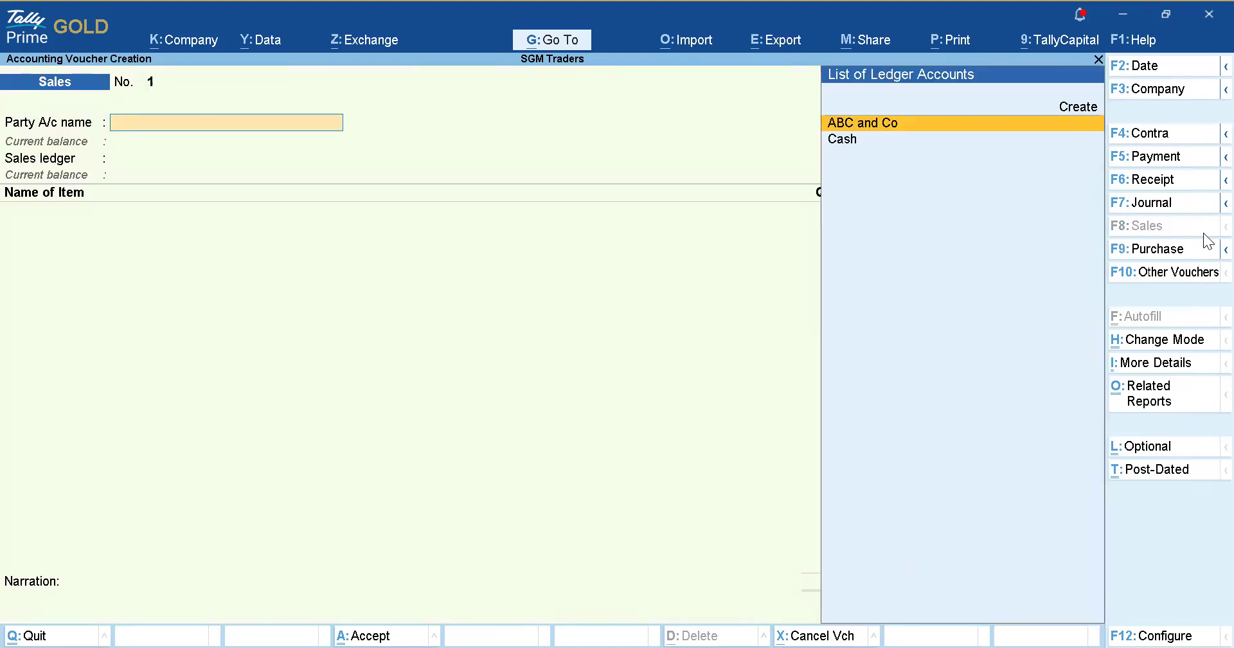
pyautogui.press('Up')
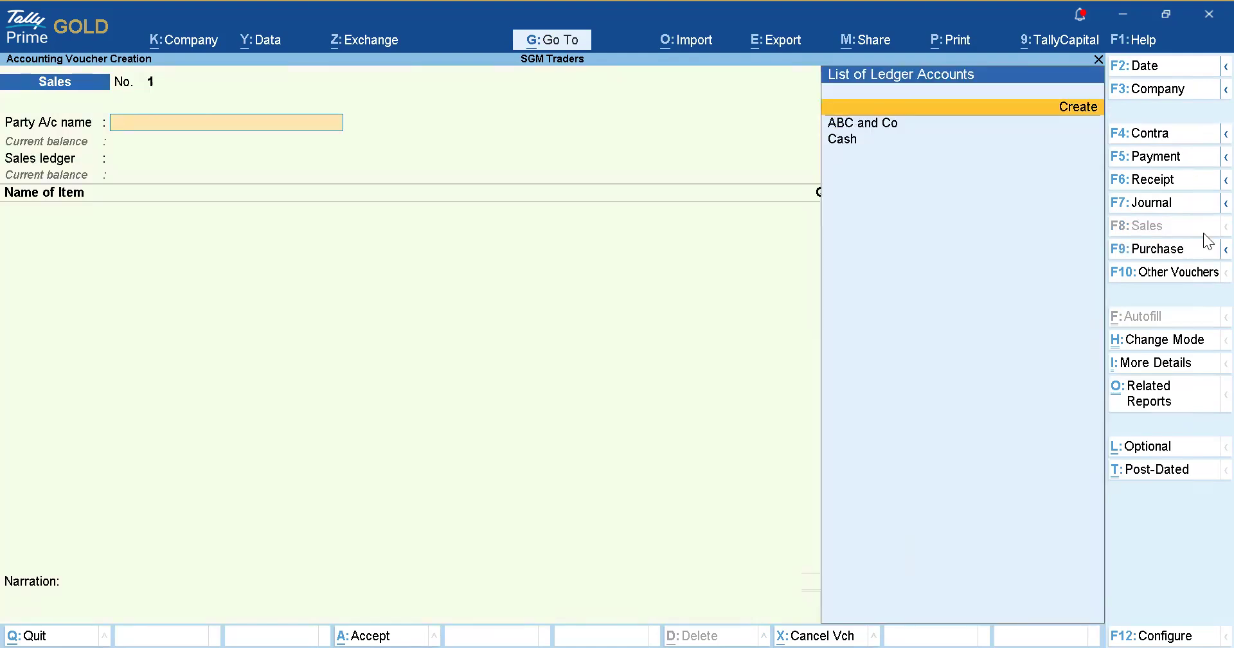
pyautogui.press('Return')
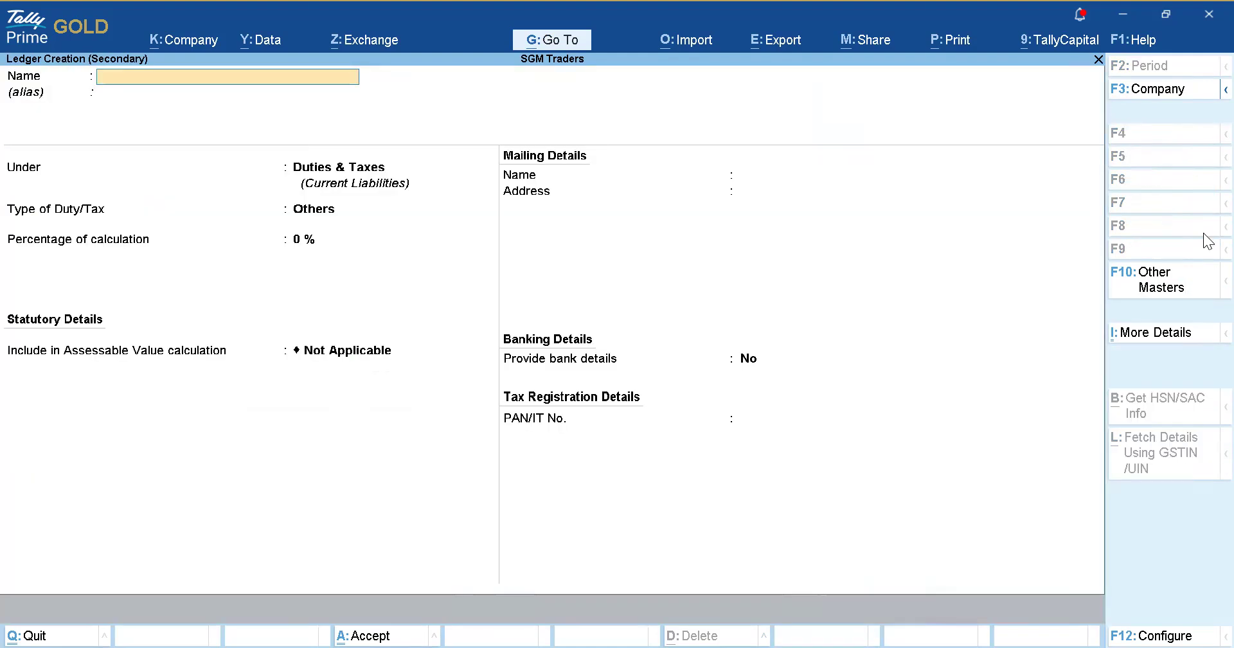
pyautogui.write('PQR')
pyautogui.press('Return')
pyautogui.press('Return')
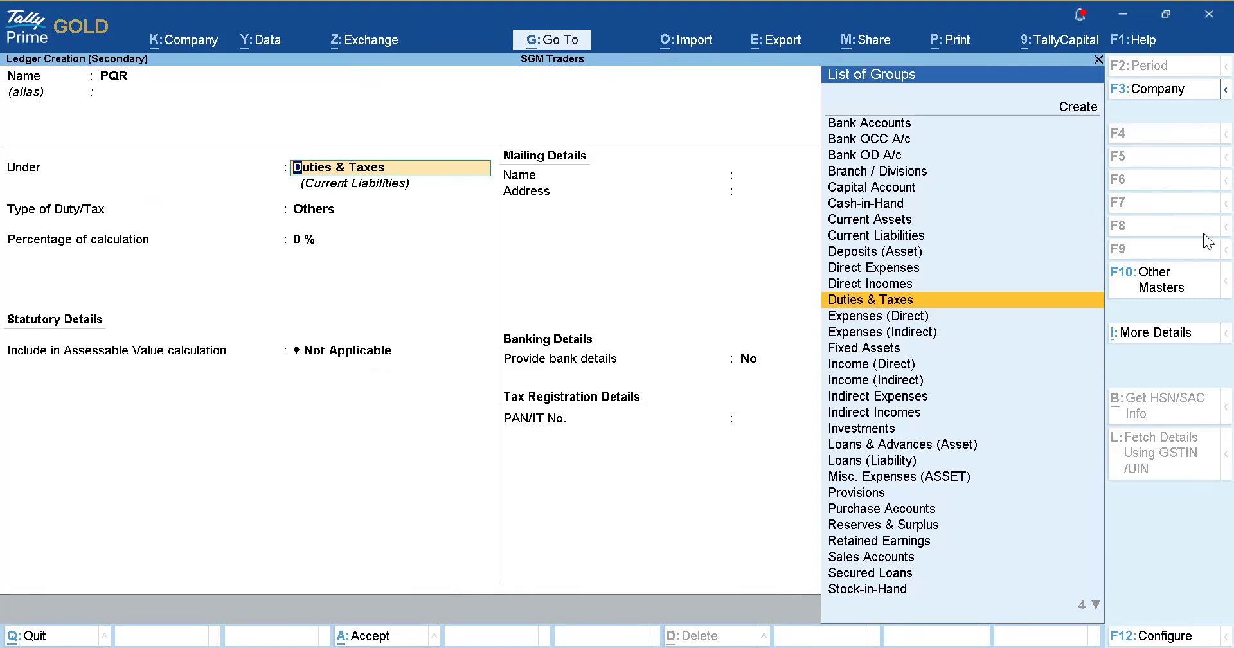
# Place PQR under Sundry Debtors with Regular GST registration and a GSTIN, then accept it.
pyautogui.write('Debtors')
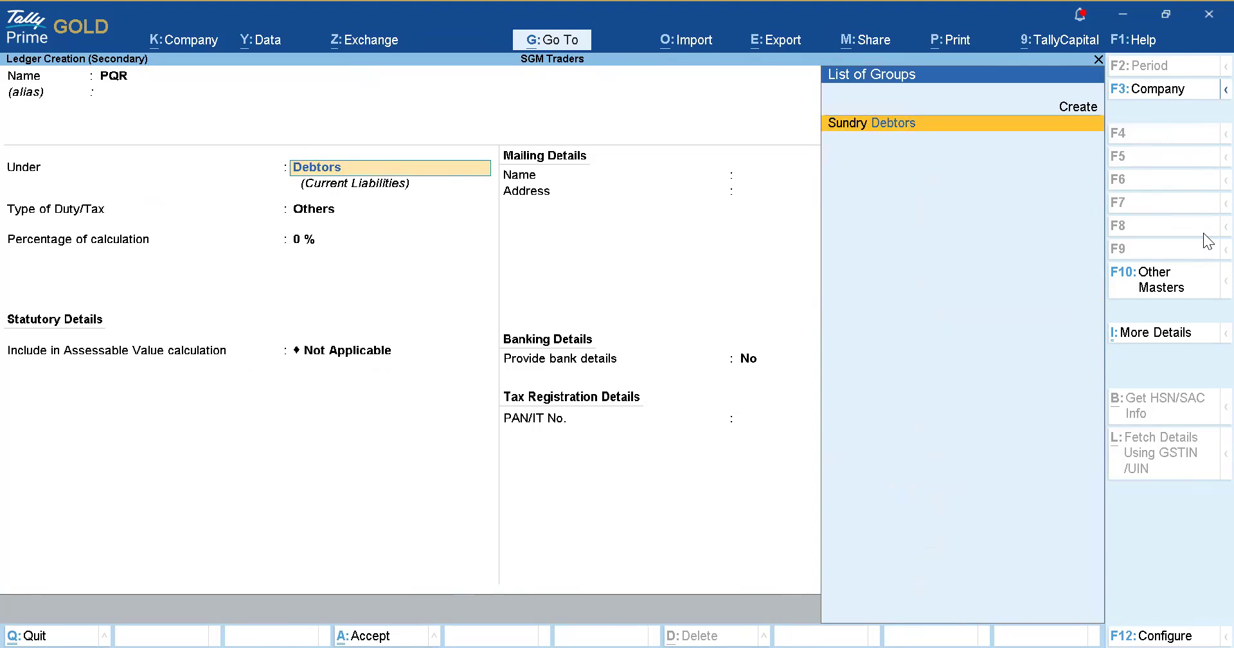
pyautogui.press('Return')
pyautogui.press('Return')
pyautogui.press('Return')
pyautogui.press('Return')
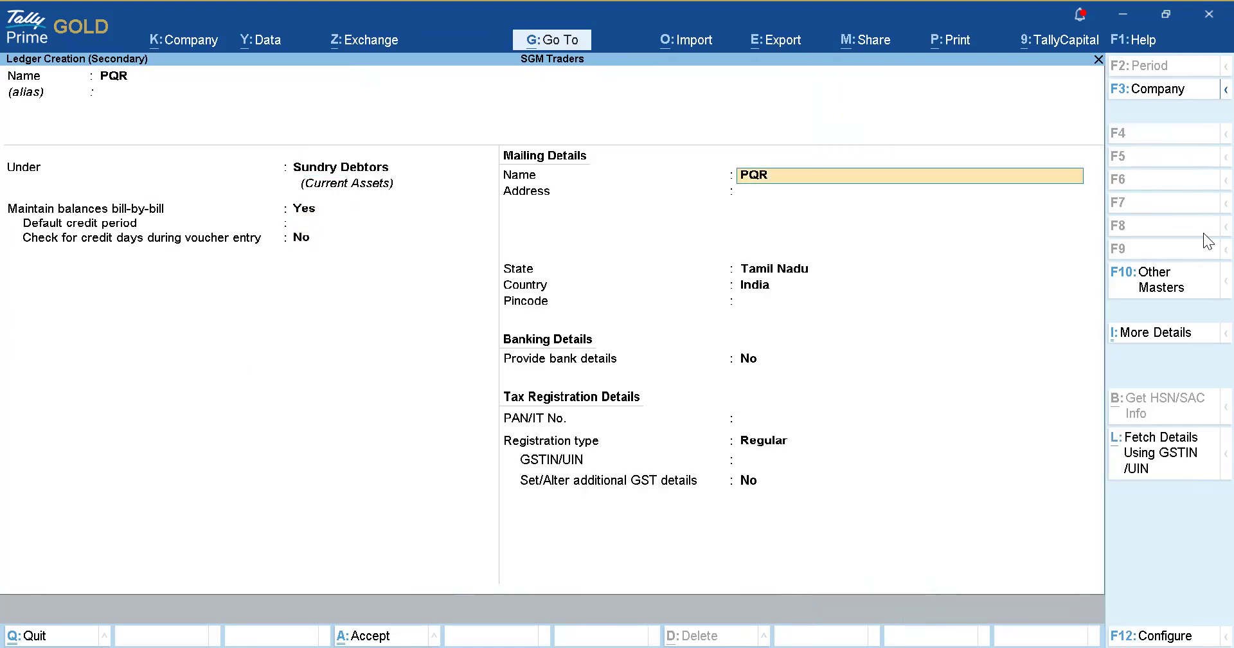
pyautogui.press('Return')
pyautogui.press('Return')
pyautogui.press('Return')
pyautogui.press('Return')
pyautogui.press('Return')
pyautogui.press('Return')
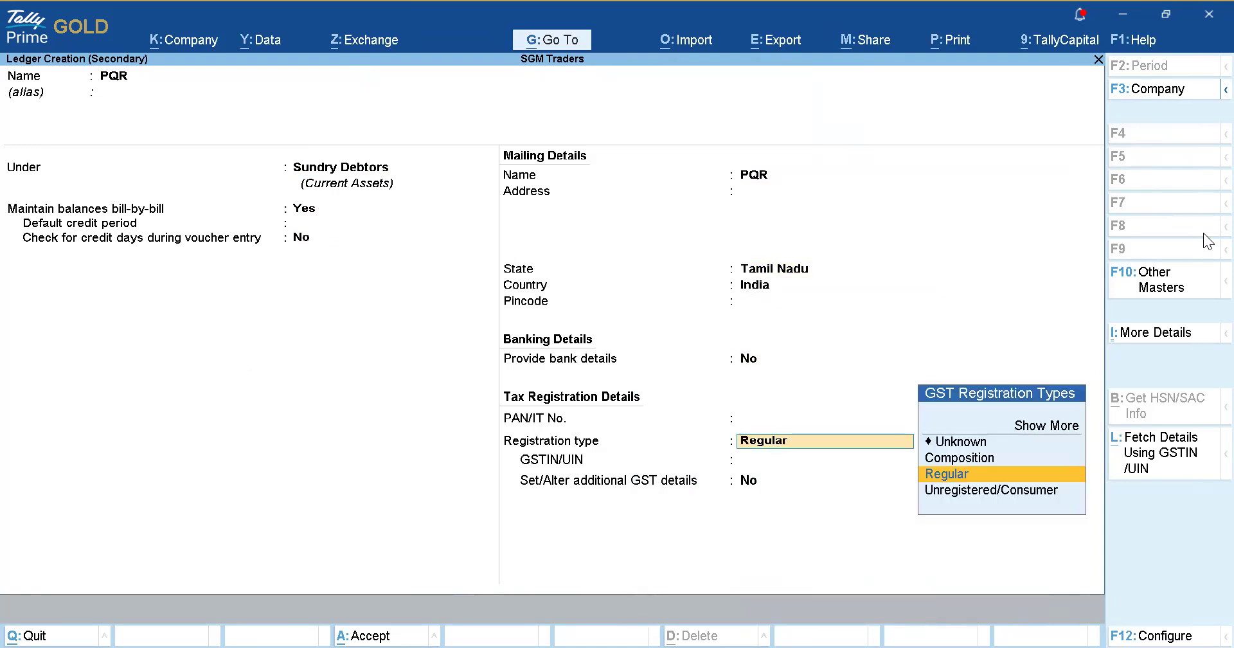
pyautogui.press('Return')
pyautogui.write('33')
pyautogui.press('Return')
pyautogui.press('Return')
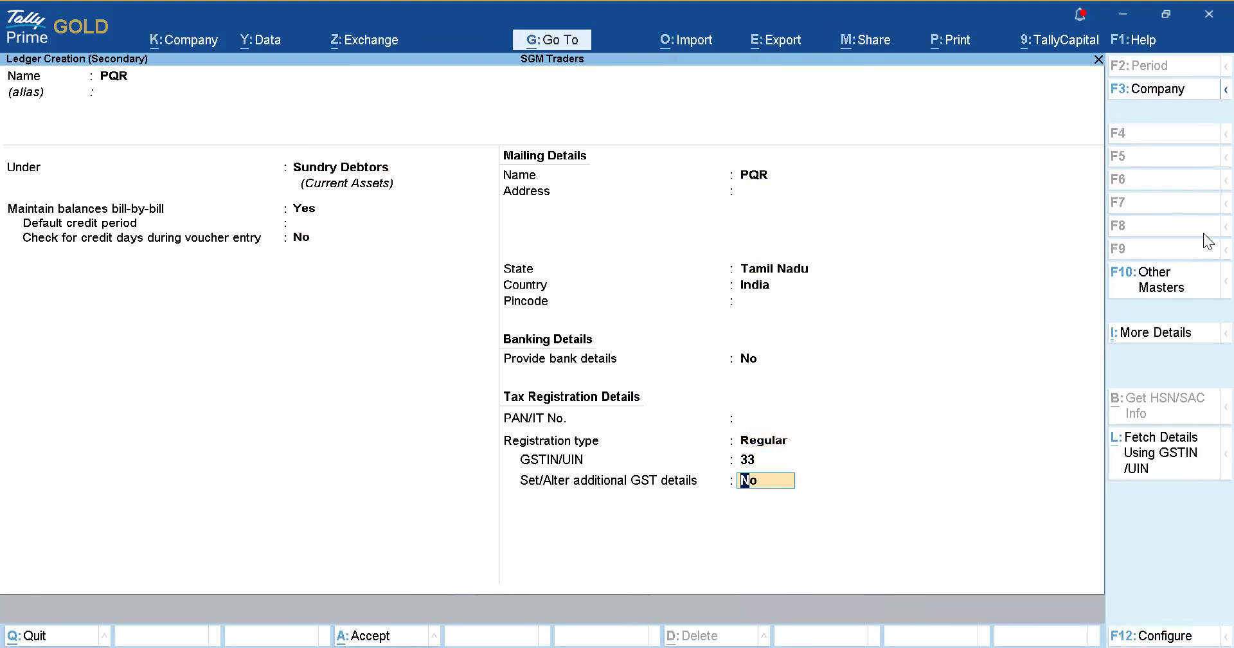
pyautogui.press('Return')
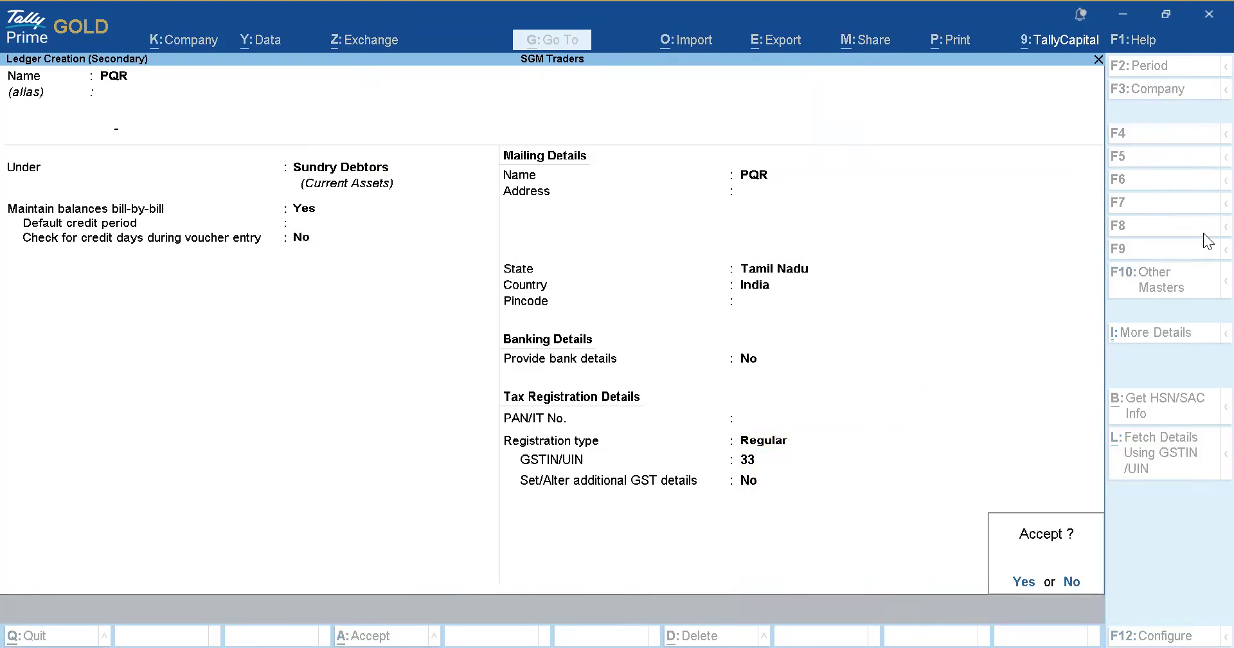
pyautogui.press('Return')
pyautogui.press('Return')
pyautogui.press('Return')
pyautogui.press('Return')
pyautogui.press('Return')
pyautogui.press('Return')
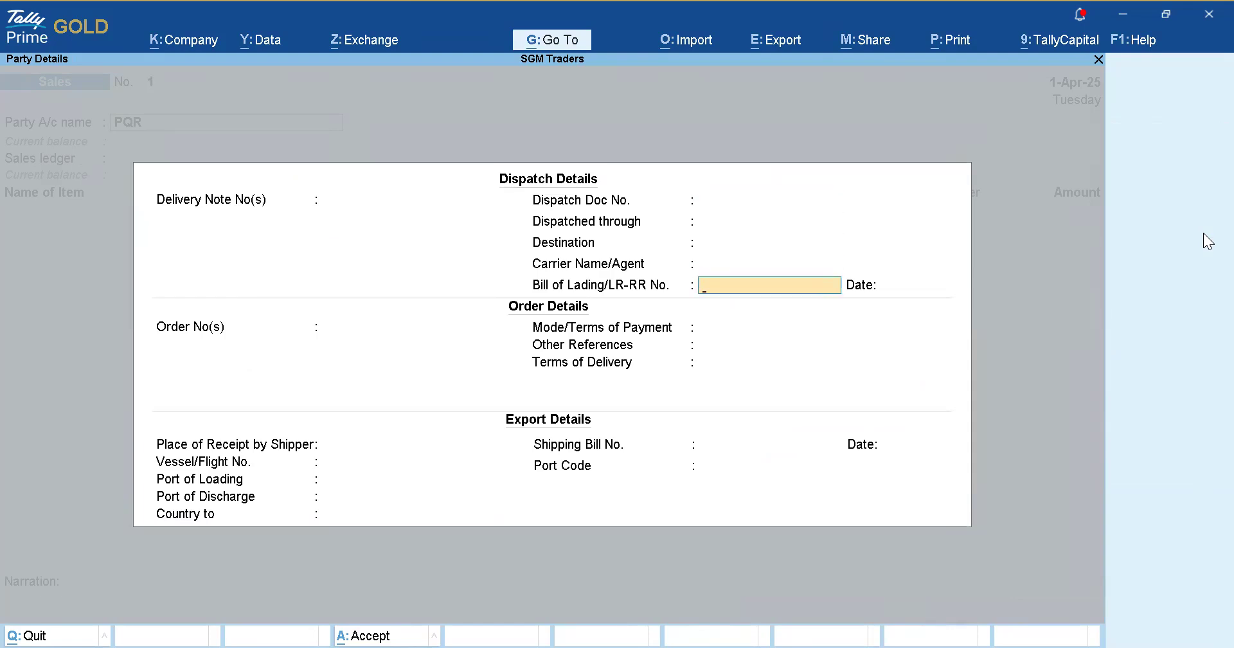
# Skip the dispatch and order details and accept PQR's party details.
pyautogui.press('Return')
pyautogui.press('Return')
pyautogui.press('Return')
pyautogui.press('Return')
pyautogui.press('Return')
pyautogui.press('Return')
pyautogui.press('Return')
pyautogui.press('Return')
pyautogui.press('Return')
pyautogui.press('Return')
pyautogui.press('Return')
pyautogui.press('Return')
pyautogui.press('Return')
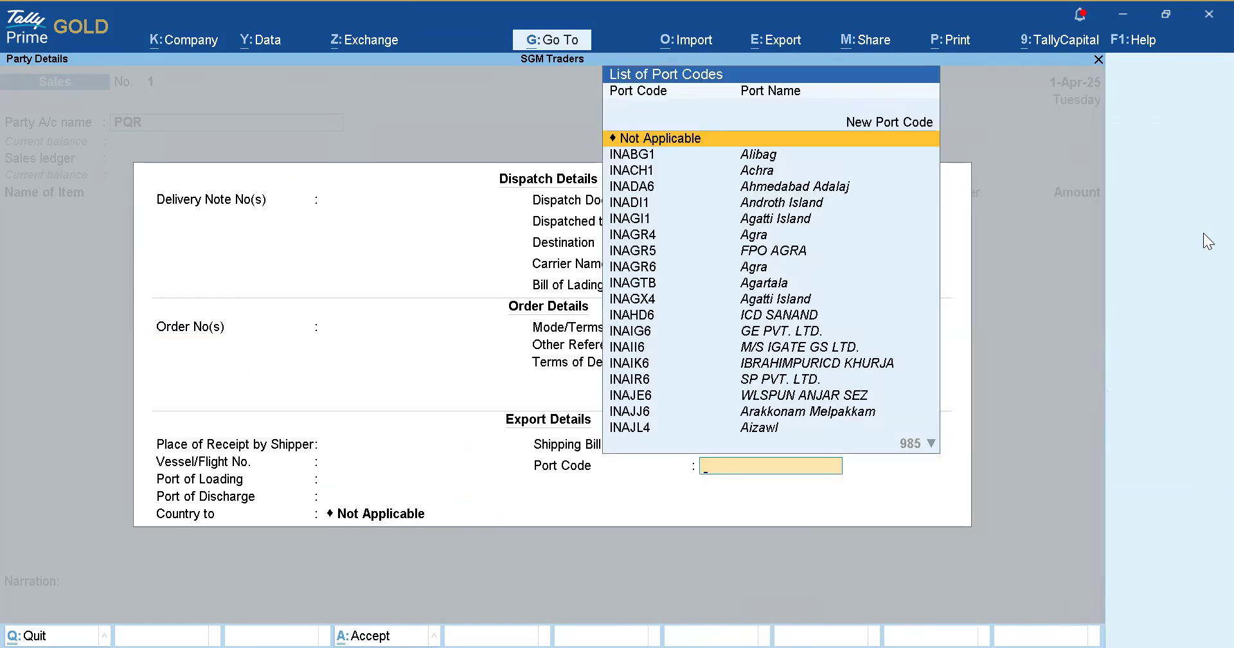
pyautogui.press('Return')
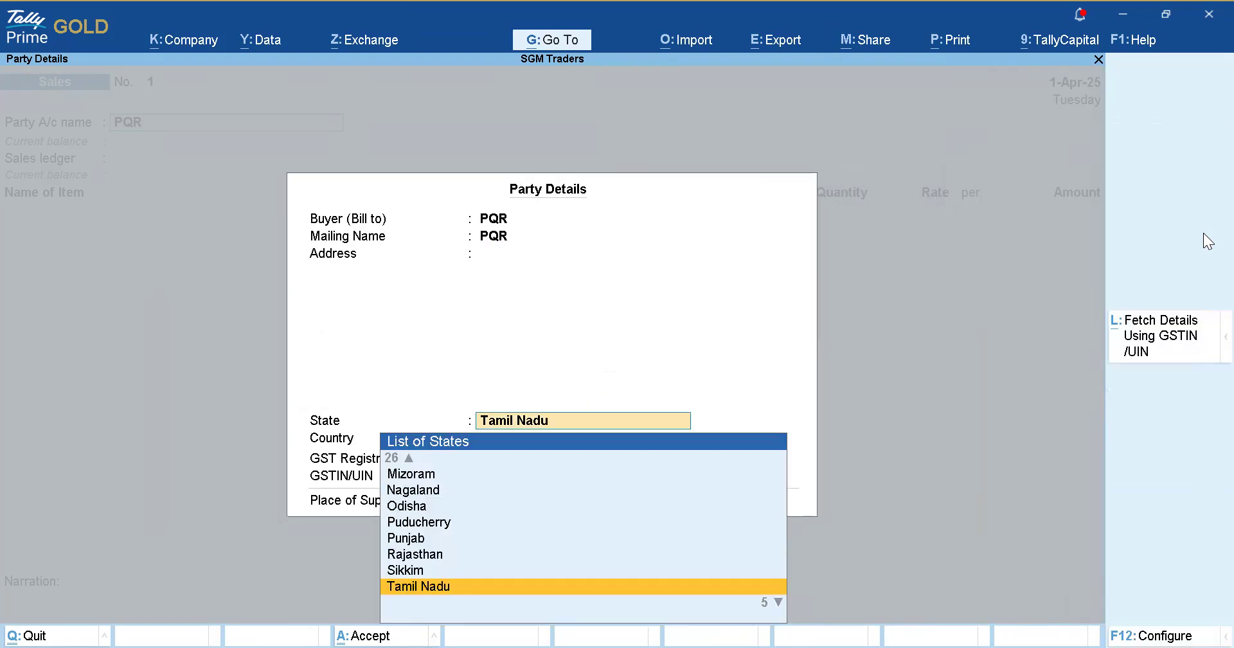
pyautogui.hotkey('ctrl', 'a')
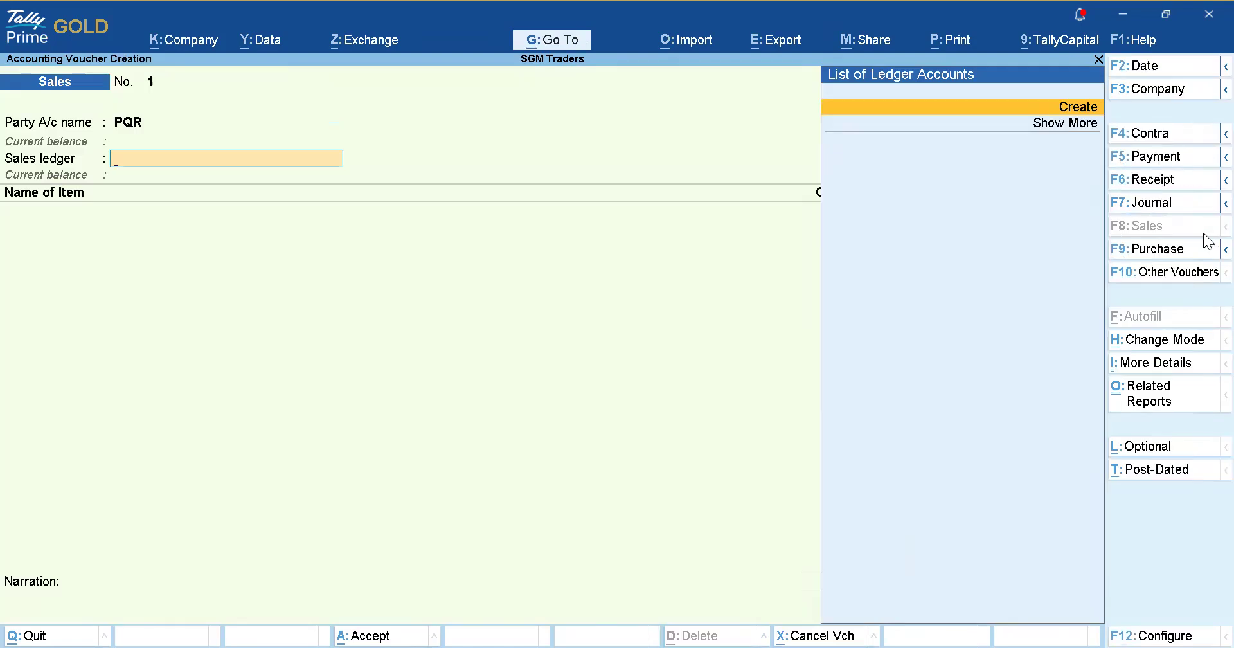
# Create a GST Sales ledger under Sales Accounts as the voucher's sales ledger.
pyautogui.press('Return')
pyautogui.write('GST')
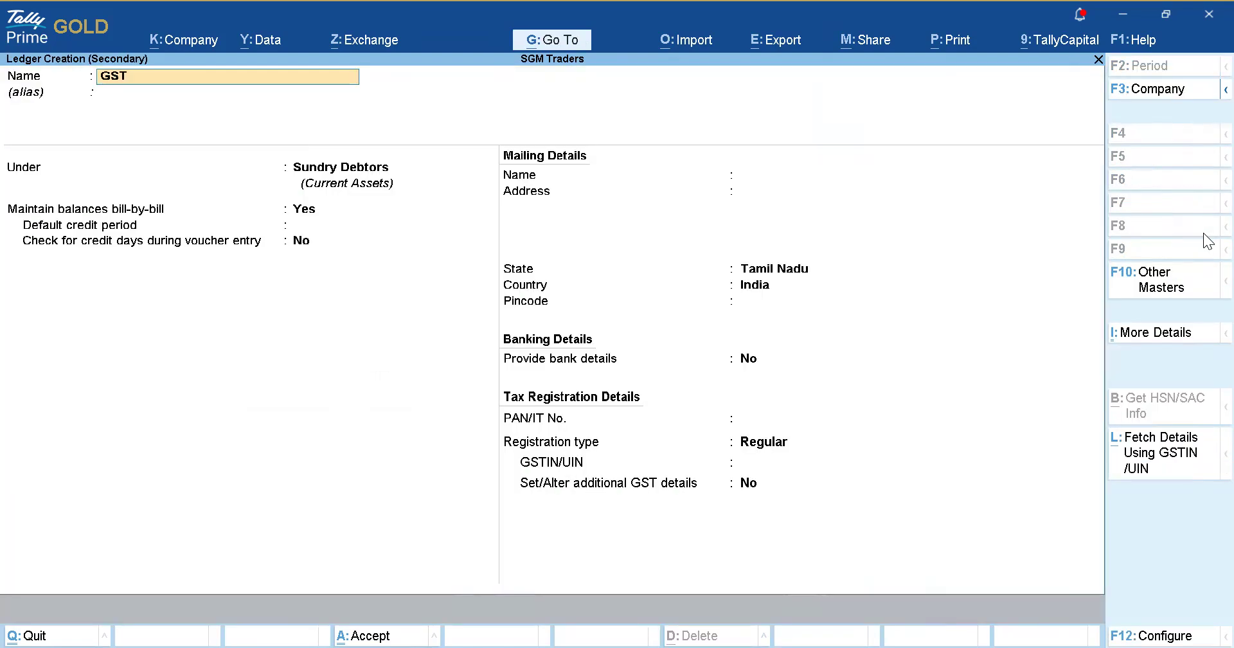
pyautogui.write(' Sales')
pyautogui.press('Return')
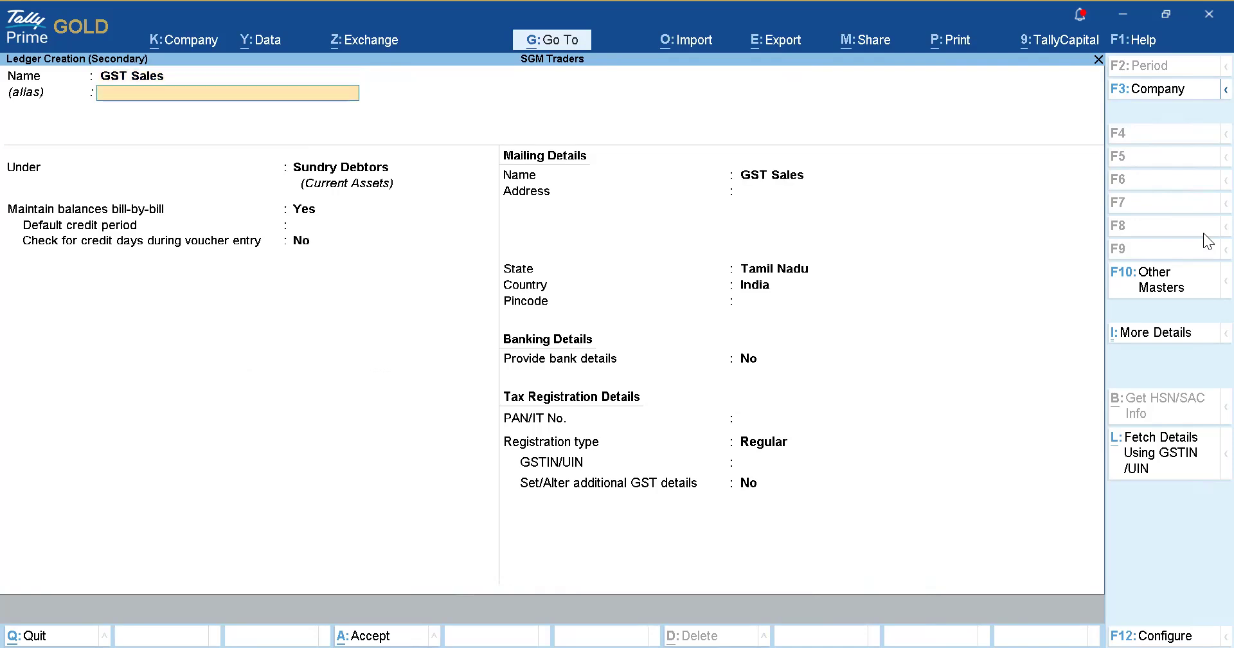
pyautogui.write('Sales')
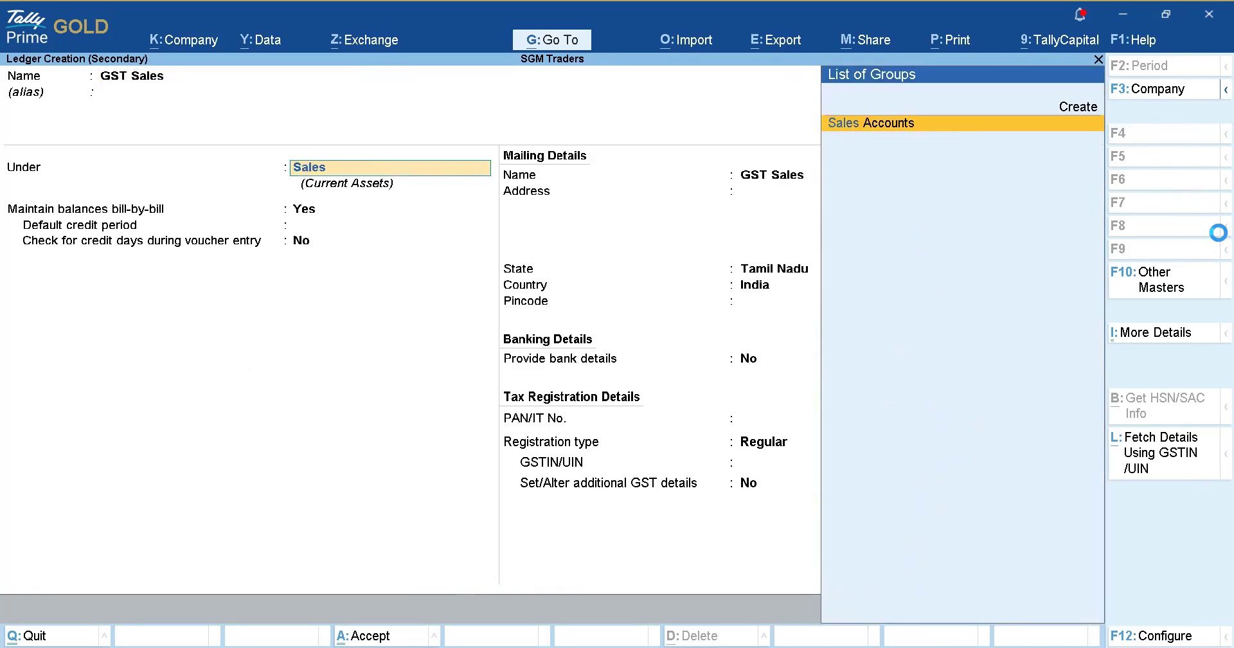
pyautogui.press('Return')
pyautogui.hotkey('ctrl', 'a')
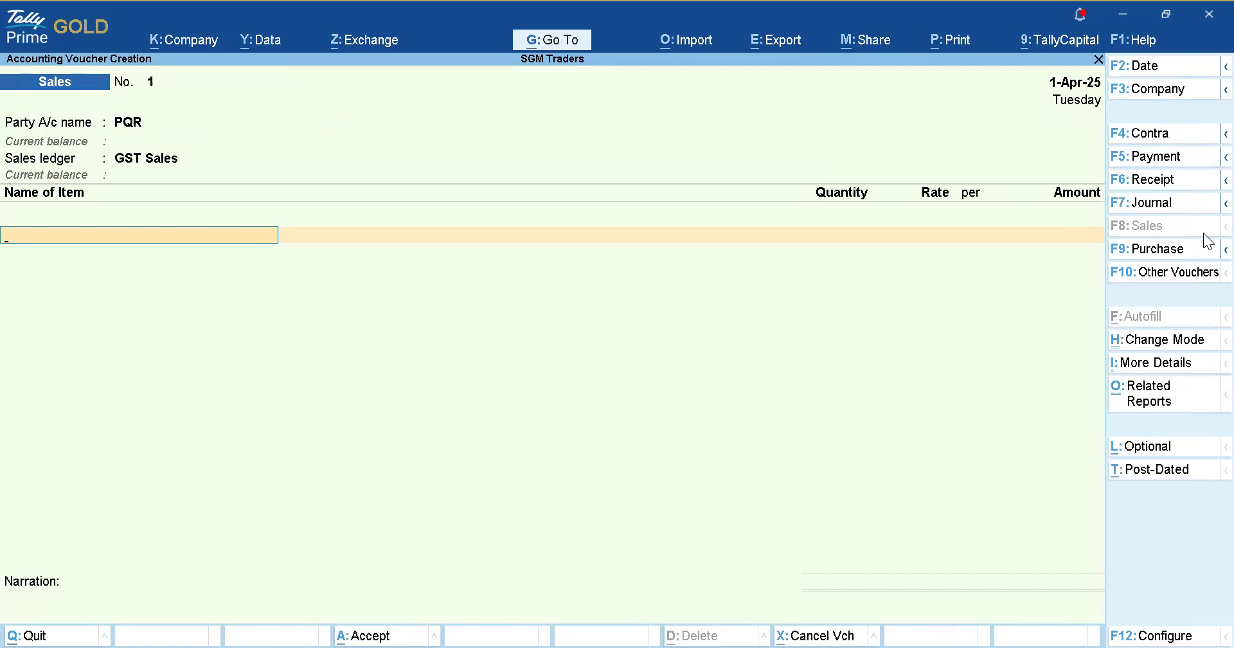
# Bill Cement 15 Kgs at 150 and M Sand 25 Kgs at 2,000.
pyautogui.press('Down')
pyautogui.press('Return')
pyautogui.press('Return')
pyautogui.write('15')
pyautogui.press('Return')
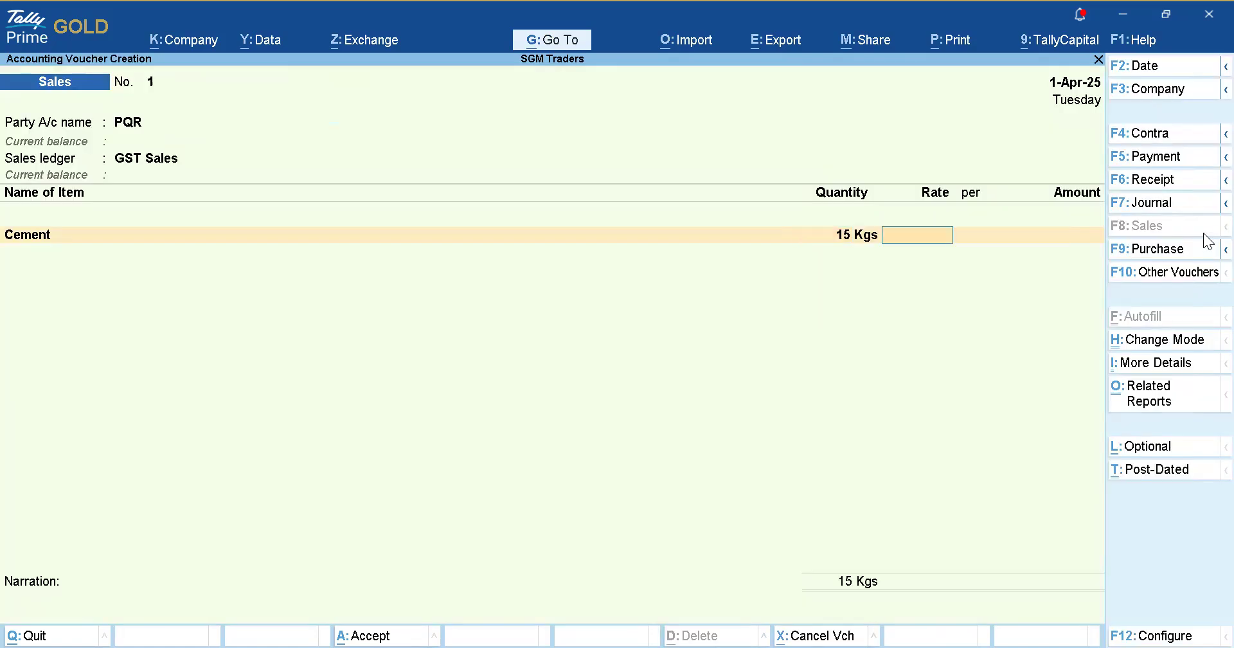
pyautogui.write('150')
pyautogui.press('Return')
pyautogui.press('Return')
pyautogui.press('Return')
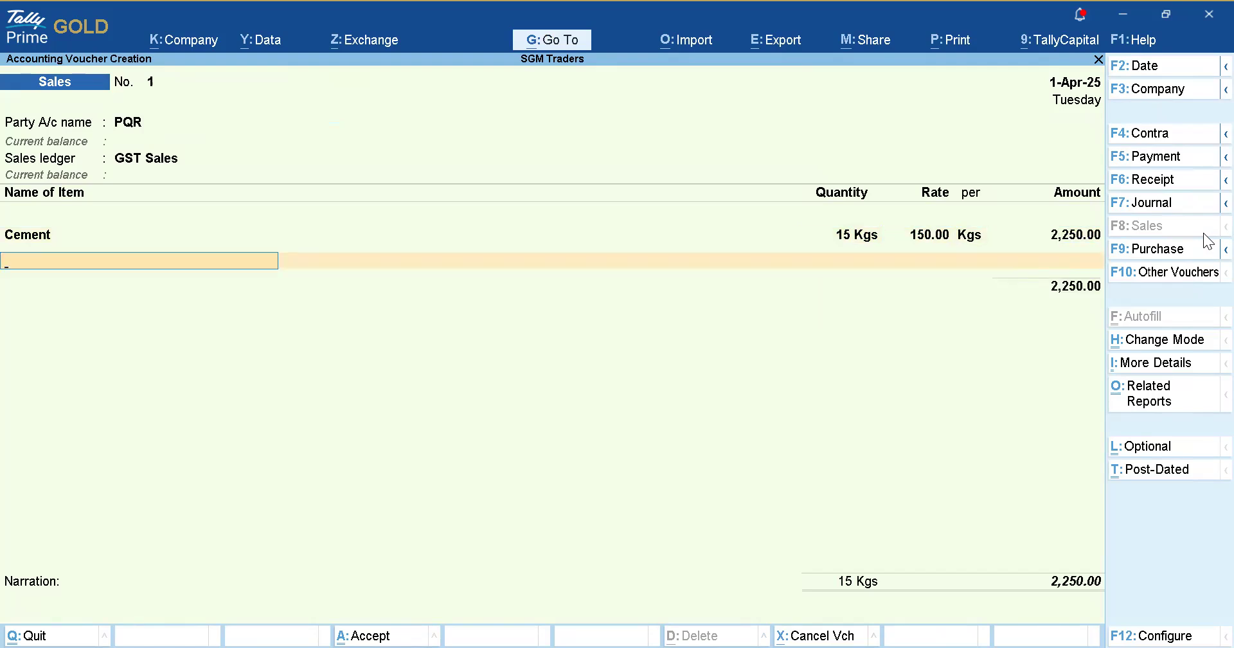
pyautogui.write('Ms')
pyautogui.press('Return')
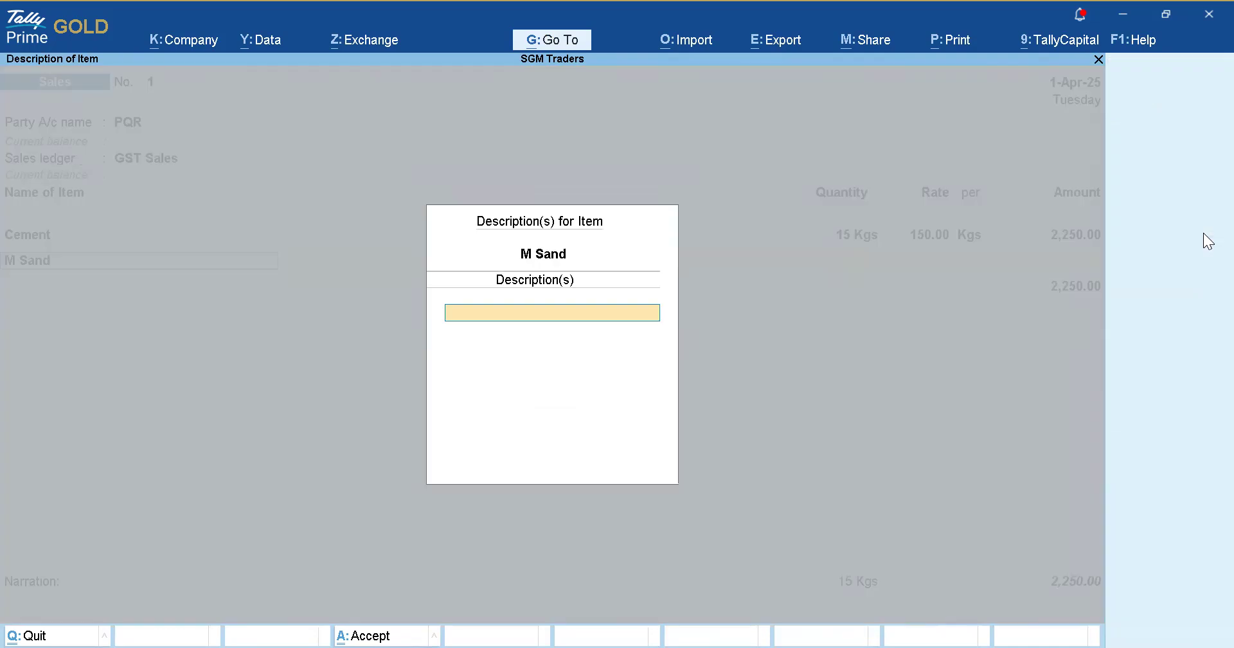
pyautogui.press('Return')
pyautogui.write('25')
pyautogui.press('Return')
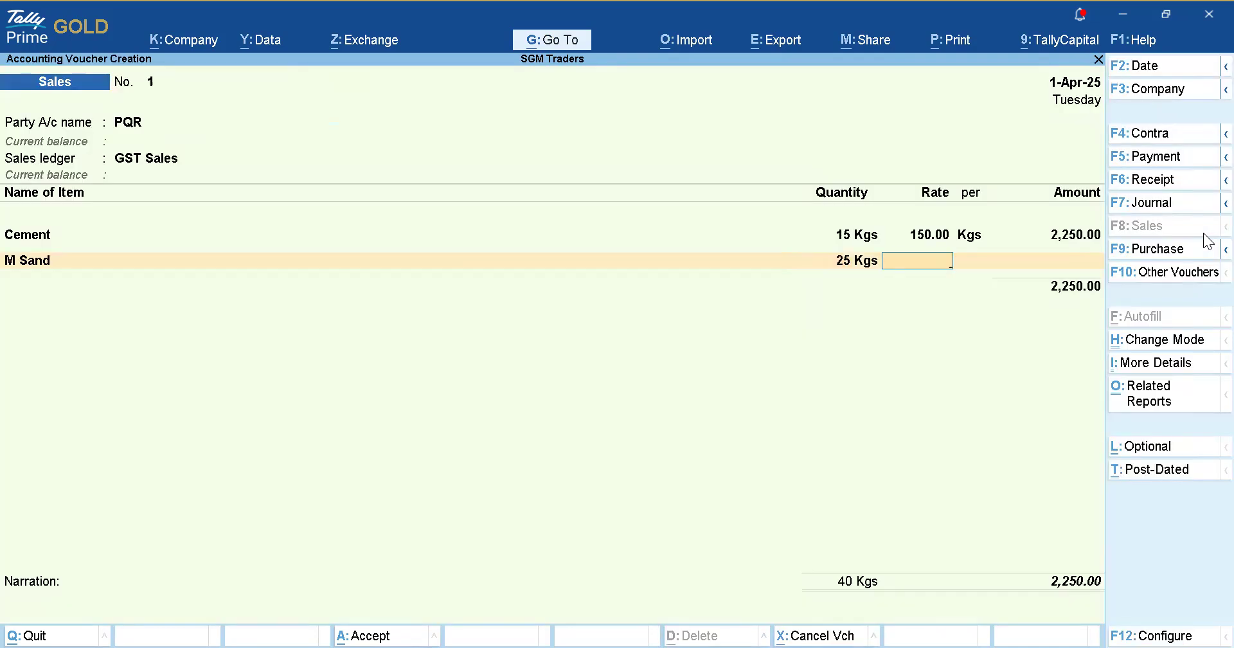
pyautogui.write('2000')
pyautogui.press('Return')
pyautogui.press('Return')
pyautogui.press('Return')
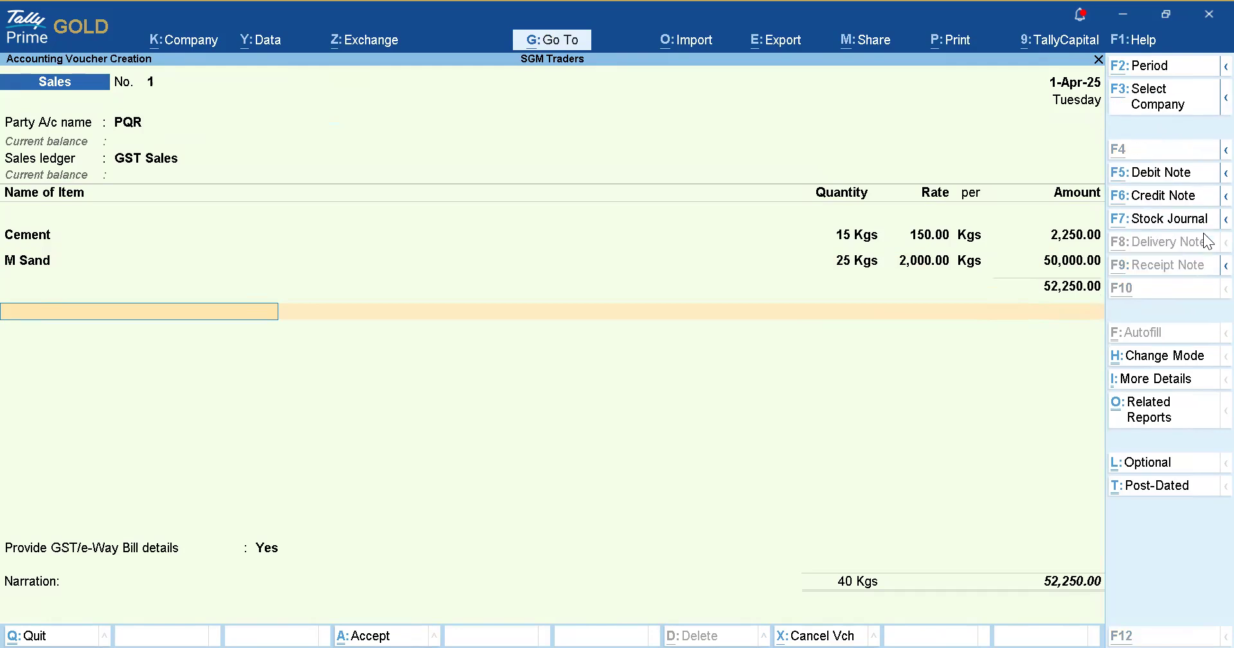
pyautogui.hotkey('alt', 'c')
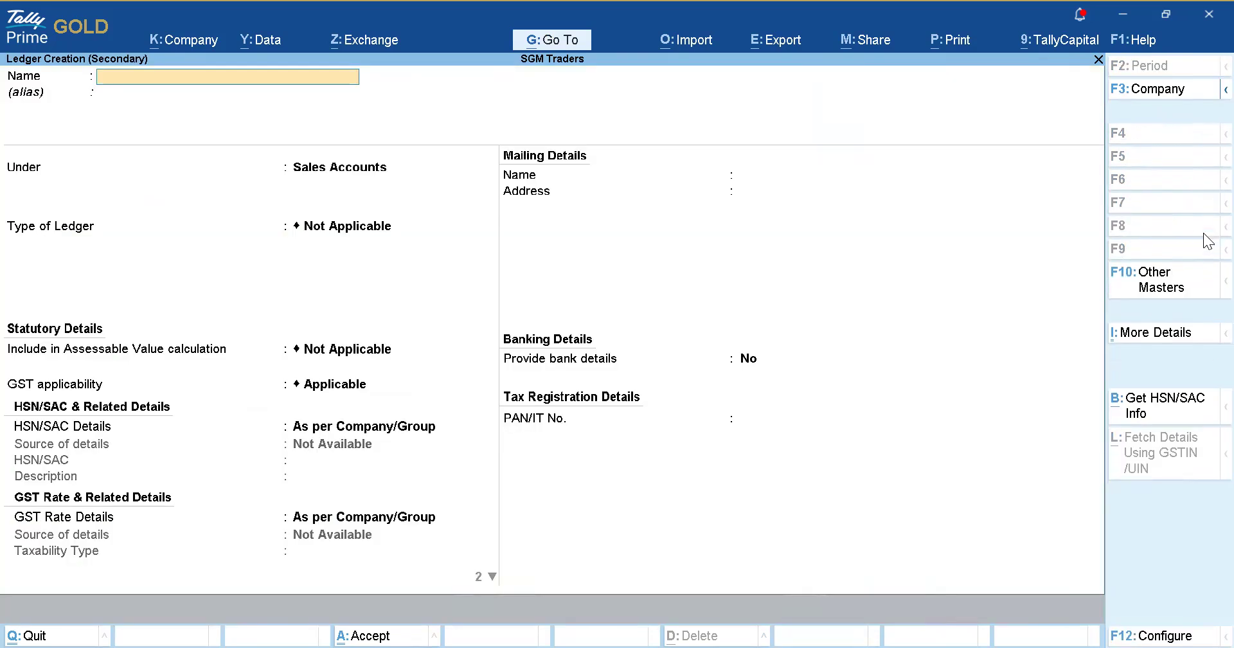
# Name the ledger Hire Charges (Centering Plates) under Direct Incomes with GST applicable.
pyautogui.write('Hire Charges (Center')
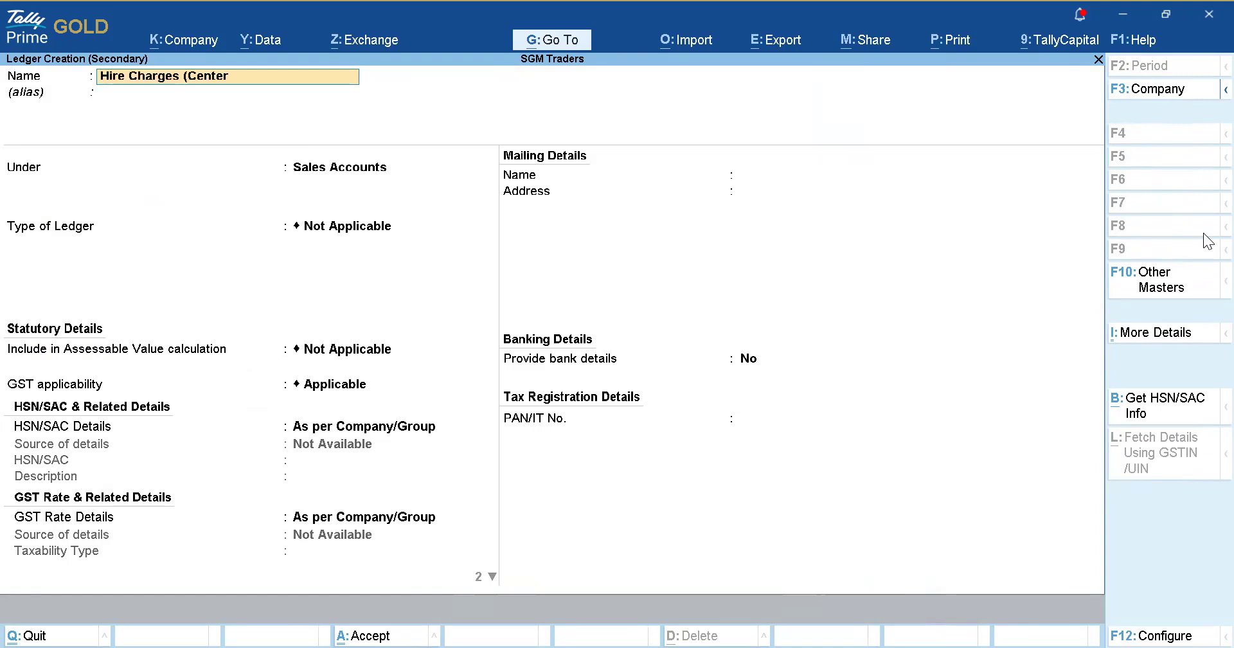
pyautogui.write('ing Plate')
pyautogui.press('Return')
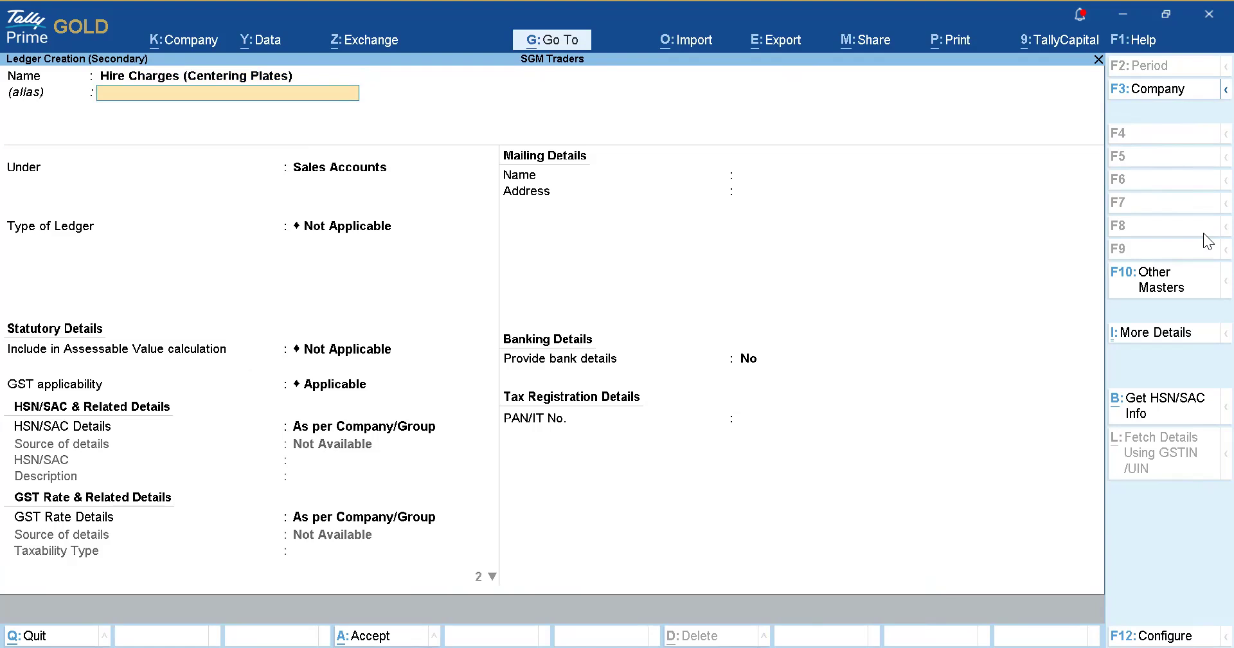
pyautogui.press('Return')
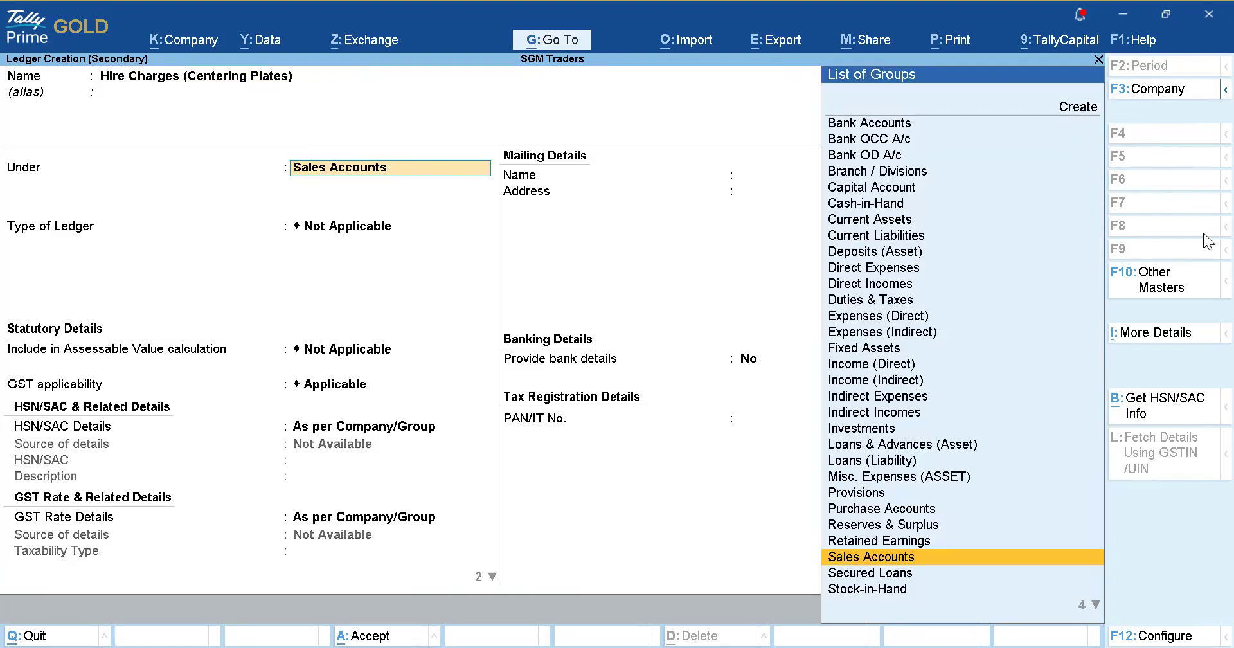
pyautogui.write('Direct')
pyautogui.press('Down')
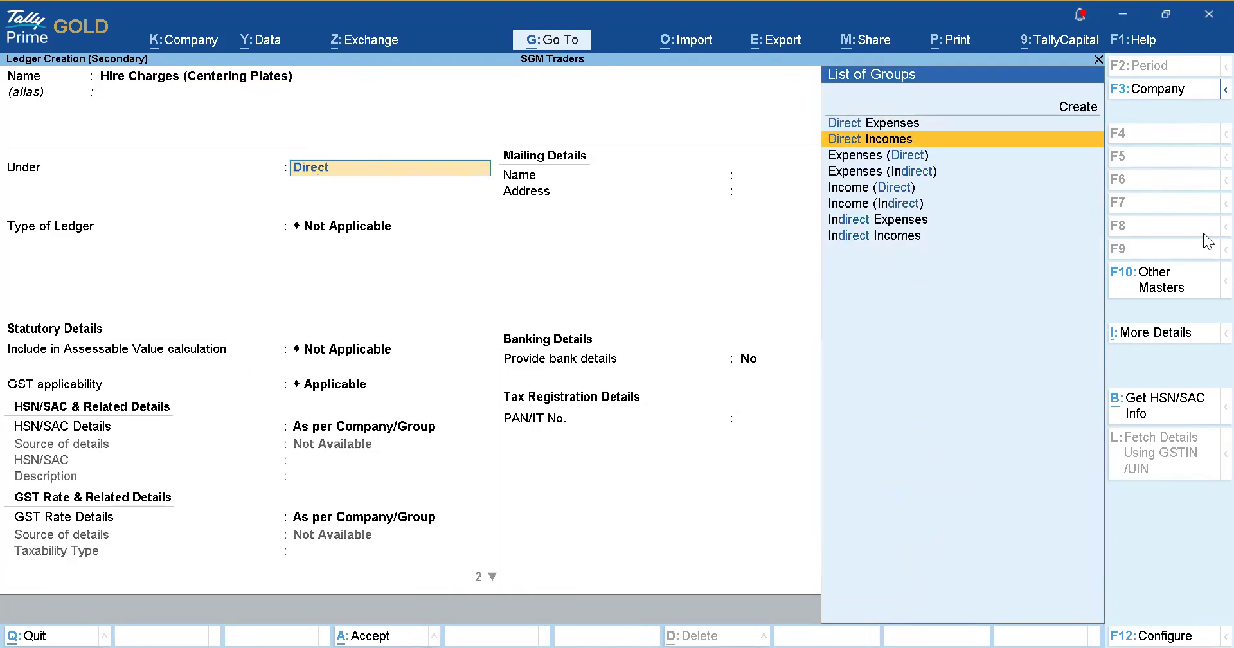
pyautogui.press('Return')
pyautogui.press('Return')
pyautogui.press('Return')
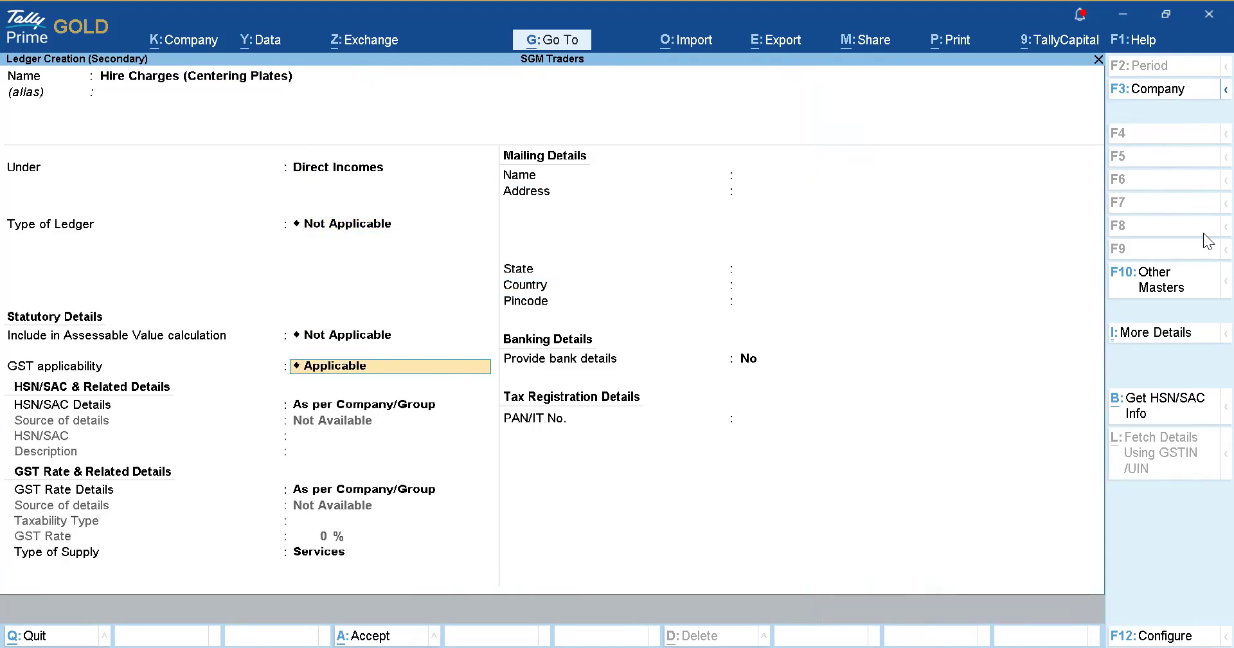
pyautogui.press('Return')
# Give it SAC 998456, Taxable 18% GST rate, and no bank details.
pyautogui.press('Down')
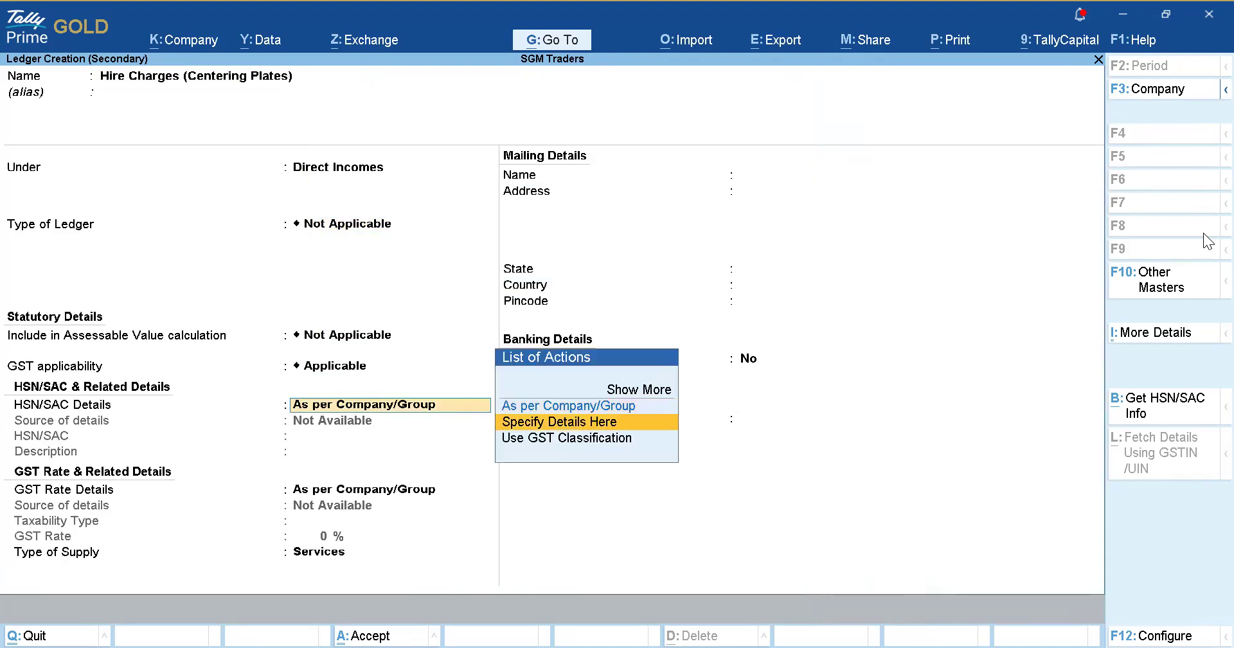
pyautogui.press('Return')
pyautogui.write('998456')
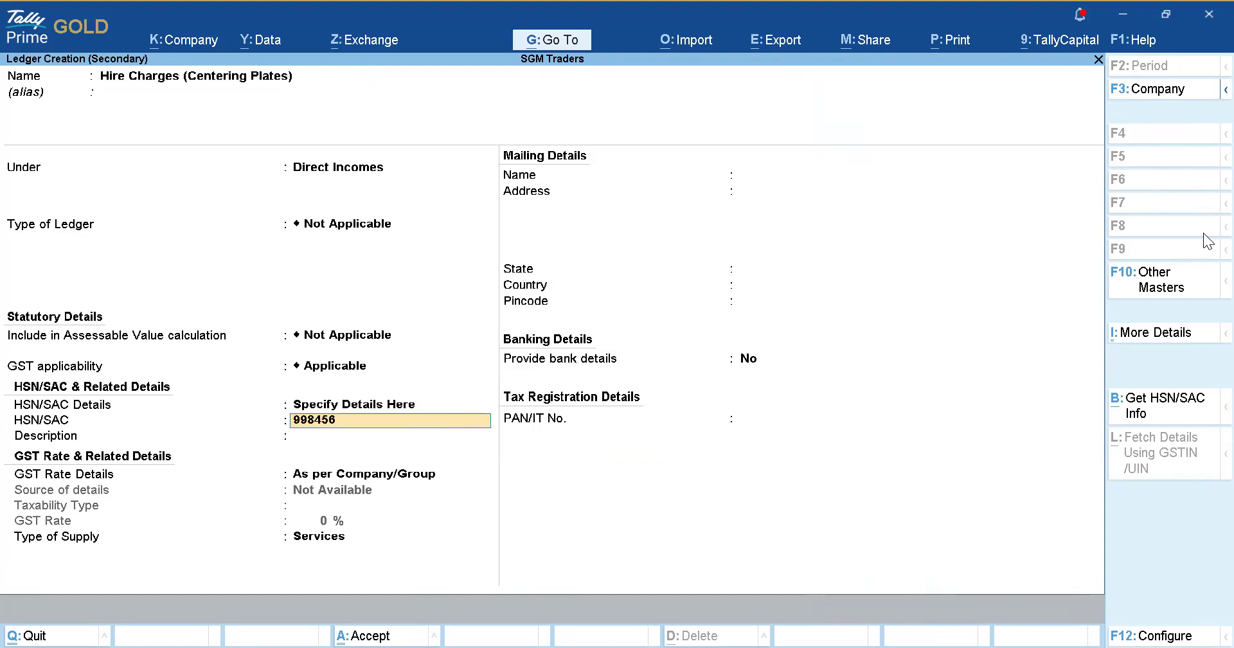
pyautogui.press('Return')
pyautogui.press('Return')
pyautogui.press('Return')
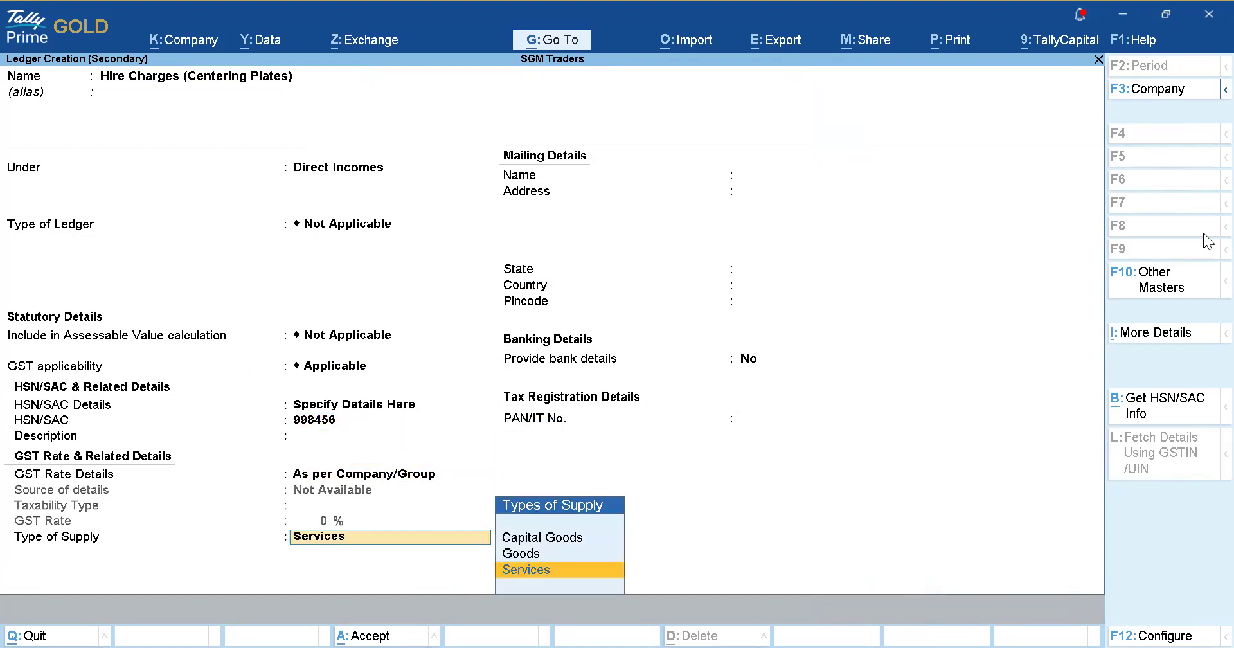
pyautogui.press('BackSpace')
pyautogui.press('Down')
pyautogui.press('Return')
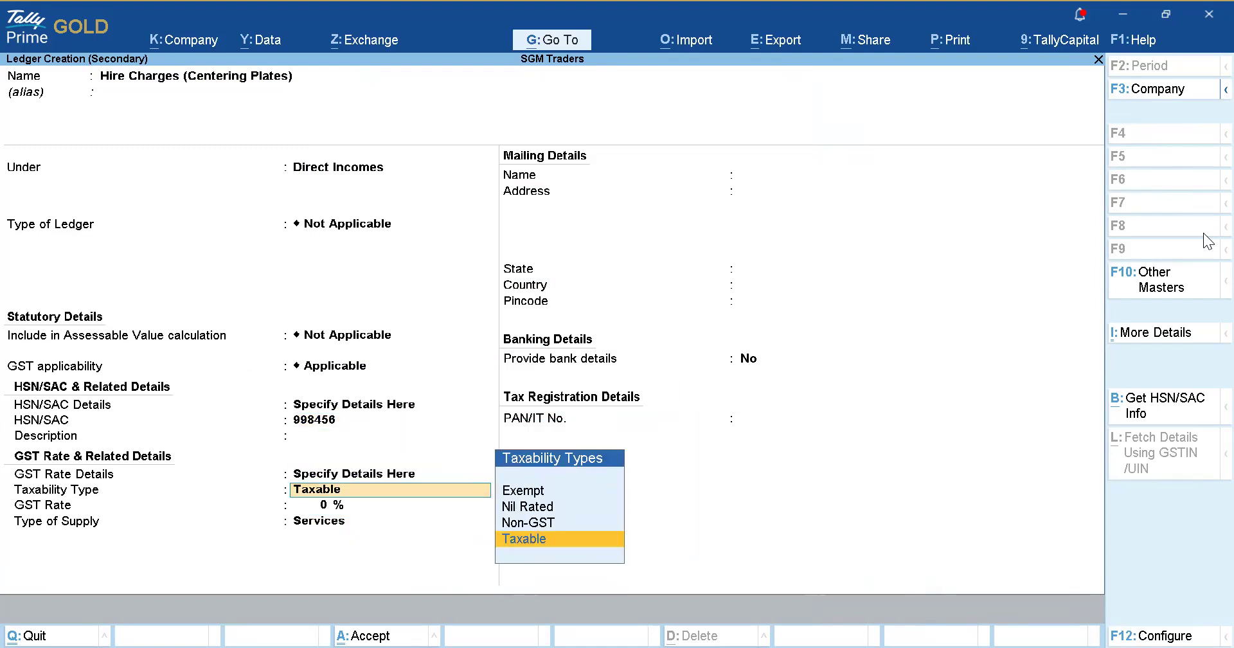
pyautogui.press('Return')
pyautogui.write('18')
pyautogui.press('Return')
pyautogui.press('Return')
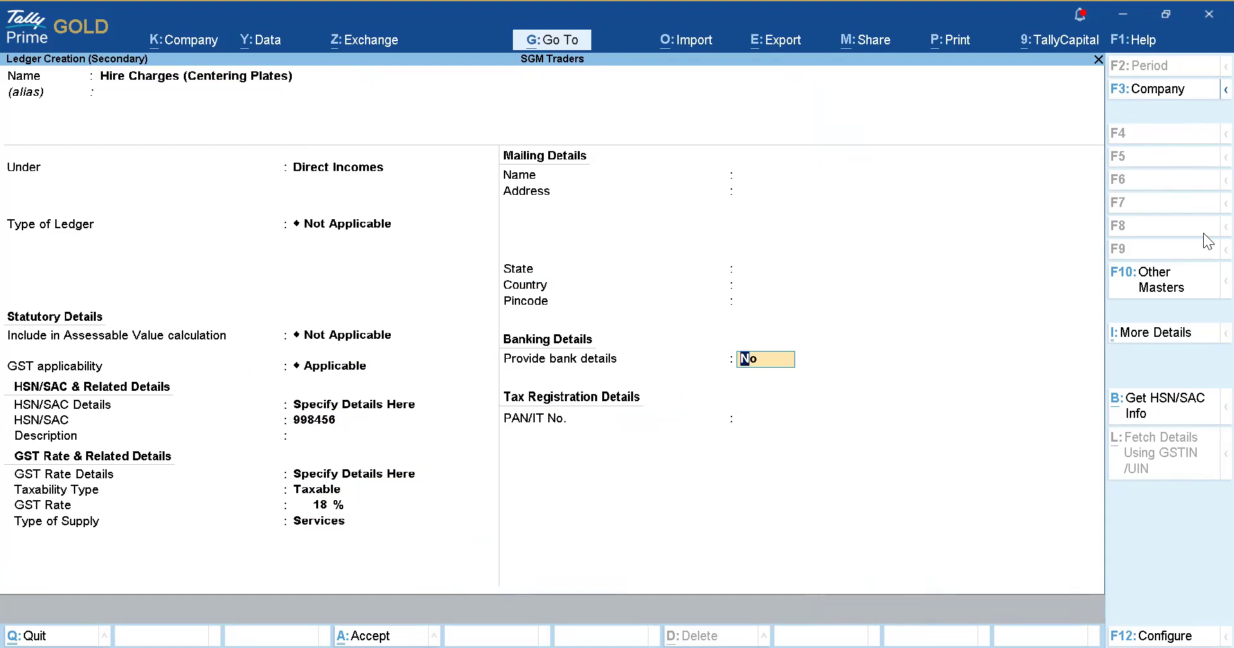
pyautogui.press('Return')
# Save the Hire Charges ledger and add descriptions '150 Nos Plates' and '25 Nos'.
pyautogui.press('Return')
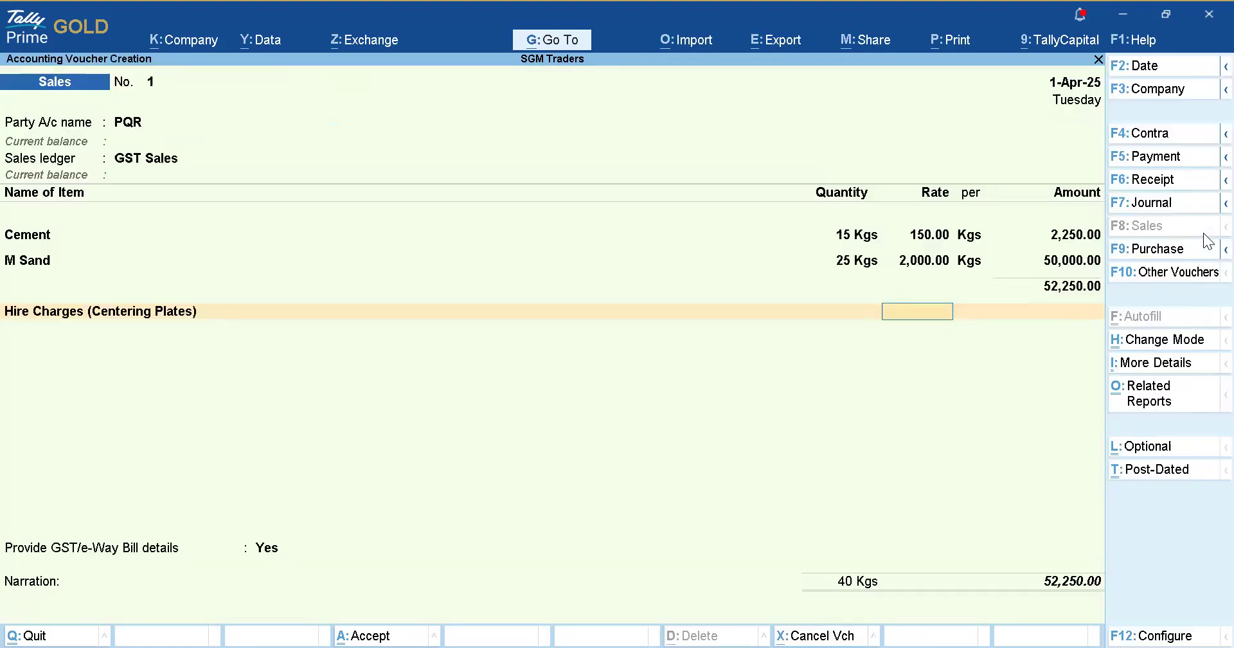
pyautogui.press('Return')
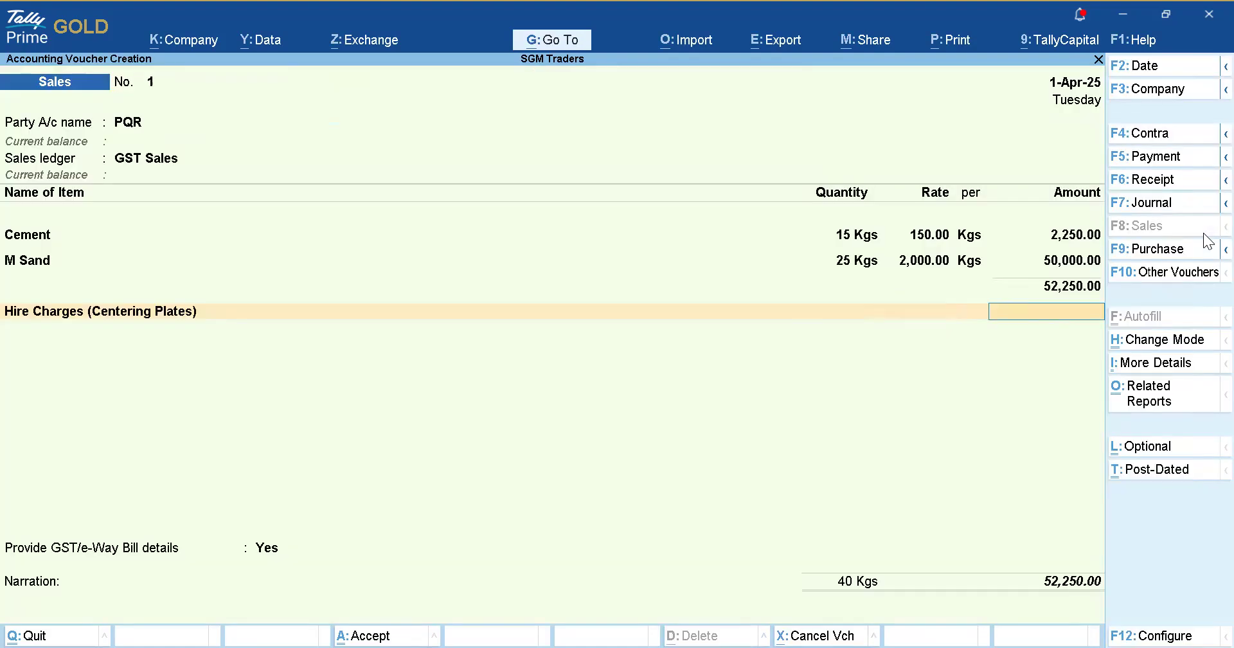
pyautogui.press('BackSpace')
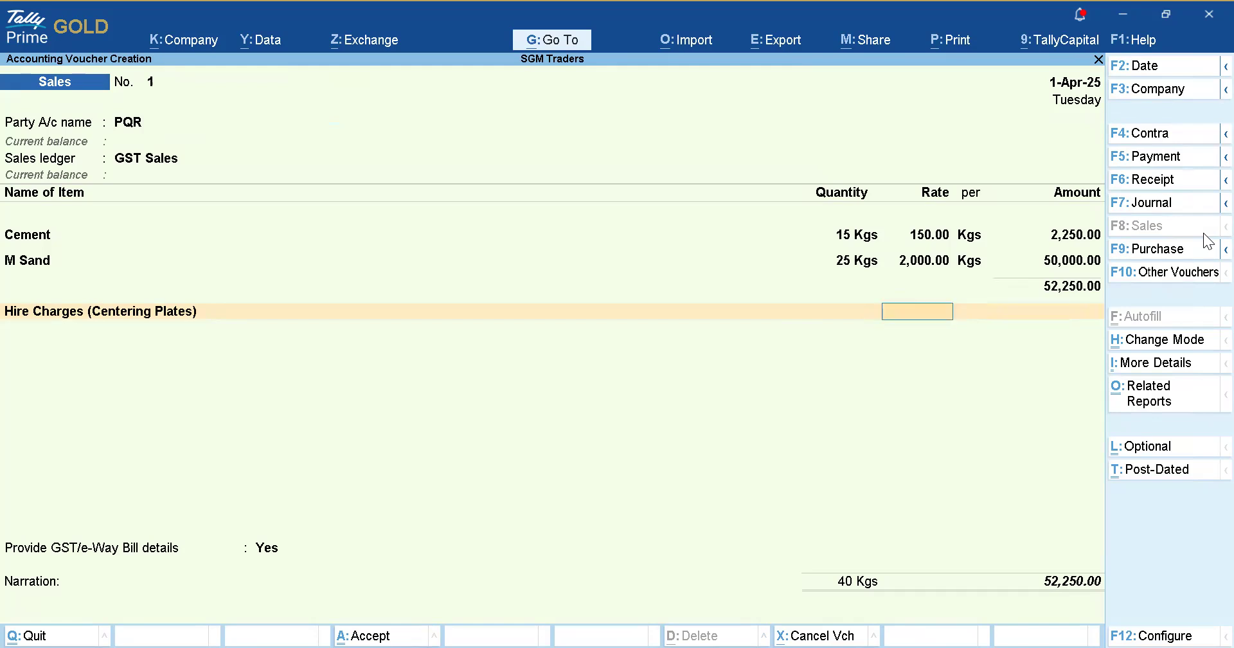
pyautogui.press('BackSpace')
pyautogui.press('BackSpace')
pyautogui.press('Return')
pyautogui.press('Escape')
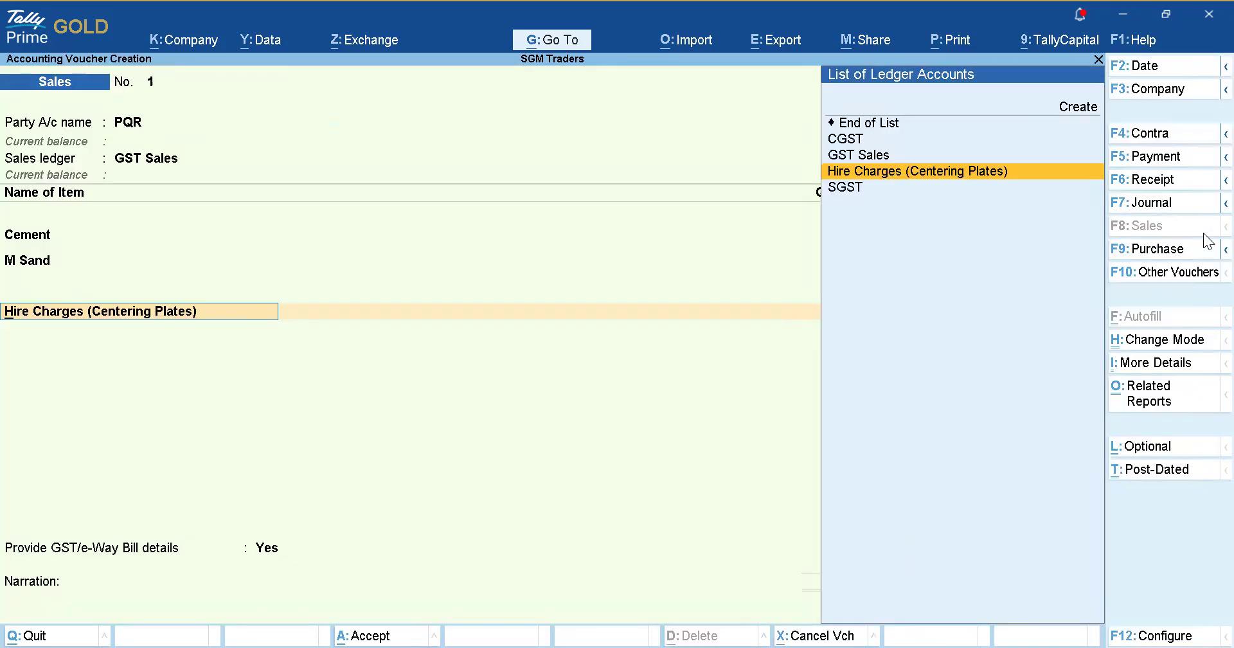
pyautogui.press('Return')
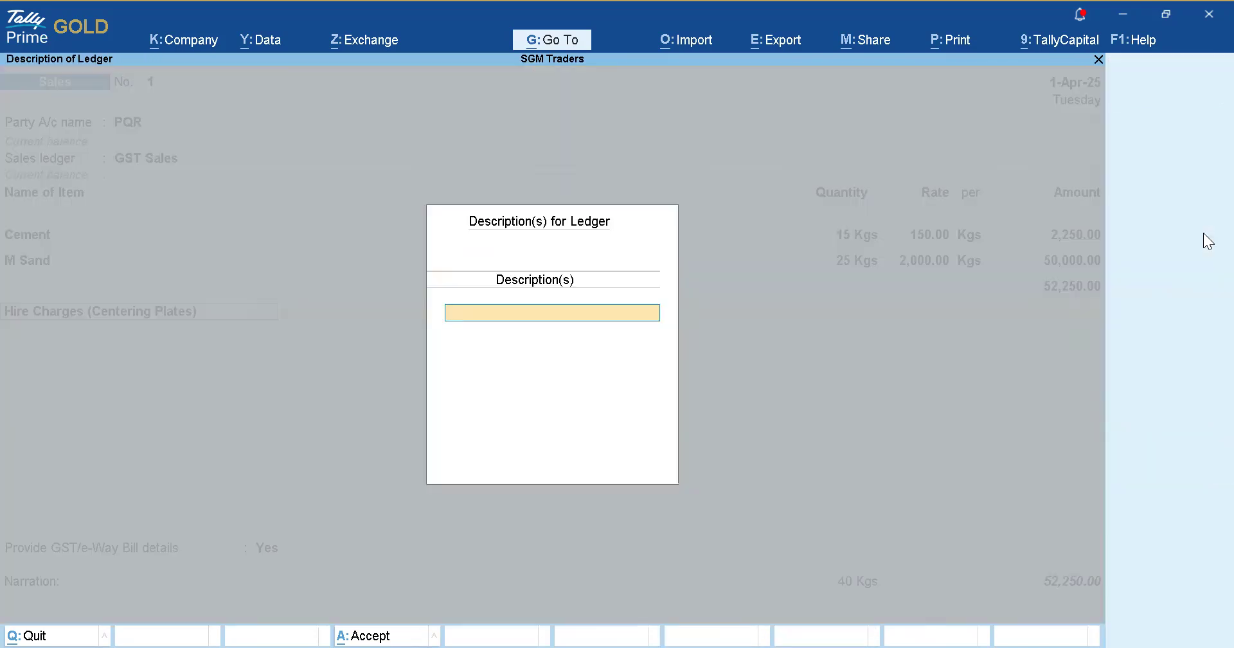
pyautogui.write('150 Nos Plates')
pyautogui.press('Return')
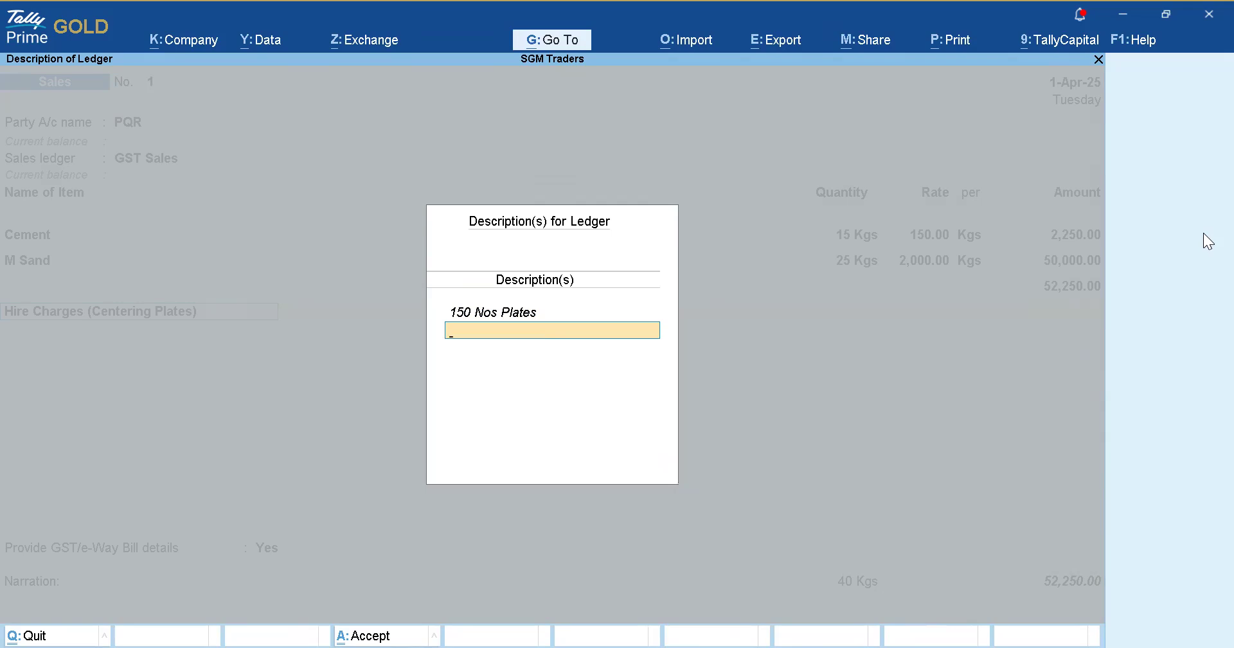
pyautogui.write('25 Nos')
pyautogui.press('Return')
pyautogui.press('Return')
pyautogui.press('Return')
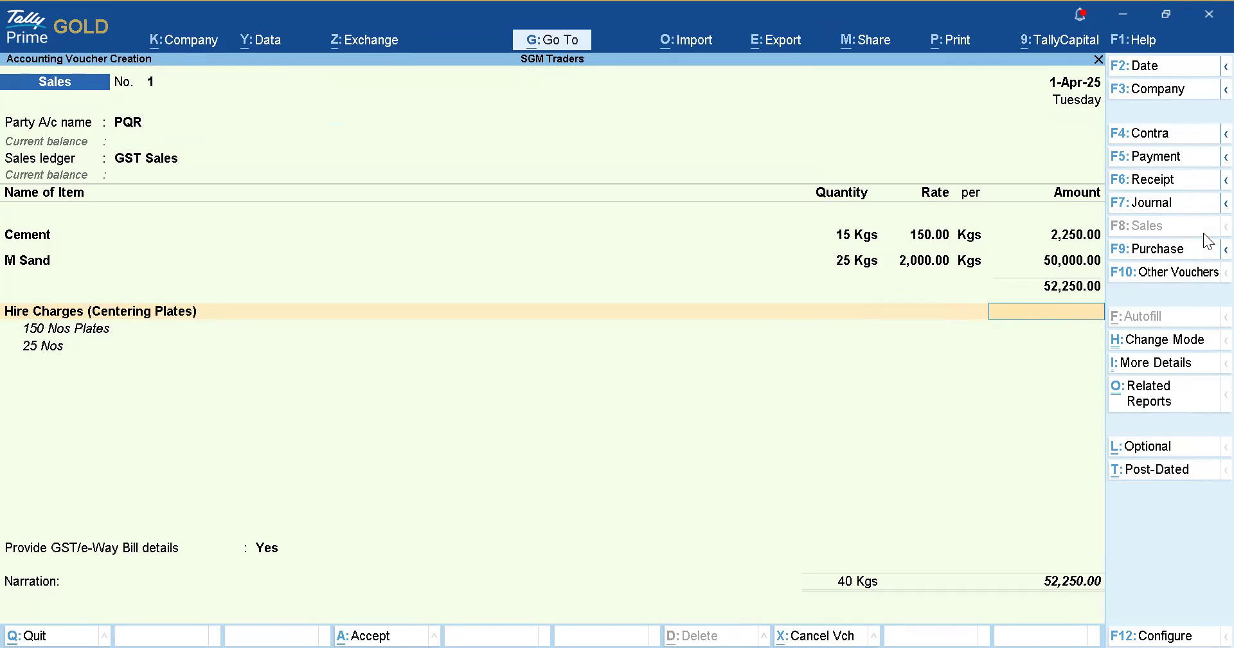
# Clear the Hire Charges rate and enter an amount of 25,000.
pyautogui.press('BackSpace')
pyautogui.write('150')
pyautogui.press('Return')
pyautogui.press('BackSpace')
pyautogui.press('BackSpace')
pyautogui.press('Return')
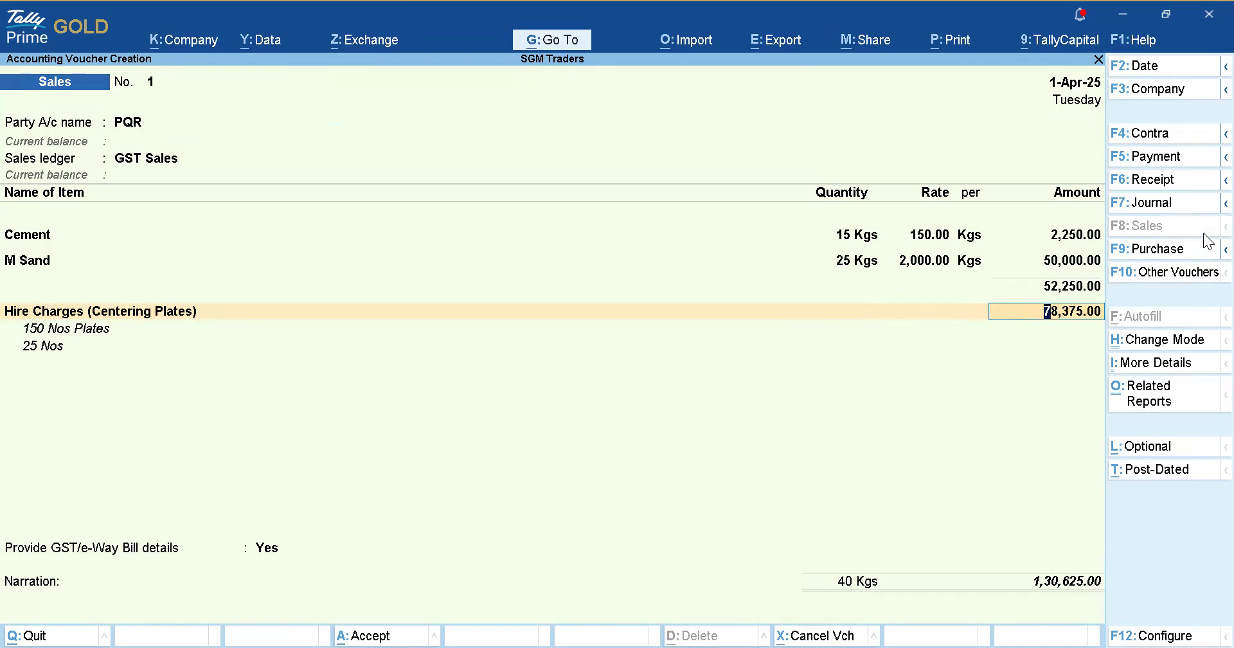
pyautogui.write('25,000')
pyautogui.press('Return')
pyautogui.press('Return')
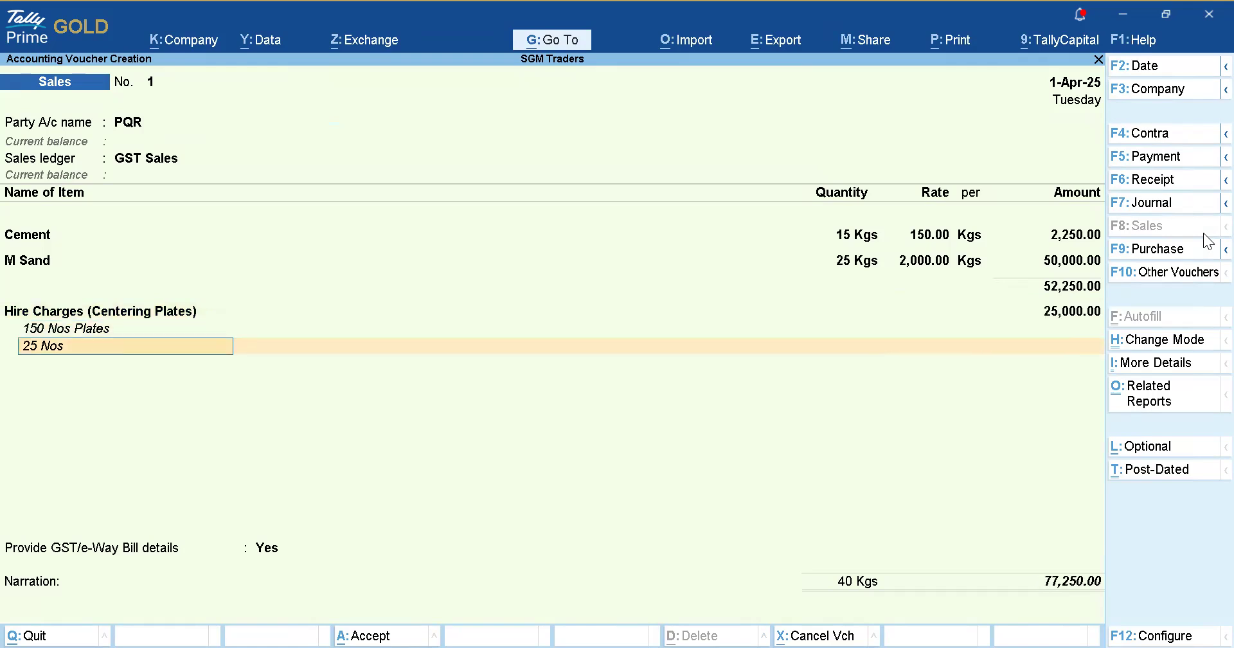
pyautogui.press('Return')
# Add CGST and SGST ledgers, accepting 6,952.50 each for a 91,155.00 total.
pyautogui.write('Cgst')
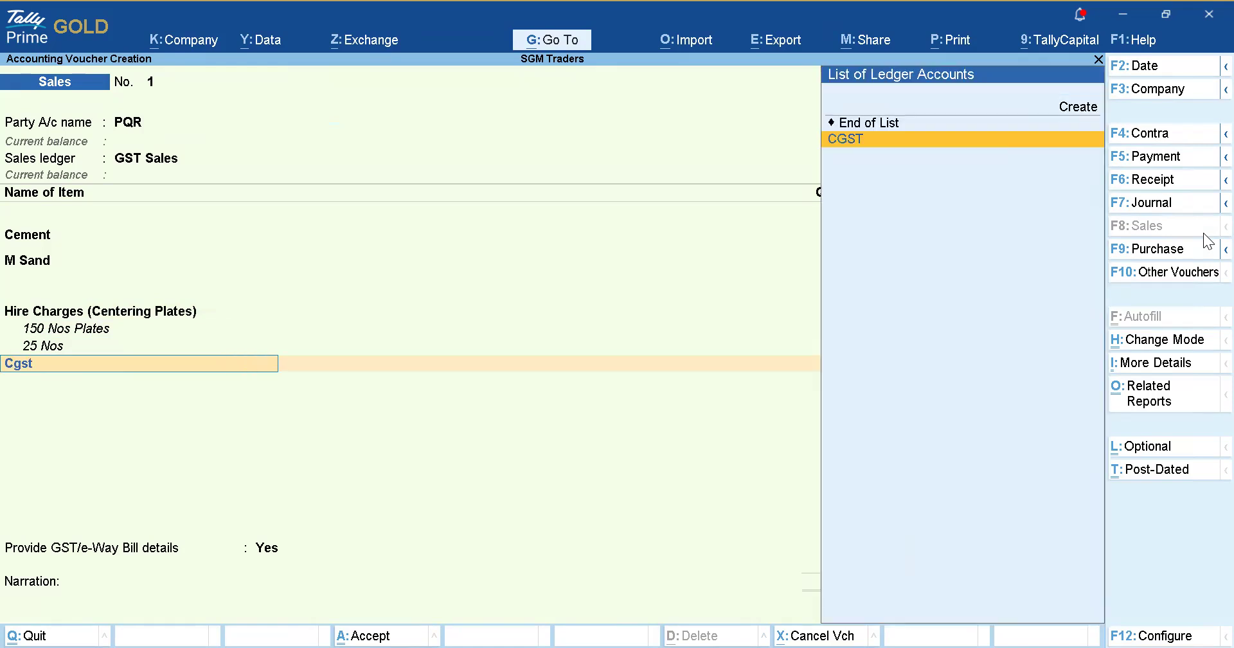
pyautogui.press('Return')
pyautogui.press('Return')
pyautogui.write('Sgst')
pyautogui.press('Return')
pyautogui.press('Return')
pyautogui.press('Return')
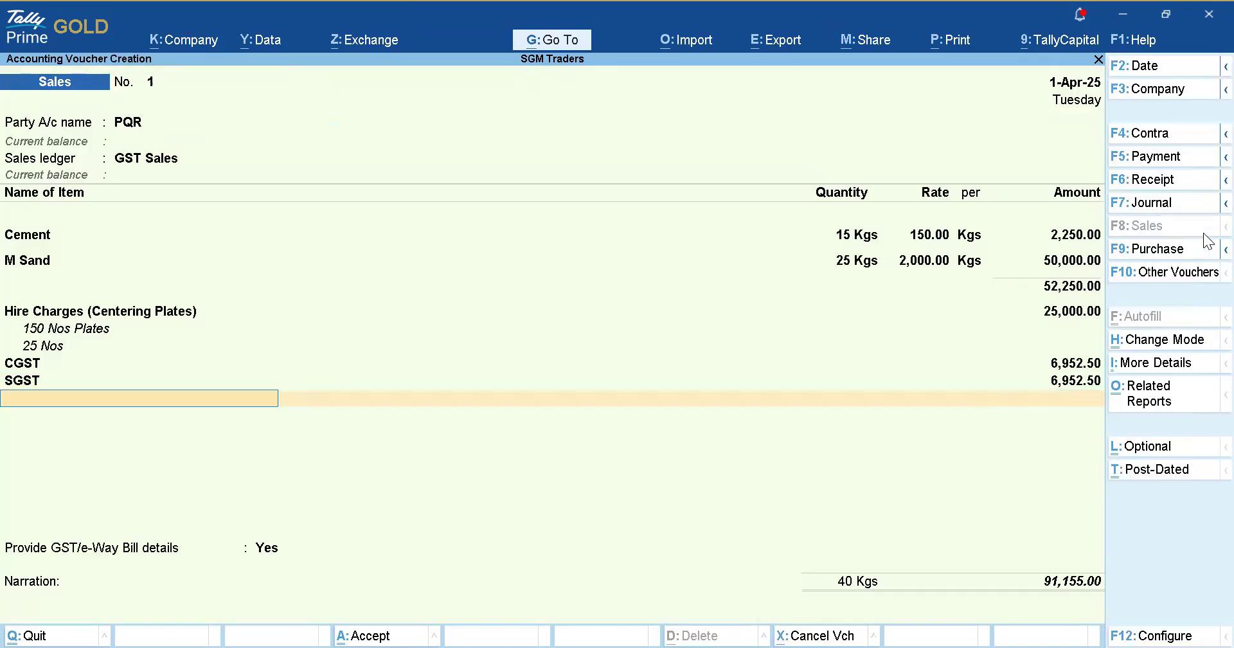
pyautogui.press('Return')
pyautogui.press('Return')
pyautogui.press('Return')
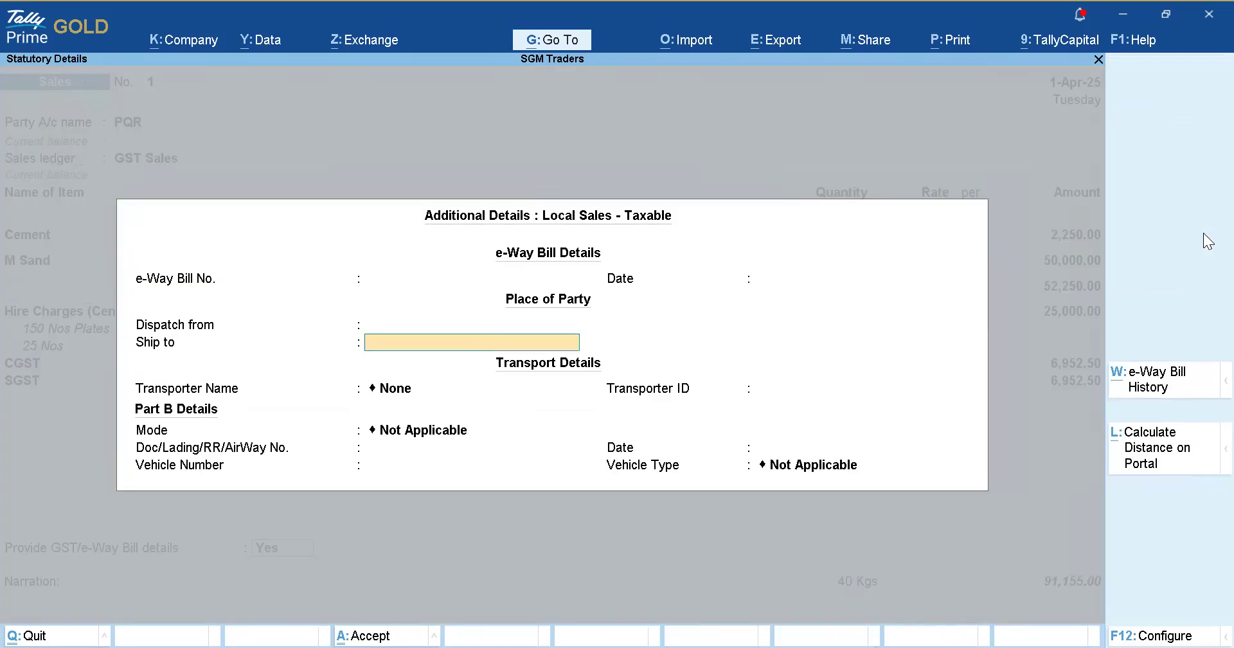
# Save voucher No. 1 for 91,155.00 without e-Way Bill details, then reopen it.
pyautogui.press('BackSpace')
pyautogui.press('BackSpace')
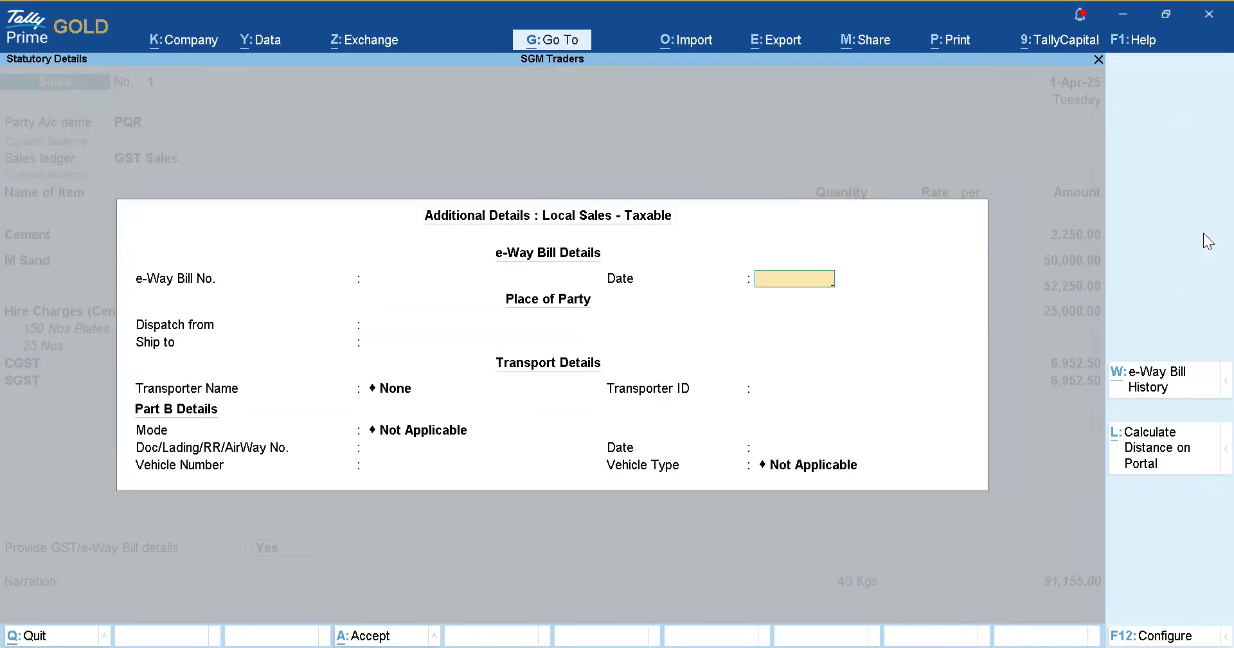
pyautogui.press('Return')
pyautogui.press('Return')
pyautogui.press('Return')
pyautogui.press('Return')
pyautogui.press('Return')
pyautogui.press('Return')
pyautogui.press('Return')
pyautogui.press('Return')
pyautogui.press('Return')
pyautogui.press('Return')
pyautogui.press('Return')
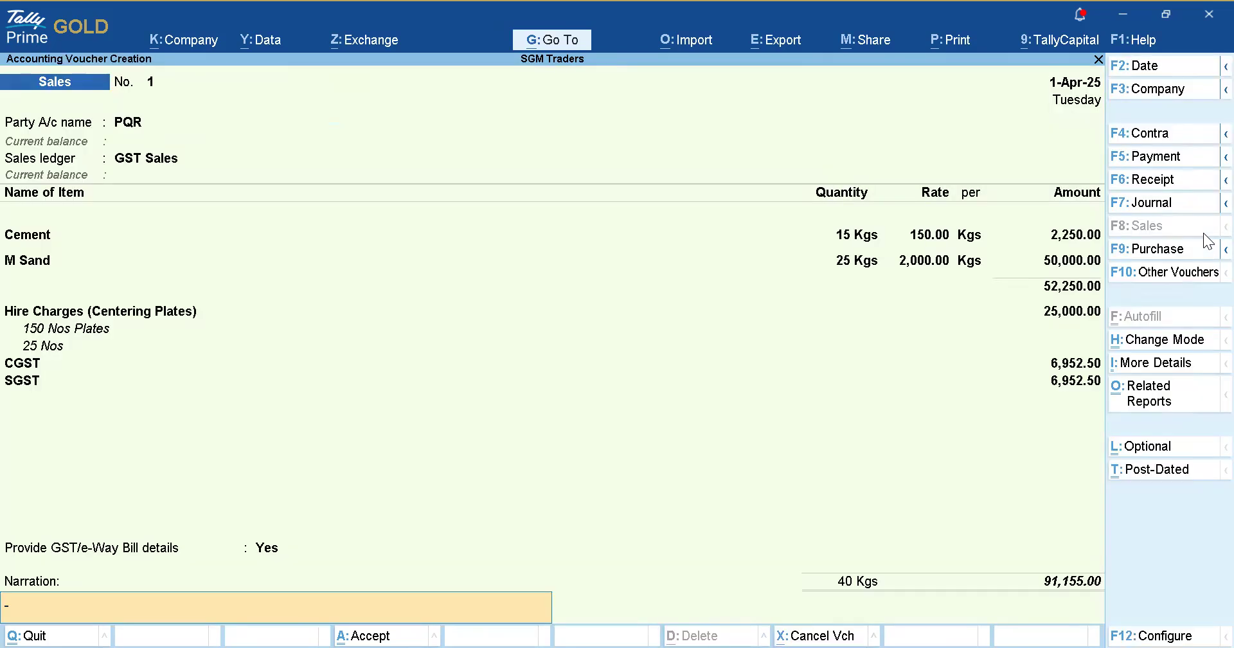
pyautogui.press('Return')
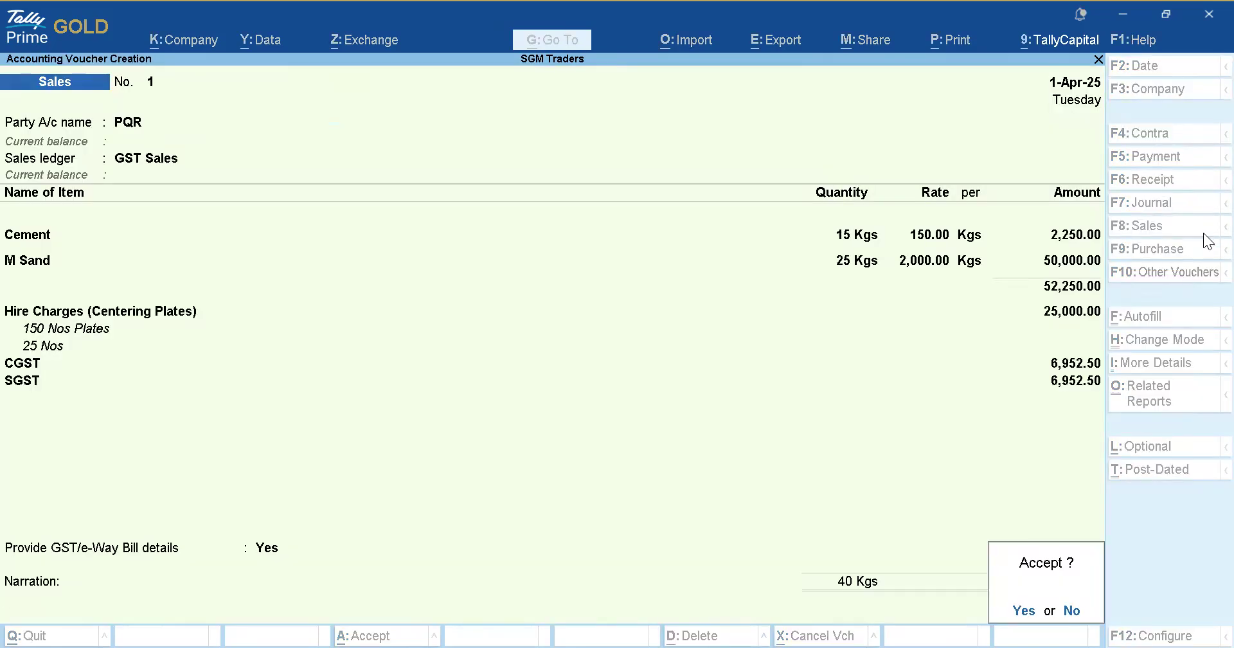
pyautogui.press('Return')
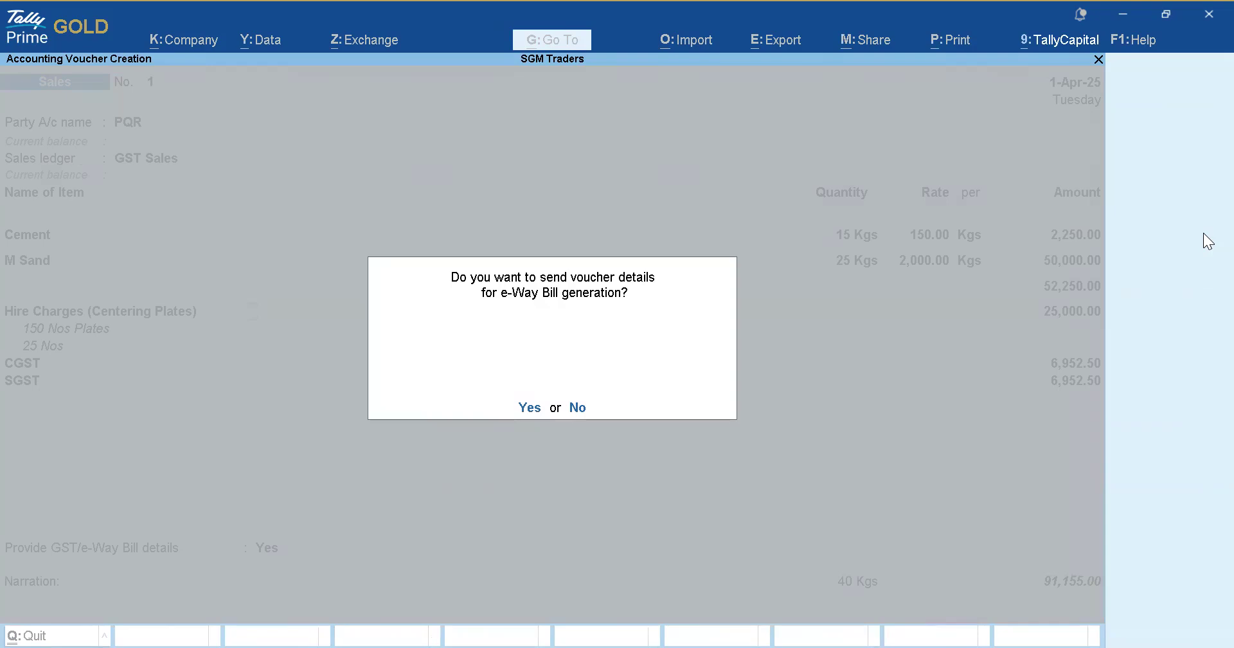
pyautogui.press('Return')
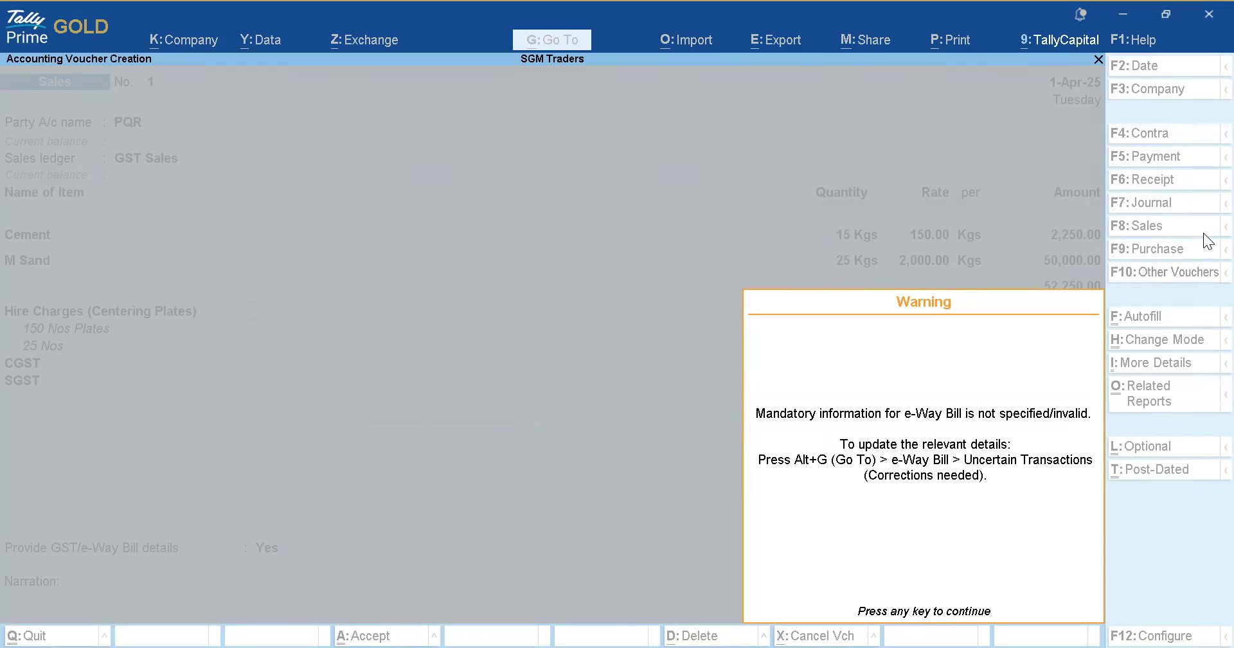
pyautogui.press('Return')
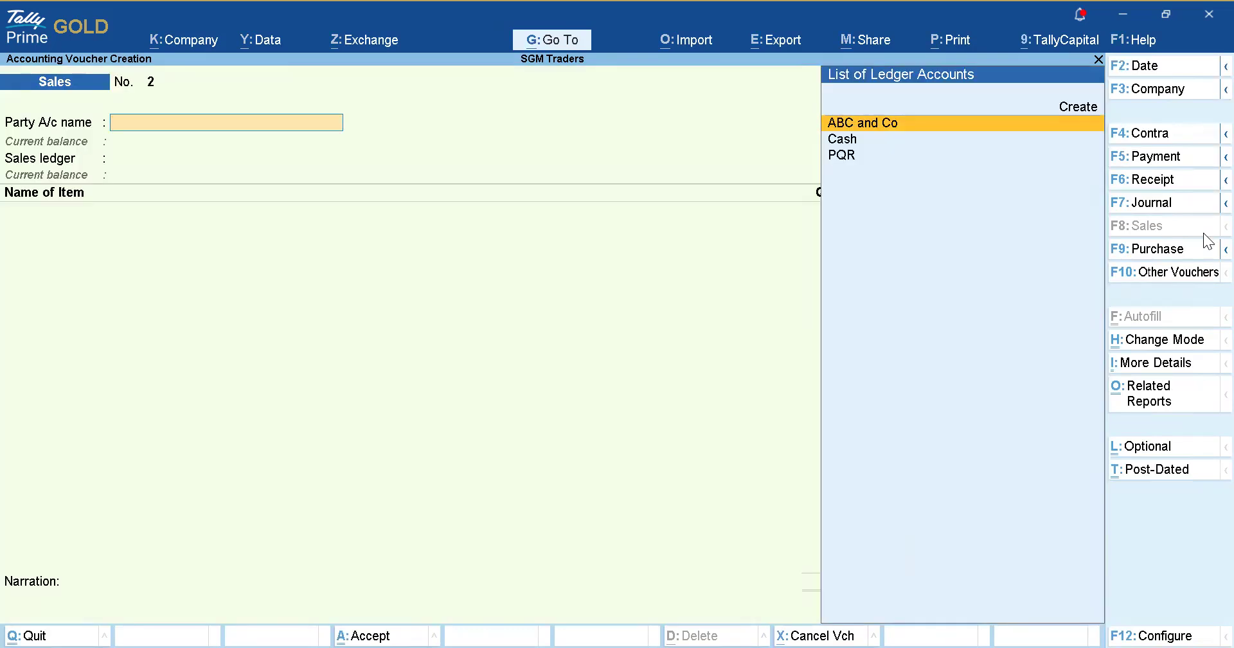
pyautogui.press('pageup')
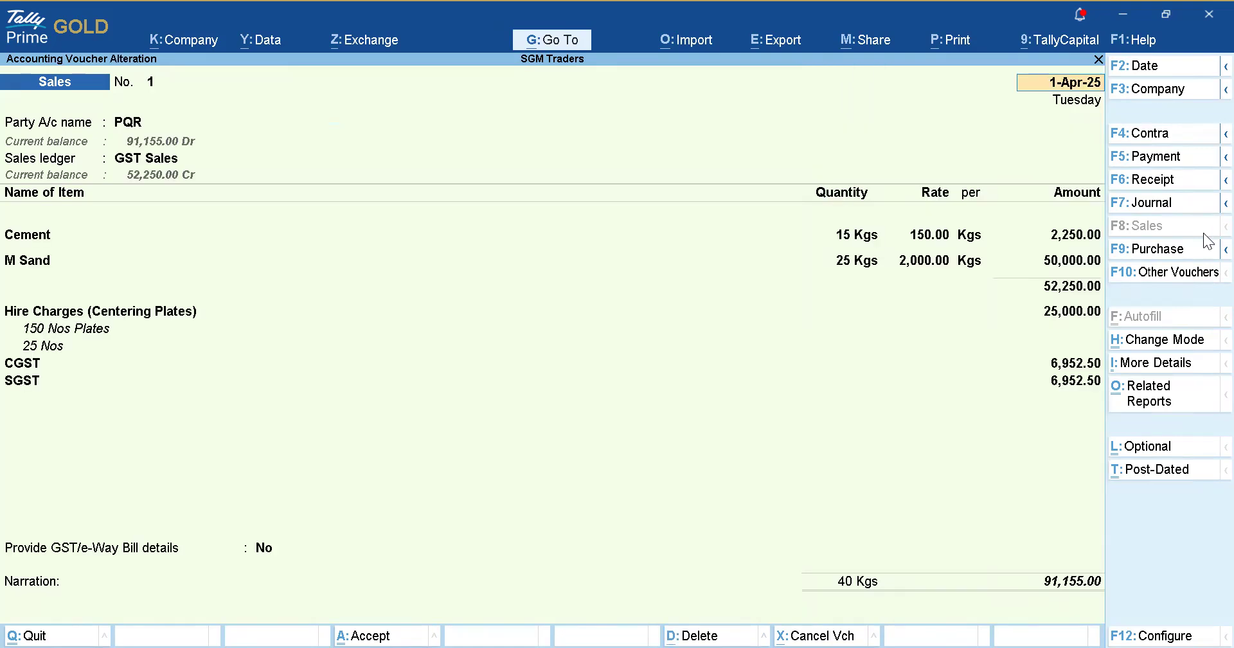
# Preview the current voucher as a Tax Invoice.
pyautogui.hotkey('alt', 'p')
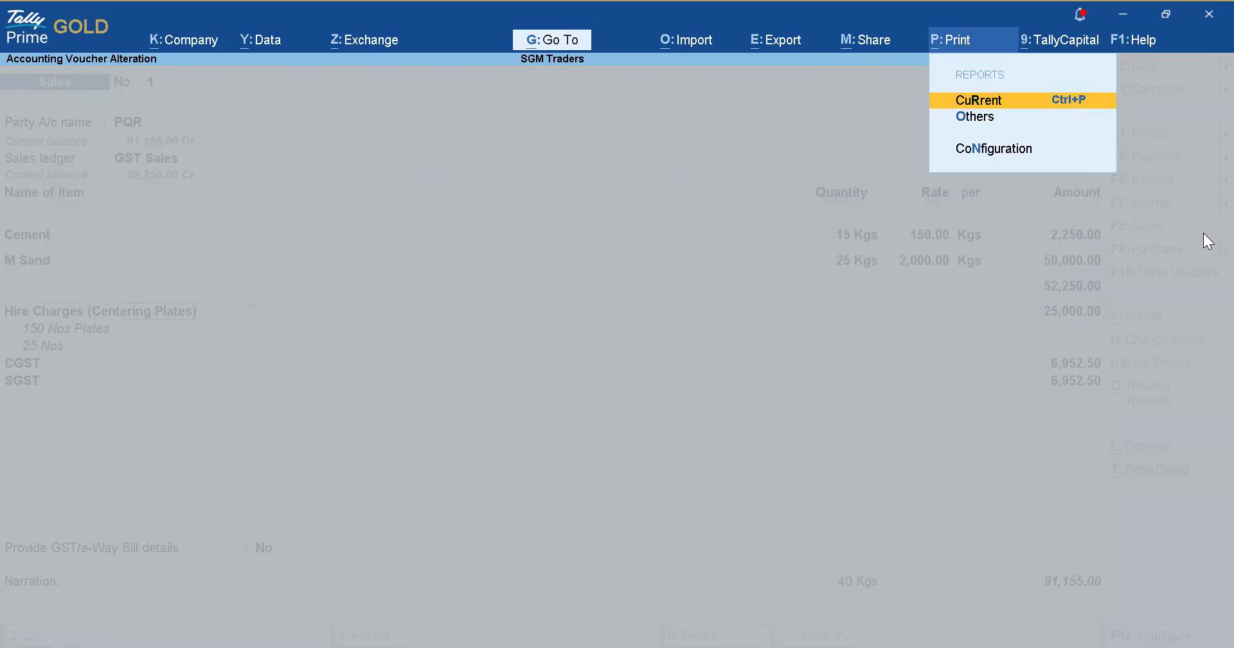
pyautogui.press('Return')
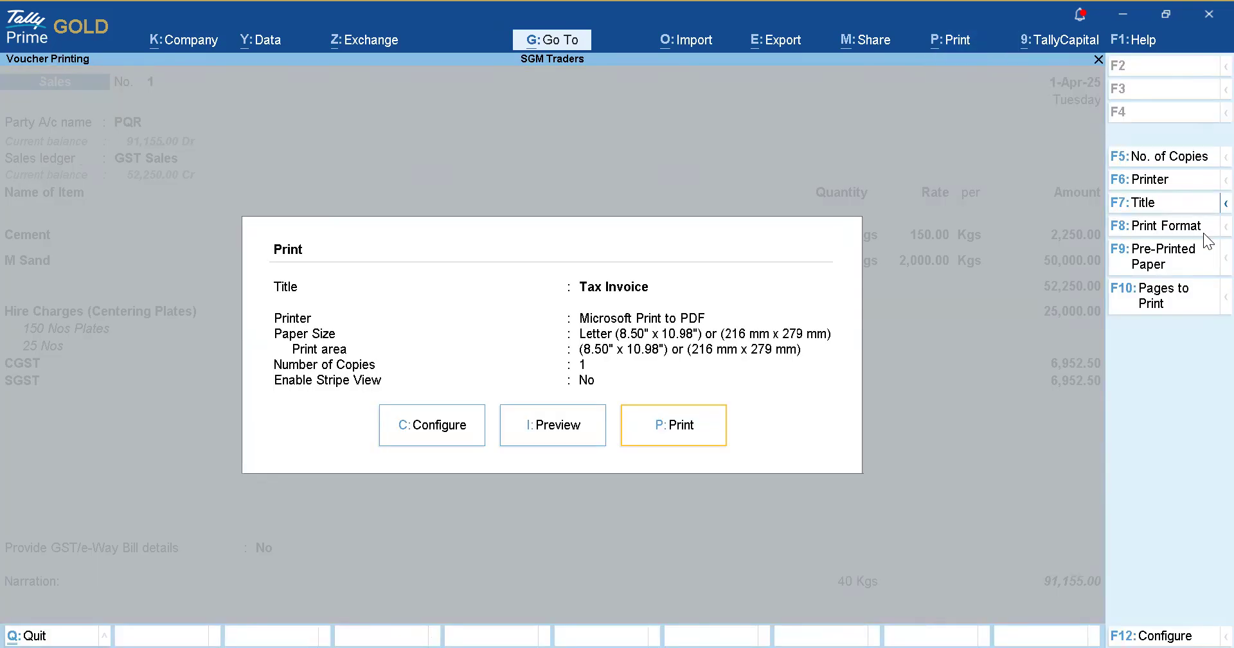
pyautogui.press('Left')
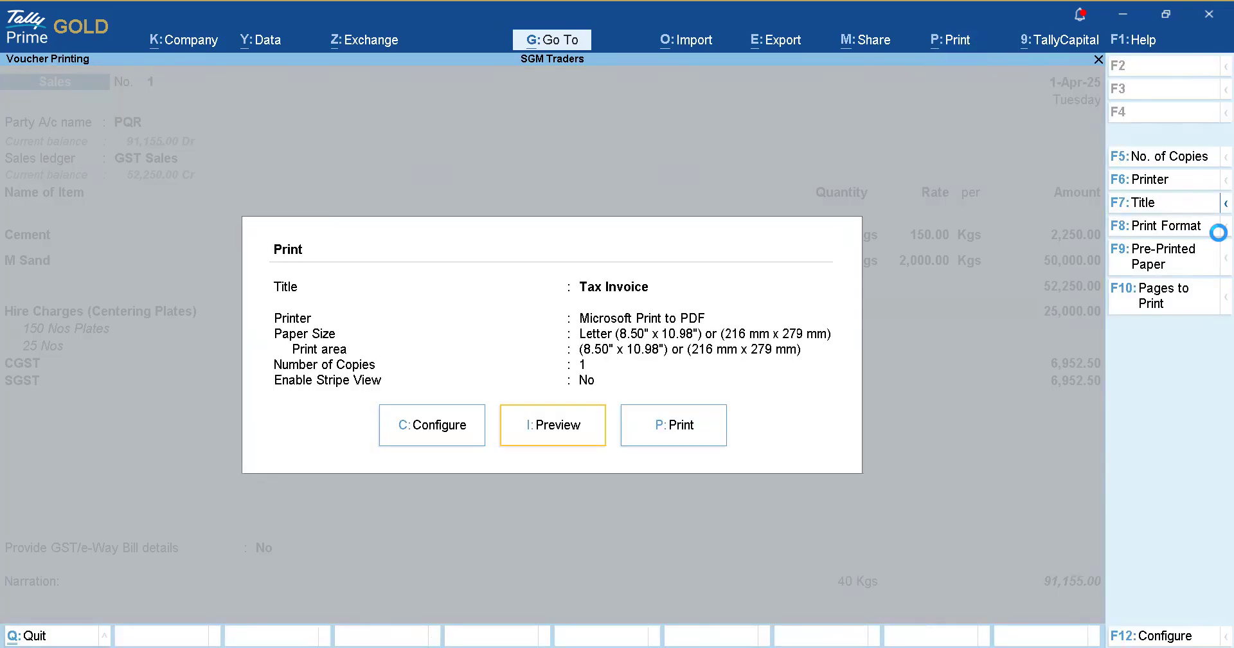
pyautogui.press('Return')
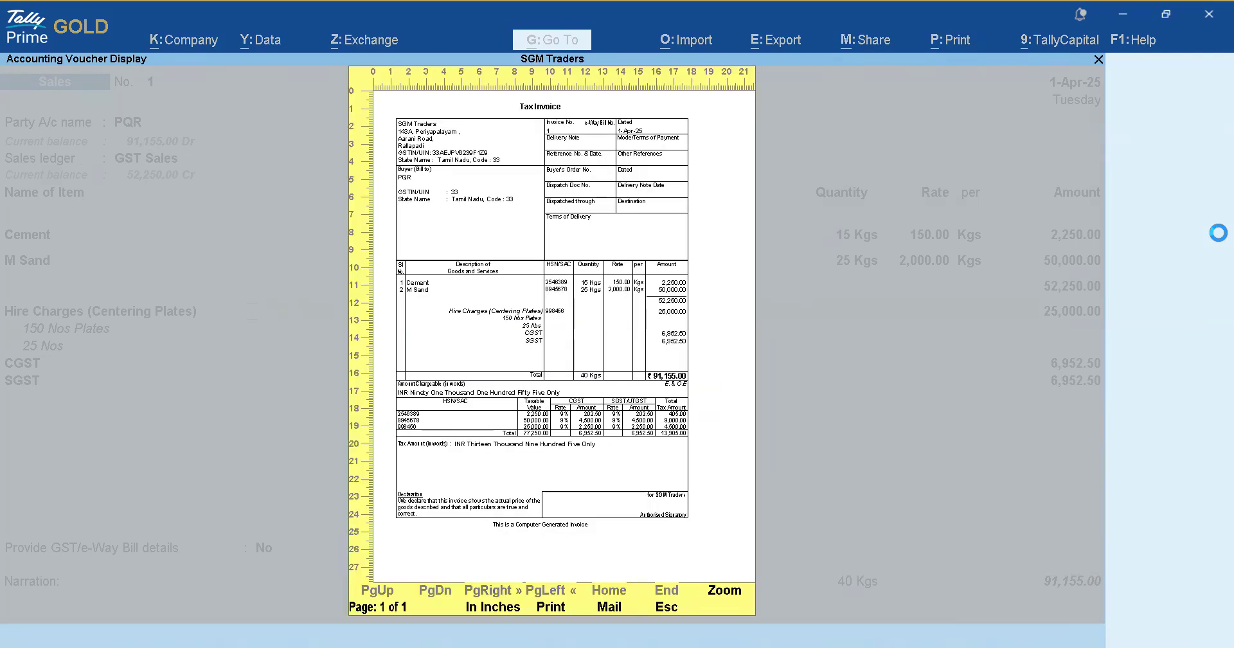
# Zoom the invoice preview and scroll through items, taxes and the HSN summary.
pyautogui.click(736, 600)
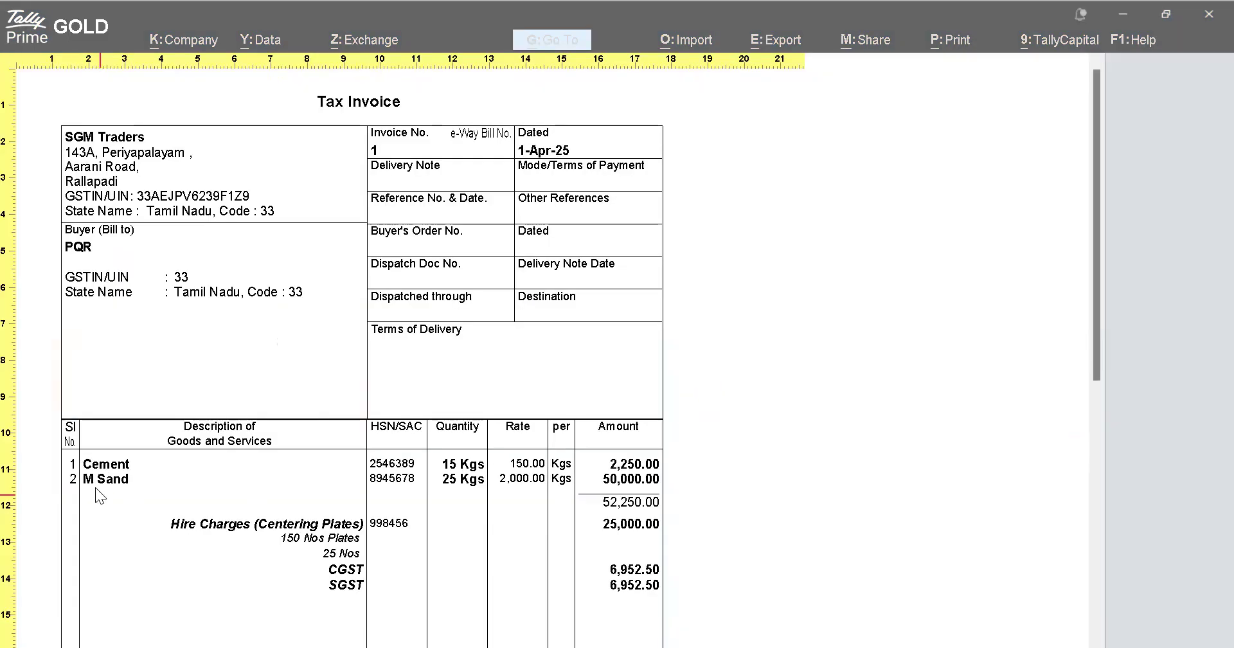
pyautogui.scroll(-1, 326, 493)
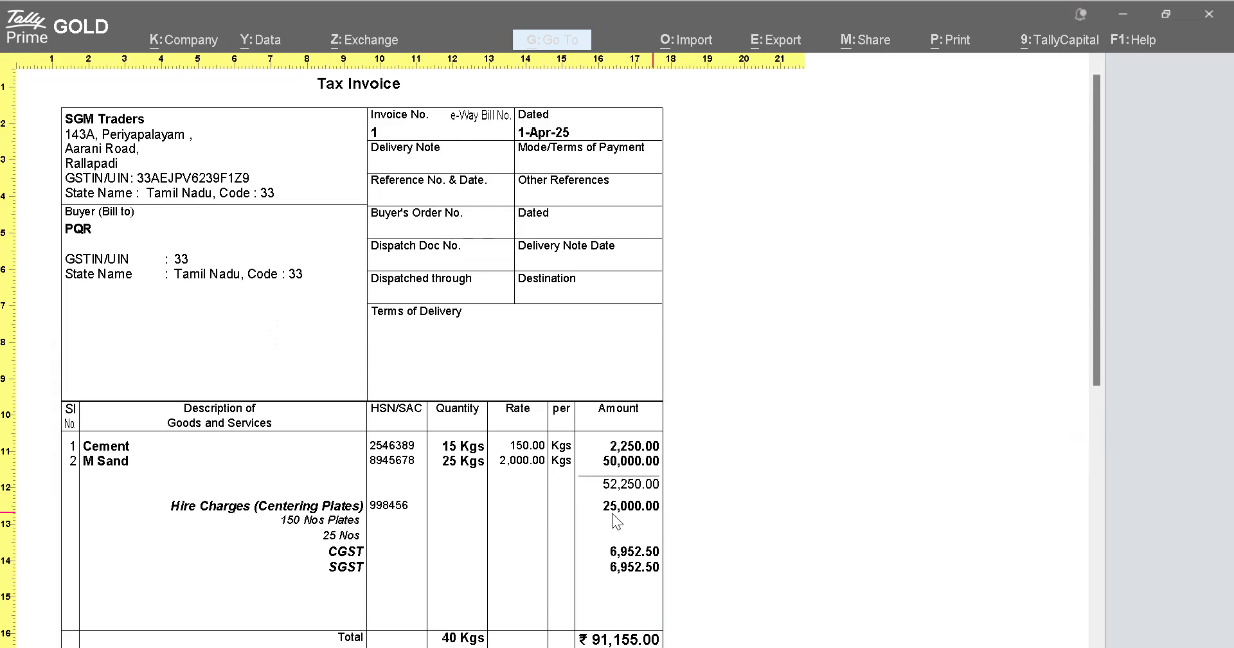
pyautogui.scroll(-4, 634, 514)
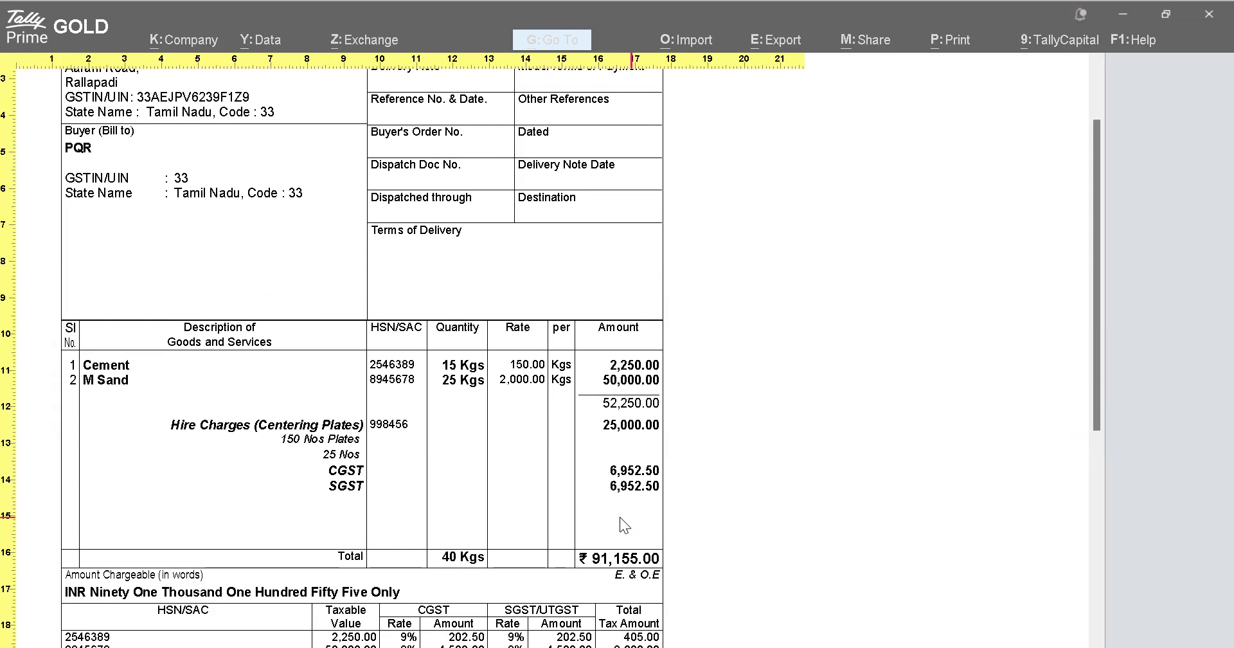
pyautogui.scroll(-8, 602, 489)
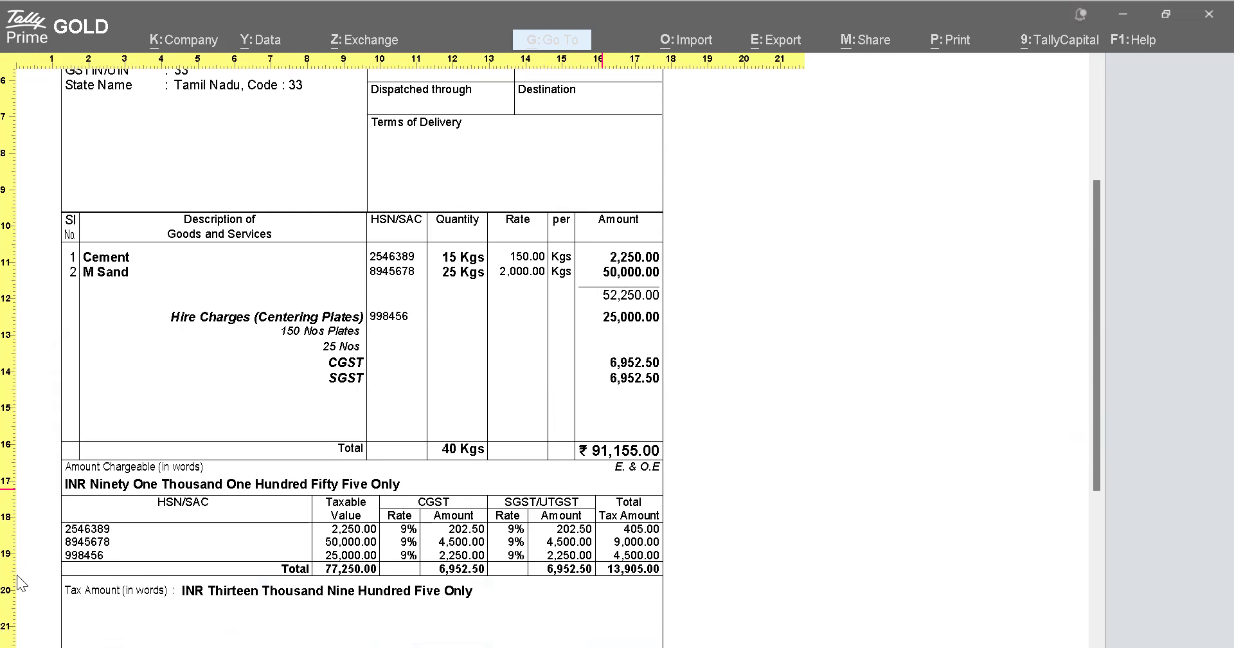
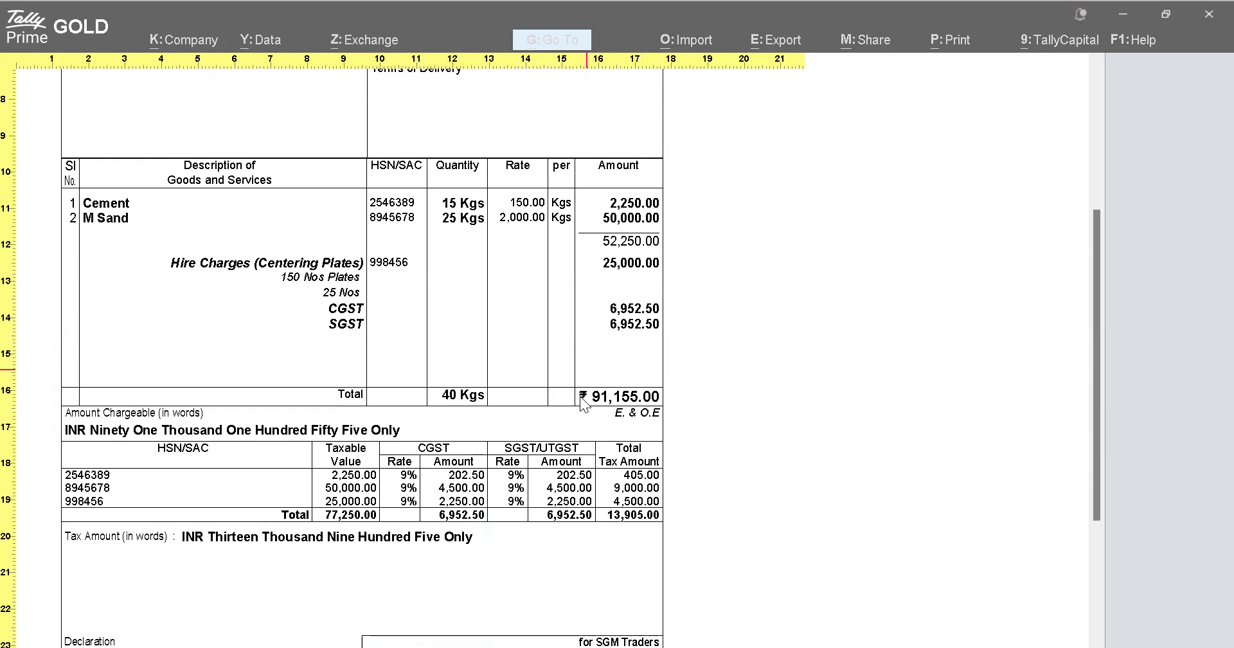
# Show the whole 91,155.00 Tax Invoice for PQR as one full page in the preview.
pyautogui.scroll(-2, 581, 399)
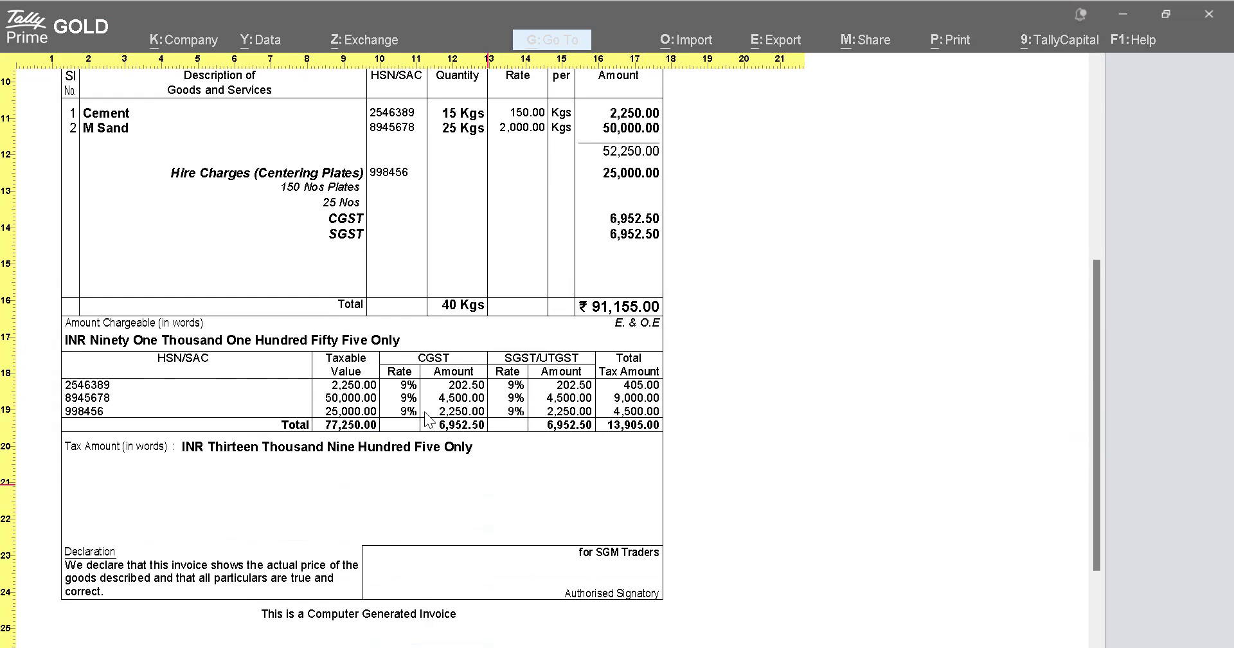
pyautogui.click(816, 495)
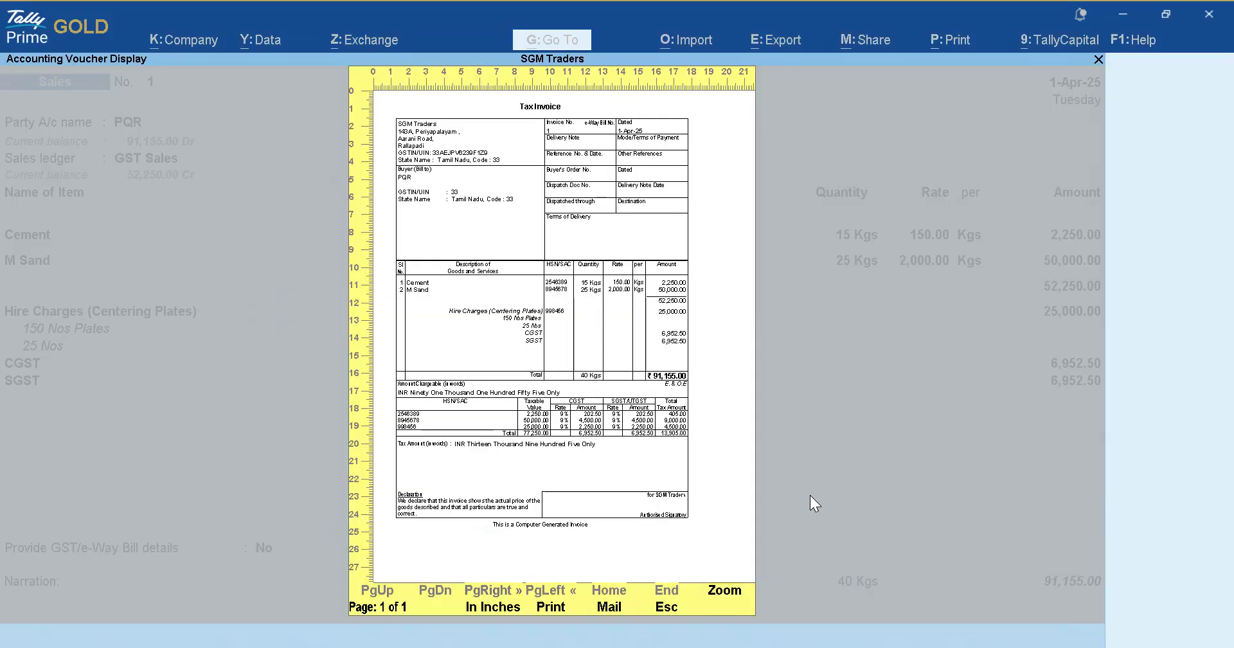
# Set the invoice print option Show Bank details to Yes, leaving the bank name blank.
pyautogui.press('Escape')
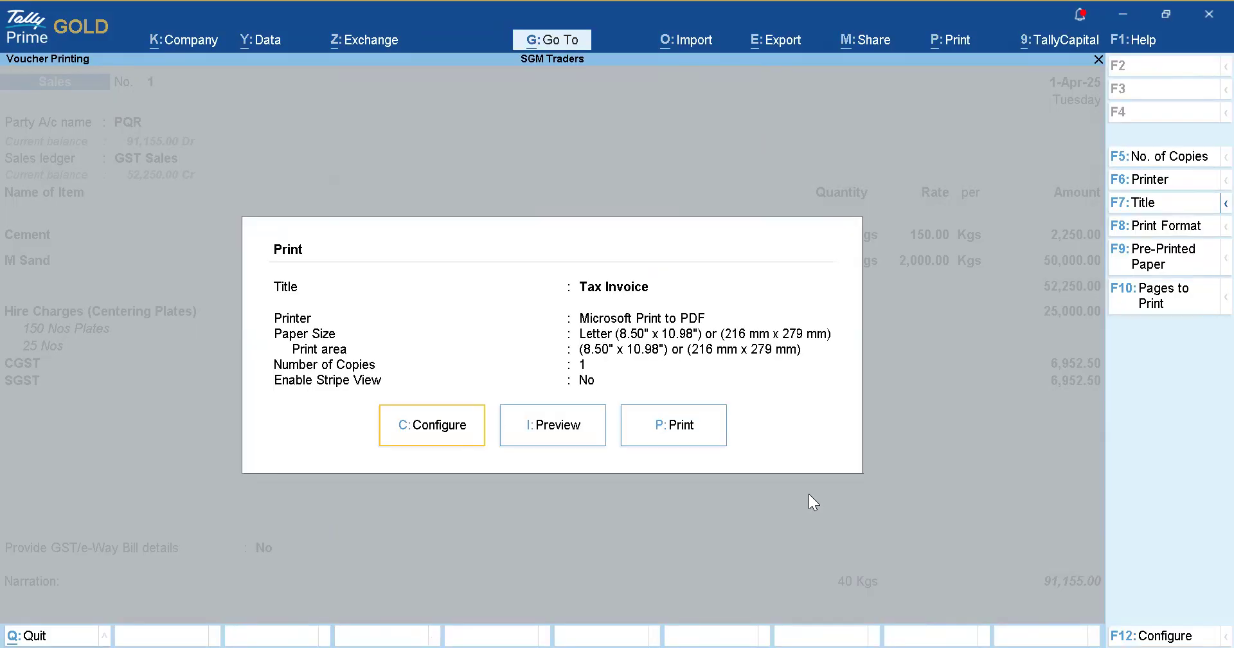
pyautogui.write('cBank')
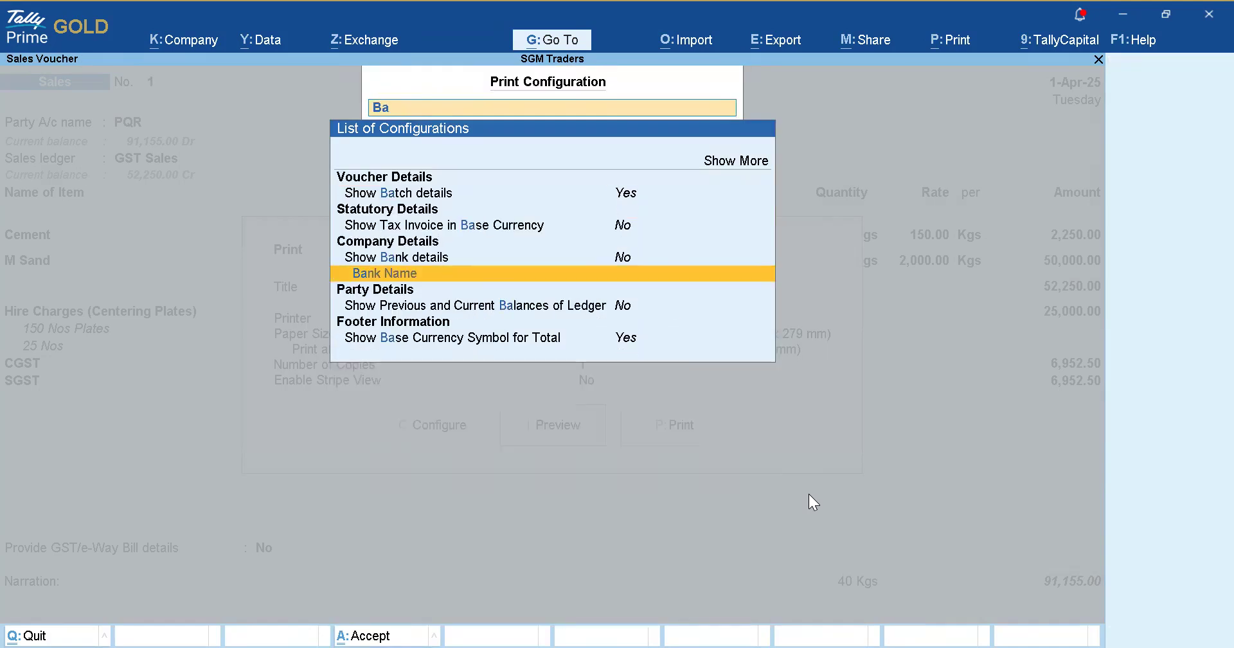
pyautogui.press('Up')
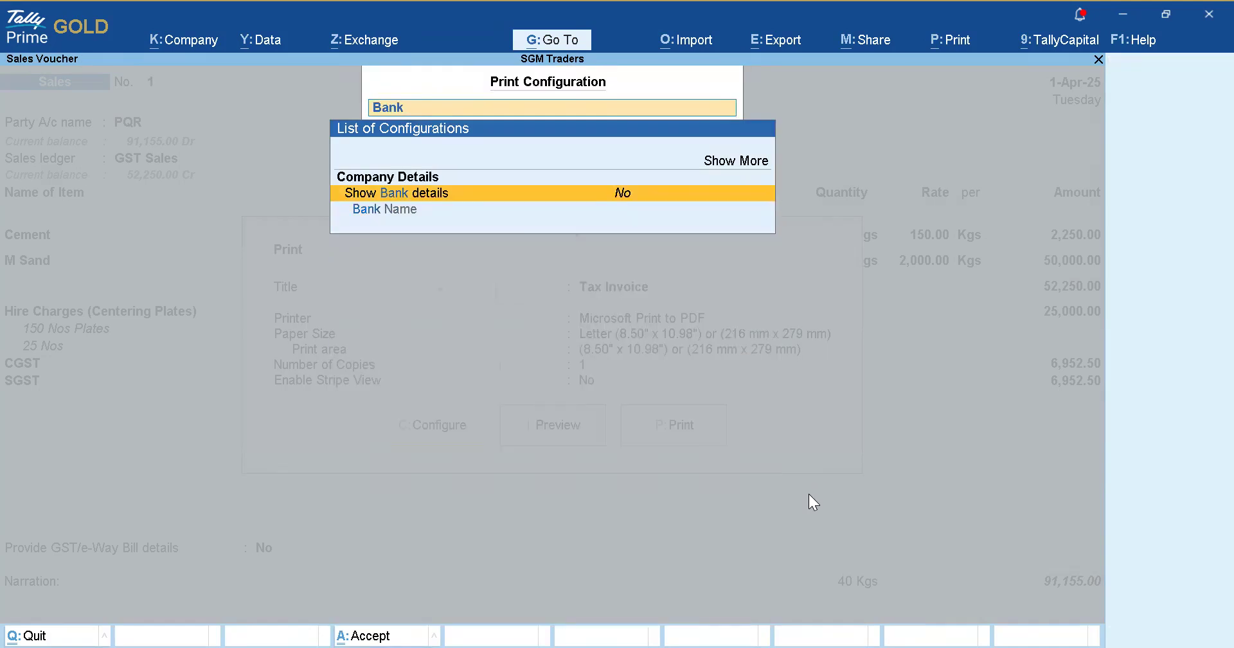
pyautogui.press('Return')
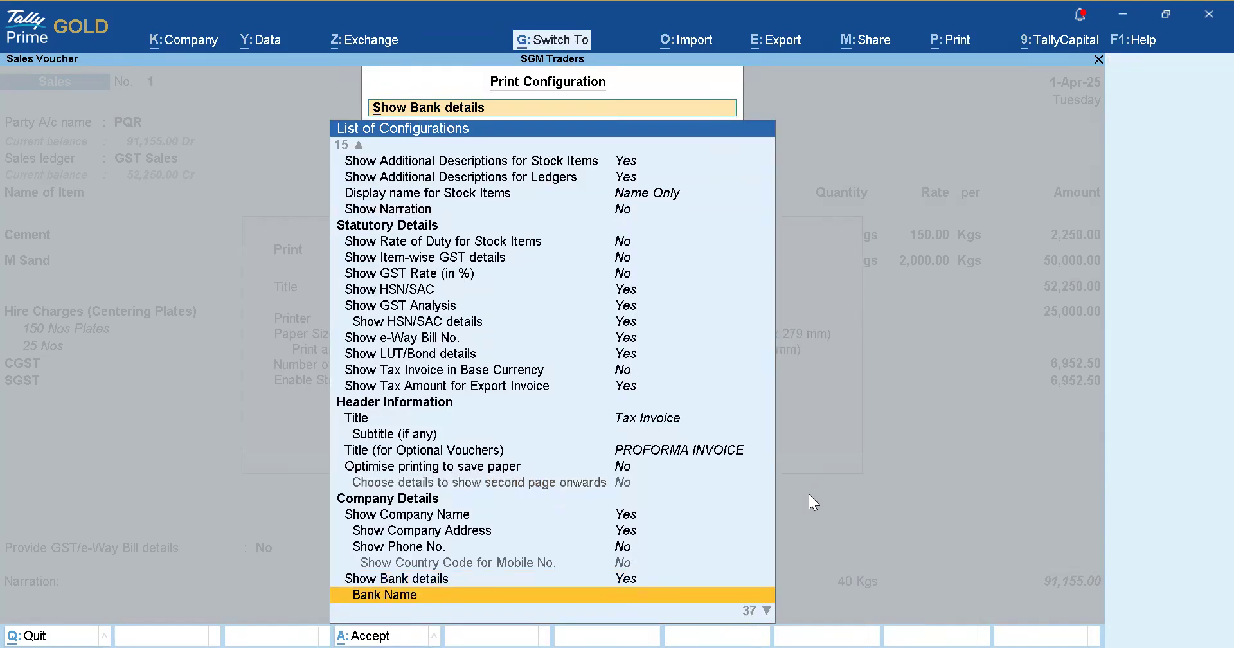
pyautogui.press('Return')
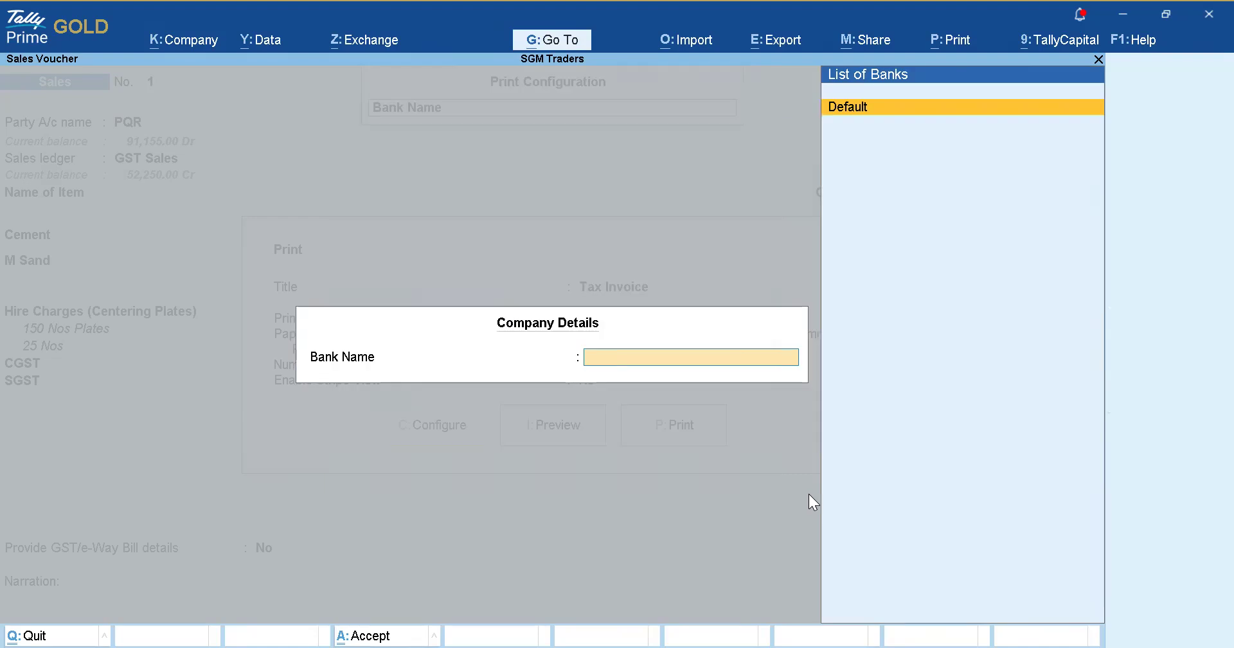
pyautogui.press('Escape')
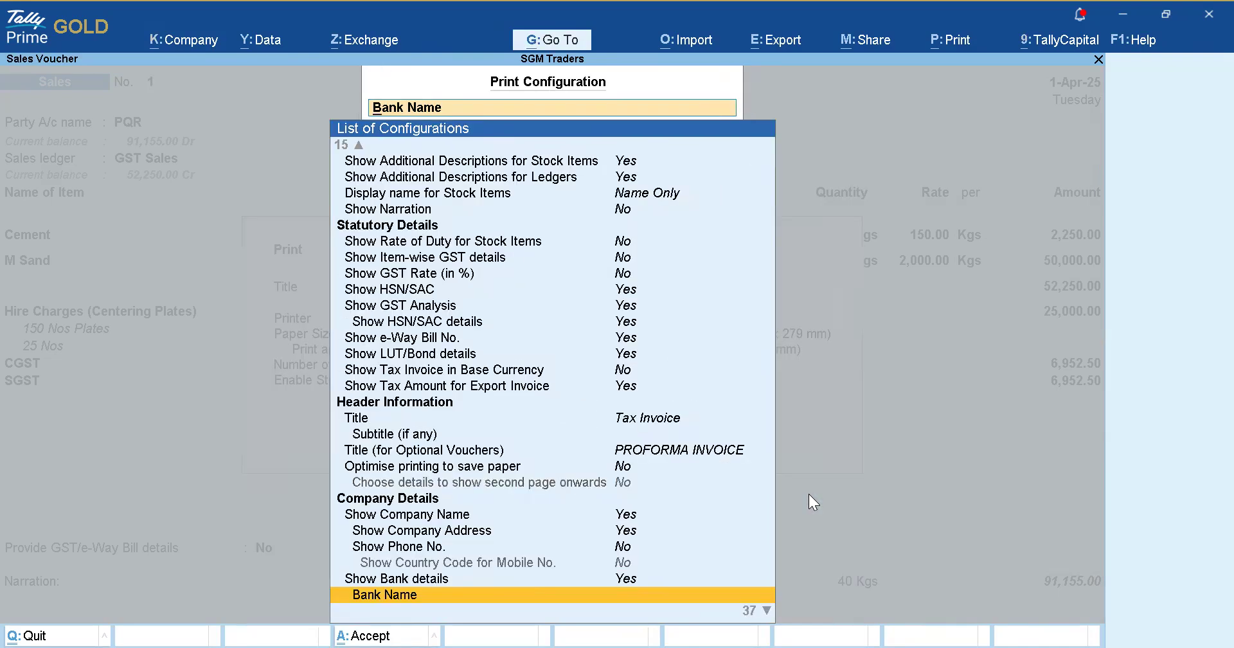
pyautogui.press('Escape')
pyautogui.press('Escape')
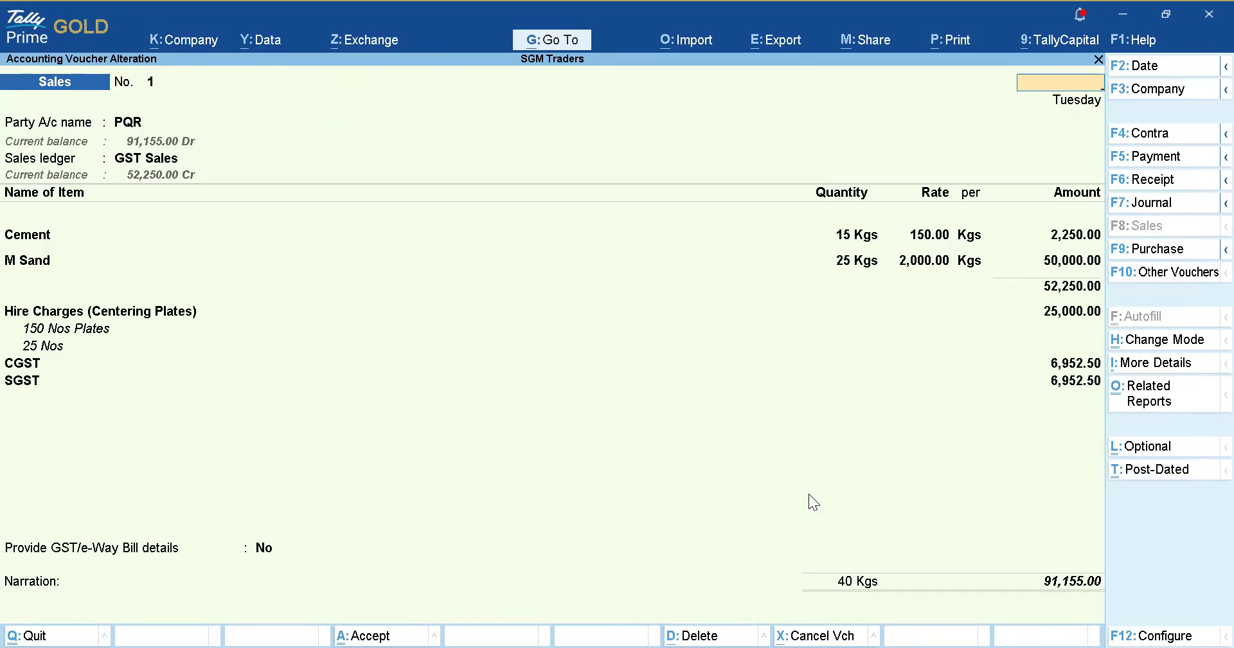
# Quit the sales voucher screens back to the Gateway of Tally.
pyautogui.press('Escape')
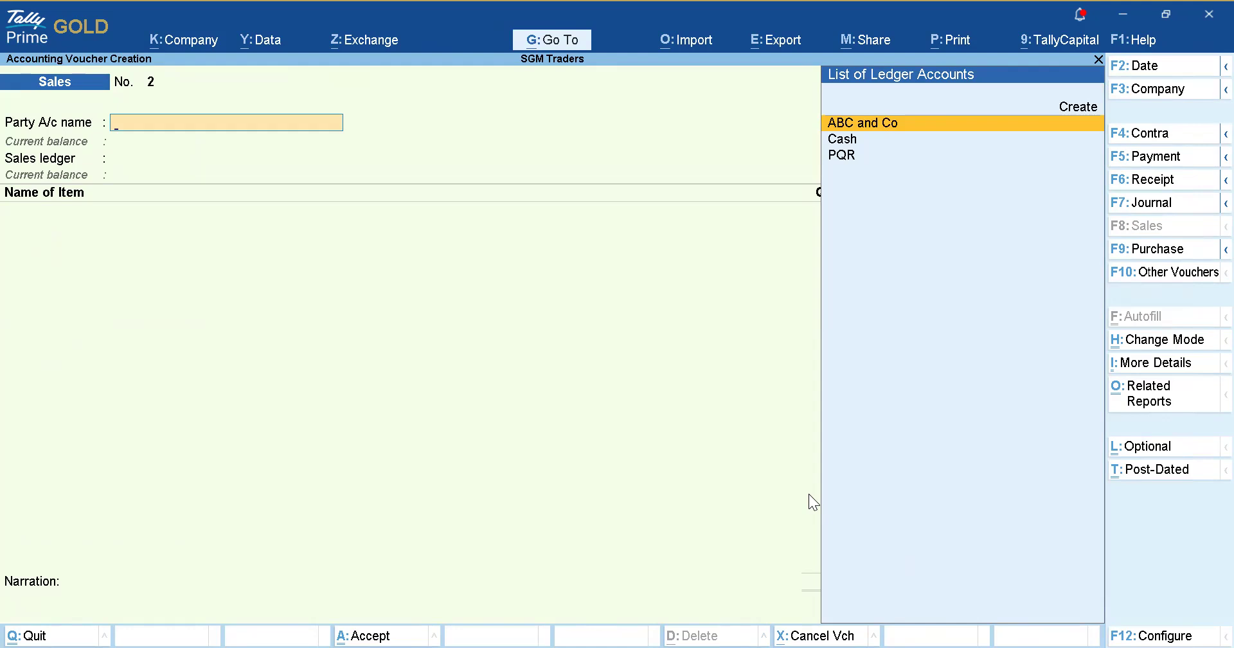
pyautogui.press('Escape')
pyautogui.press('y')
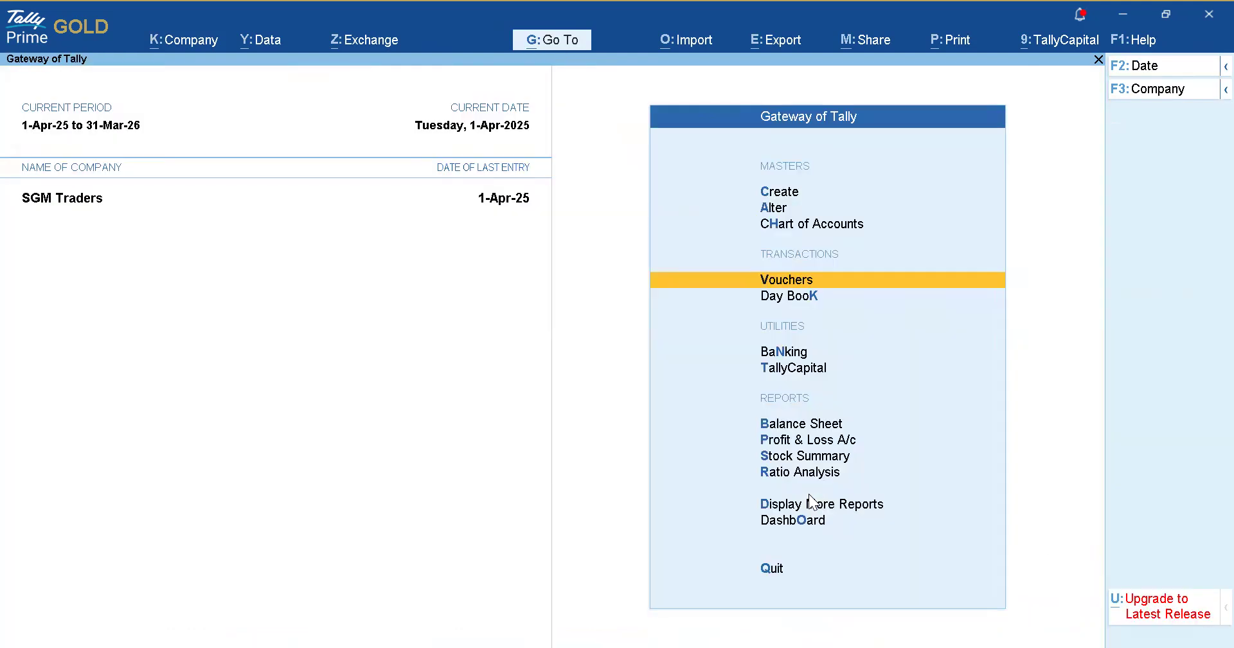
pyautogui.press('Down')
pyautogui.press('Down')
pyautogui.press('Down')
pyautogui.press('Down')
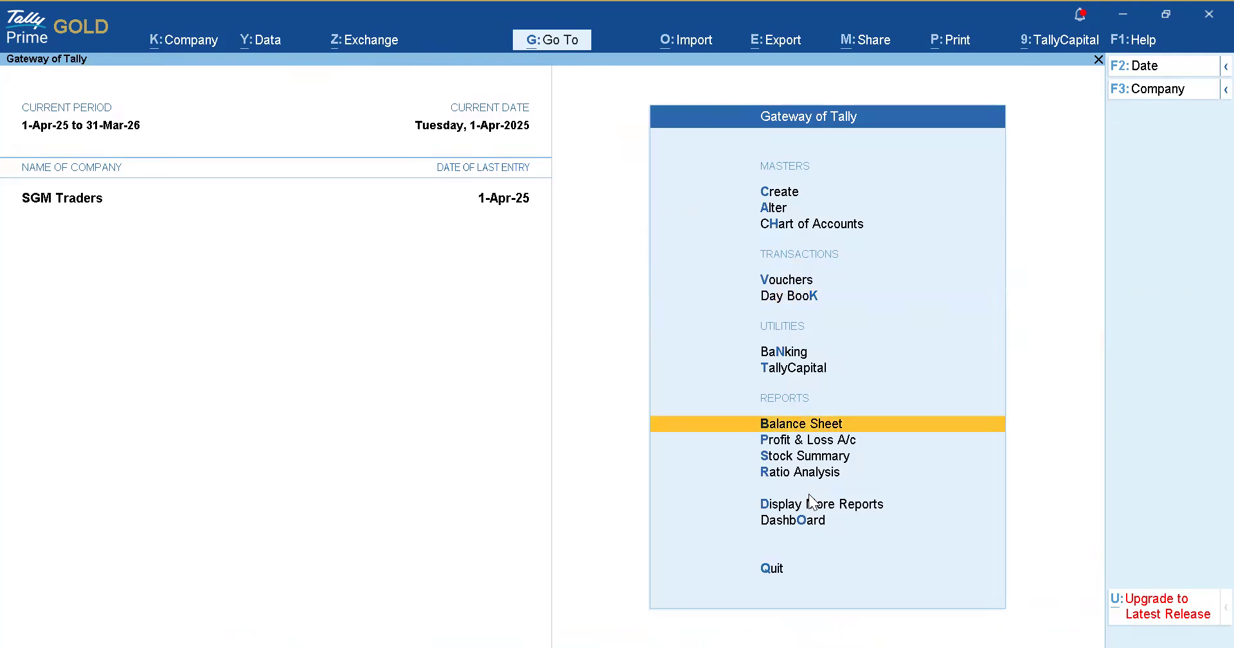
pyautogui.press('Down')
pyautogui.press('Down')
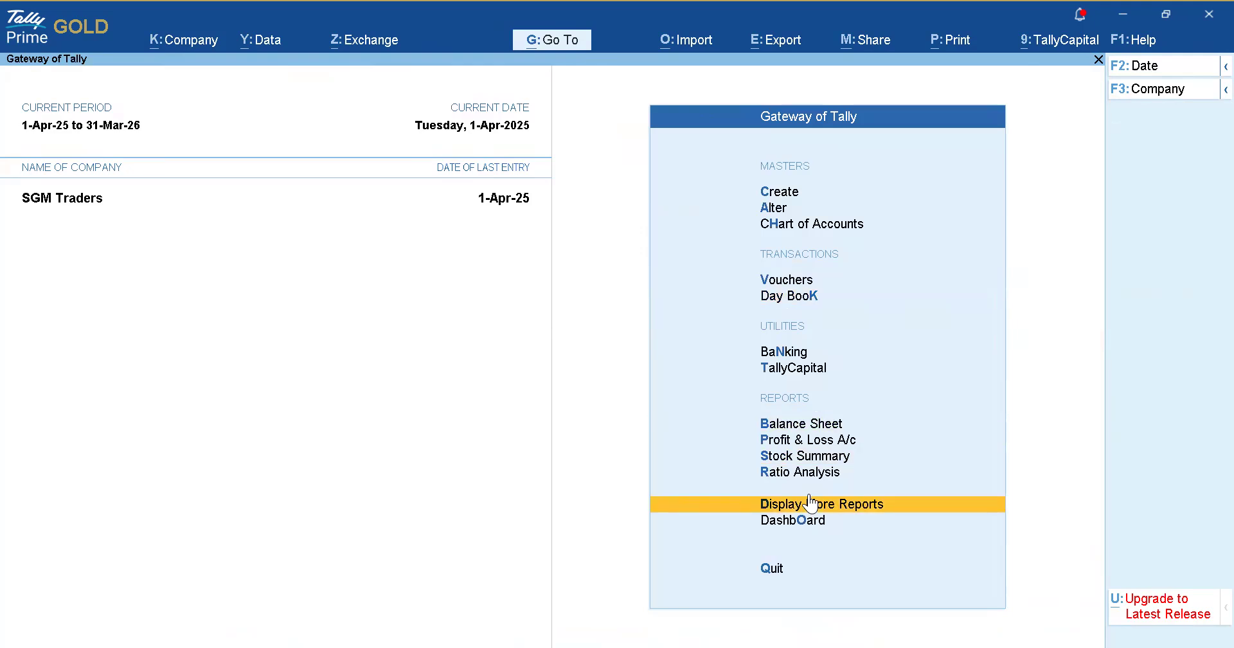
# Open Group Outstandings for Sundry Debtors via More Reports > Statements of Accounts.
pyautogui.click(810, 502)
pyautogui.press('Down')
pyautogui.press('Down')
pyautogui.press('Down')
pyautogui.press('Down')
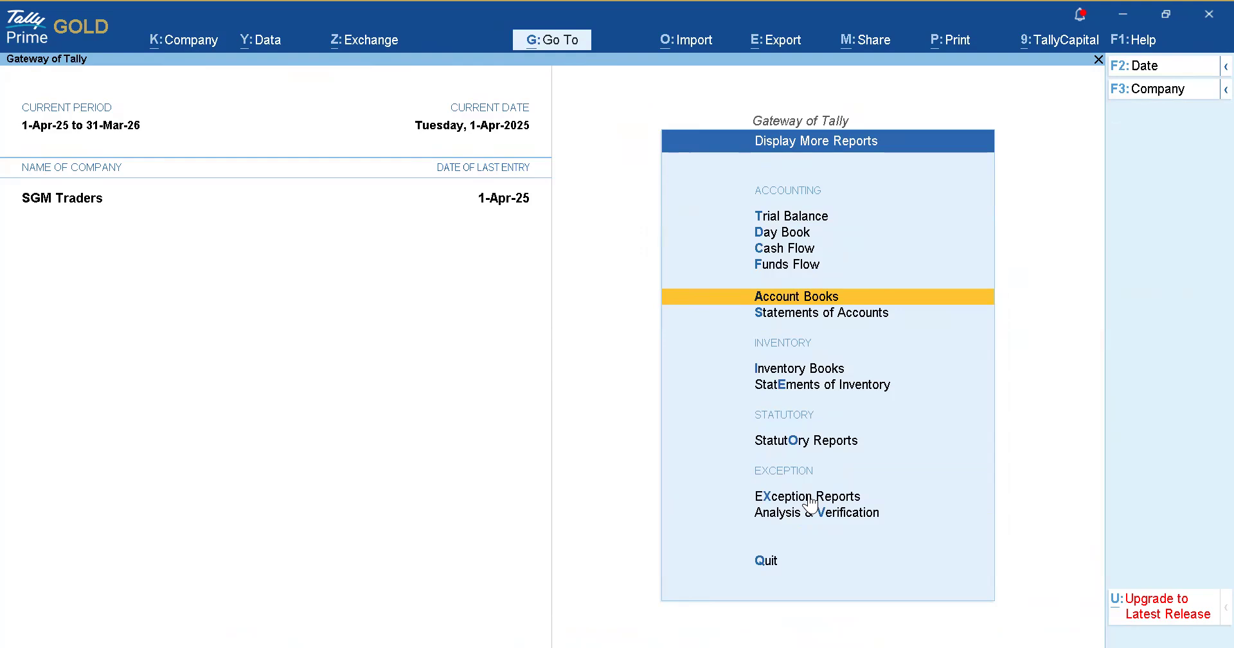
pyautogui.press('Down')
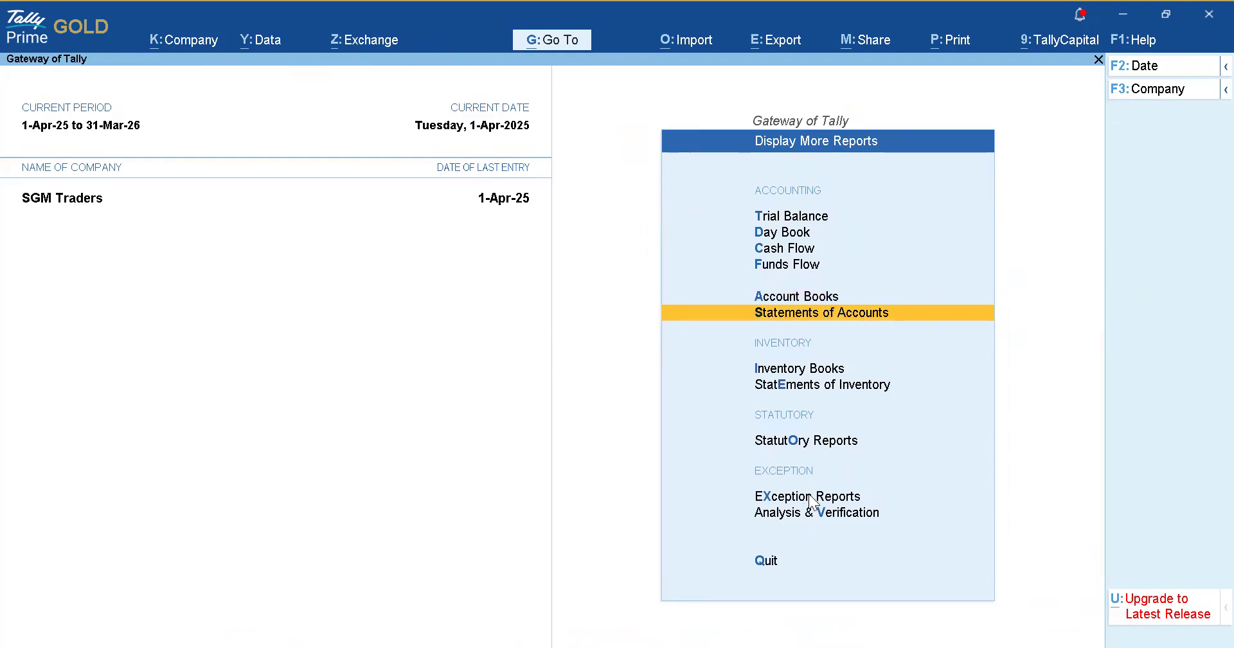
pyautogui.press('Return')
pyautogui.press('Return')
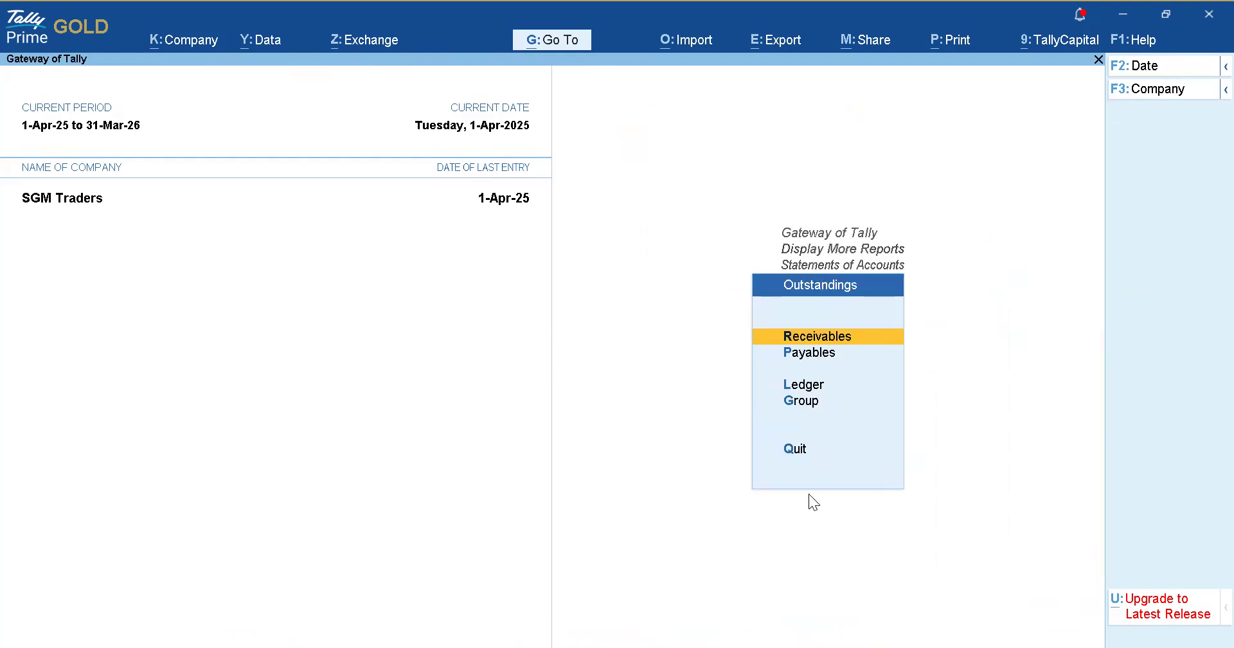
pyautogui.press('Down')
pyautogui.press('Down')
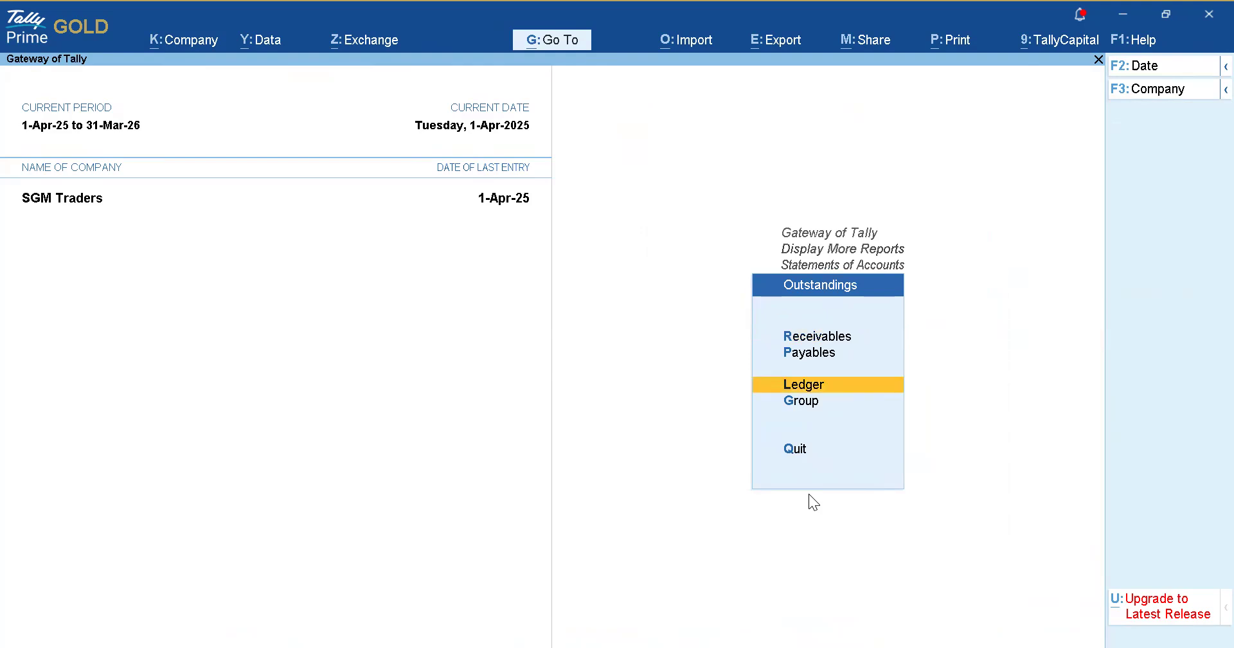
pyautogui.press('Return')
pyautogui.press('Escape')
pyautogui.press('Down')
pyautogui.press('Return')
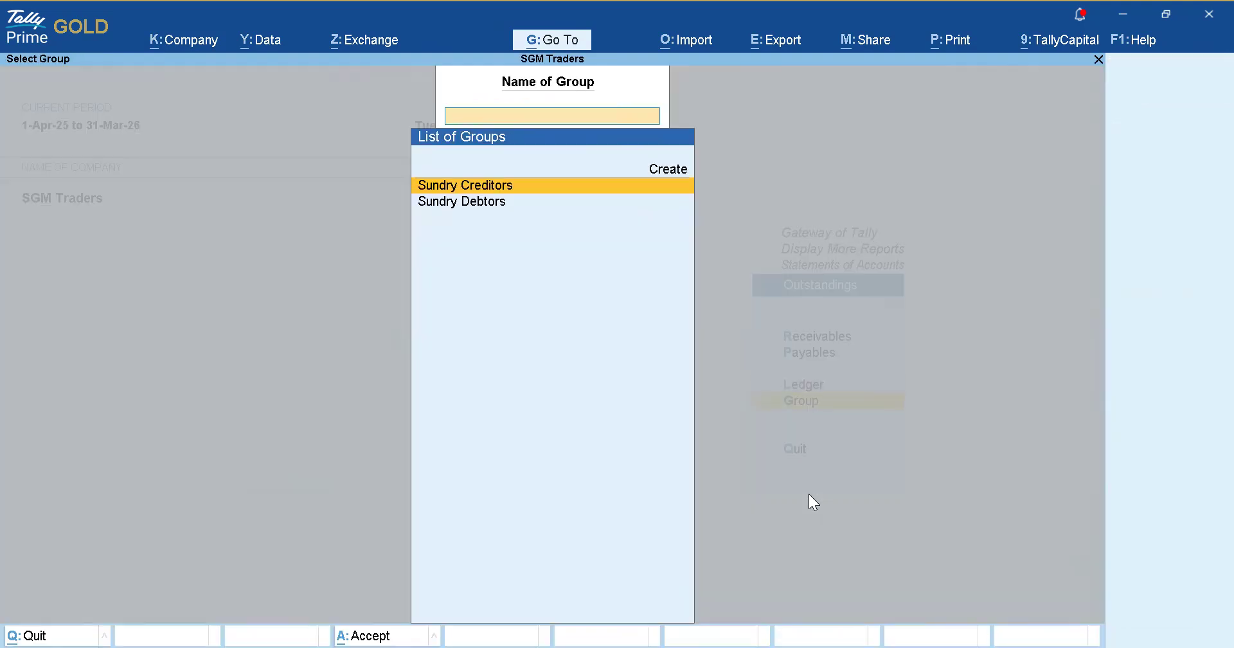
pyautogui.press('Down')
pyautogui.press('Return')
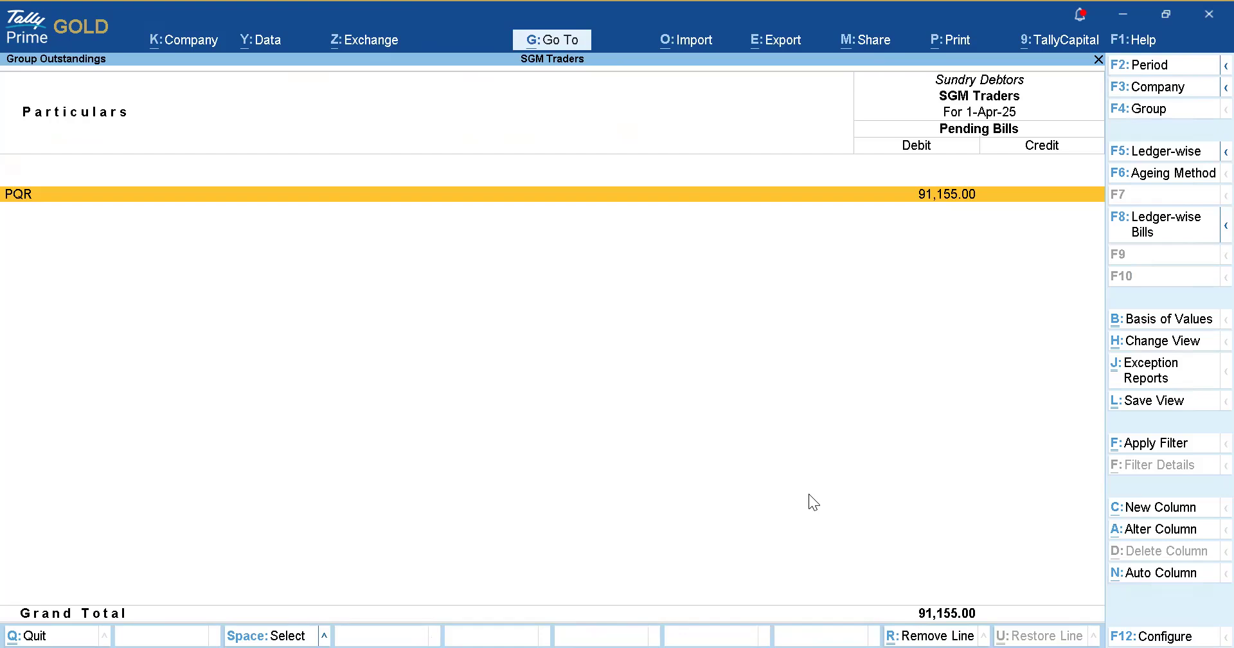
# Drill into PQR's pending bill, view Sundry Debtors outstandings bill-wise, then return to the Gateway.
pyautogui.press('Return')
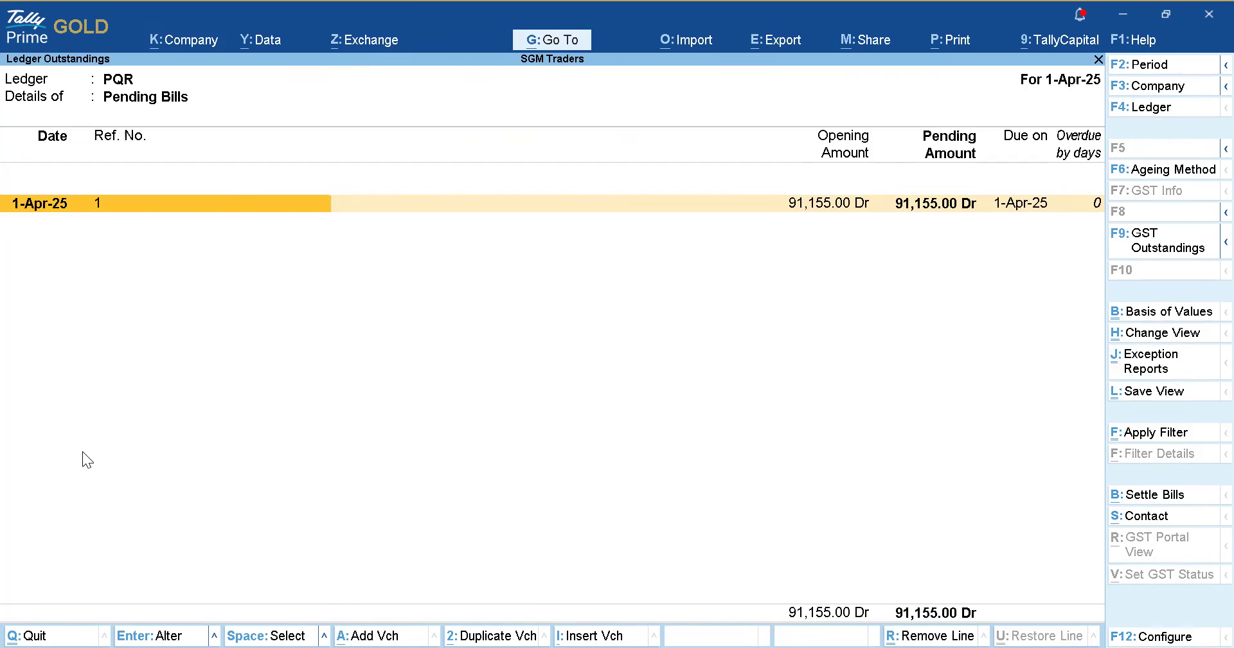
pyautogui.press('Escape')
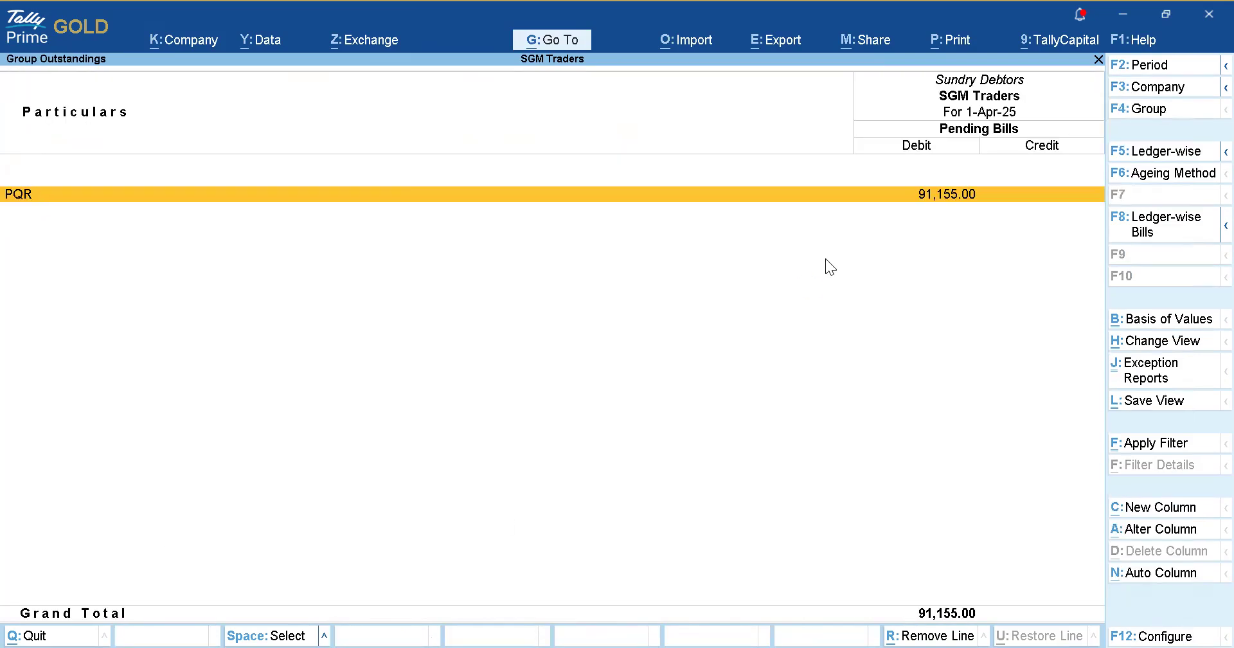
pyautogui.press('Escape')
pyautogui.press('Return')
pyautogui.moveTo(1211, 238)
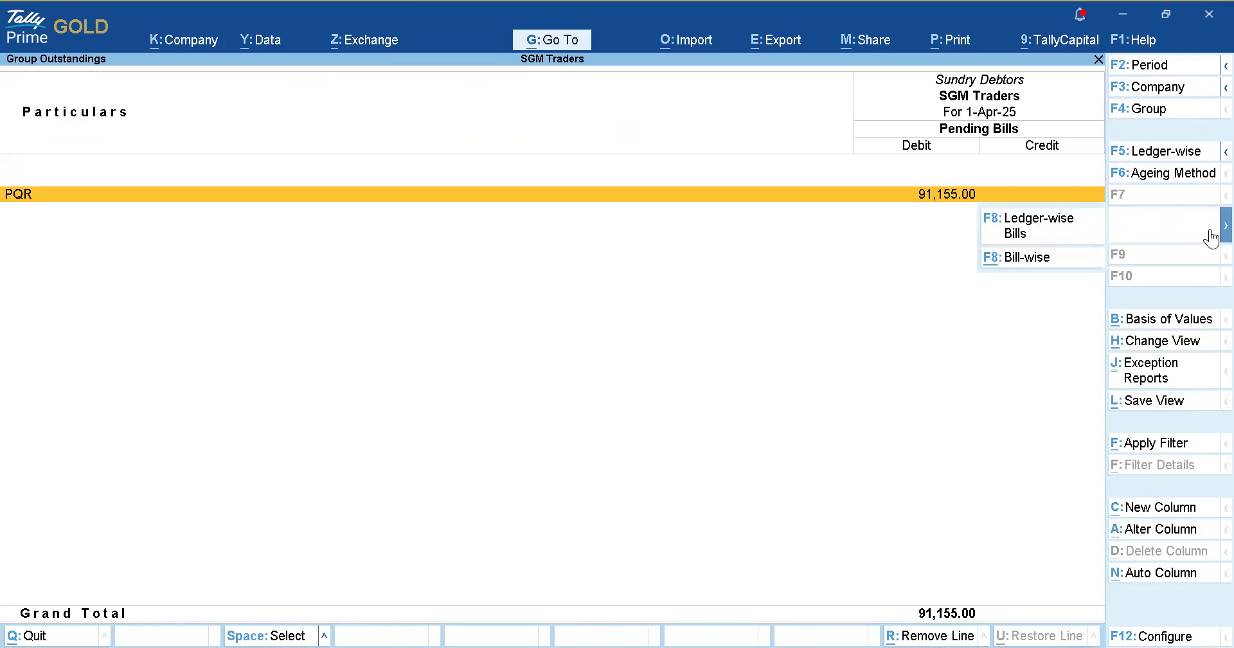
pyautogui.click(1008, 258)
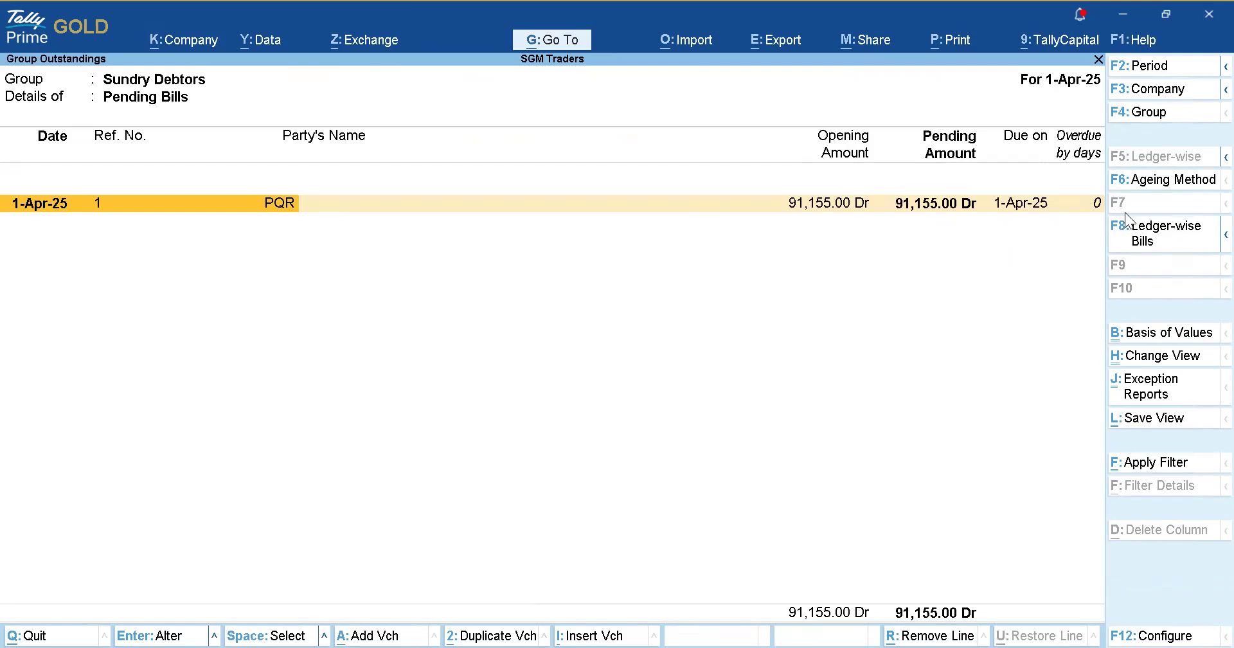
pyautogui.press('Escape')
pyautogui.press('Escape')
pyautogui.press('Escape')
pyautogui.press('Escape')
pyautogui.press('Escape')
pyautogui.press('Escape')
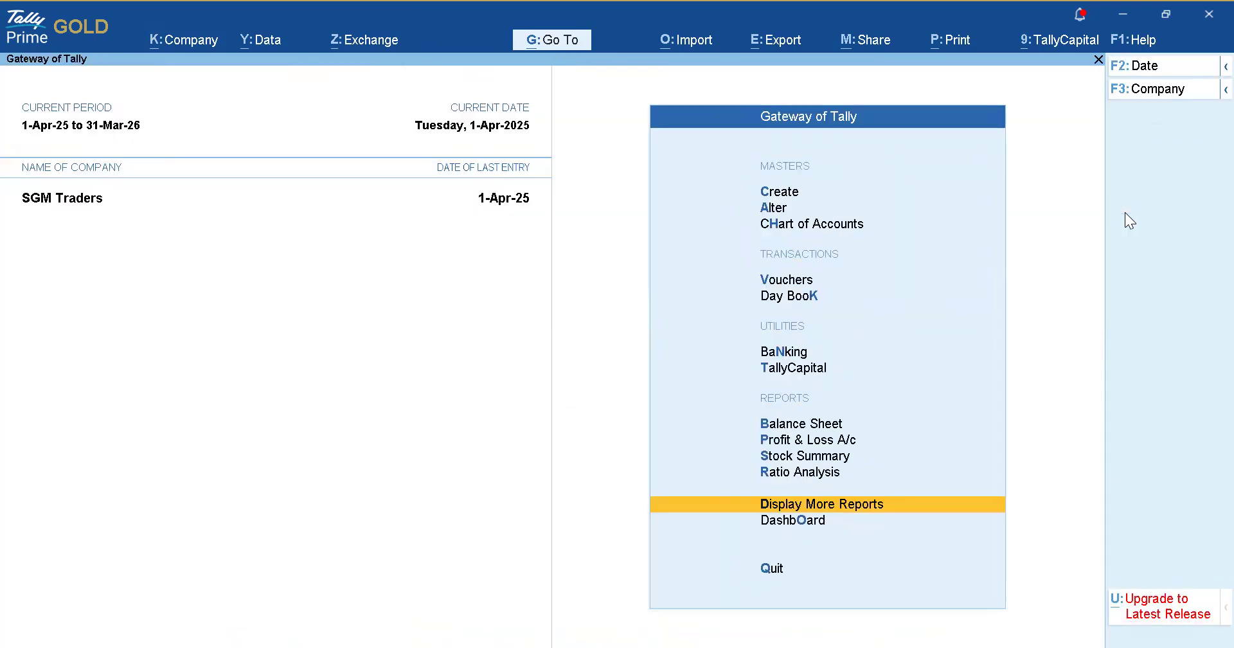
# Start a Receipt voucher and create an SBI ledger under Bank Accounts.
pyautogui.press('v')
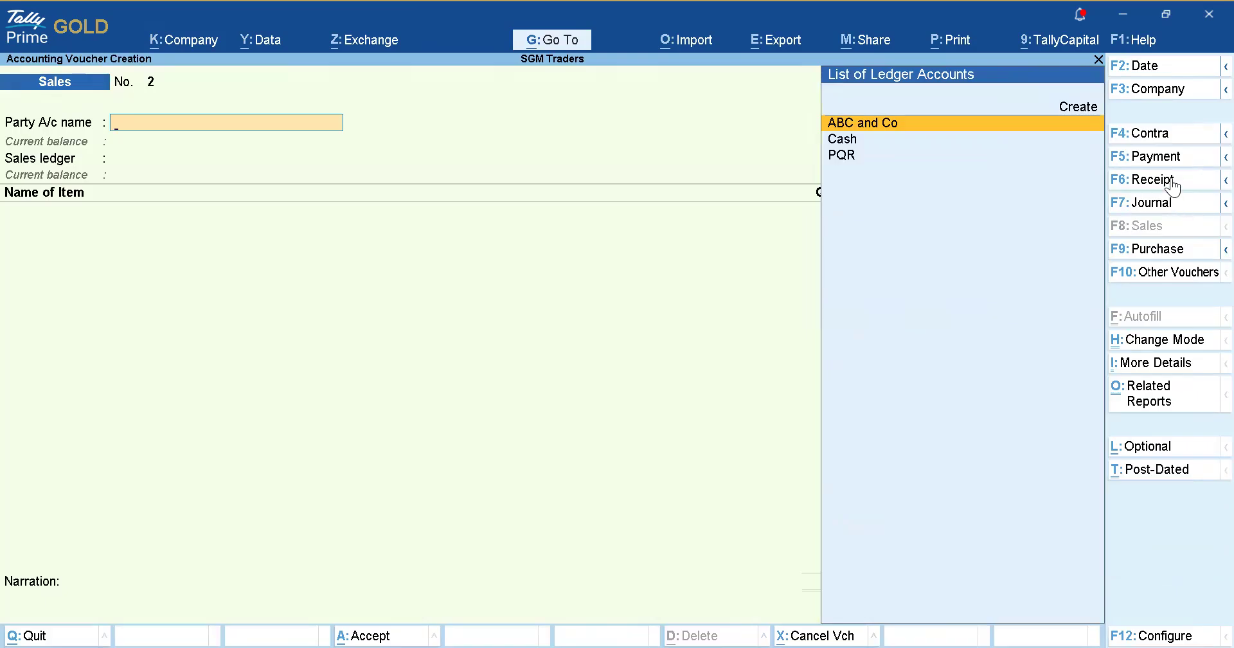
pyautogui.click(1165, 180)
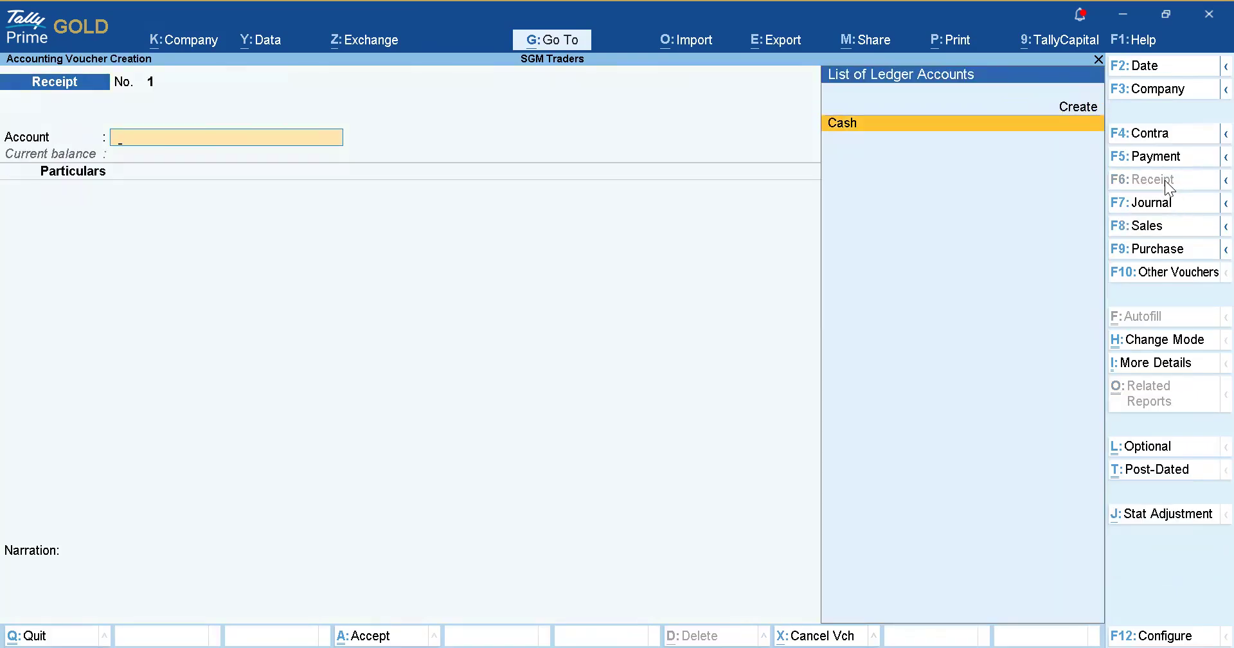
pyautogui.press('Return')
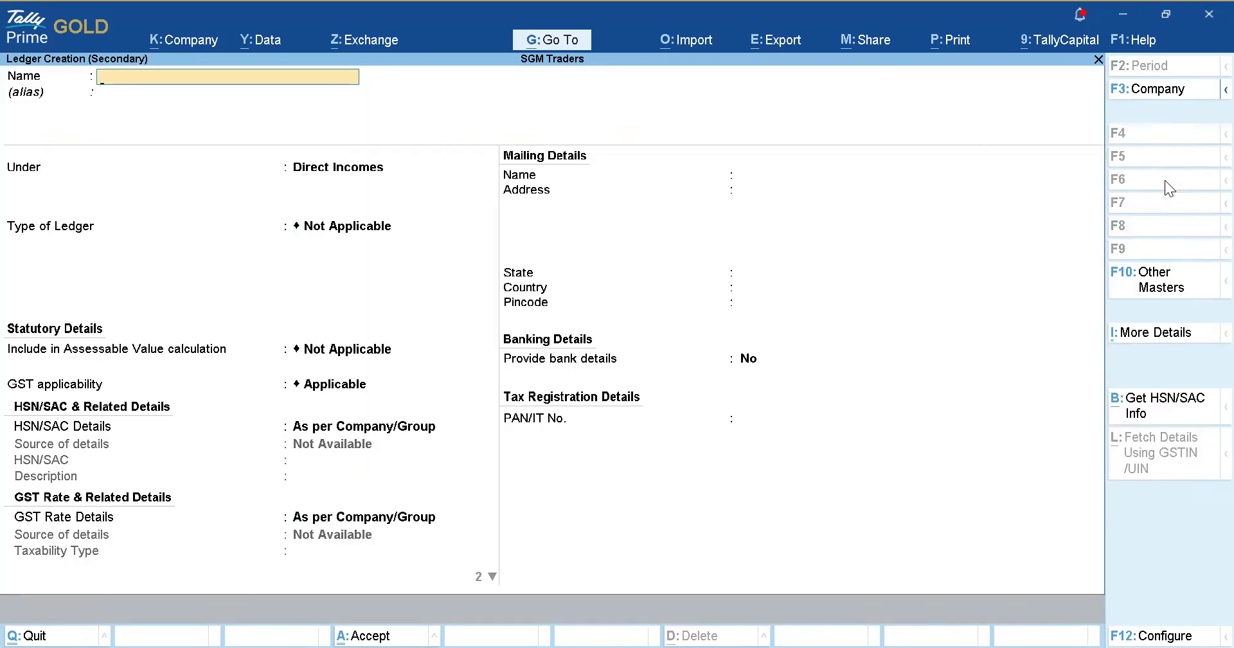
pyautogui.write('SBI')
pyautogui.press('Return')
pyautogui.press('Return')
pyautogui.write('Bank')
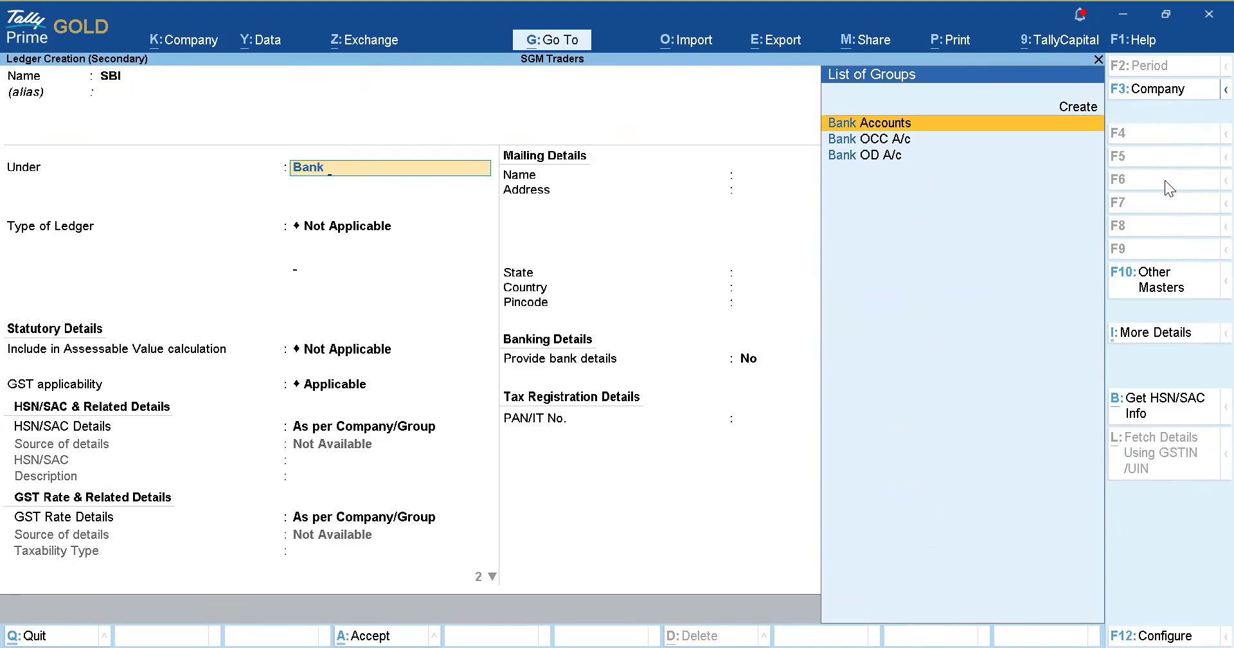
pyautogui.press('Return')
pyautogui.press('ctrl')
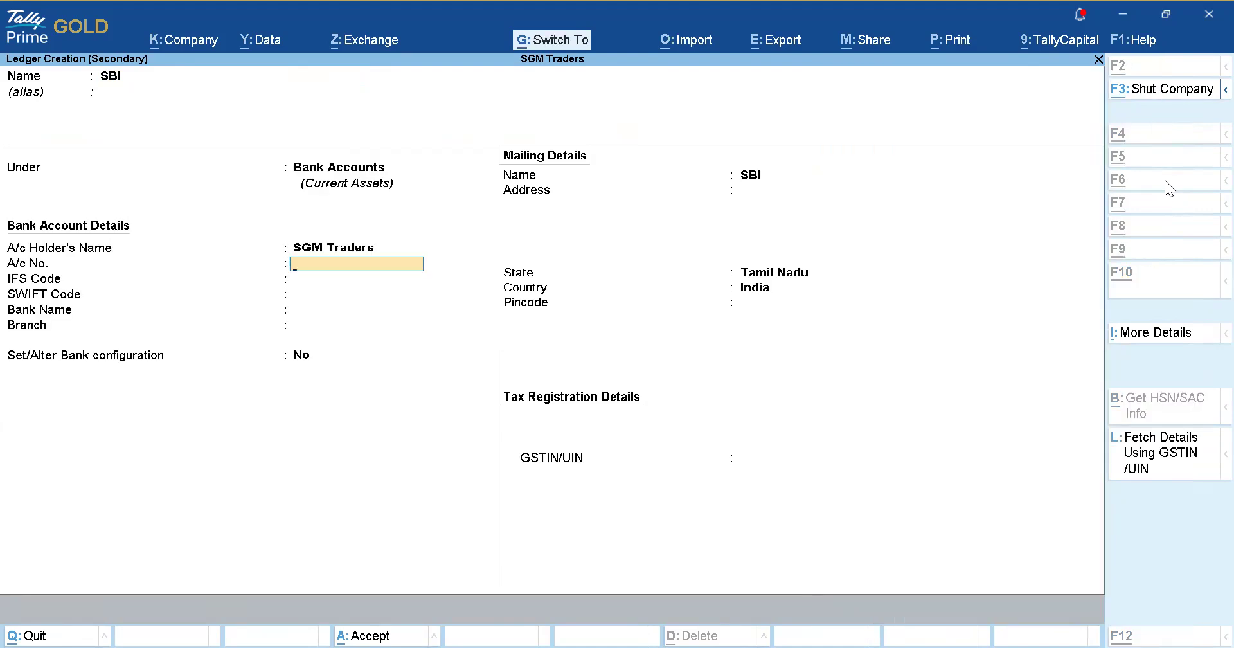
pyautogui.hotkey('ctrl', 'a')
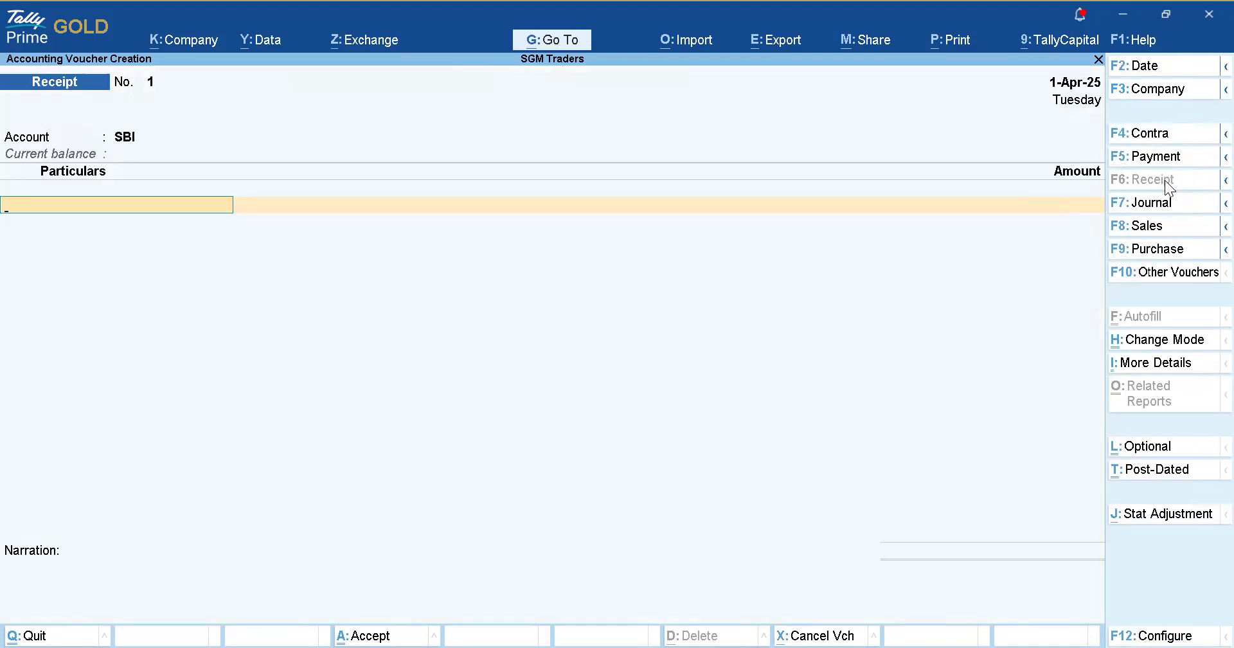
# Enter 25,000.00 received from PQR against existing bill 1.
pyautogui.press('Down')
pyautogui.press('Down')
pyautogui.press('Down')
pyautogui.press('Down')
pyautogui.press('Down')
pyautogui.press('Down')
pyautogui.press('Down')
pyautogui.press('Down')
pyautogui.press('Return')
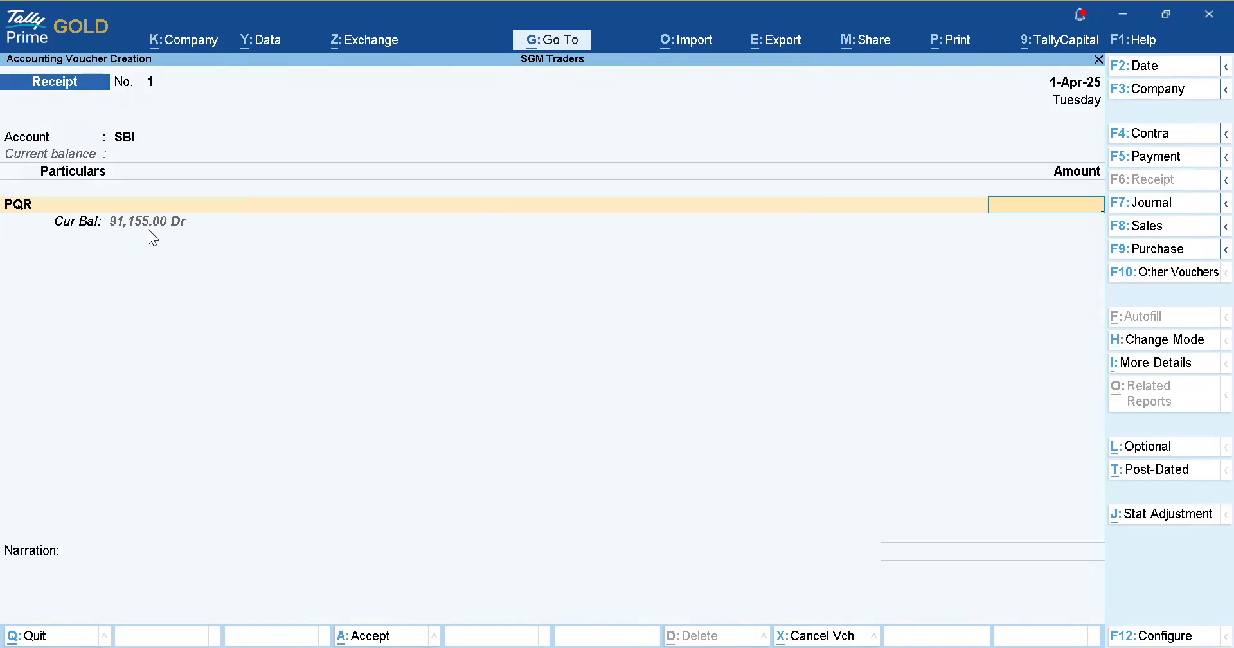
pyautogui.write('25000')
pyautogui.press('Return')
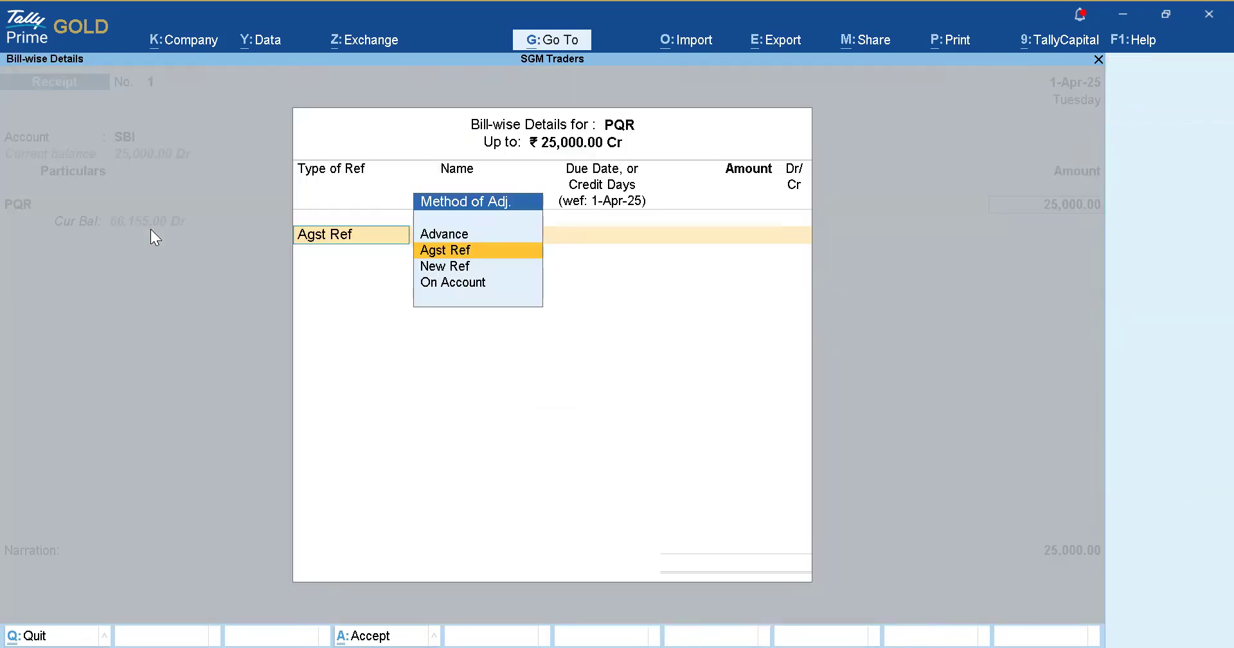
pyautogui.press('Return')
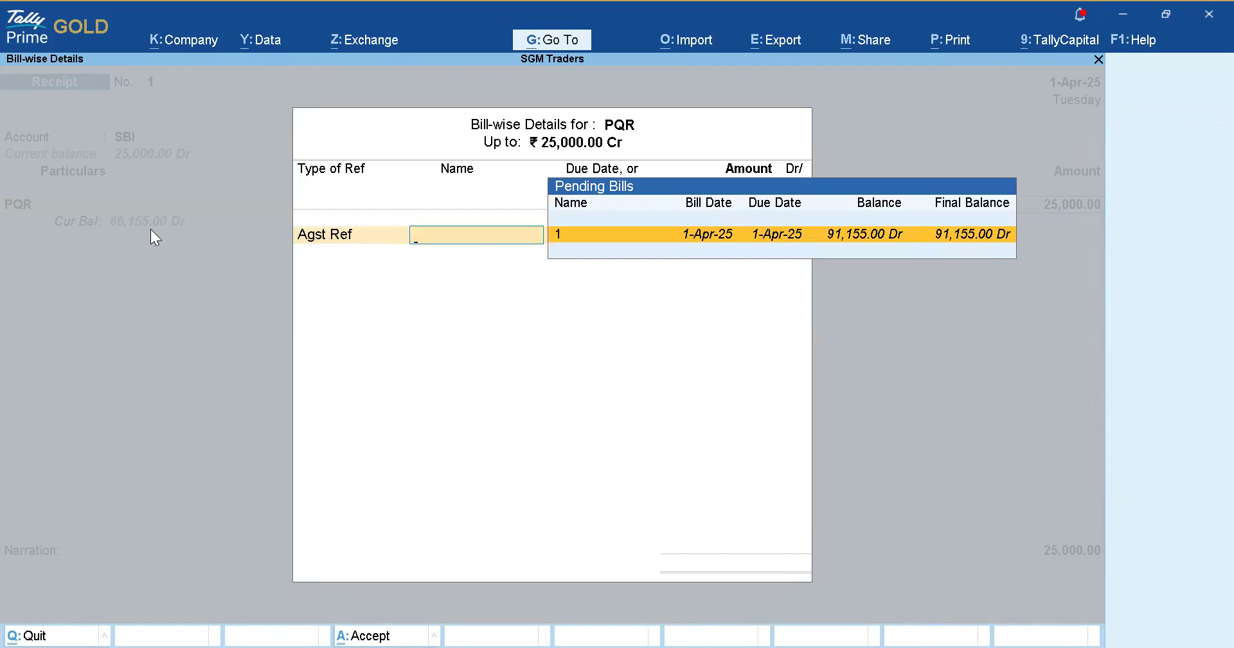
pyautogui.press('Return')
pyautogui.press('Return')
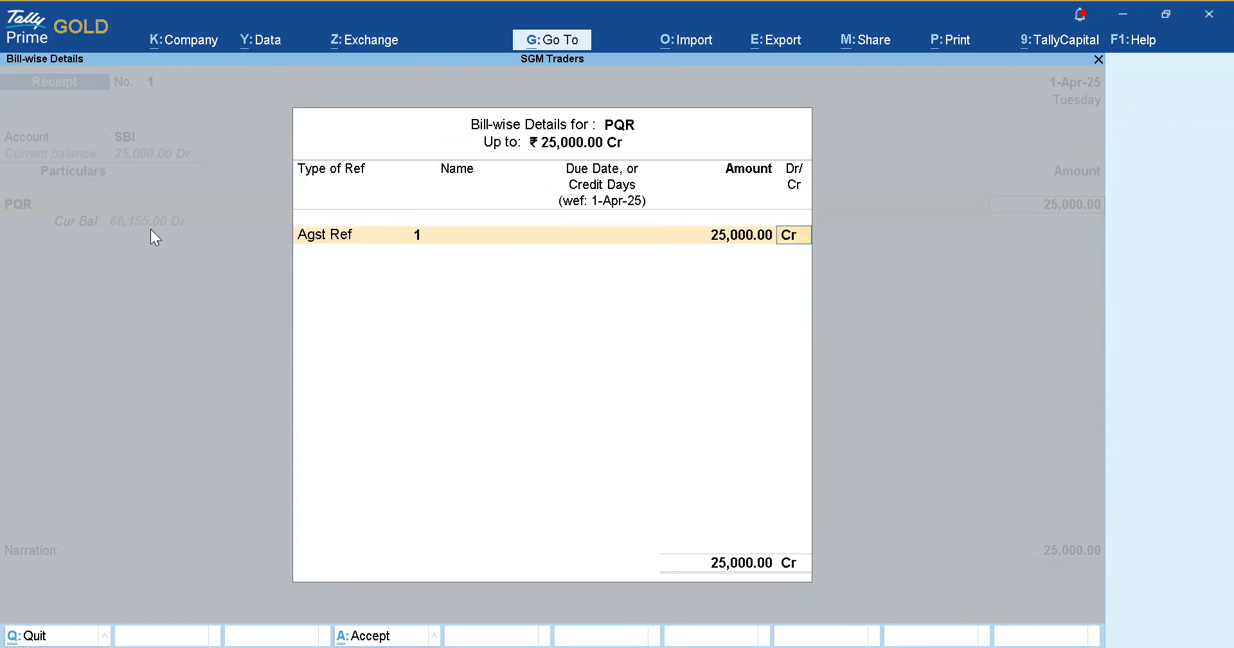
pyautogui.press('Return')
pyautogui.press('Return')
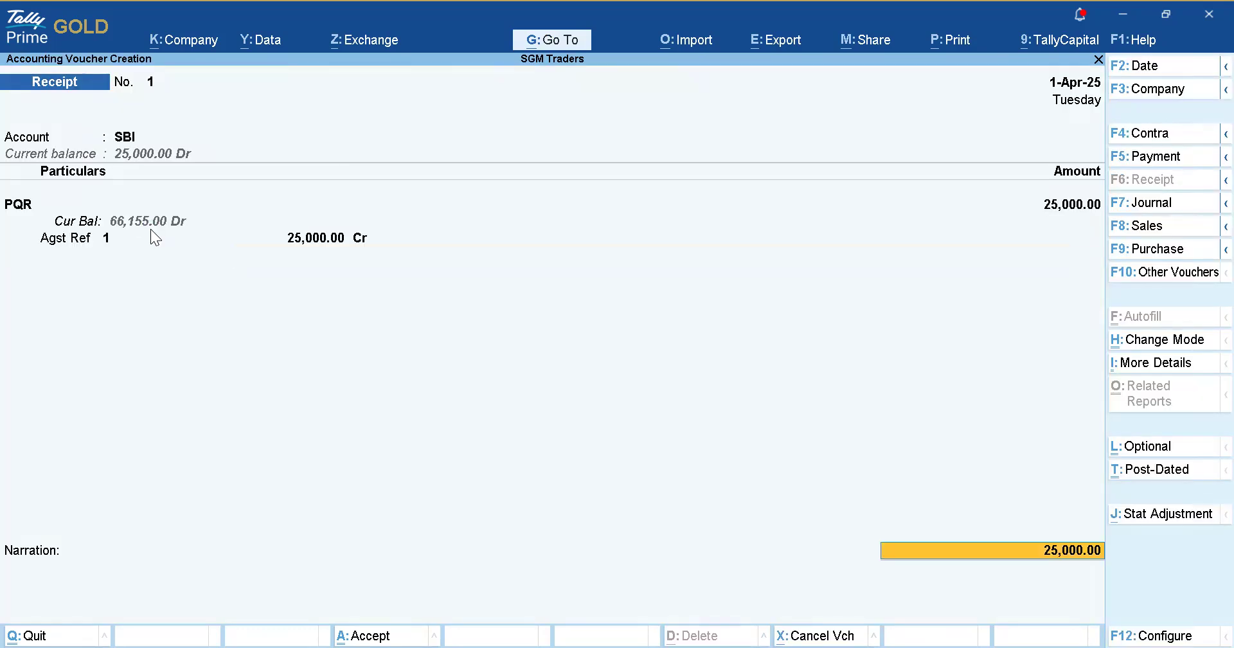
# Fill in the SBI bank allocation details and save Receipt No. 1.
pyautogui.press('Return')
pyautogui.press('Return')
pyautogui.press('Return')
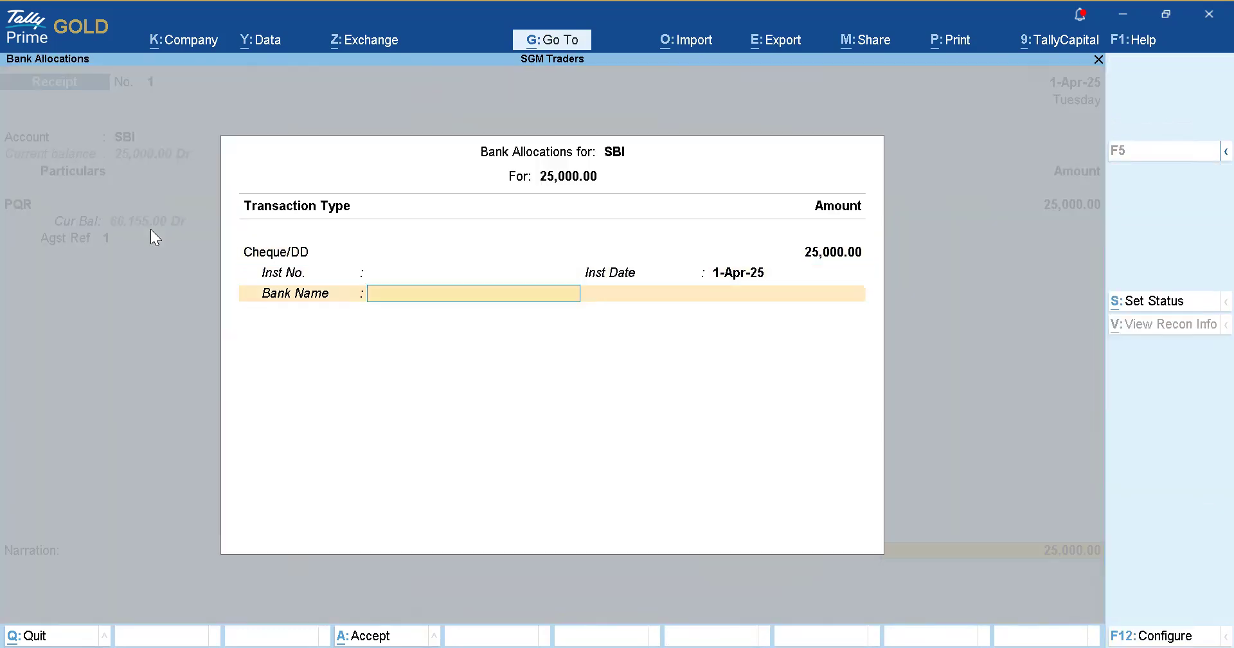
pyautogui.press('Return')
pyautogui.press('Return')
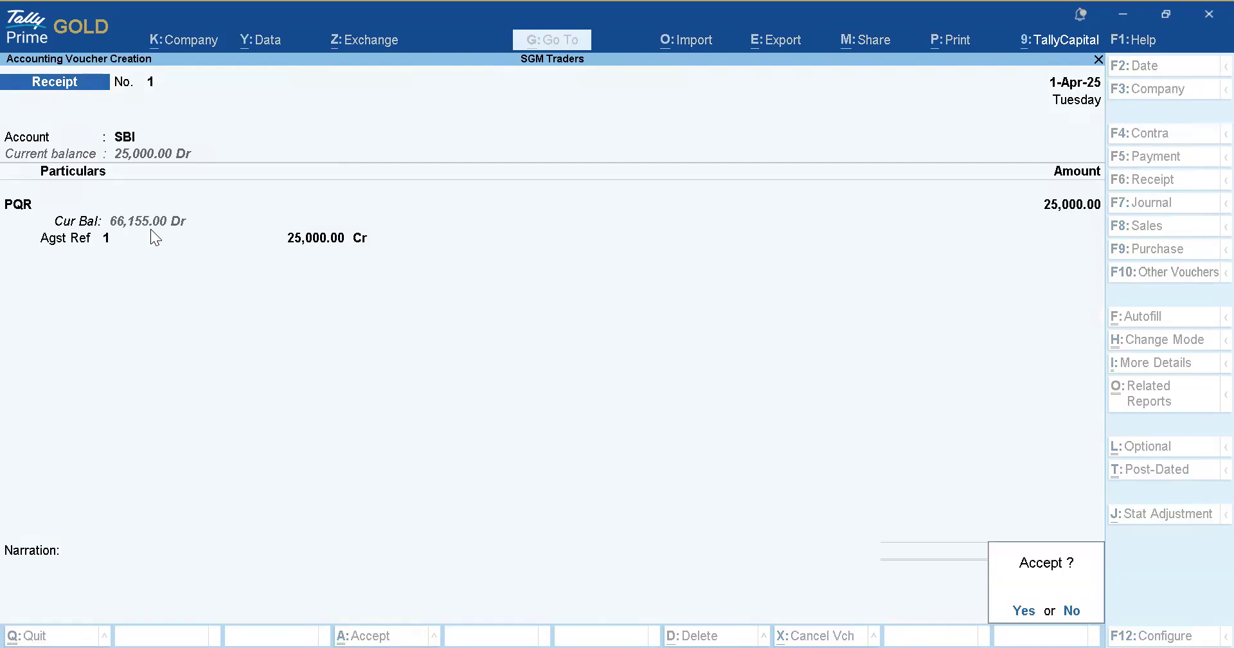
pyautogui.press('Escape')
pyautogui.press('BackSpace')
pyautogui.press('BackSpace')
pyautogui.press('Return')
pyautogui.press('Return')
pyautogui.press('Return')
pyautogui.press('Return')
pyautogui.press('Return')
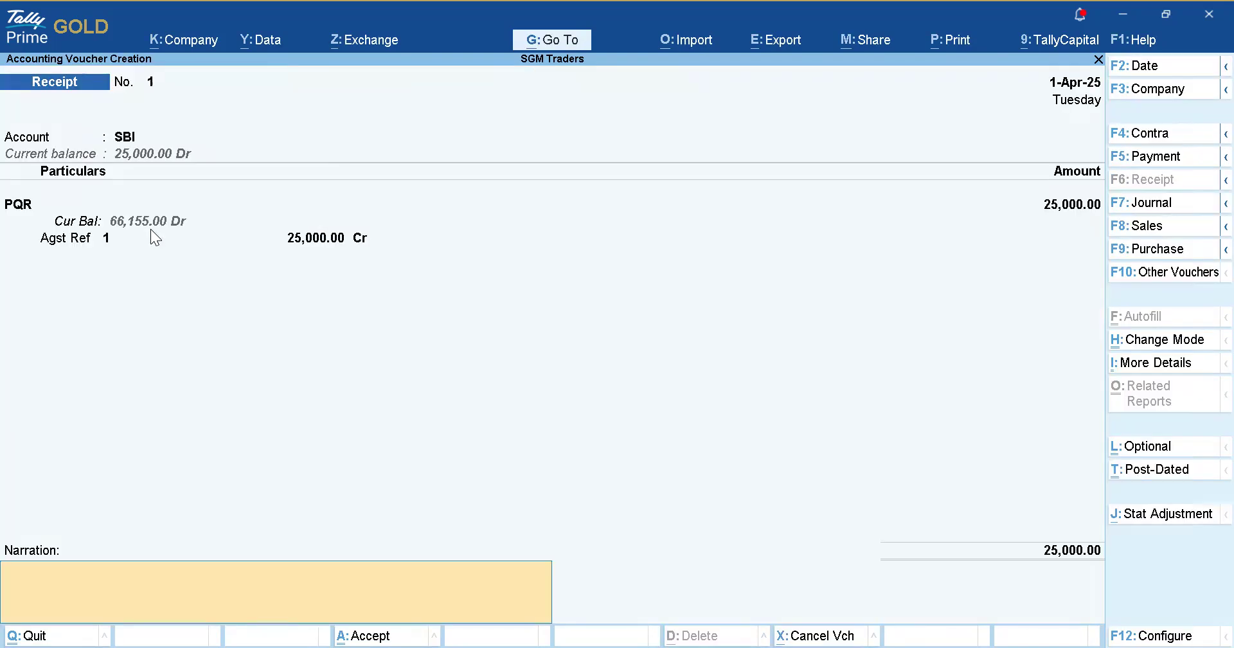
pyautogui.press('Return')
pyautogui.press('y')
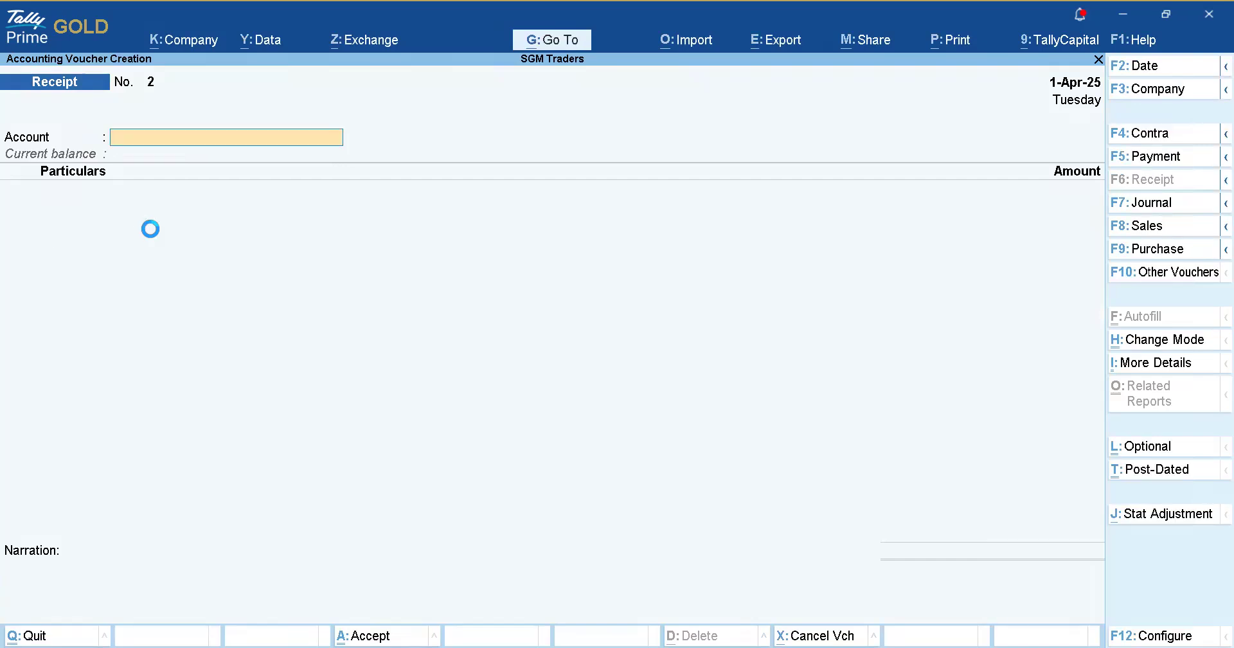
pyautogui.press('Escape')
# Leave voucher entry and open Group Outstandings under More Reports > Statements of Accounts.
pyautogui.press('y')
pyautogui.press('Escape')
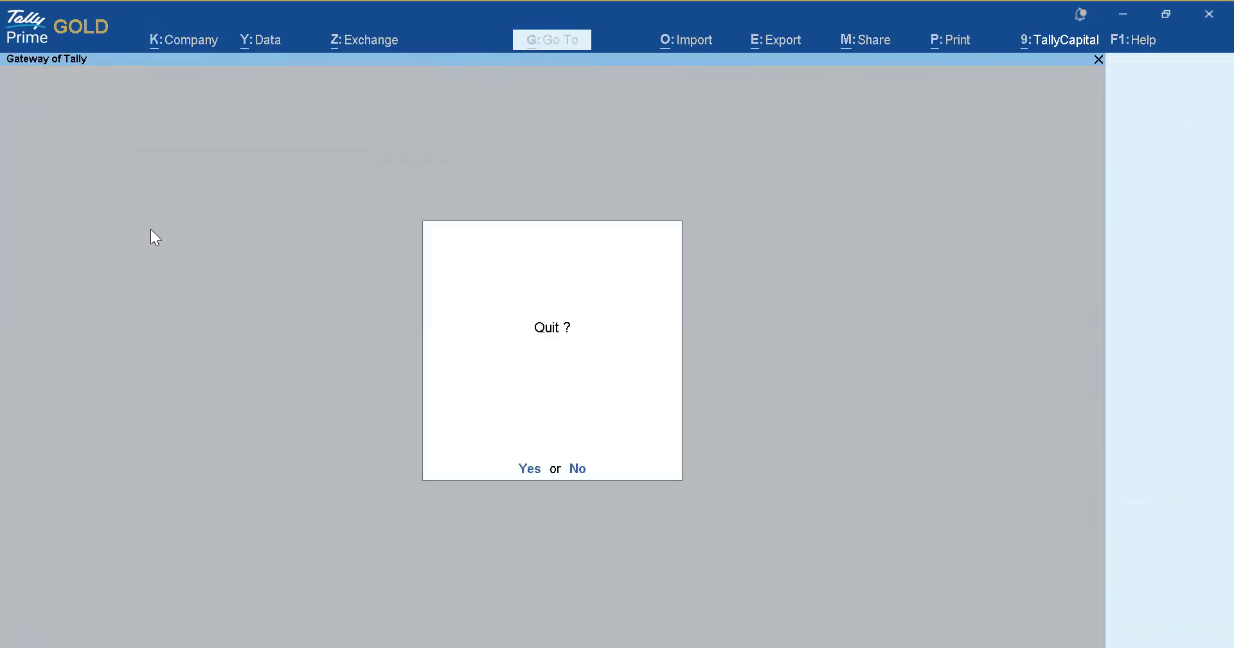
pyautogui.press('n')
pyautogui.press('Up')
pyautogui.press('Up')
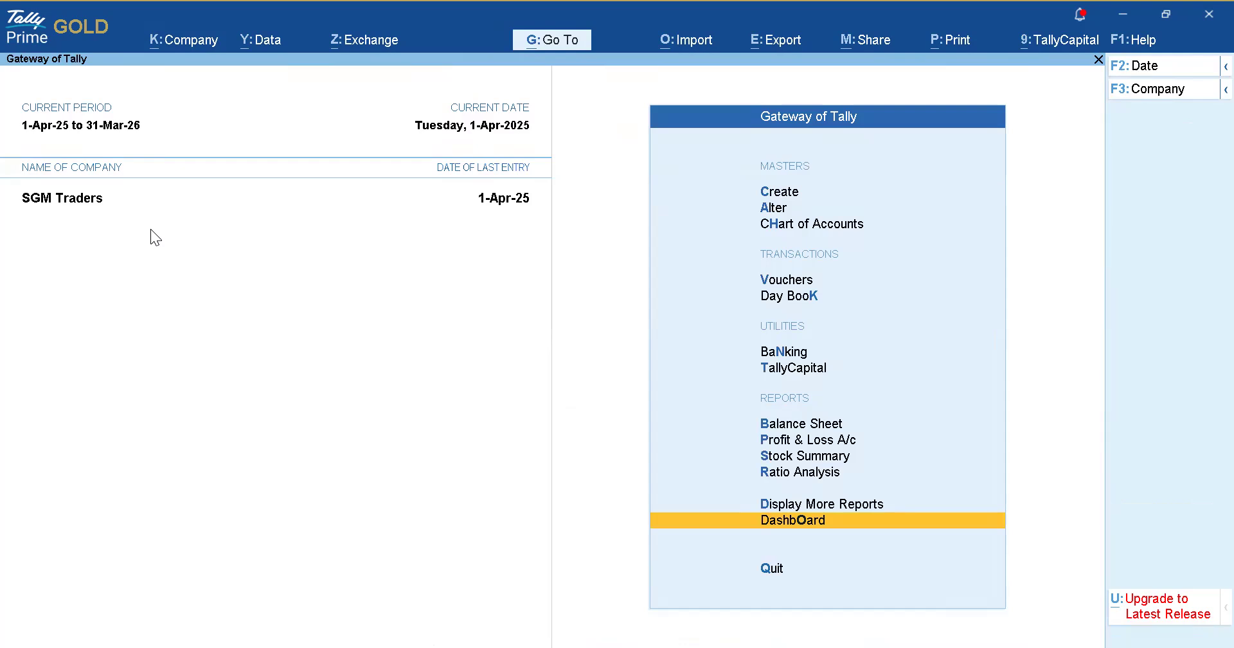
pyautogui.press('Up')
pyautogui.press('Return')
pyautogui.press('Down')
pyautogui.press('Down')
pyautogui.press('Down')
pyautogui.press('Down')
pyautogui.press('Down')
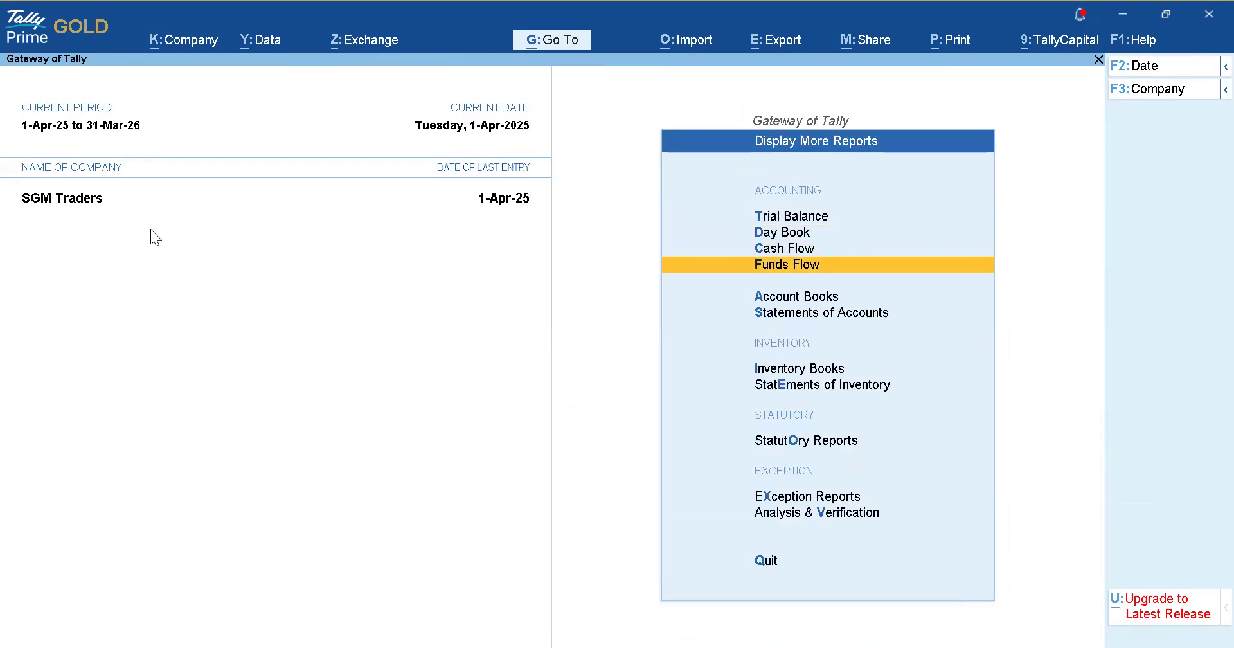
pyautogui.press('Return')
pyautogui.press('Return')
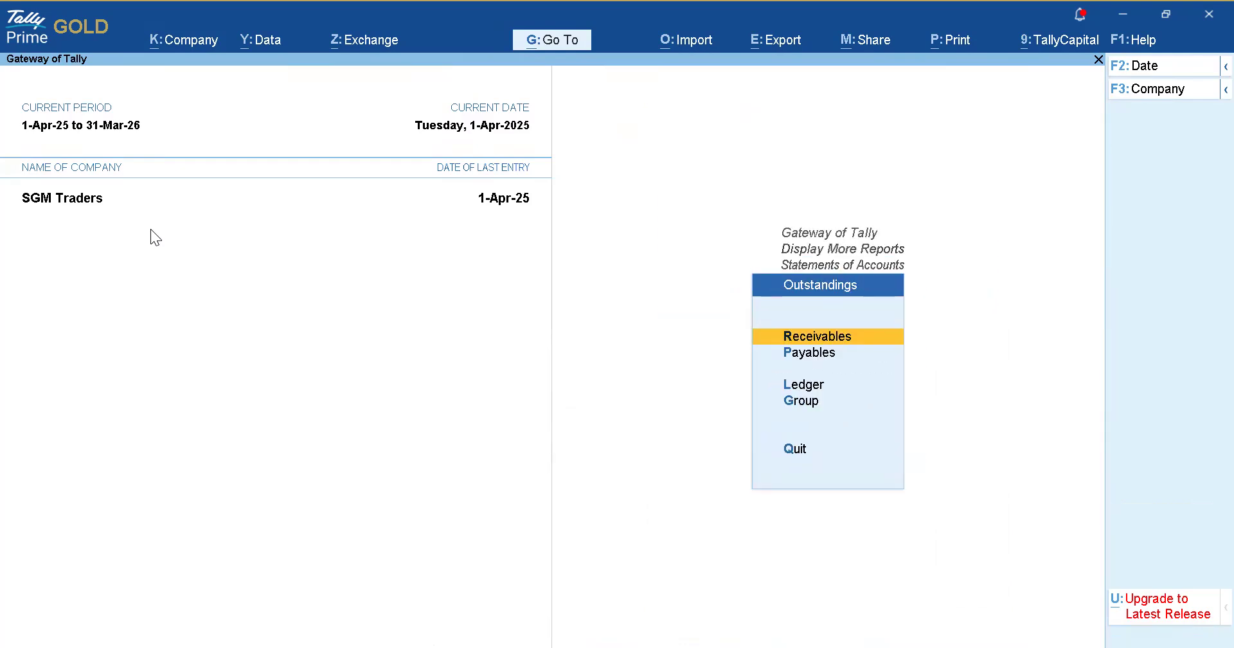
pyautogui.press('Down')
pyautogui.press('Down')
pyautogui.press('Down')
pyautogui.press('Return')
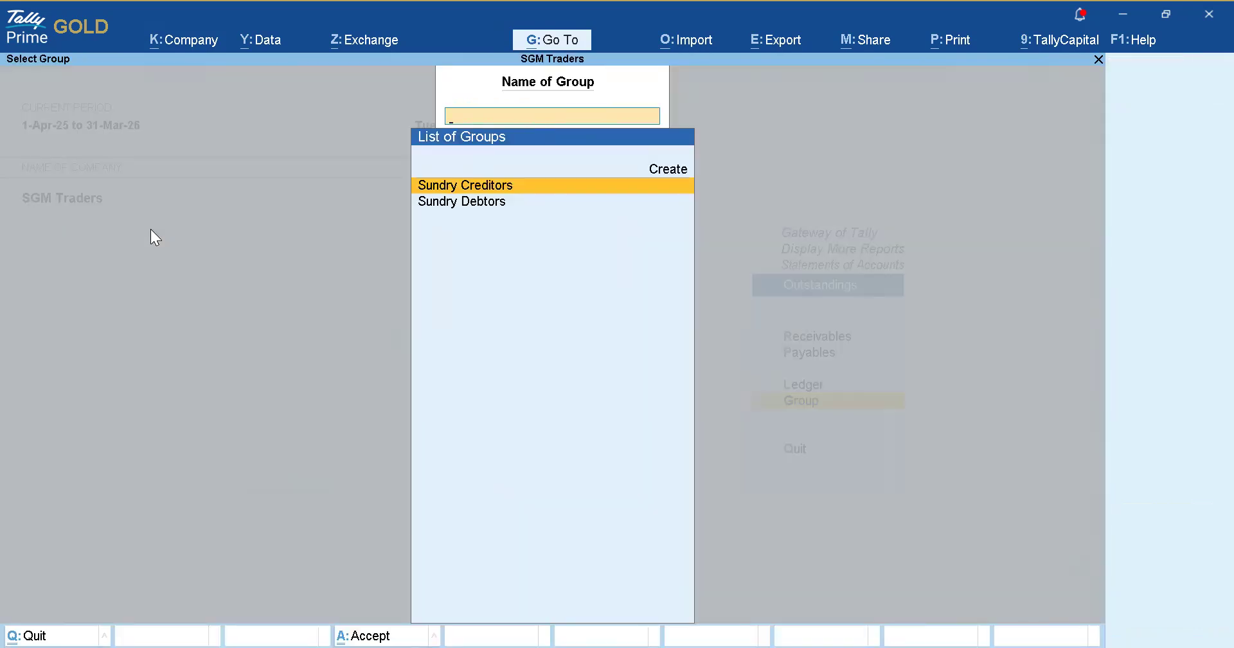
# View Sundry Creditors, then Sundry Debtors outstandings, detailing PQR's 66,155.00 pending bill.
pyautogui.press('Return')
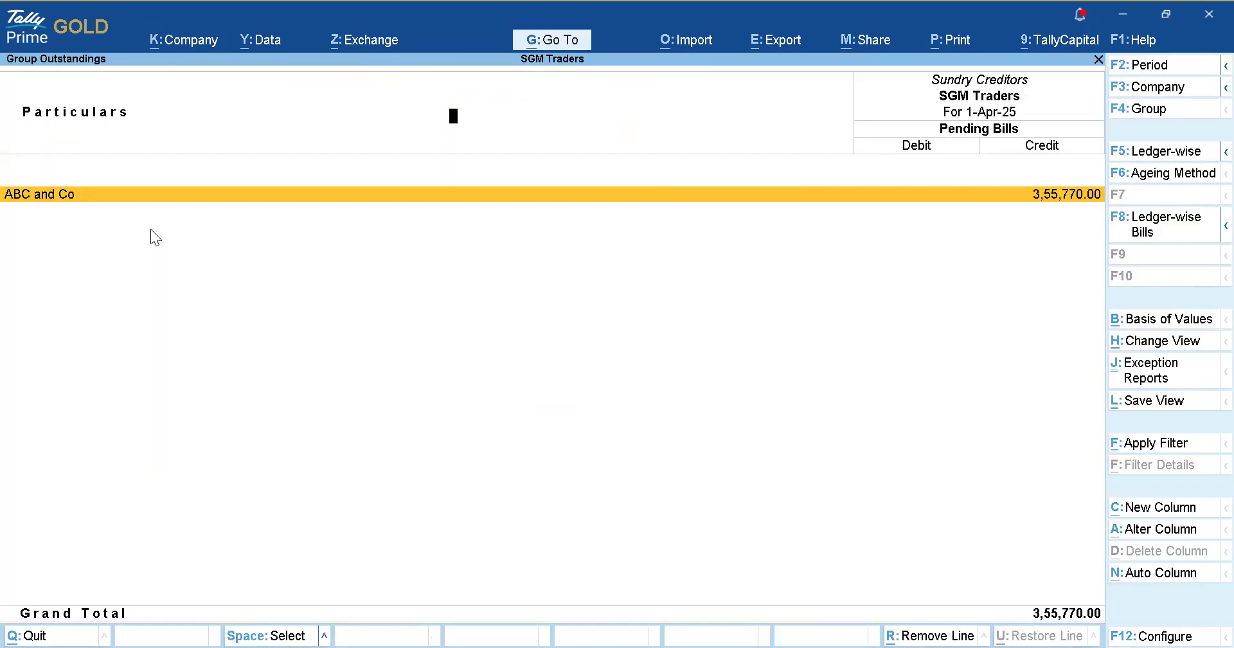
pyautogui.press('Escape')
pyautogui.press('Down')
pyautogui.press('Return')
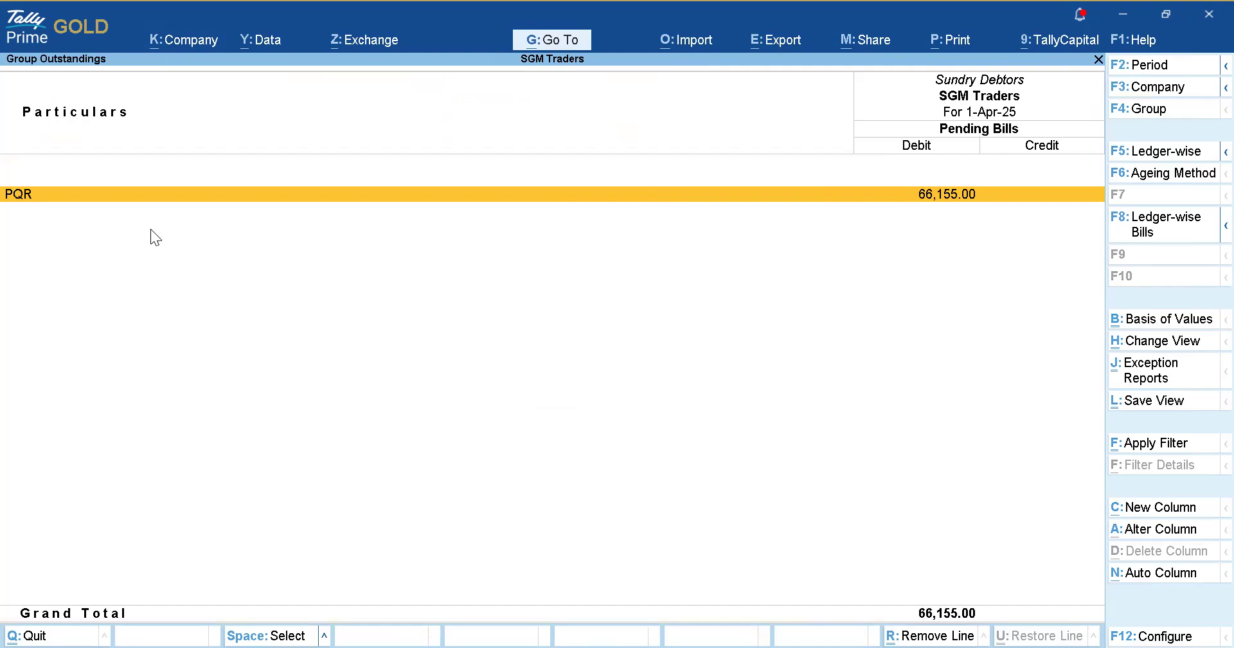
pyautogui.press('Return')
pyautogui.hotkey('alt', 'F5')
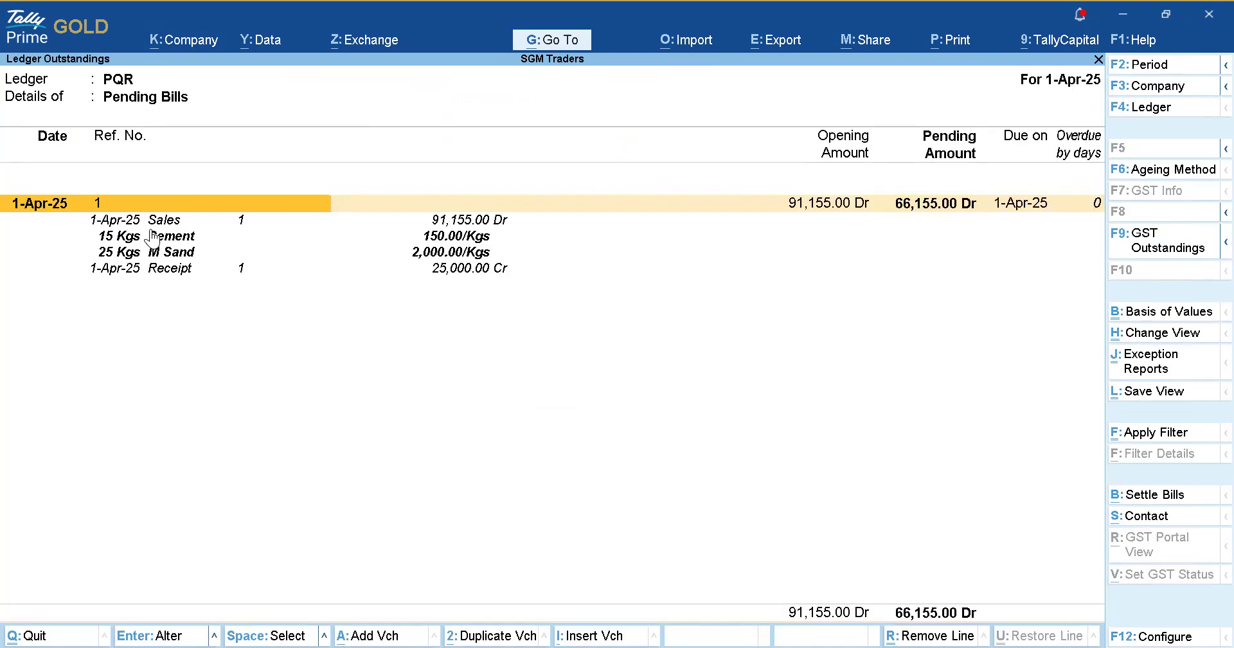
pyautogui.press('Down')
pyautogui.press('Up')
pyautogui.press('Escape')
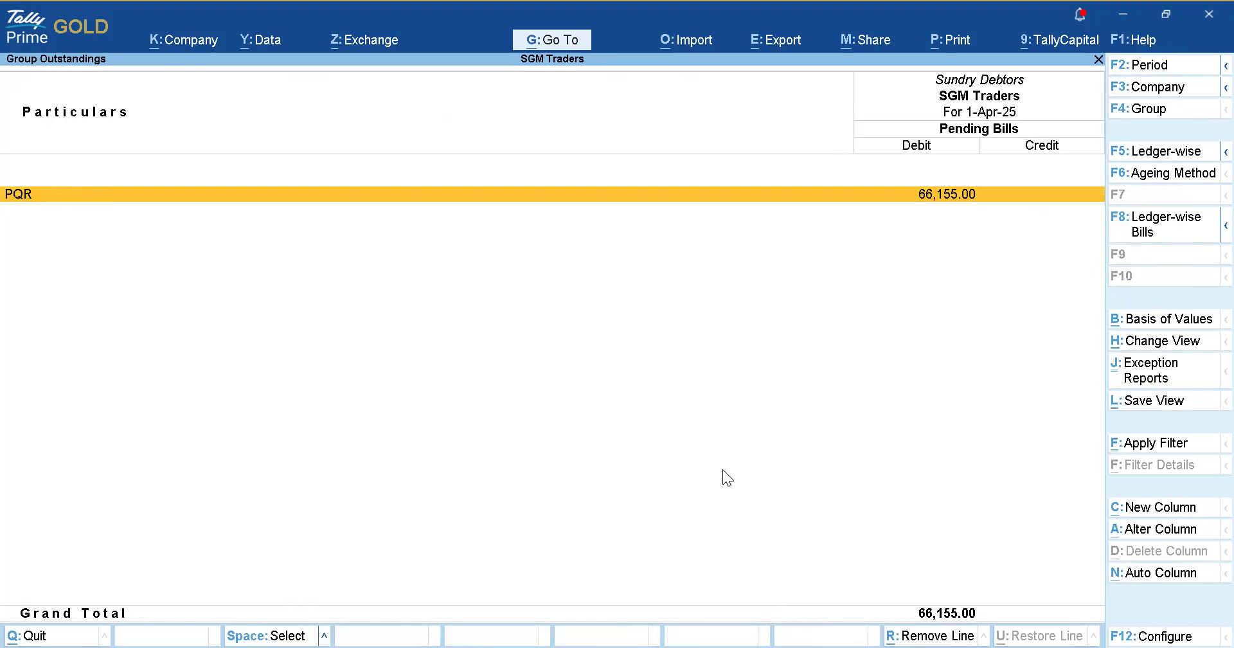
pyautogui.press('Escape')
pyautogui.press('Escape')
pyautogui.press('Escape')
# Open the GSTR-1 return for 1-Apr-25 to 30-Apr-25 from Statutory Reports > GST Reports.
pyautogui.press('Escape')
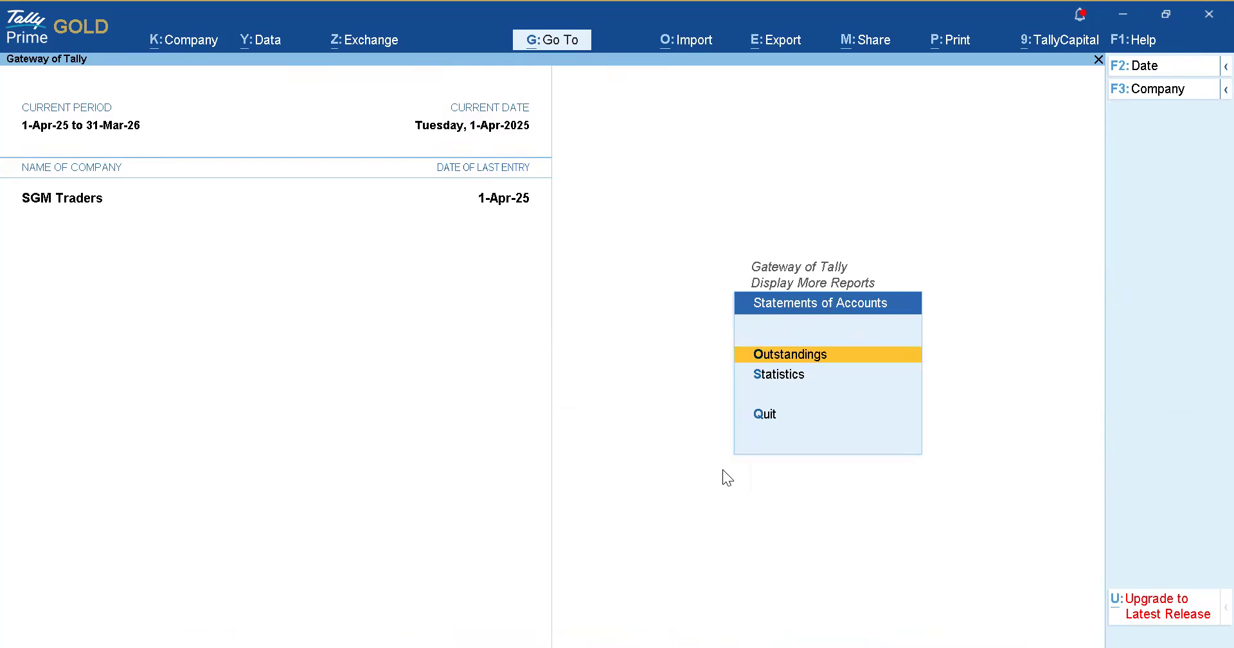
pyautogui.press('Escape')
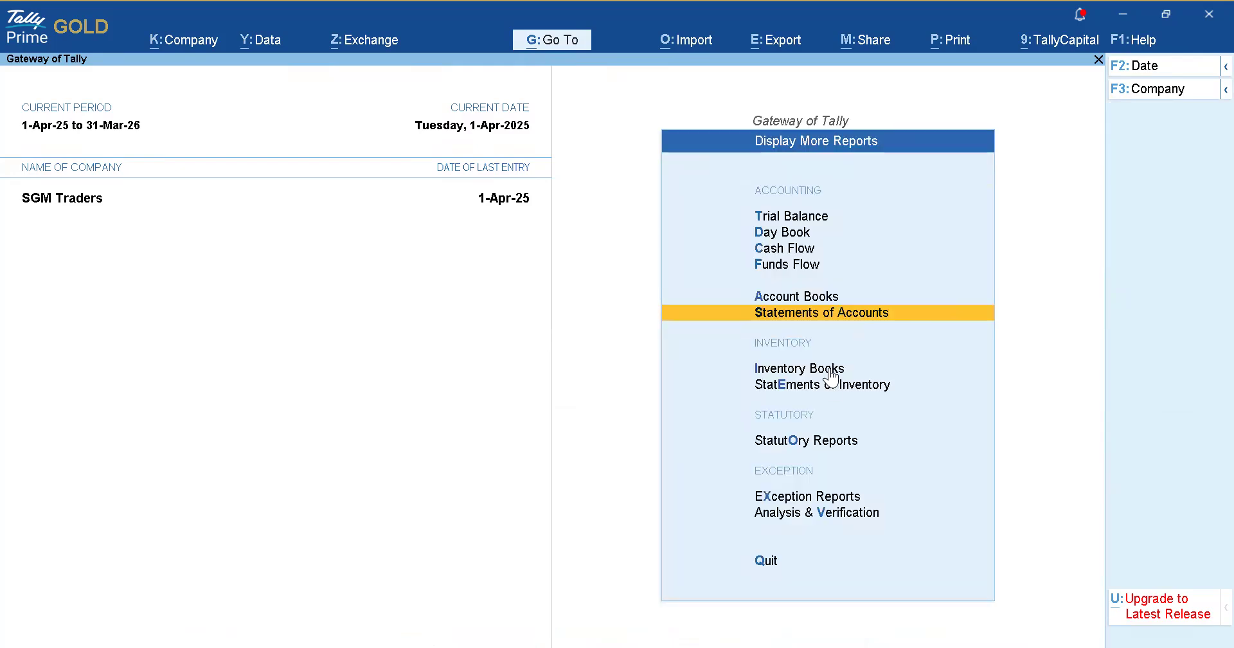
pyautogui.press('Escape')
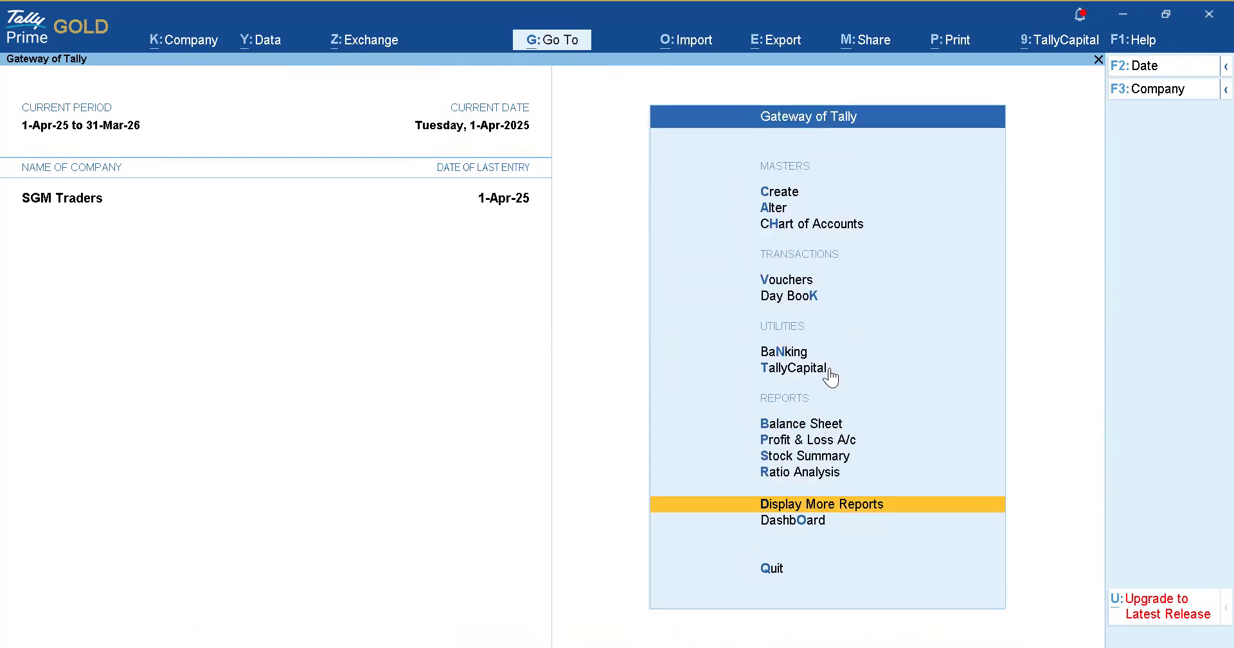
pyautogui.press('Return')
pyautogui.press('Down')
pyautogui.press('Down')
pyautogui.press('Down')
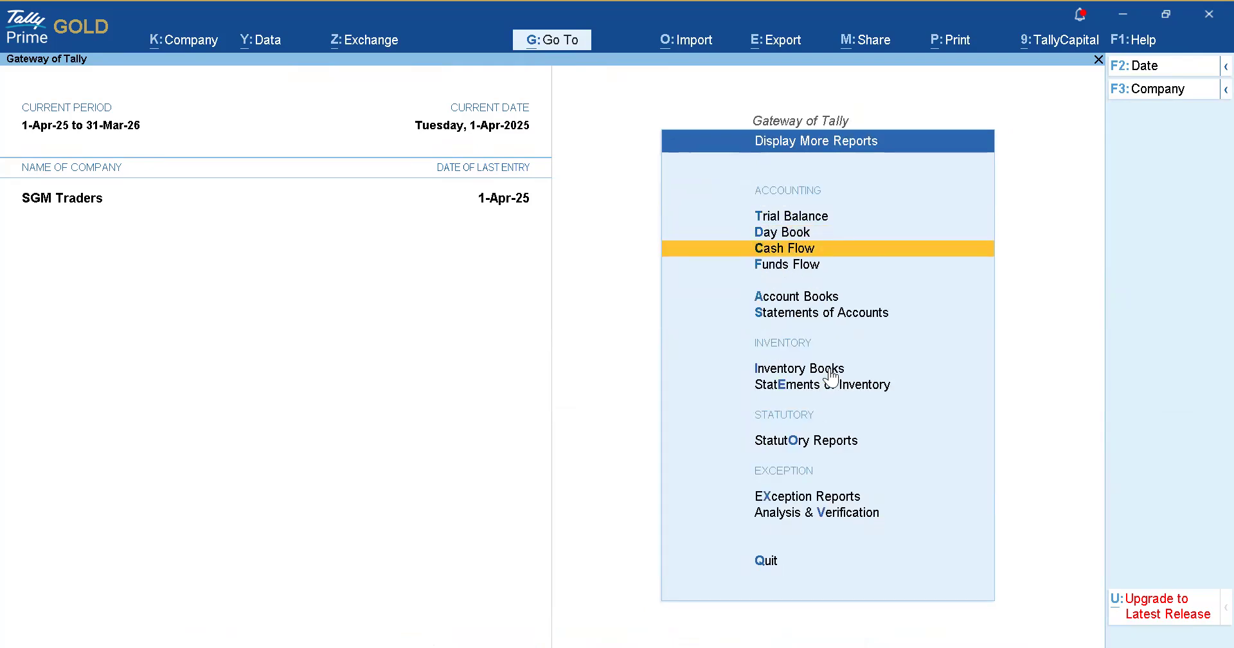
pyautogui.press('Down')
pyautogui.press('Down')
pyautogui.press('Return')
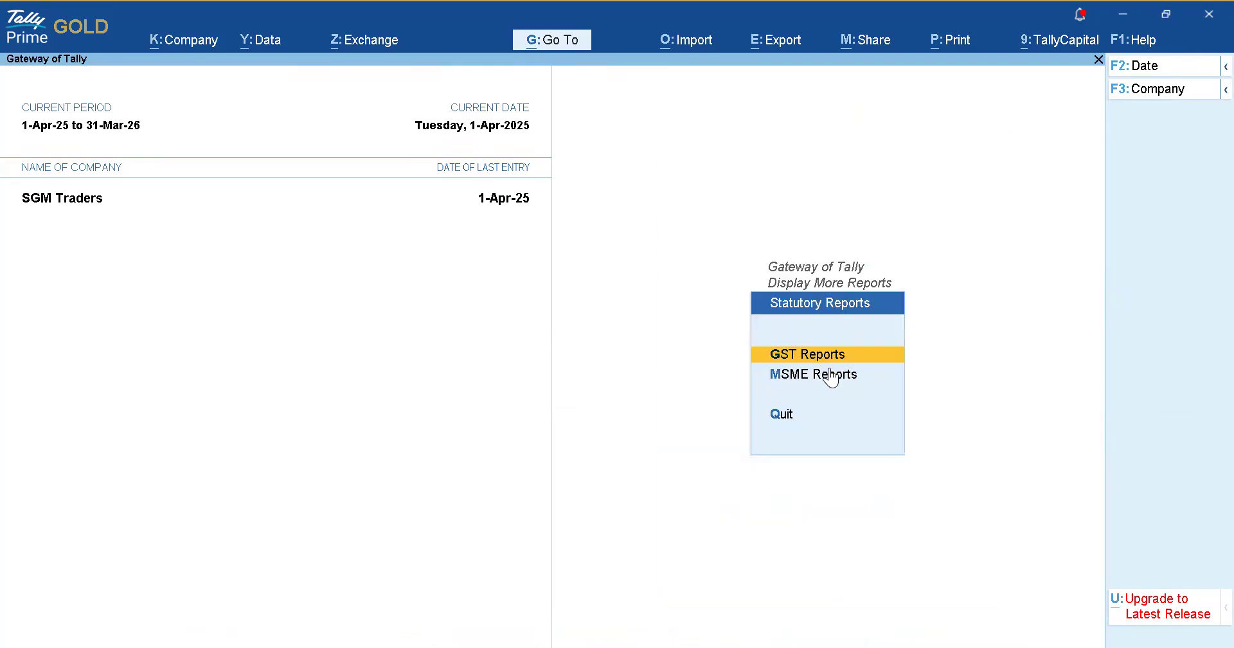
pyautogui.click(829, 367)
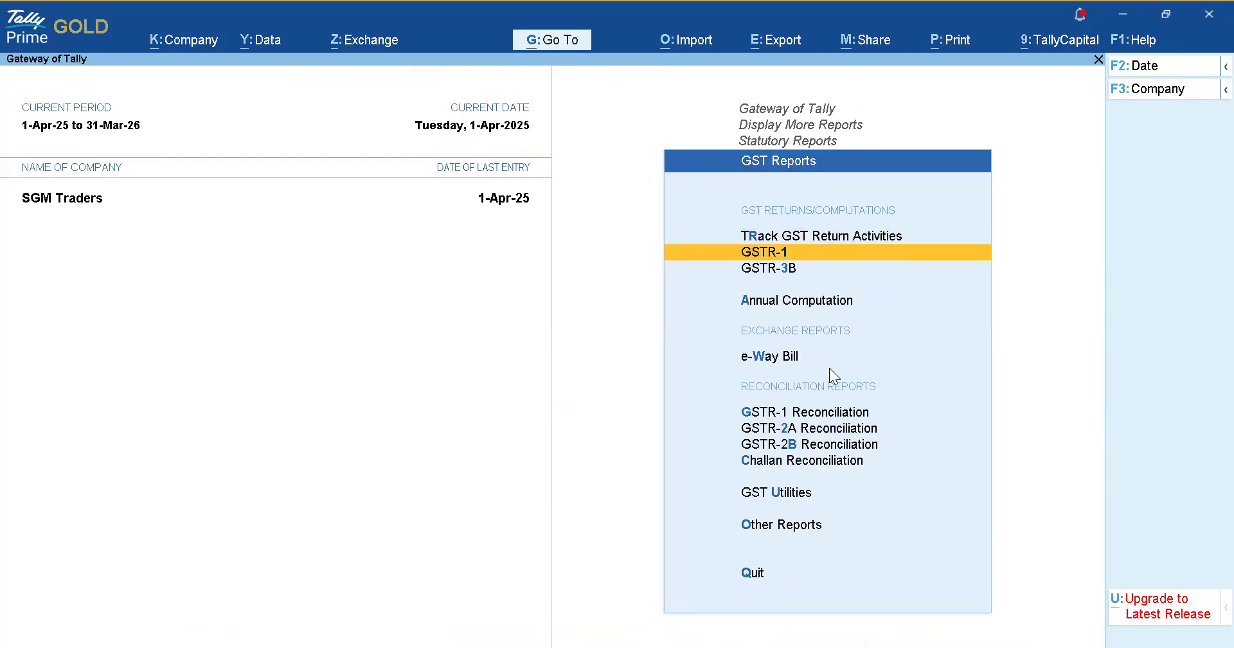
pyautogui.press('Return')
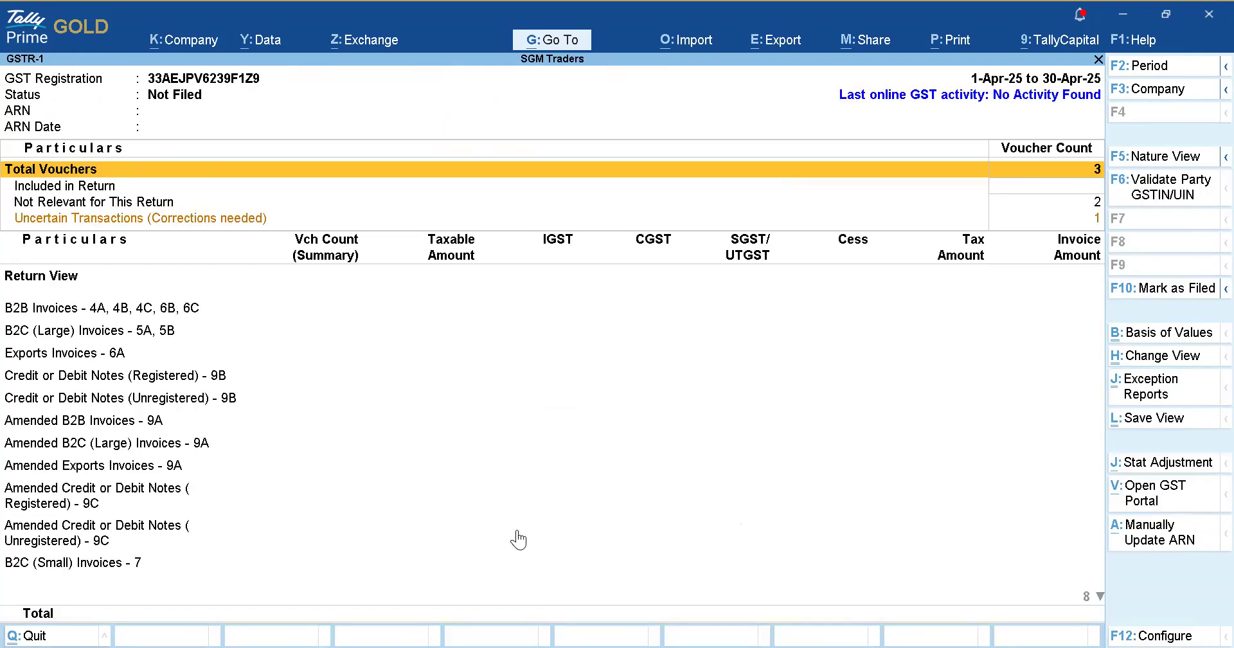
# Export GST Returns to view the Upload GSTR-1 screen showing 0 pending, then close it.
pyautogui.click(1095, 217)
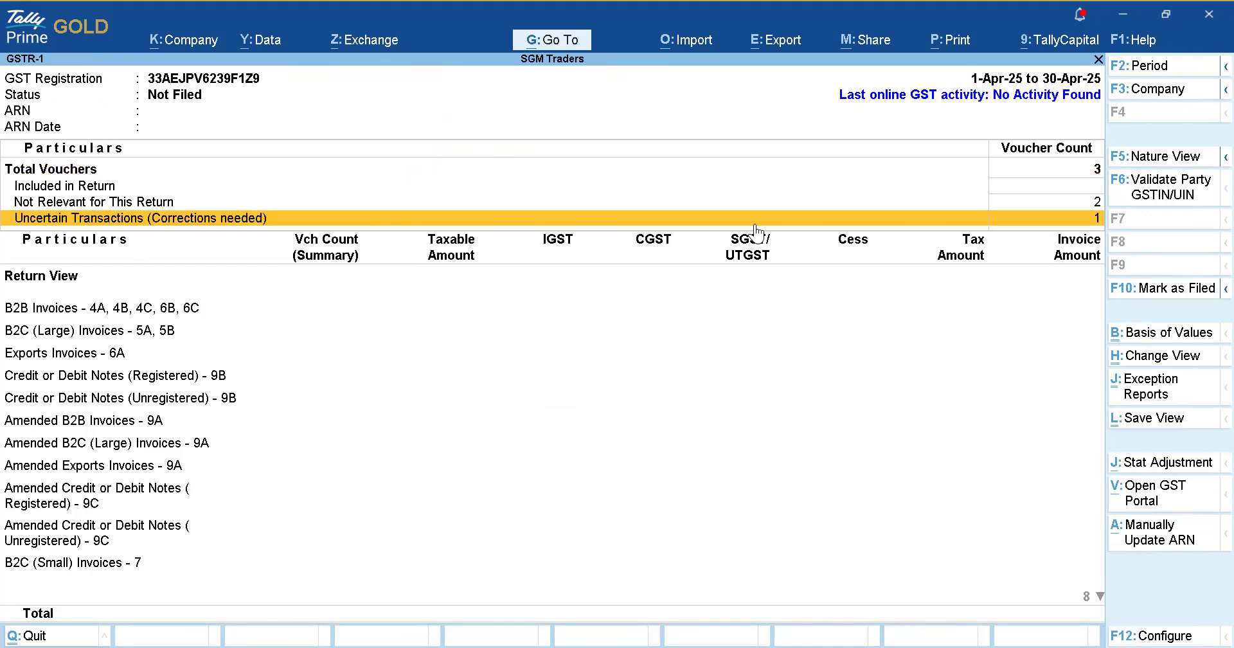
pyautogui.hotkey('alt', 'e')
pyautogui.press('Down')
pyautogui.press('Down')
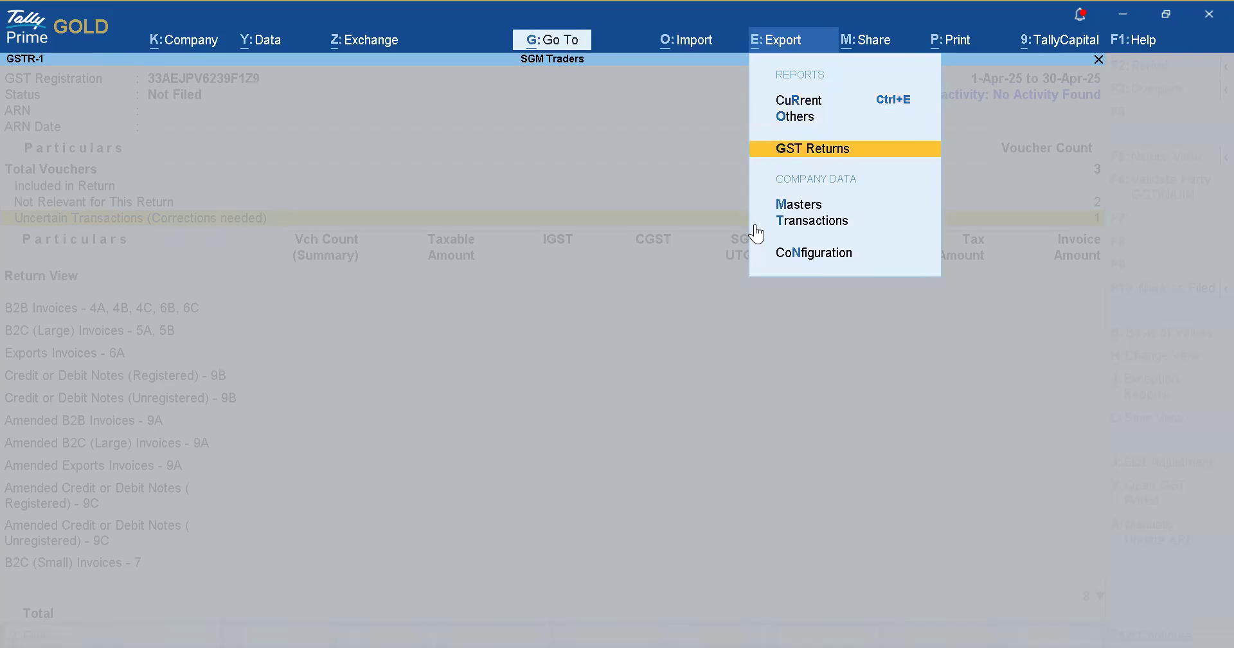
pyautogui.press('Return')
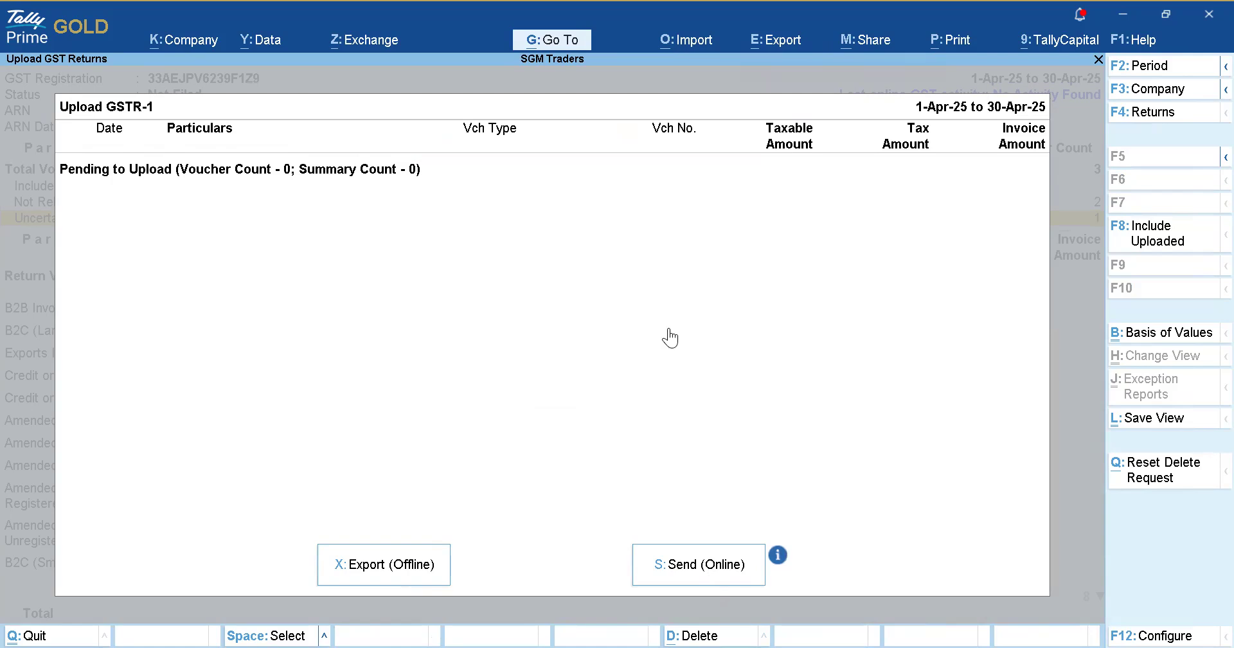
pyautogui.press('Escape')
# Leave GSTR-1 and view SBI's imported bank data from the Banking menu.
pyautogui.press('Escape')
pyautogui.press('Escape')
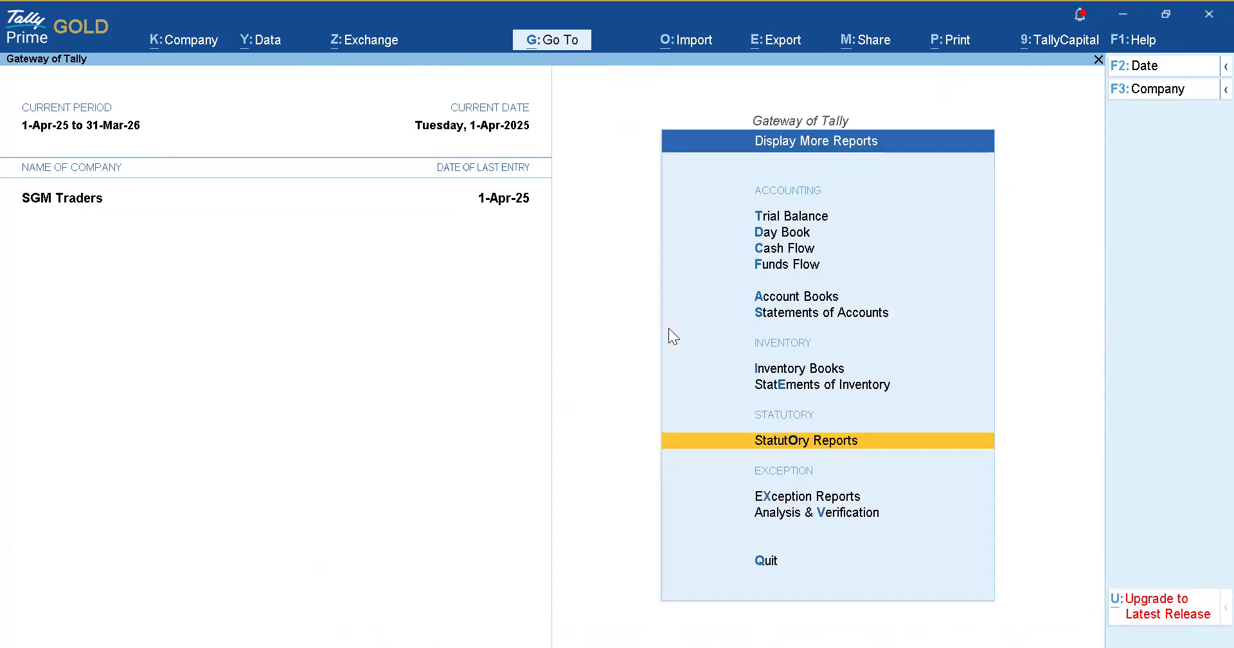
pyautogui.press('Escape')
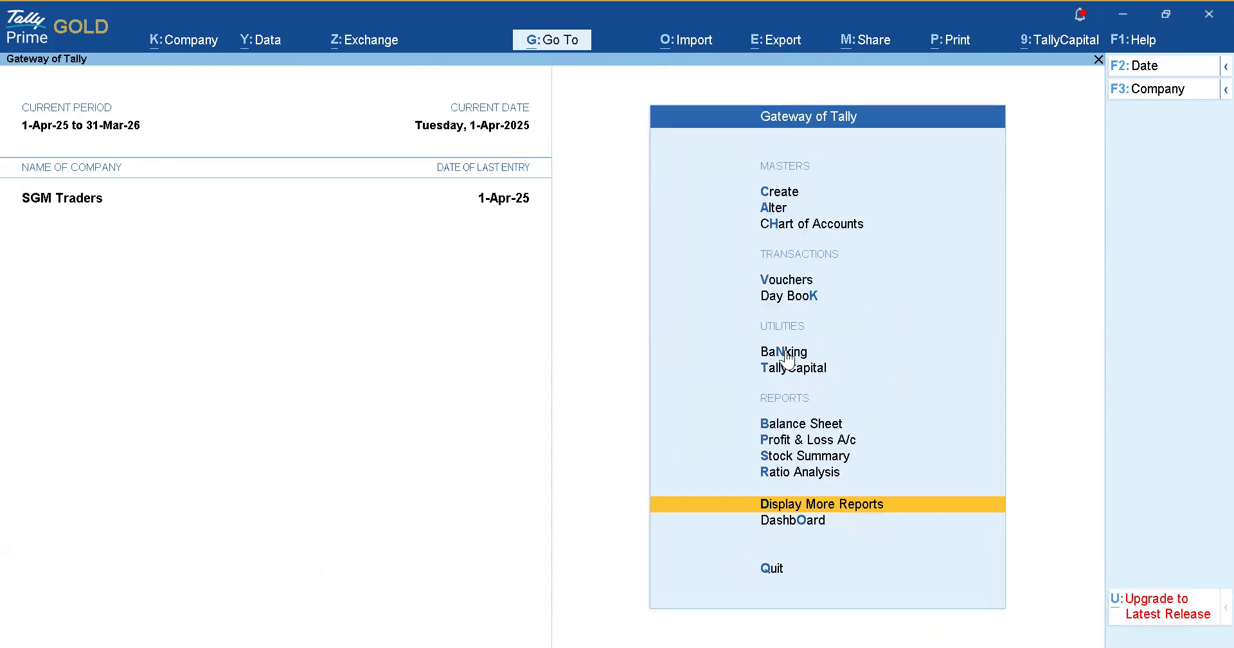
pyautogui.click(785, 353)
pyautogui.press('Return')
pyautogui.press('Escape')
pyautogui.press('Down')
pyautogui.press('Return')
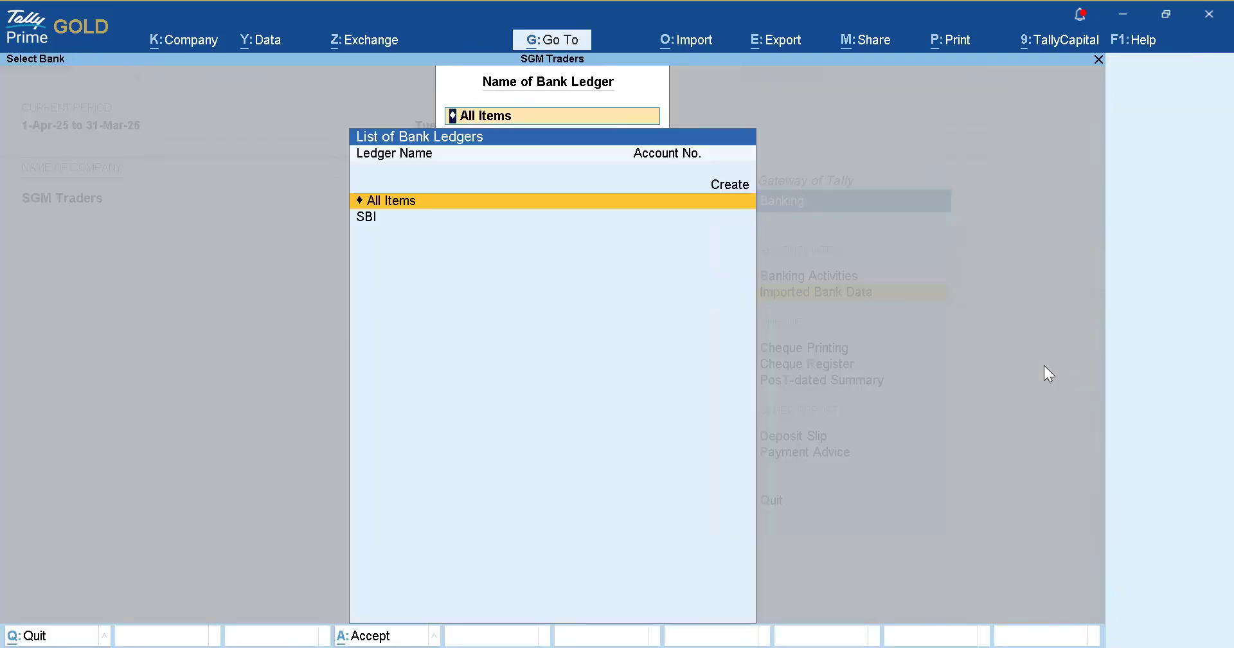
pyautogui.press('Down')
pyautogui.press('Return')
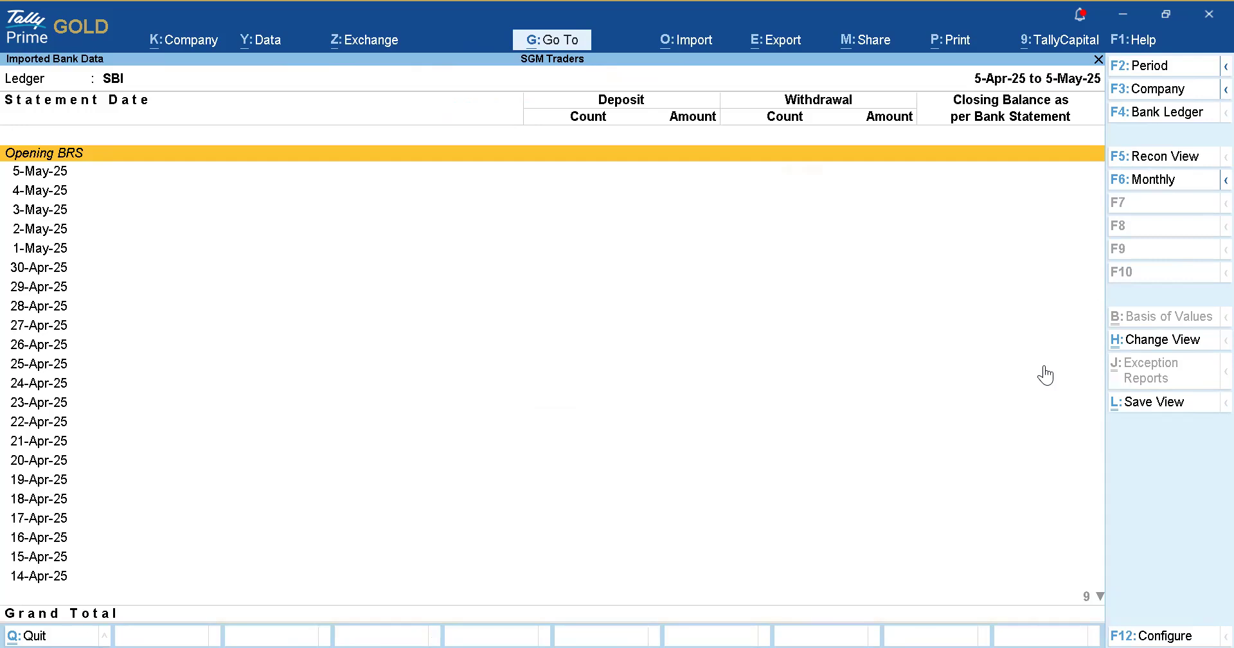
pyautogui.press('Escape')
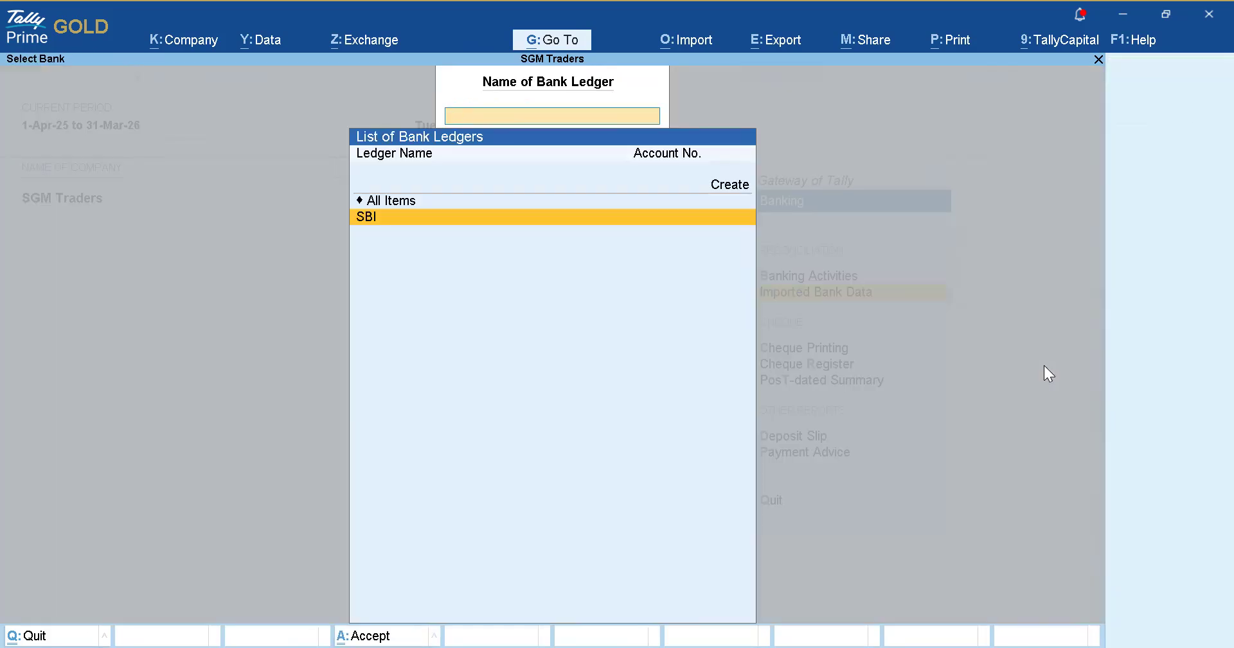
pyautogui.press('Escape')
pyautogui.press('Escape')
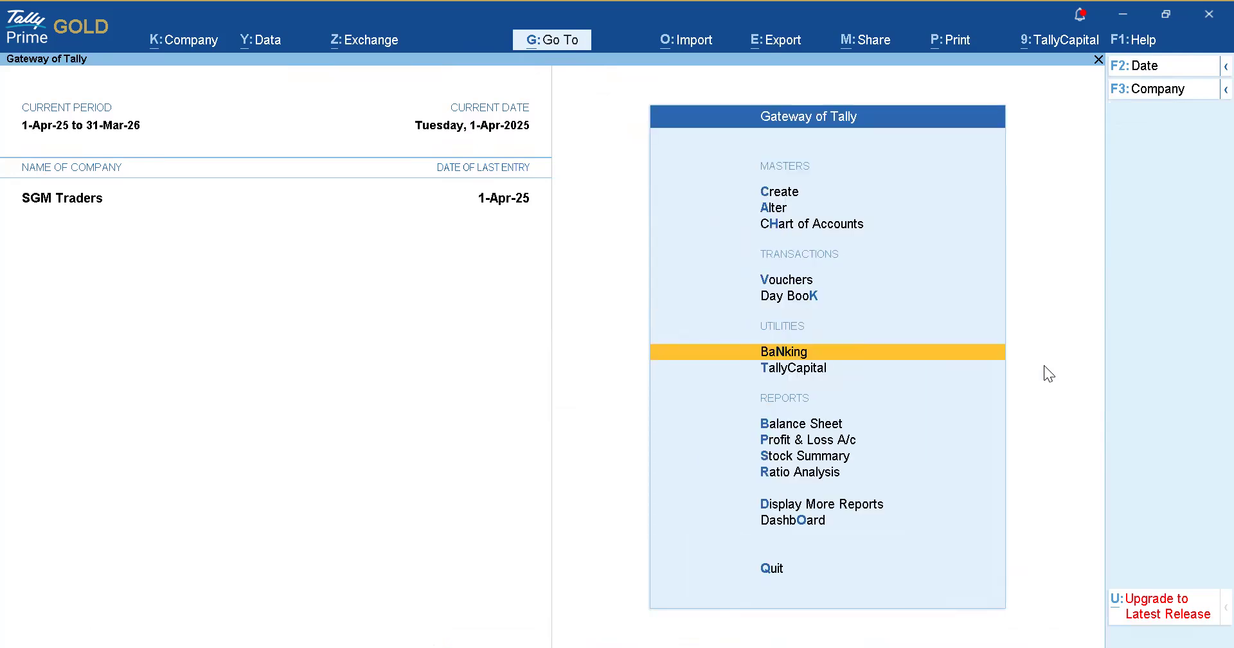
# Open the Stock Summary with item detail and show outward sales and gross profit columns.
pyautogui.press('Down')
pyautogui.press('Down')
pyautogui.press('Down')
pyautogui.press('Down')
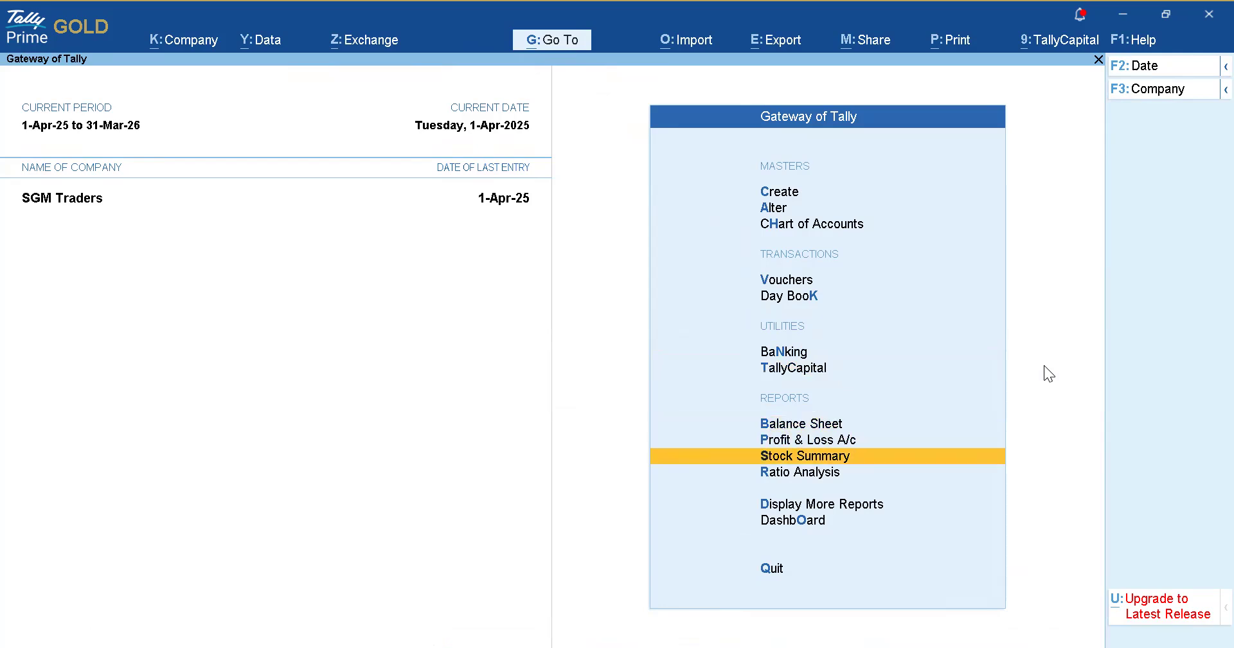
pyautogui.press('Return')
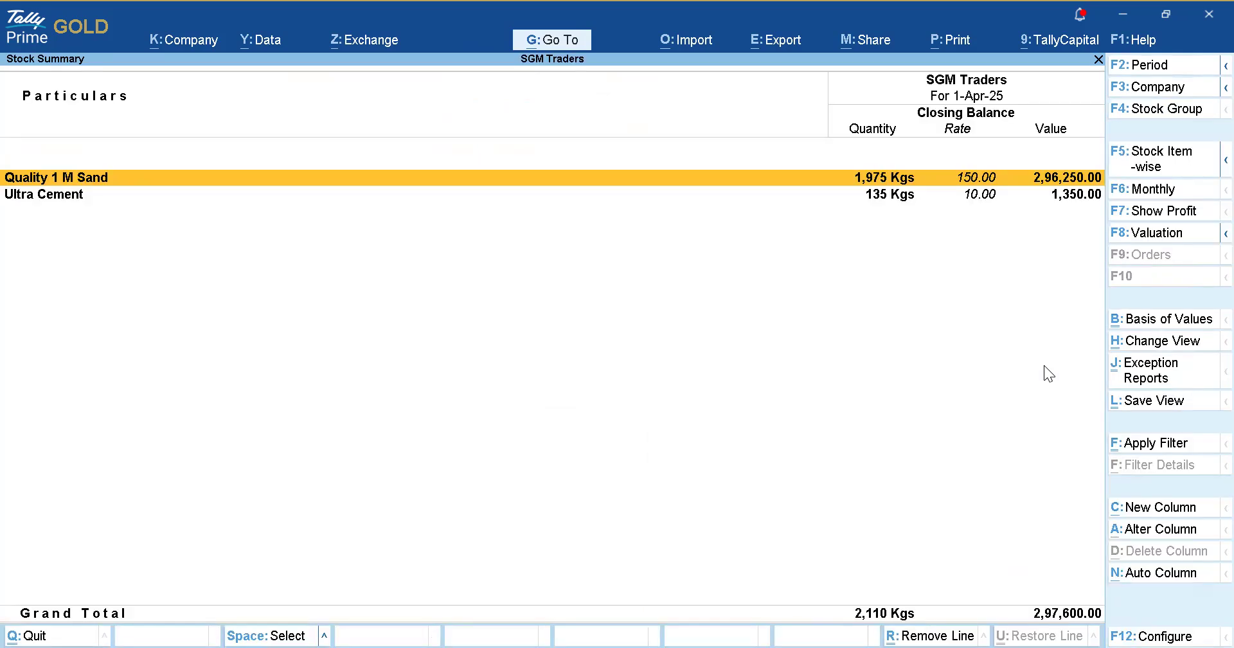
pyautogui.hotkey('alt', 'F5')
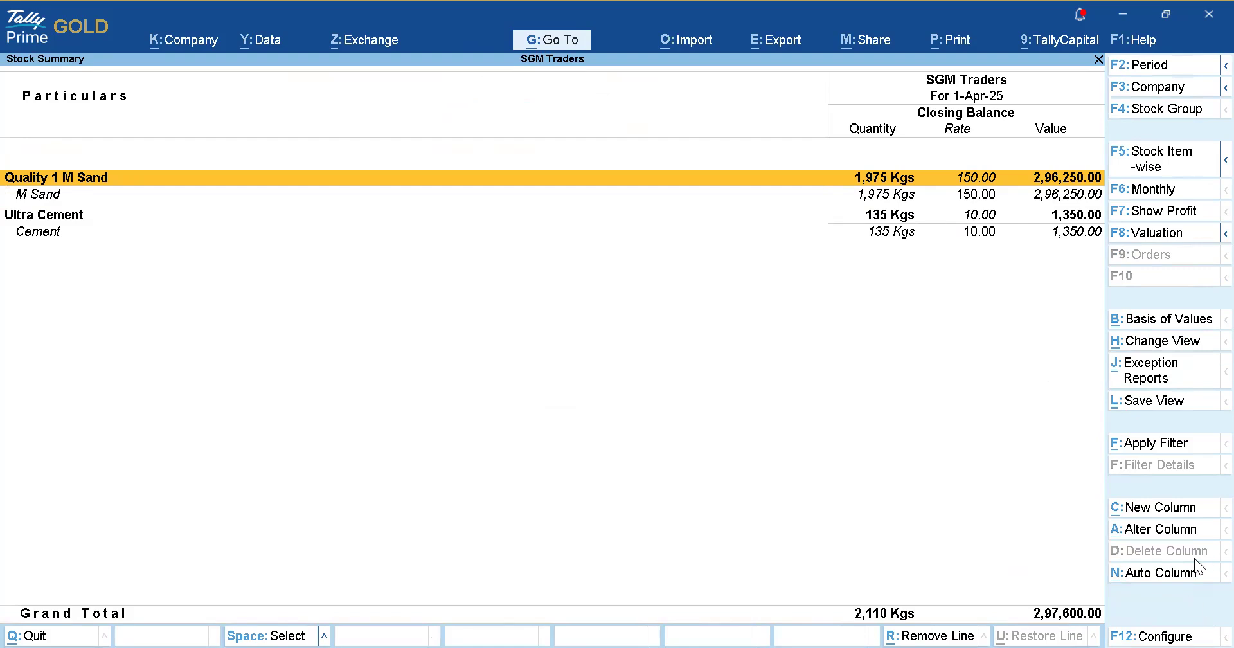
pyautogui.click(1148, 574)
pyautogui.press('Down')
pyautogui.press('Down')
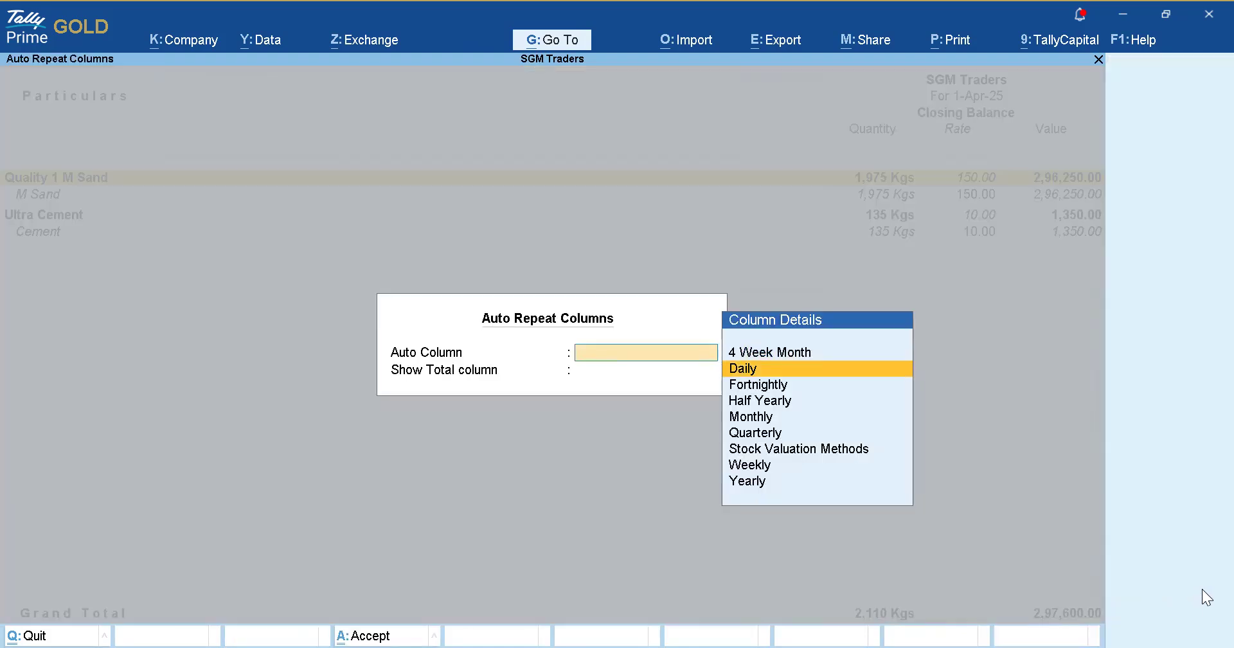
pyautogui.press('Escape')
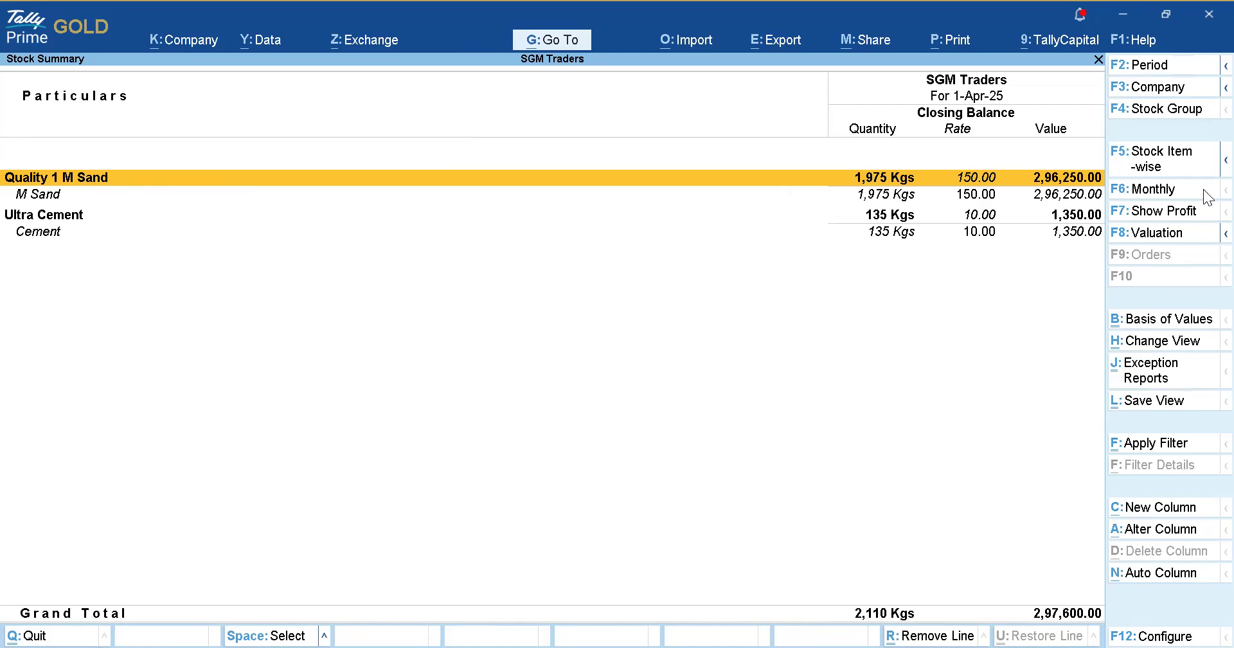
pyautogui.click(1160, 217)
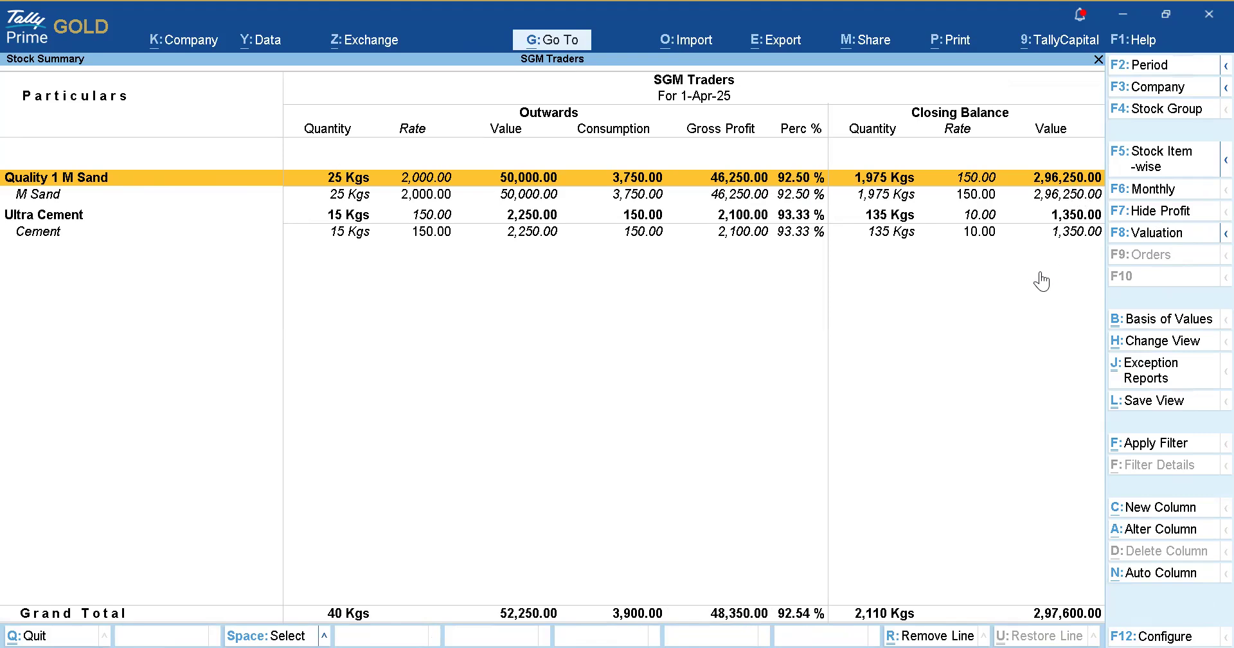
pyautogui.press('Escape')
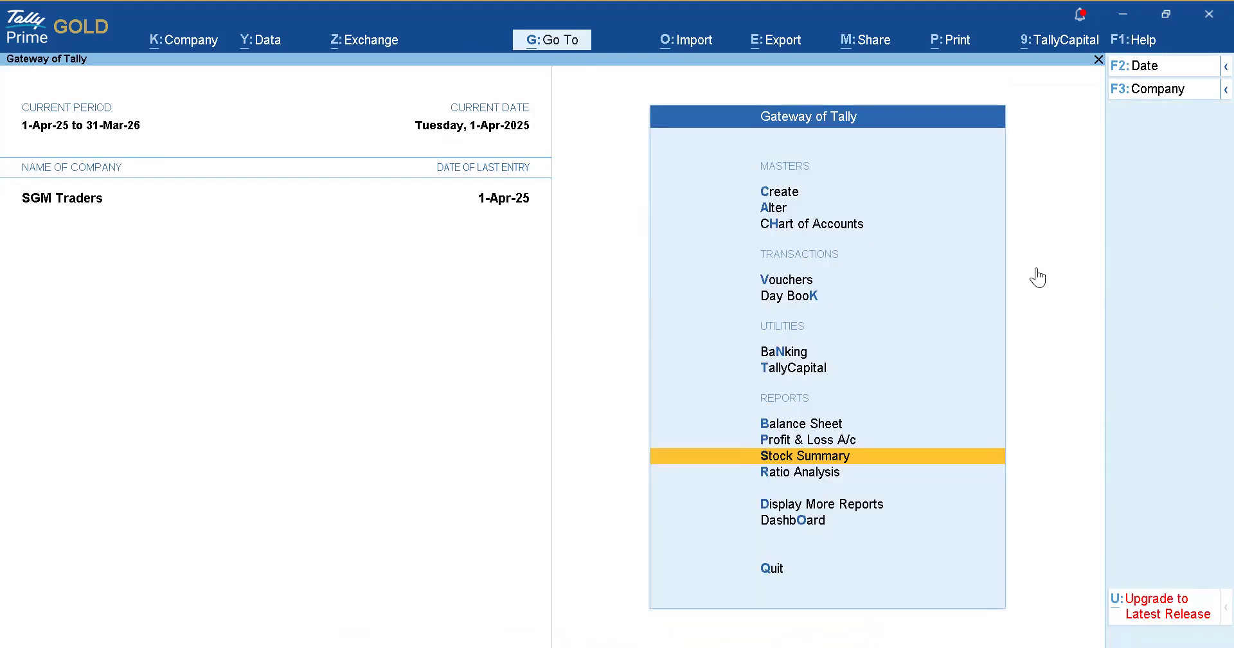
# Add Default, FIFO and LIFO Perpetual stock valuation columns to the Stock Summary.
pyautogui.press('Return')
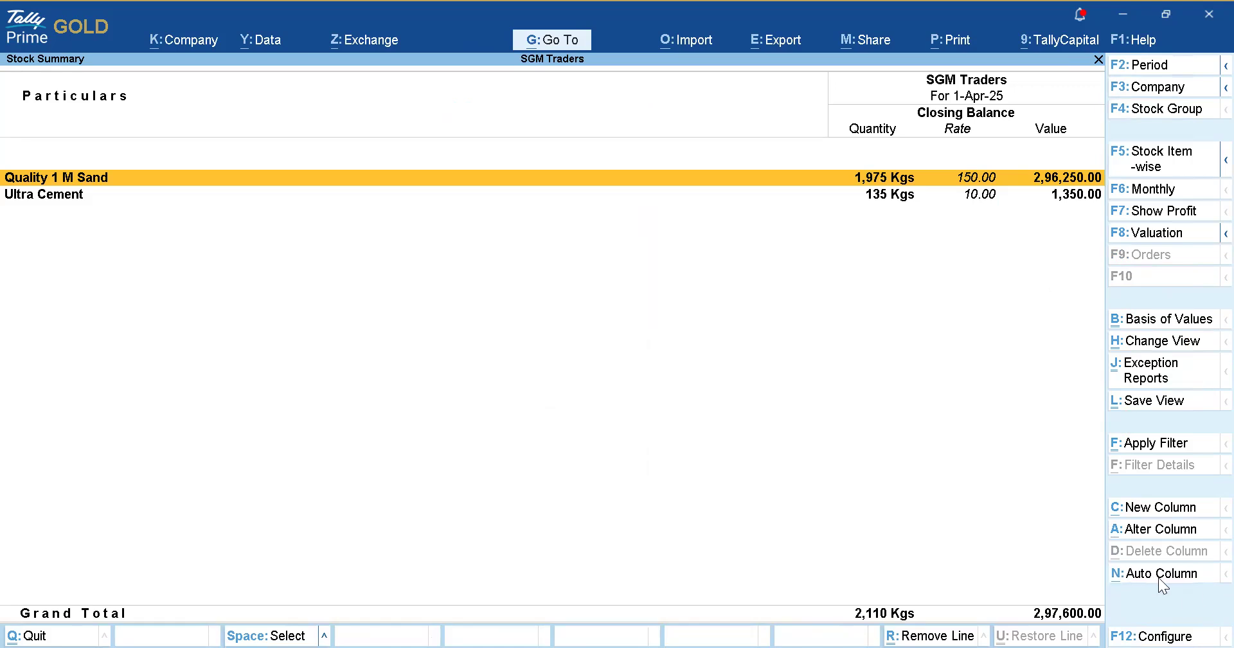
pyautogui.click(1159, 575)
pyautogui.press('Down')
pyautogui.press('Down')
pyautogui.press('Down')
pyautogui.press('Down')
pyautogui.press('Down')
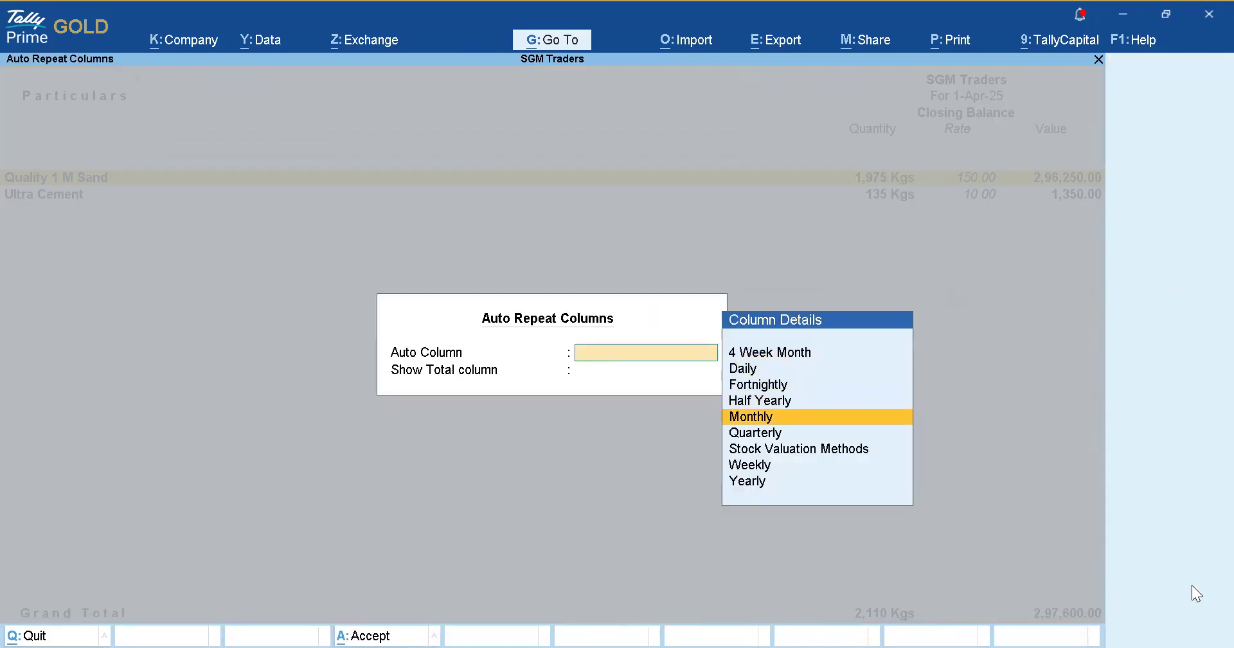
pyautogui.press('Down')
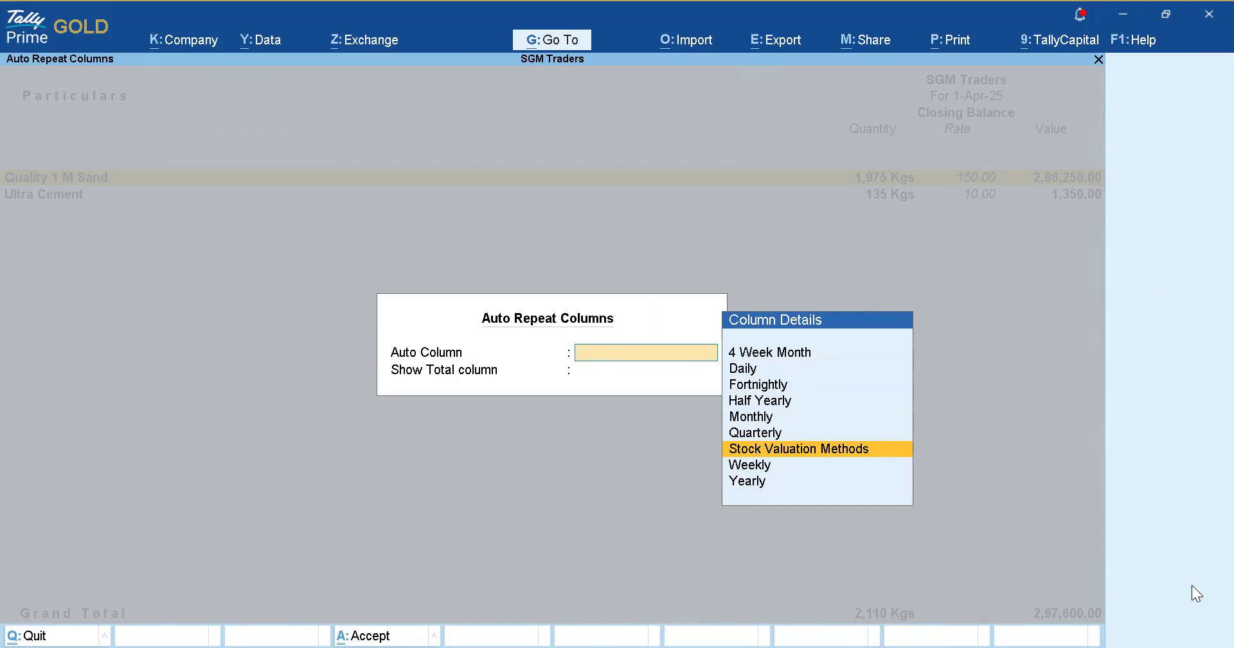
pyautogui.press('Return')
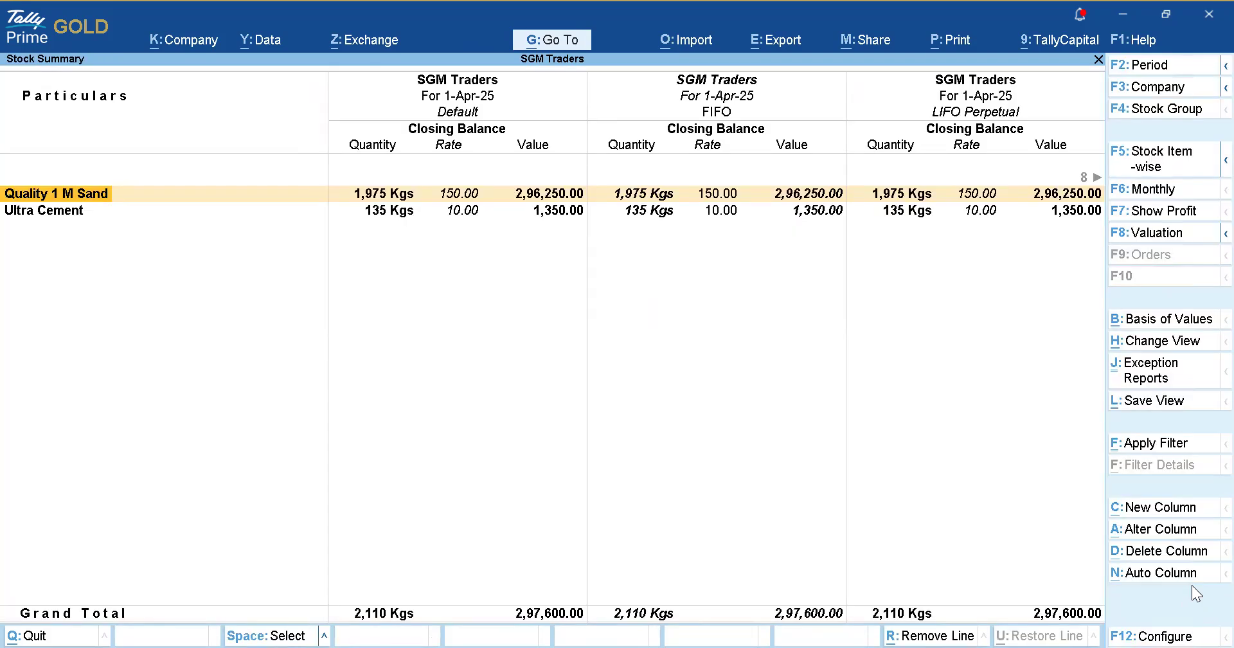
pyautogui.press('Escape')
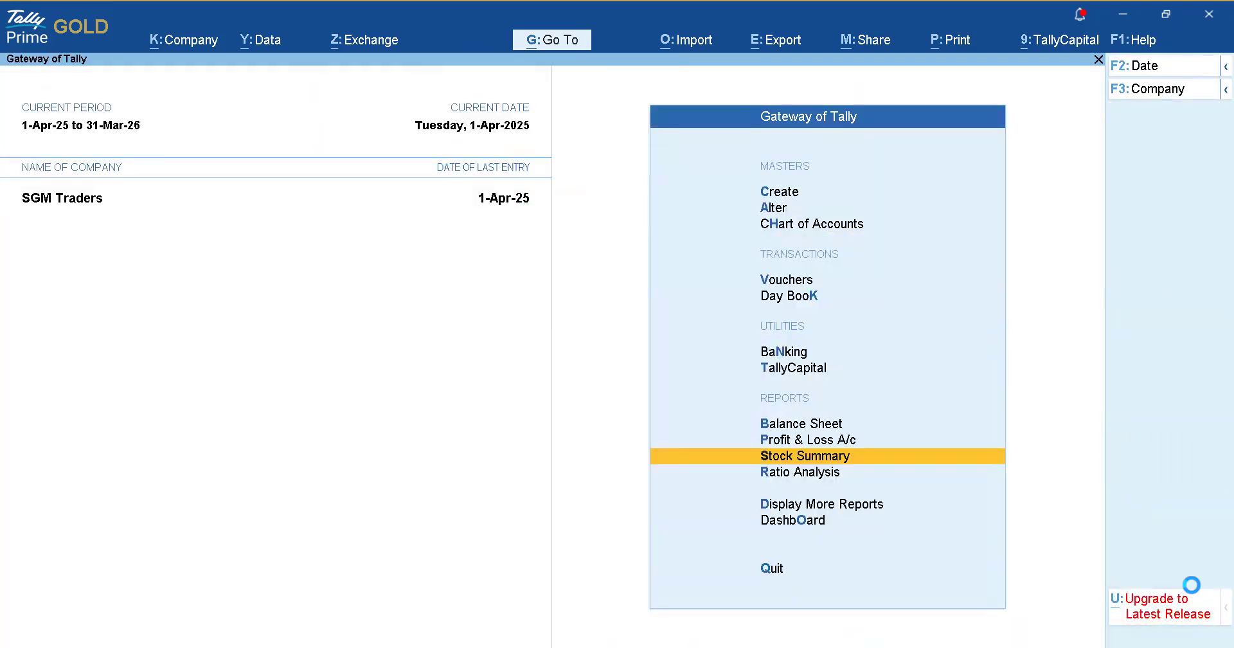
pyautogui.press('Return')
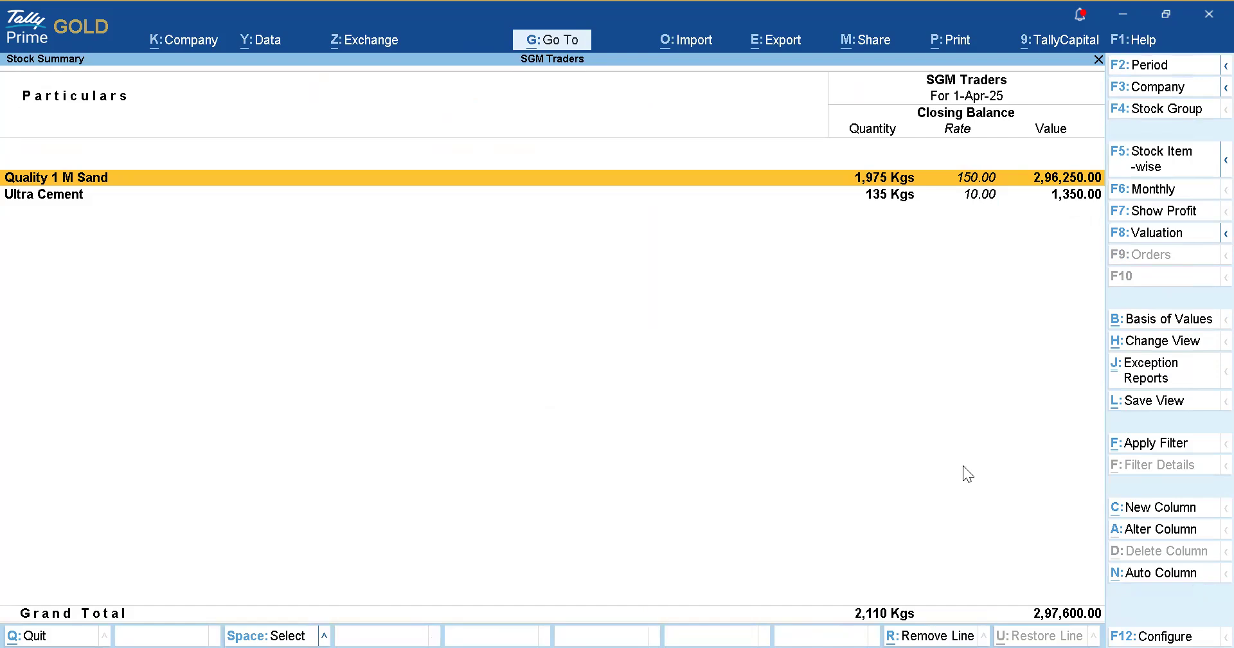
pyautogui.press('Escape')
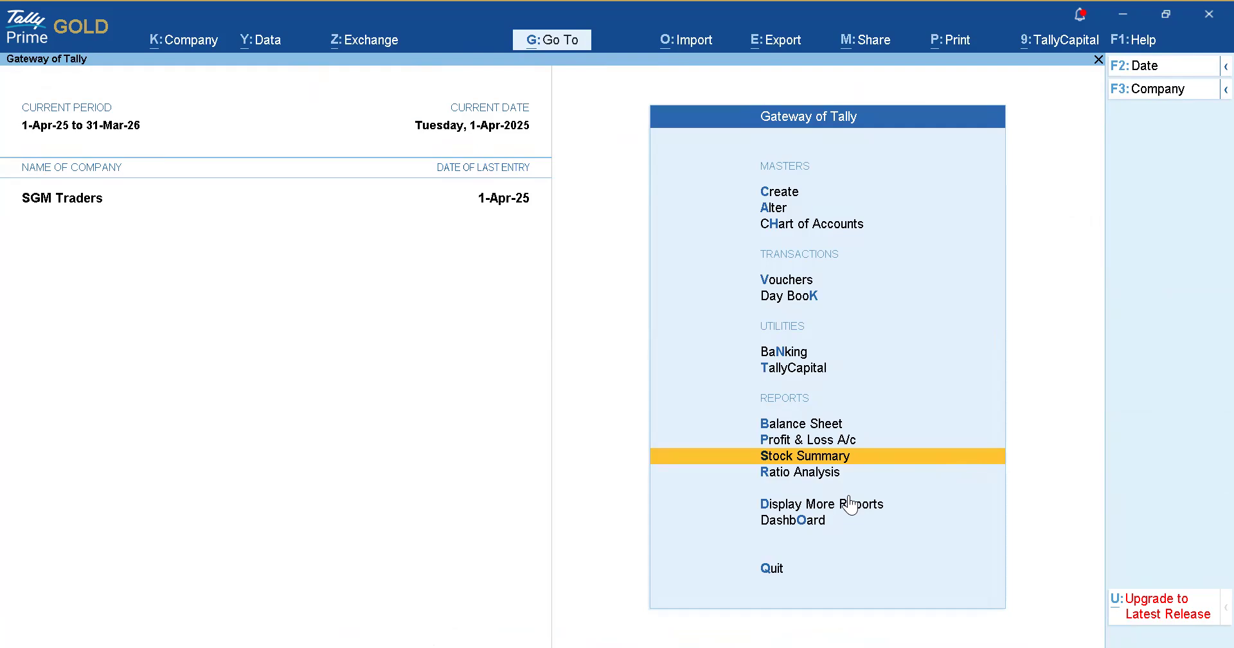
# Review the Profit & Loss A/c showing Nett Profit of 73,350.00, then close it.
pyautogui.press('Up')
pyautogui.press('Up')
pyautogui.press('Down')
pyautogui.press('Return')
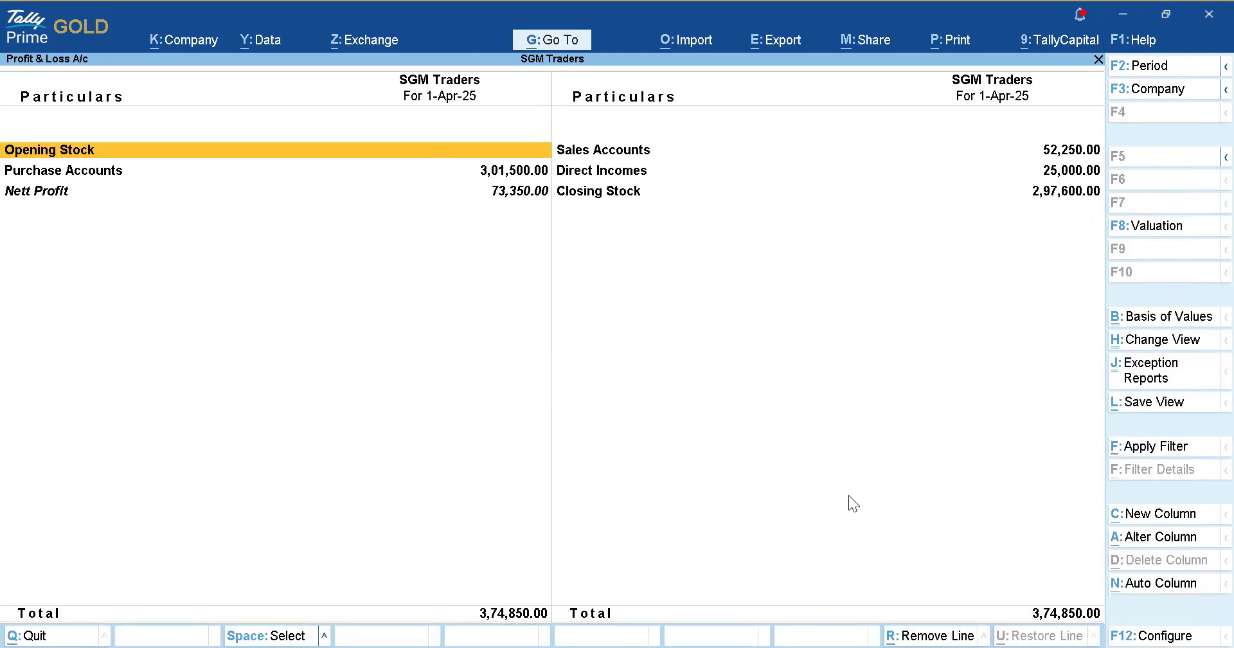
pyautogui.press('Escape')
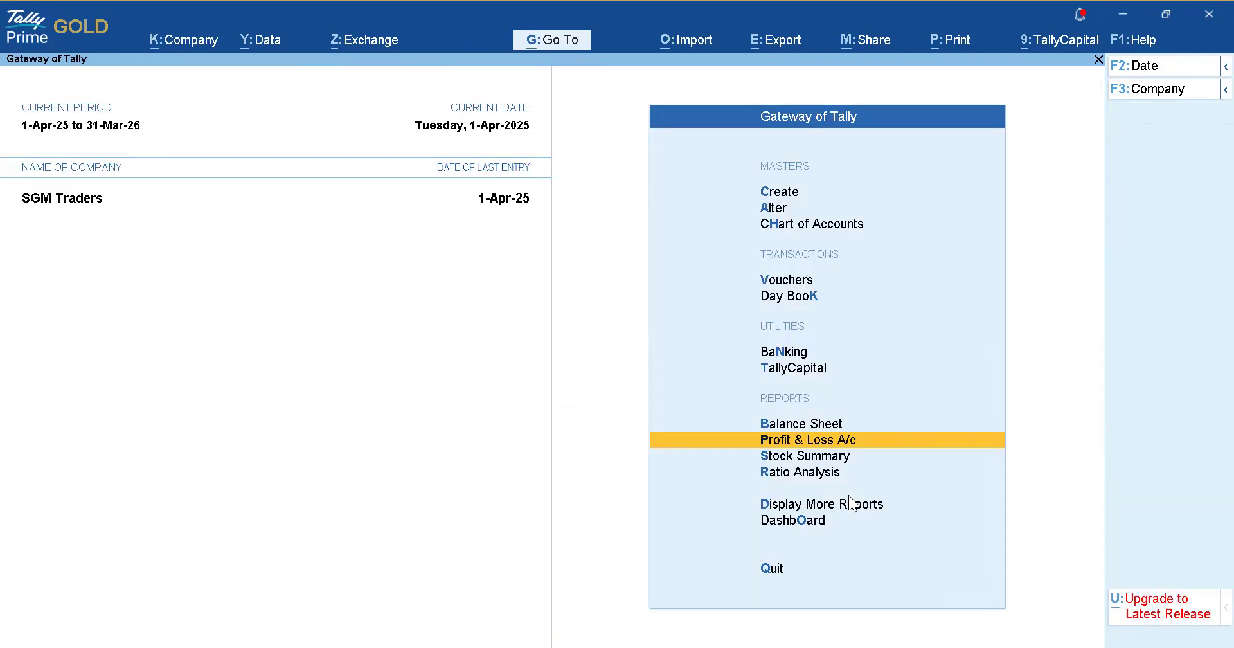
pyautogui.press('Up')
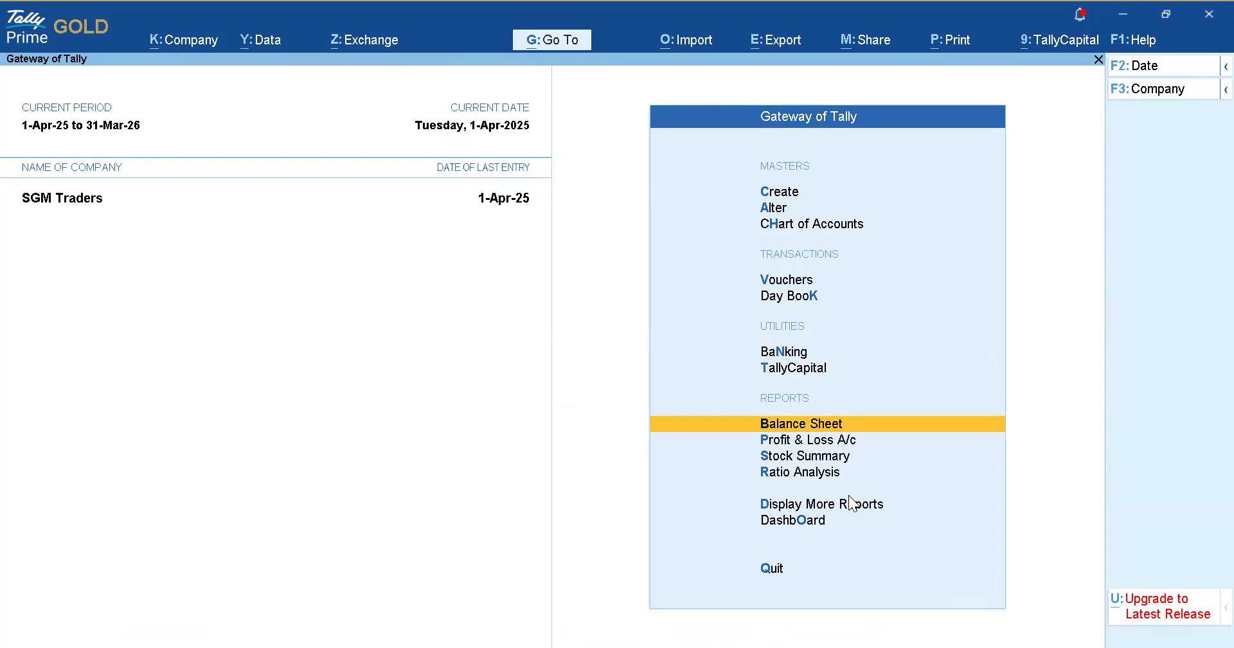
pyautogui.press('Up')
pyautogui.press('Down')
pyautogui.press('Down')
pyautogui.press('Down')
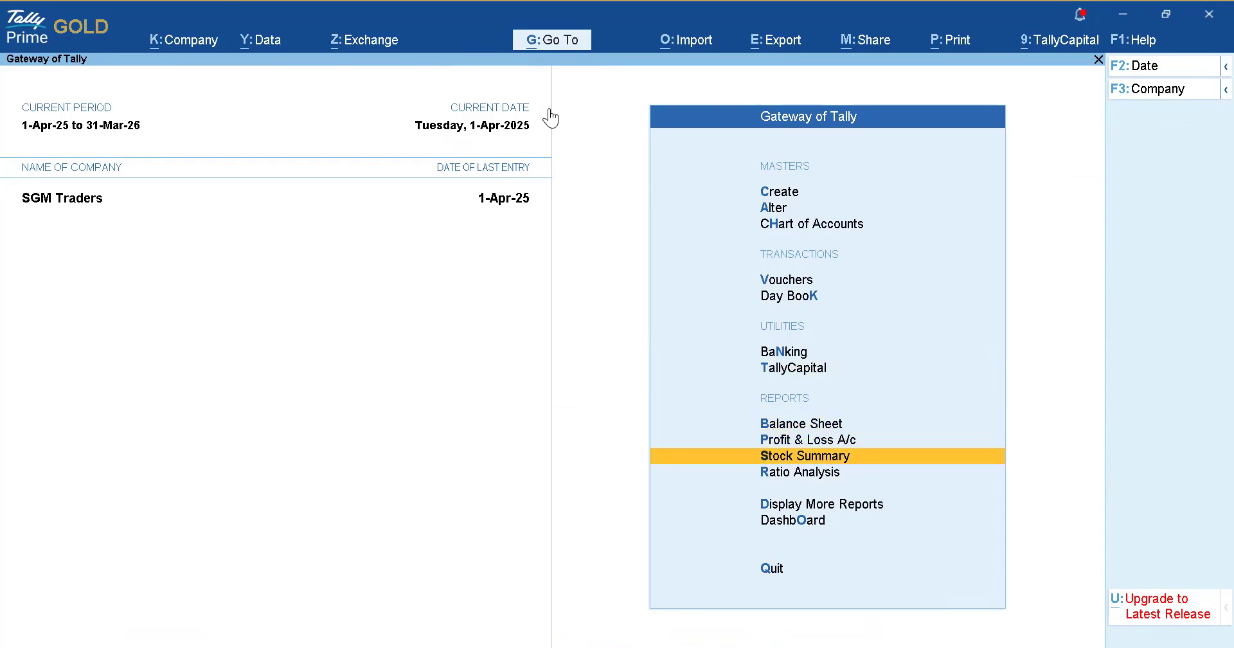
# Find and open the Ledger Vouchers report through the Go To search.
pyautogui.hotkey('alt', 'g')
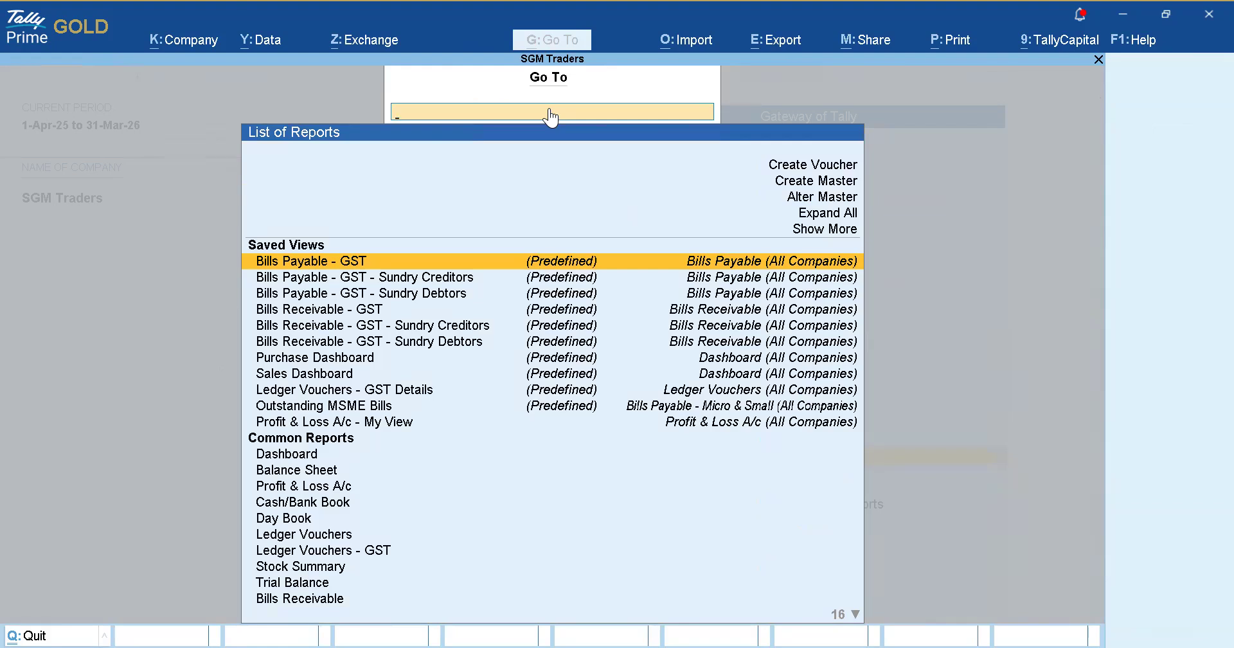
pyautogui.write('gs')
pyautogui.press('BackSpace')
pyautogui.press('BackSpace')
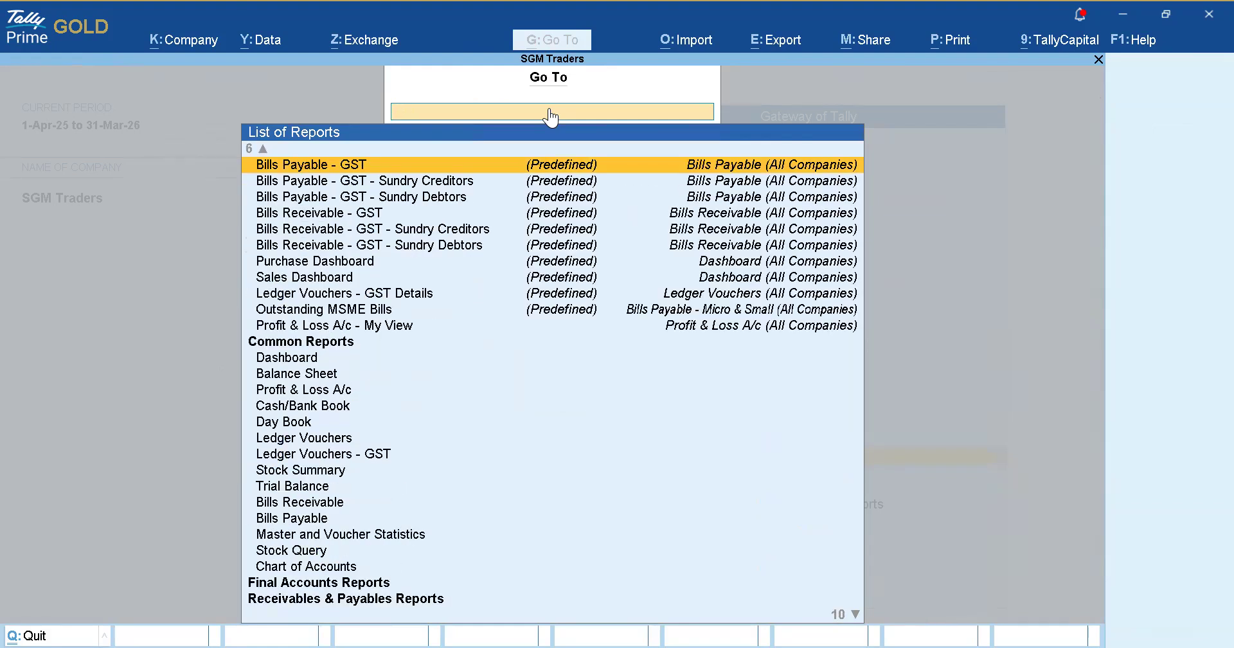
pyautogui.write('Outsta')
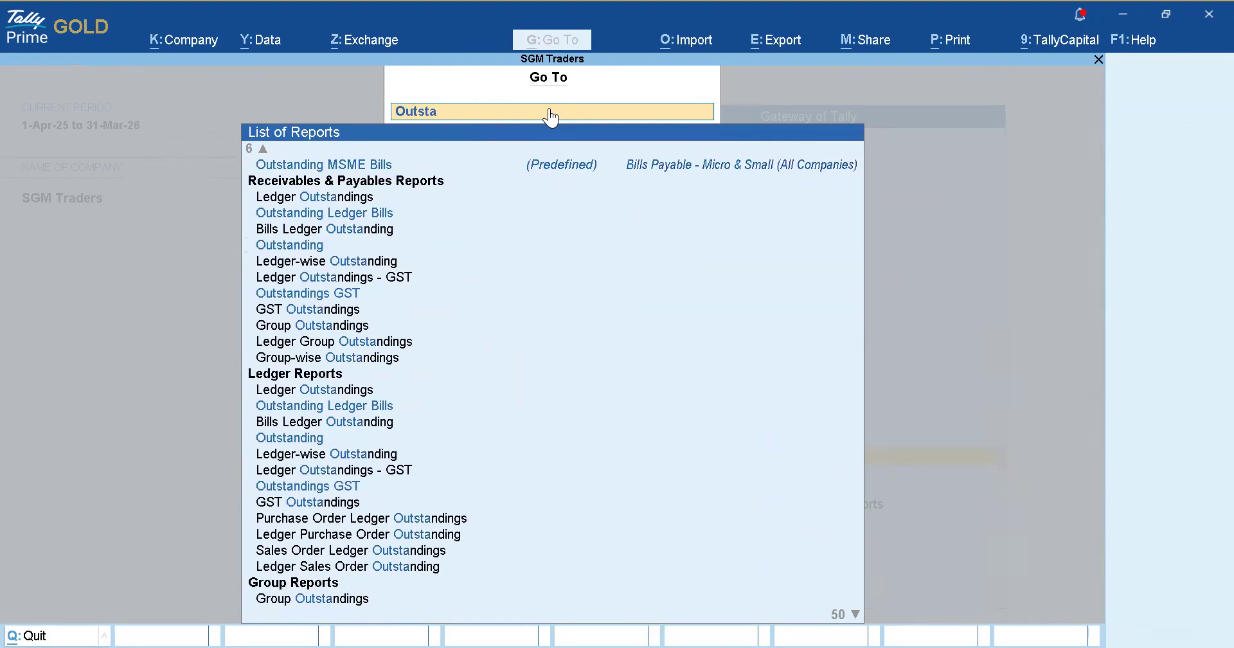
pyautogui.write('nding')
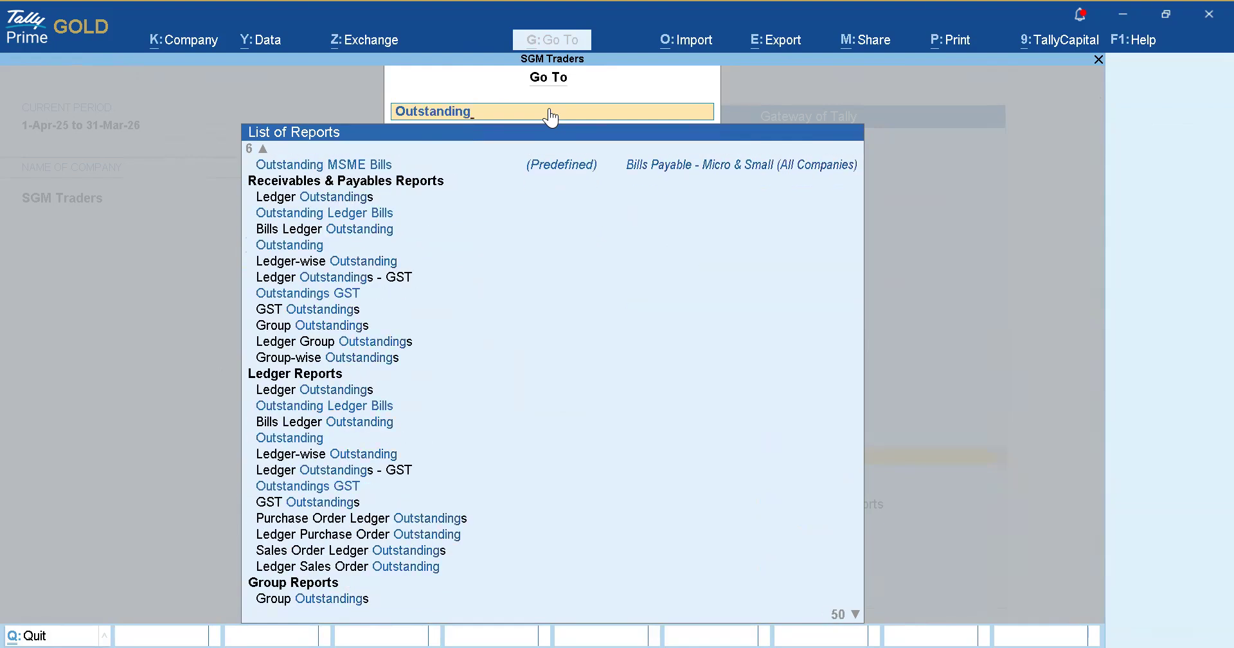
pyautogui.press('BackSpace')
pyautogui.press('BackSpace')
pyautogui.press('BackSpace')
pyautogui.press('BackSpace')
pyautogui.press('BackSpace')
pyautogui.press('BackSpace')
pyautogui.press('BackSpace')
pyautogui.press('BackSpace')
pyautogui.press('BackSpace')
pyautogui.press('BackSpace')
pyautogui.press('BackSpace')
pyautogui.write('Ledger')
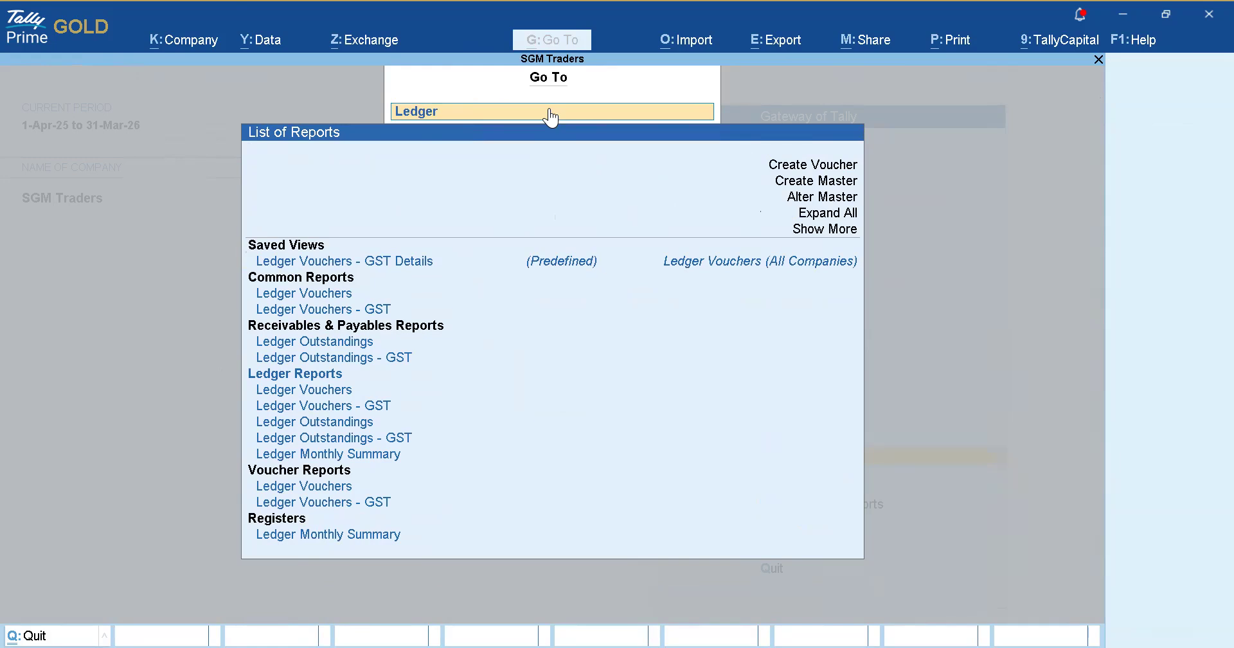
pyautogui.press('Down')
pyautogui.press('Down')
pyautogui.press('Down')
pyautogui.press('Down')
pyautogui.press('Down')
pyautogui.press('Up')
pyautogui.press('Up')
pyautogui.press('Up')
pyautogui.press('Return')
# View PQR's vouchers: GST Sales 91,155.00, SBI receipt 25,000.00, closing balance 66,155.00.
pyautogui.press('Down')
pyautogui.press('Down')
pyautogui.press('Down')
pyautogui.press('Down')
pyautogui.press('Down')
pyautogui.press('Down')
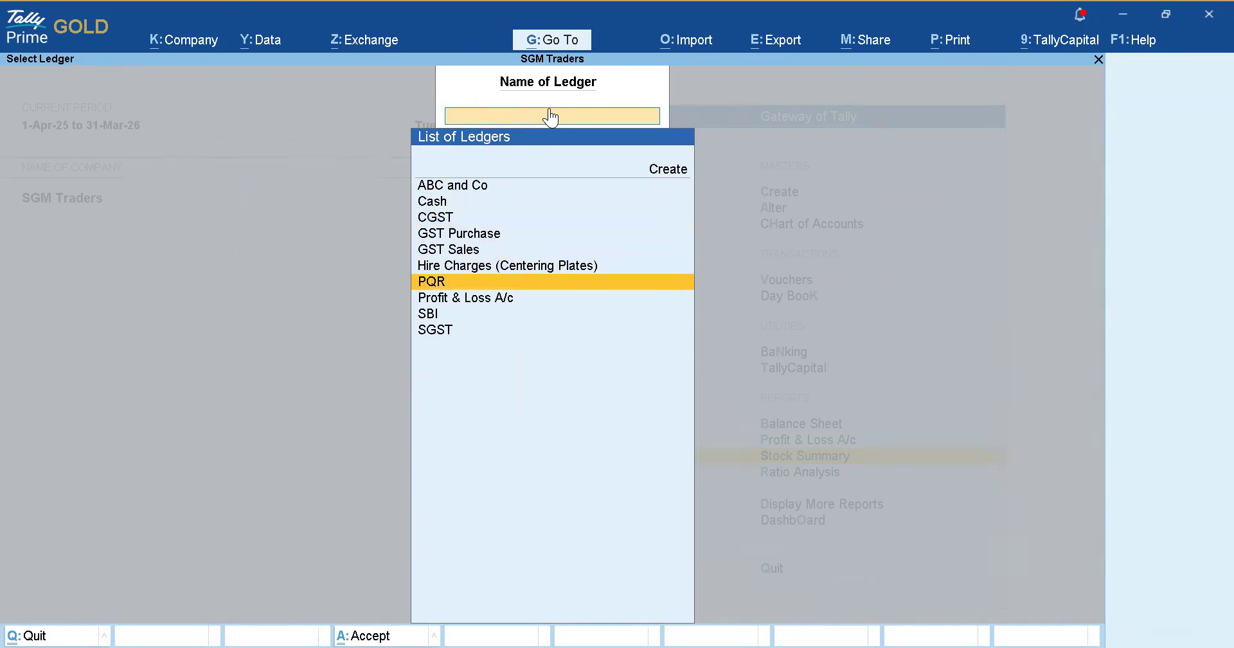
pyautogui.press('Return')
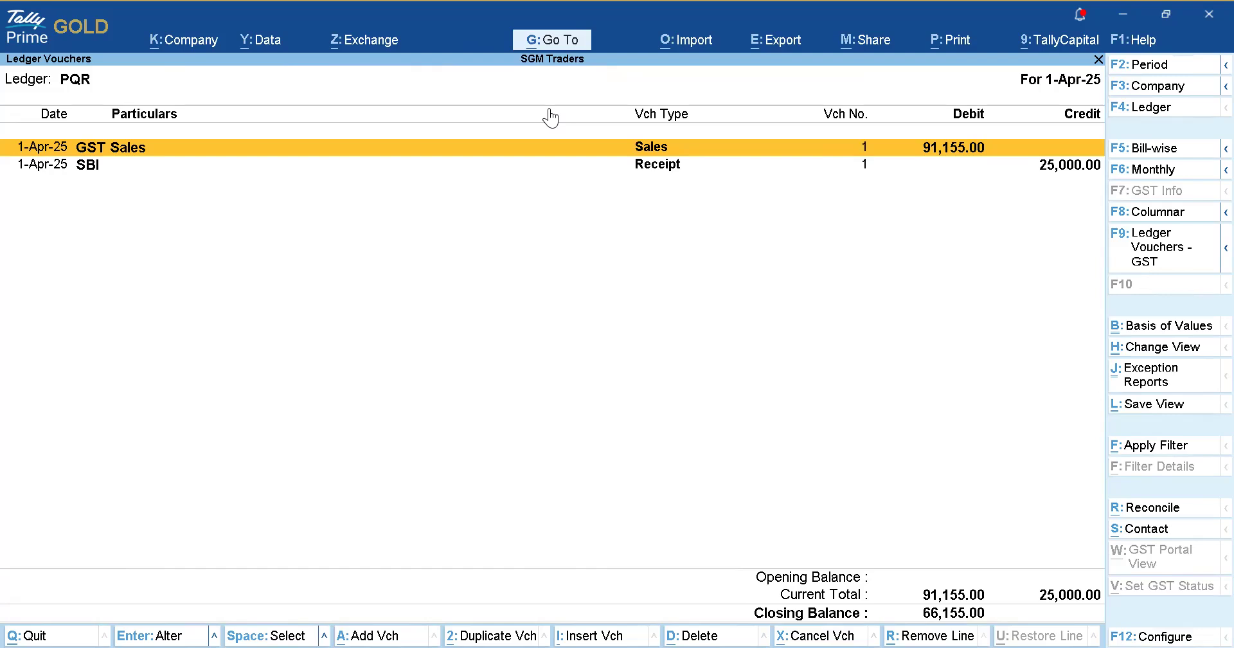
pyautogui.press('Down')
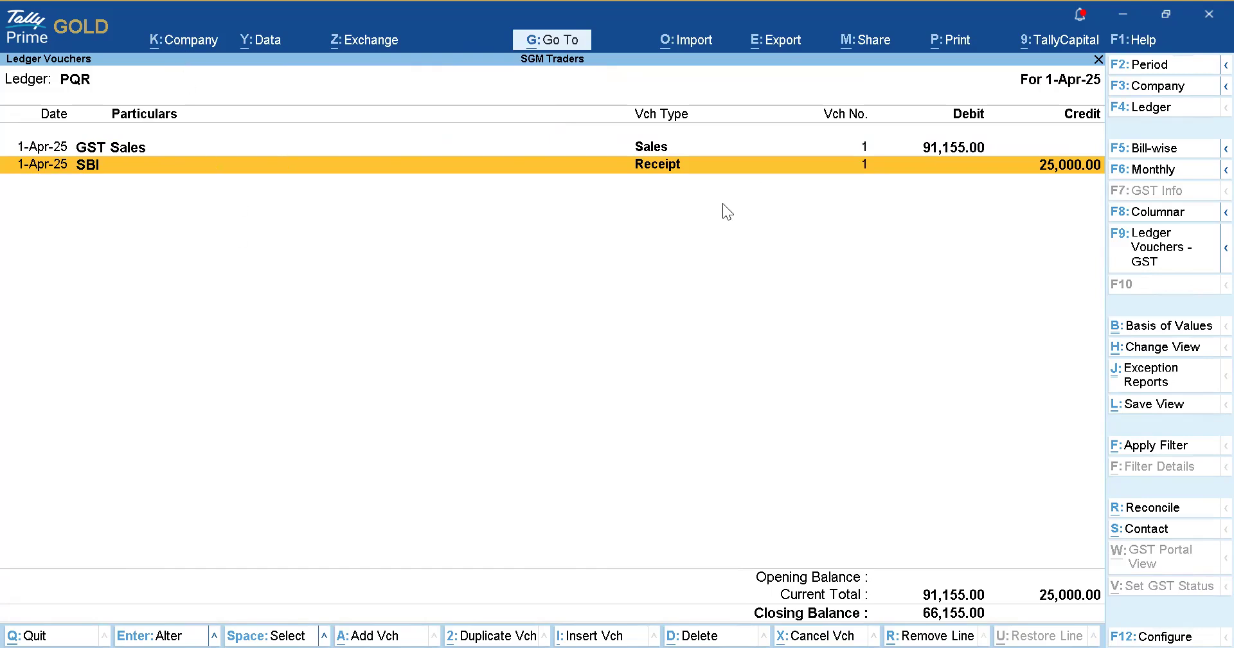
pyautogui.press('F4')
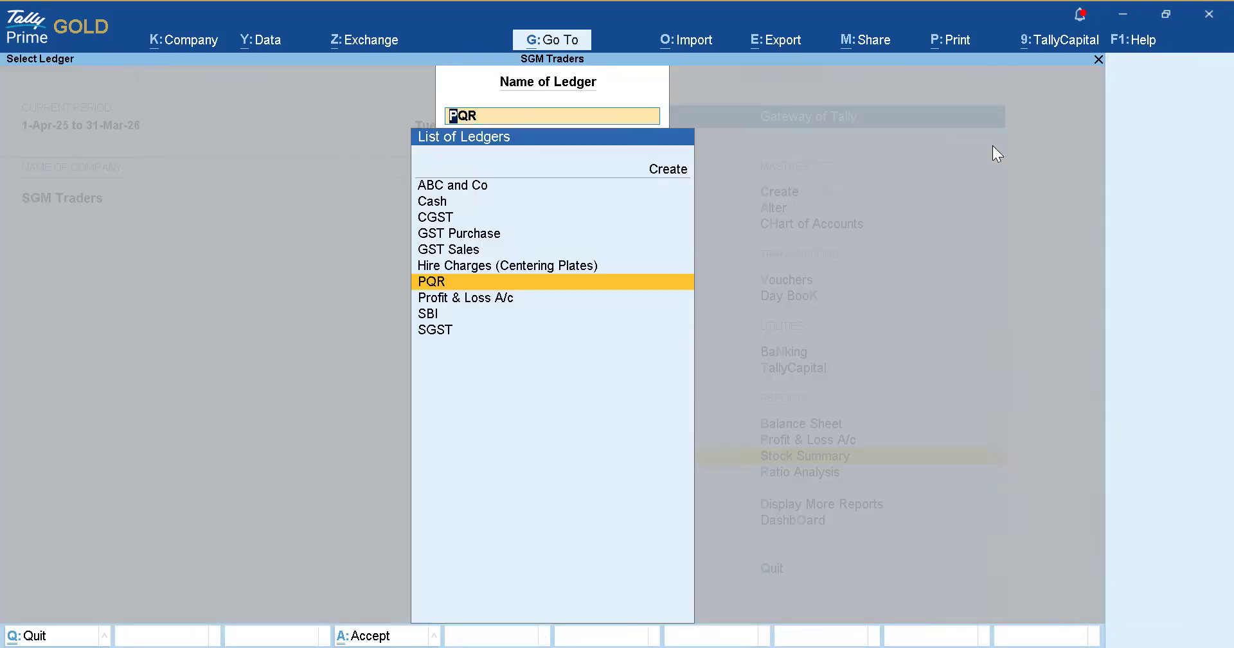
# Reload PQR's vouchers and try sharing sales voucher No. 1 over WhatsApp, dismissing the sign-up prompt.
pyautogui.press('Return')
pyautogui.press('Return')
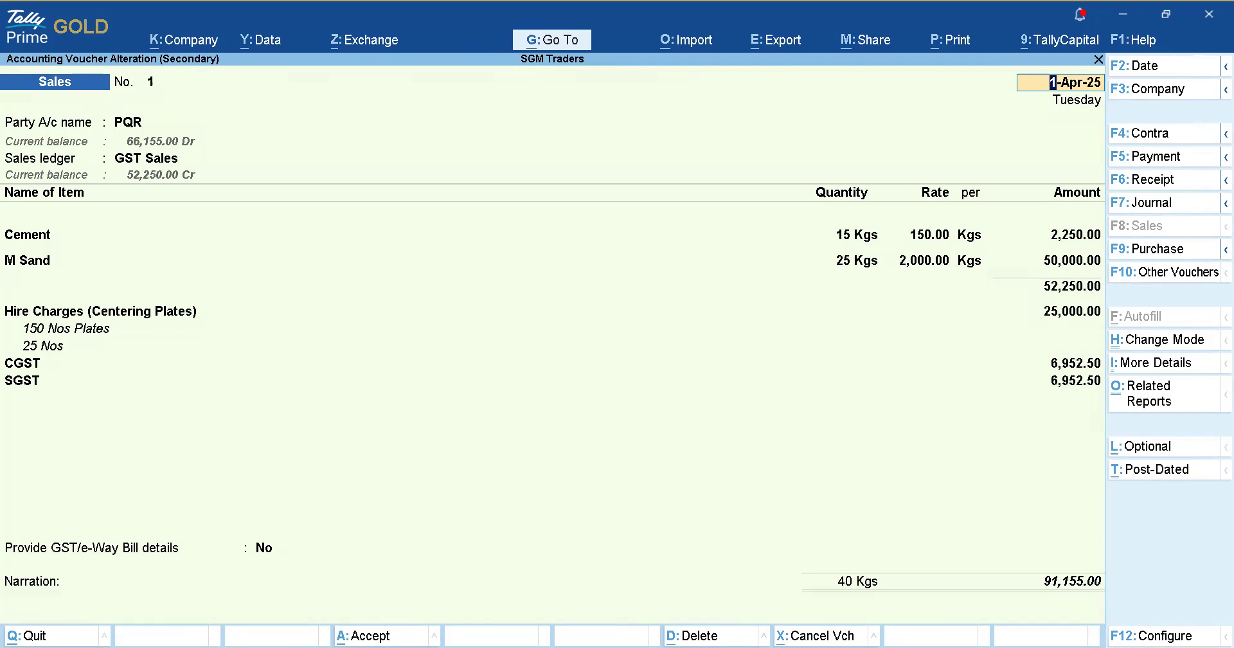
pyautogui.click(863, 37)
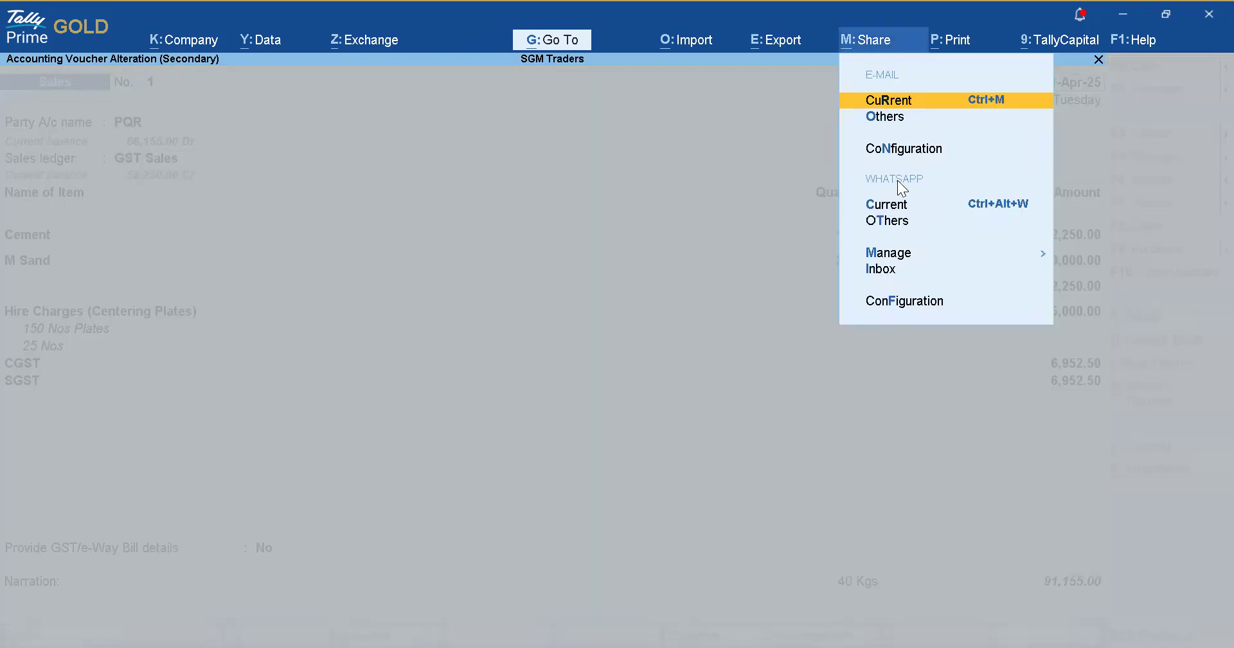
pyautogui.click(908, 221)
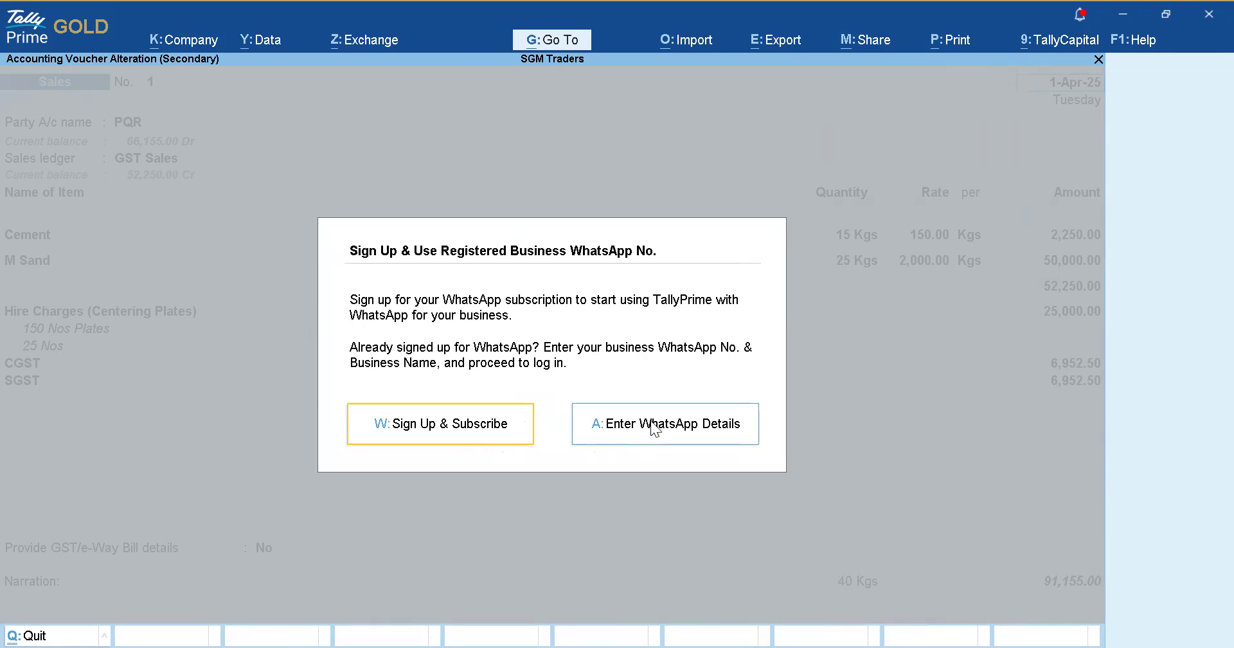
pyautogui.click(792, 430)
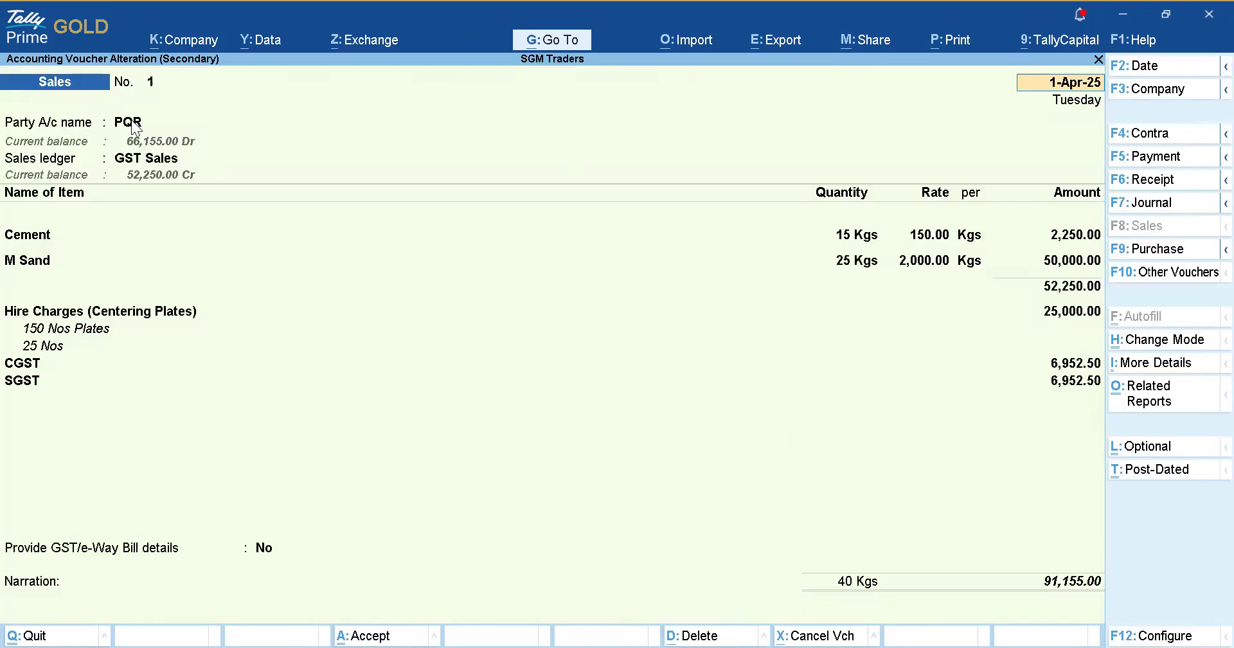